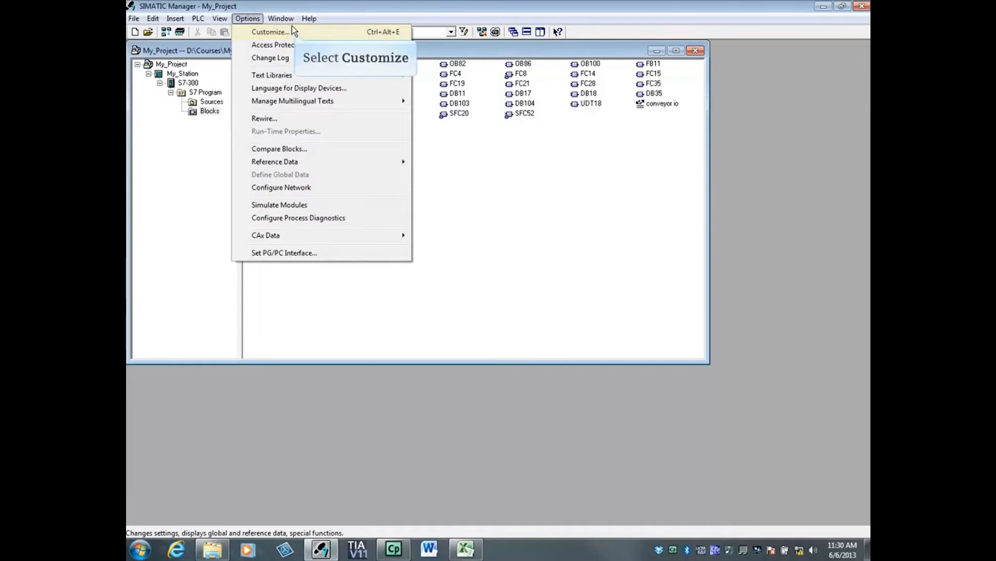
Review the Language, General, Date and Time of Day, and View settings in the Customize dialog.
click(295, 31)
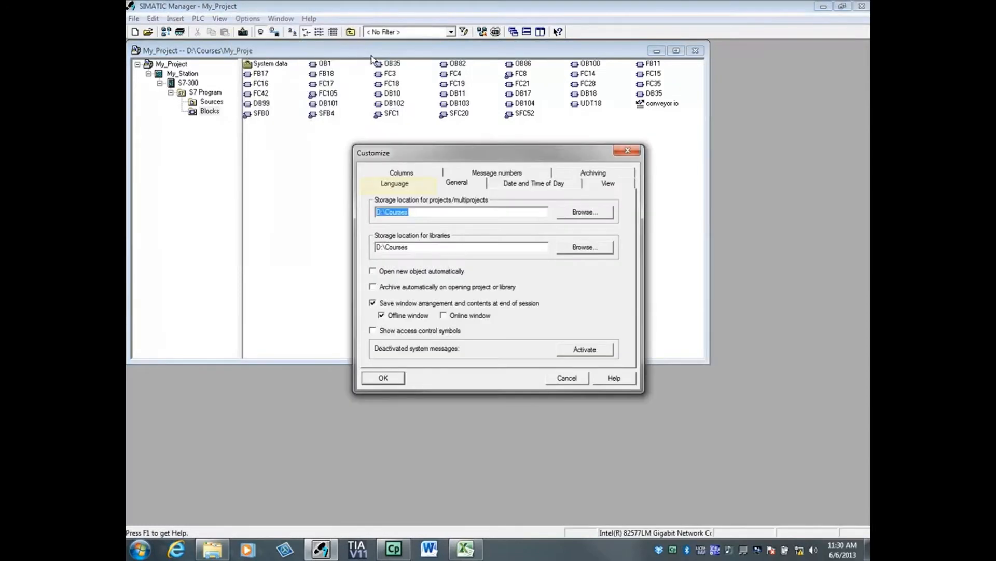
click(415, 186)
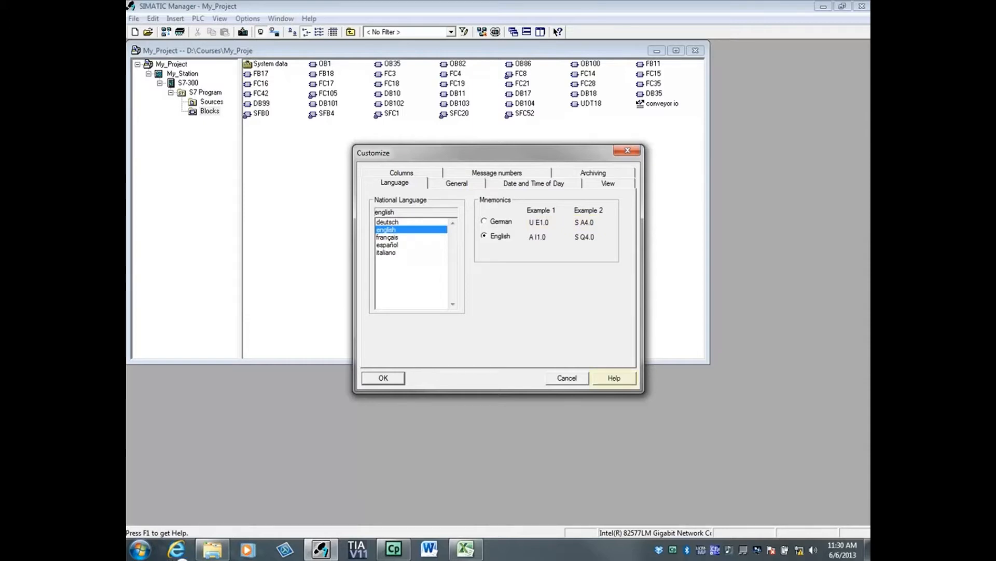
click(472, 183)
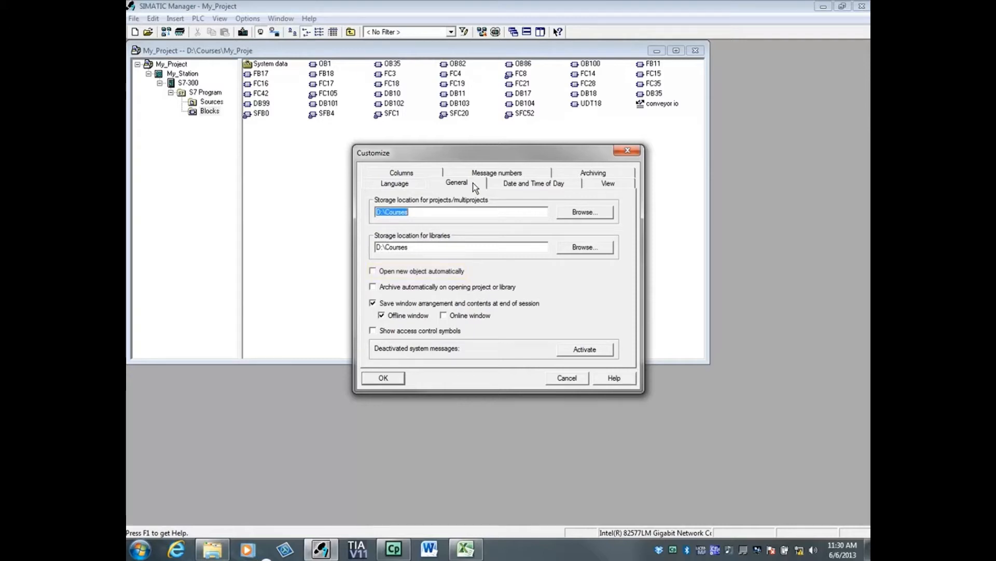
click(566, 184)
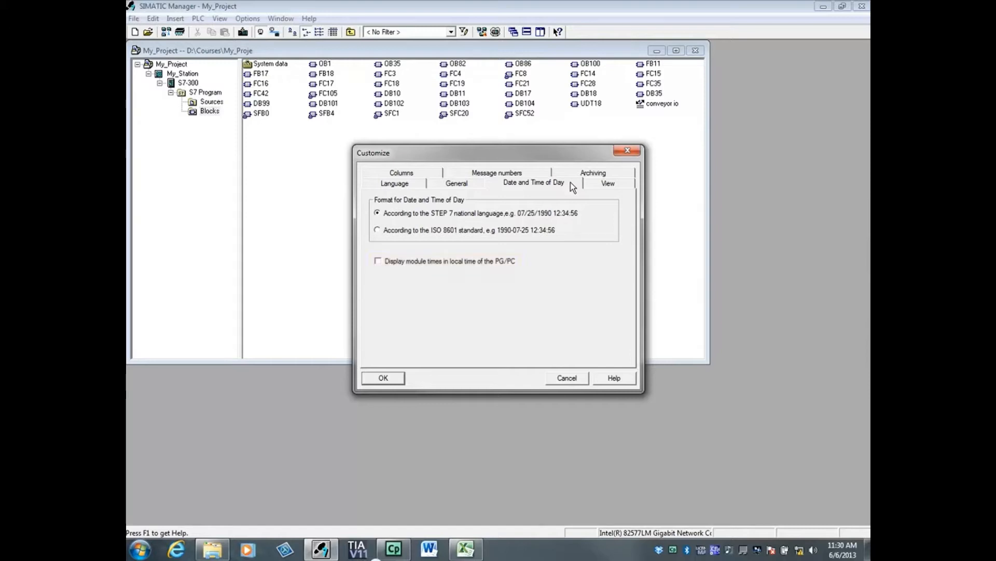
click(609, 184)
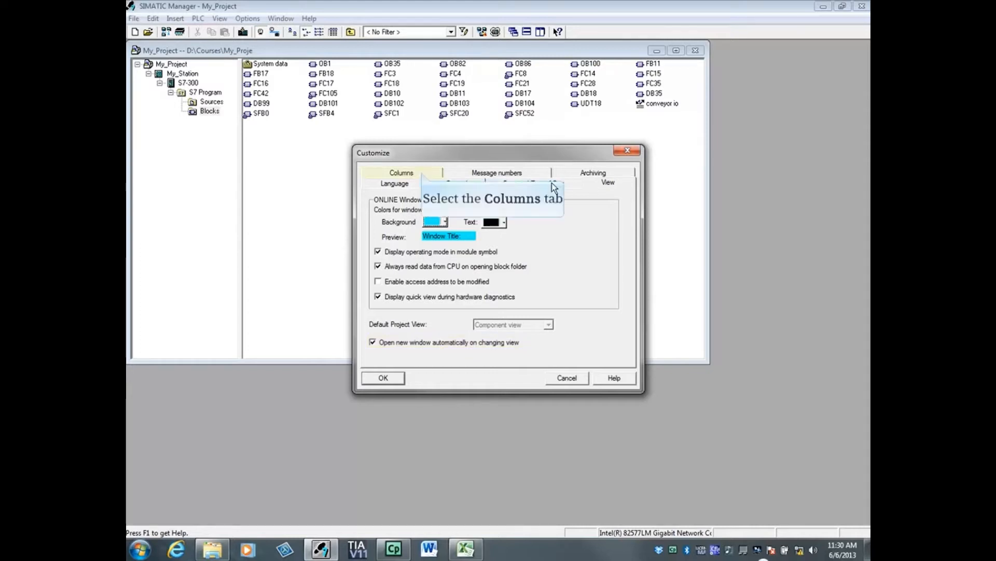
Review the visible columns for the offline block folder and the message number and archiving settings, and accept the Customize dialog.
click(421, 172)
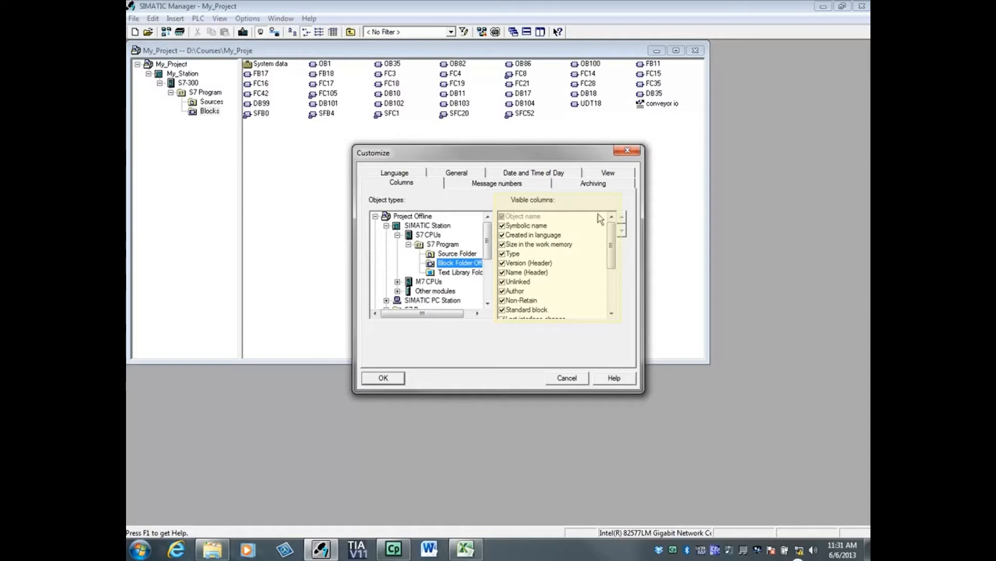
drag(611, 247, 620, 293)
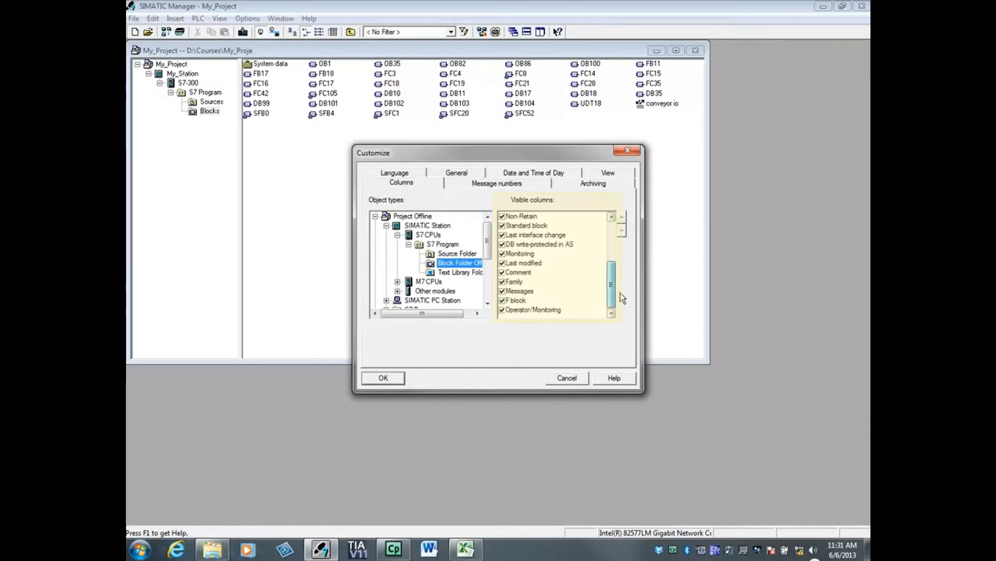
click(528, 185)
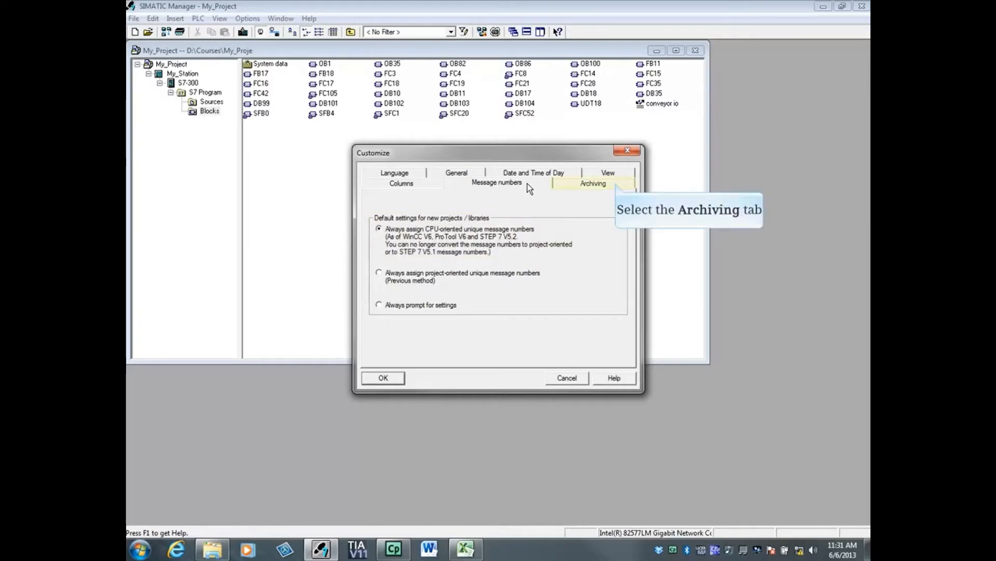
click(615, 182)
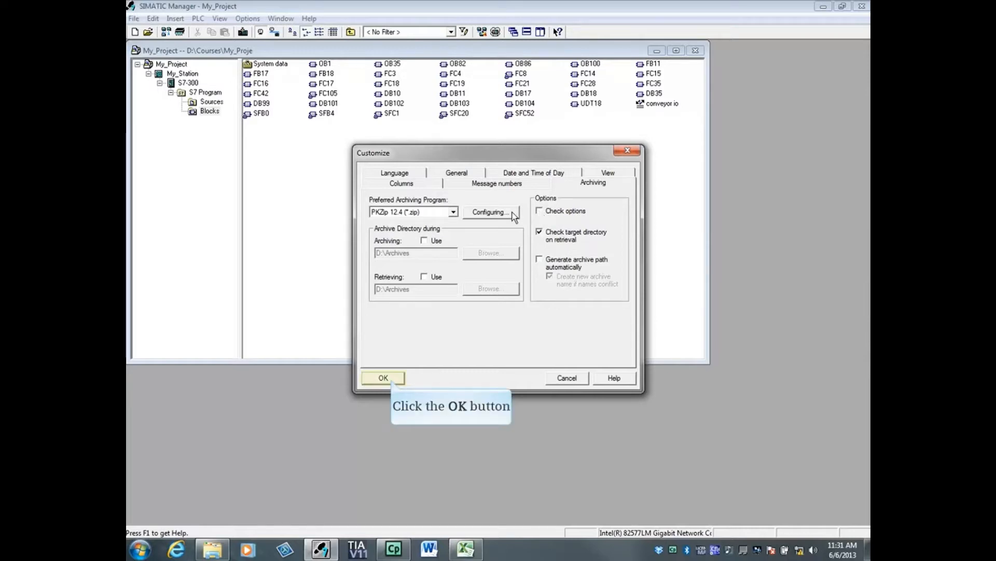
click(385, 378)
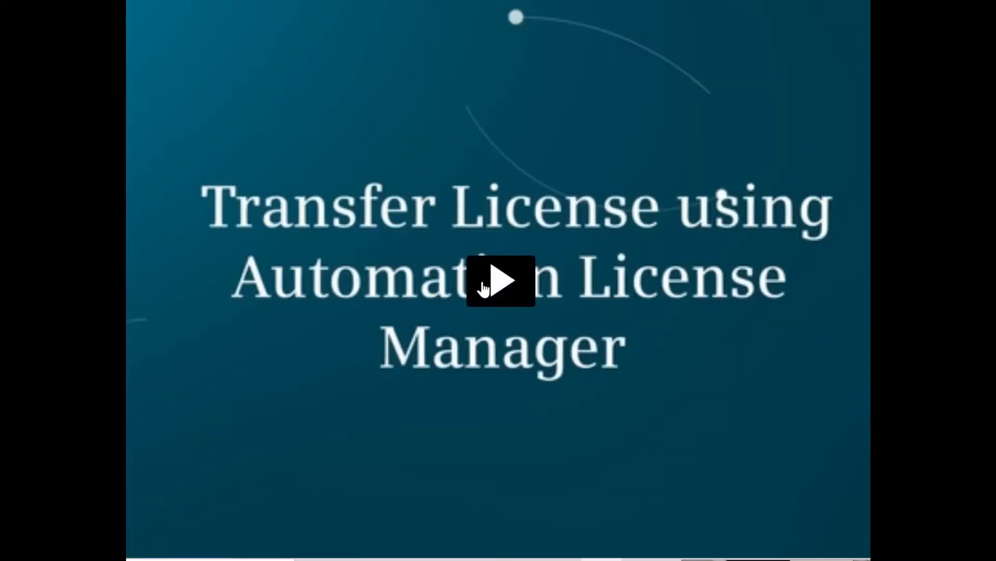
click(514, 306)
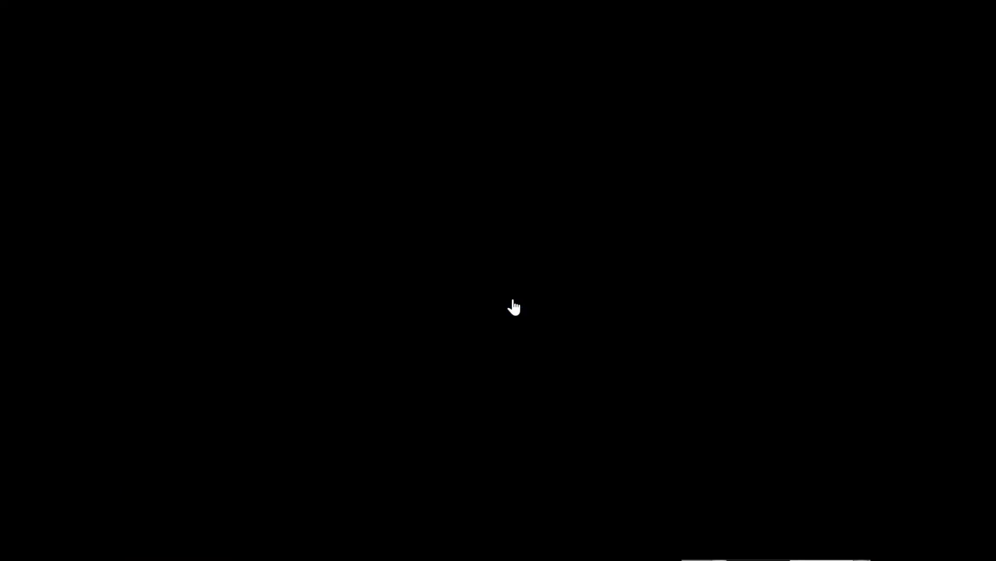
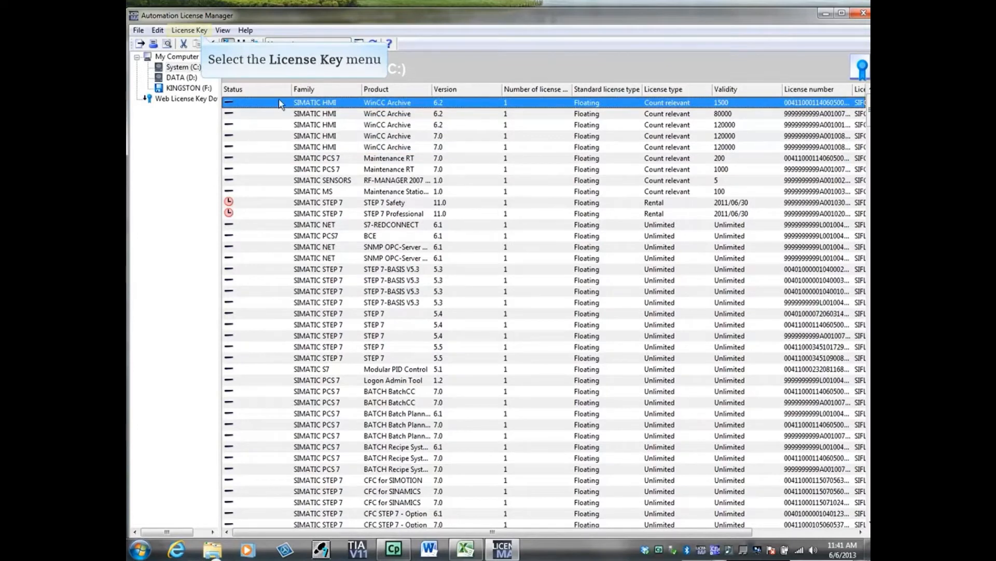
Transfer the selected WinCC Archive 6.2 license key from System (C:) to the KINGSTON (F:) drive.
click(201, 32)
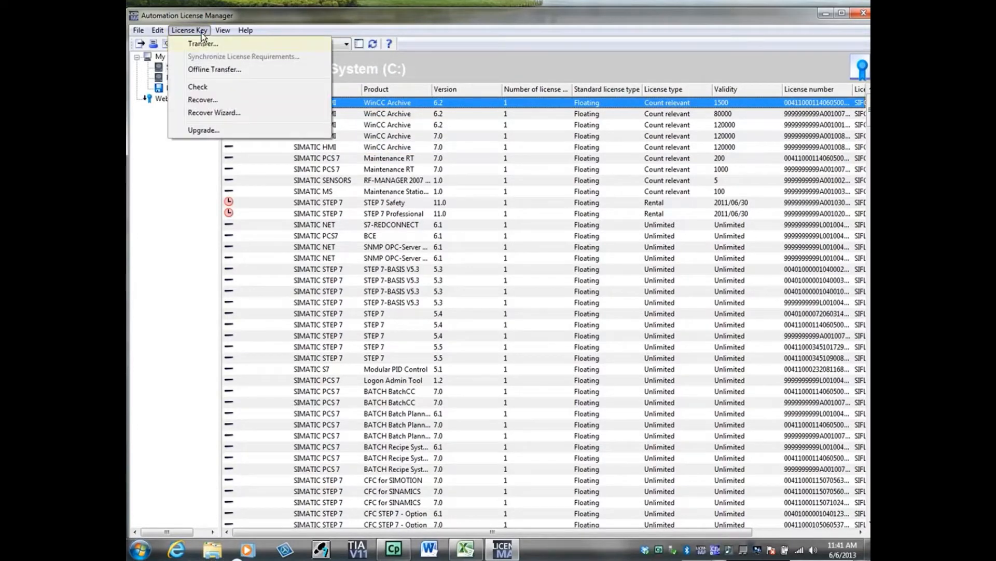
click(230, 46)
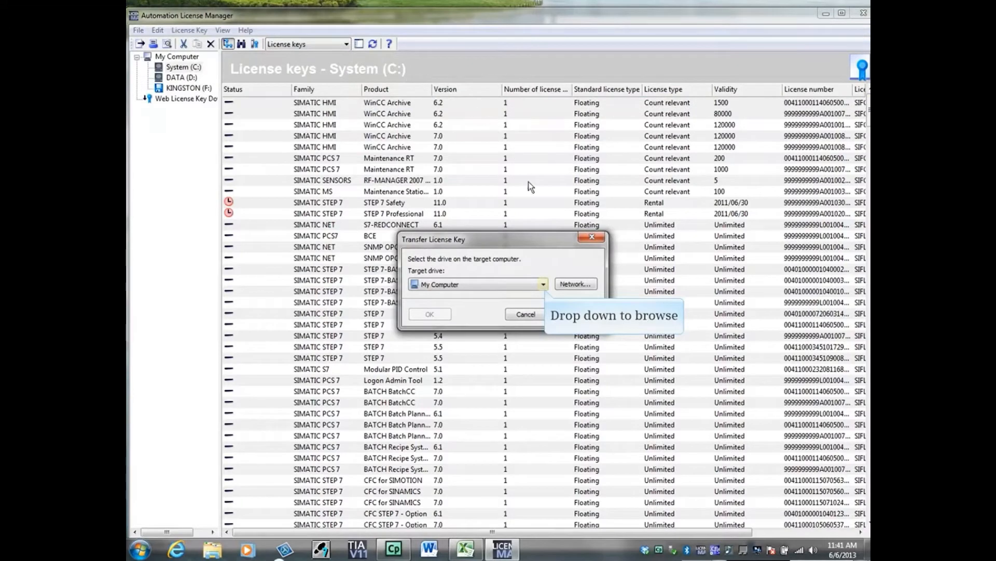
click(546, 284)
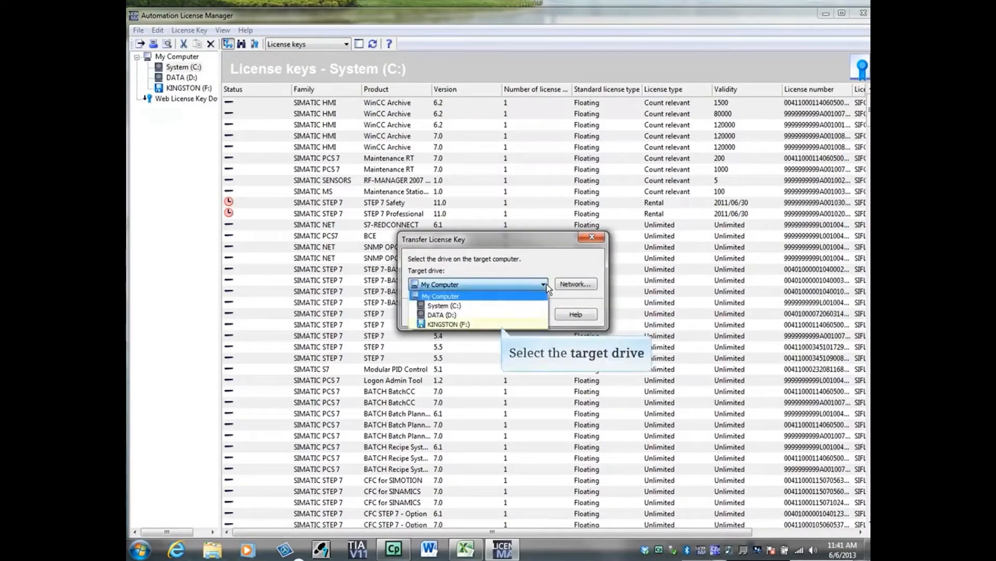
click(503, 324)
click(443, 313)
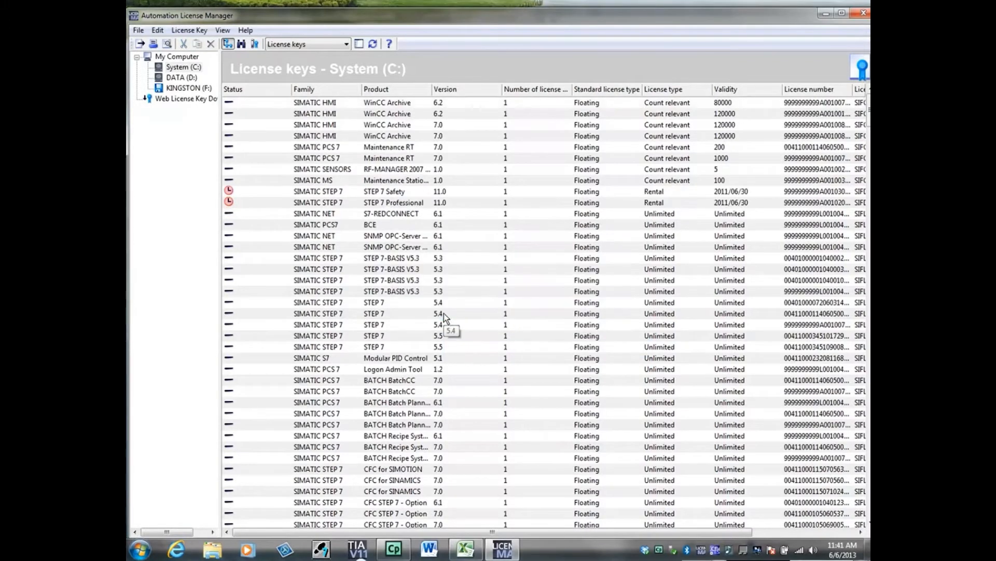
Transfer the WinCC Archive 6.2 license key from the removable drive (F:) back to System (C:).
click(200, 89)
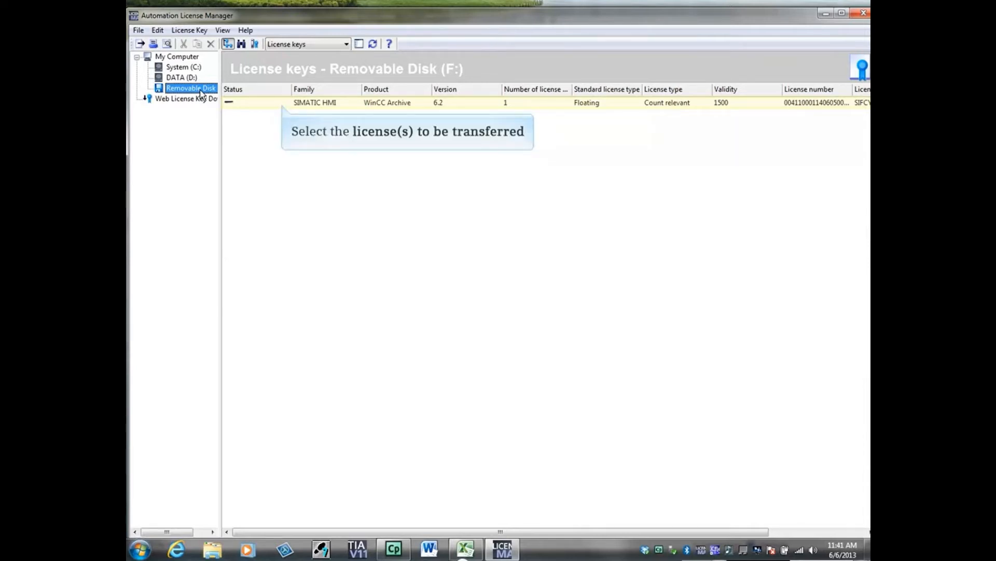
click(282, 105)
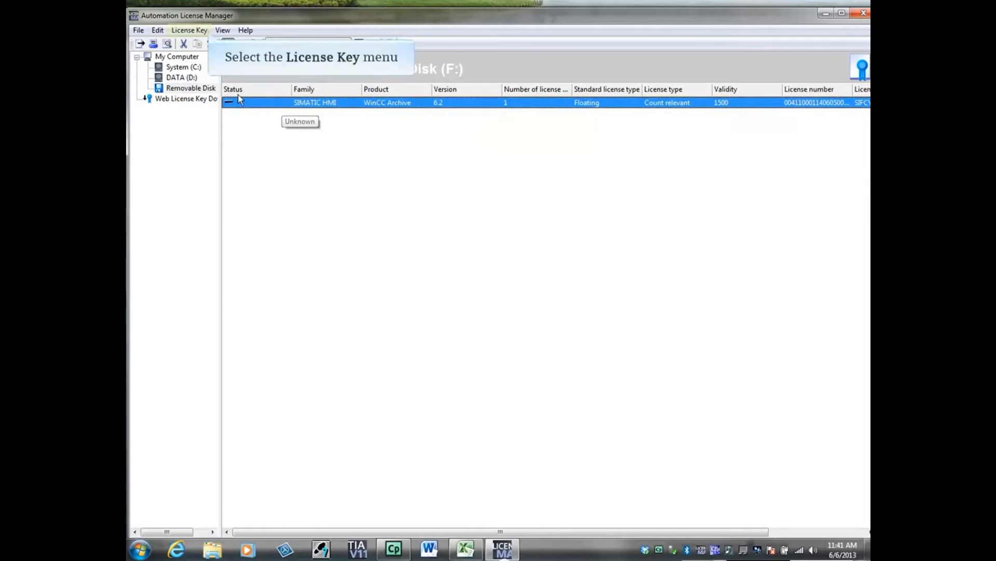
click(207, 30)
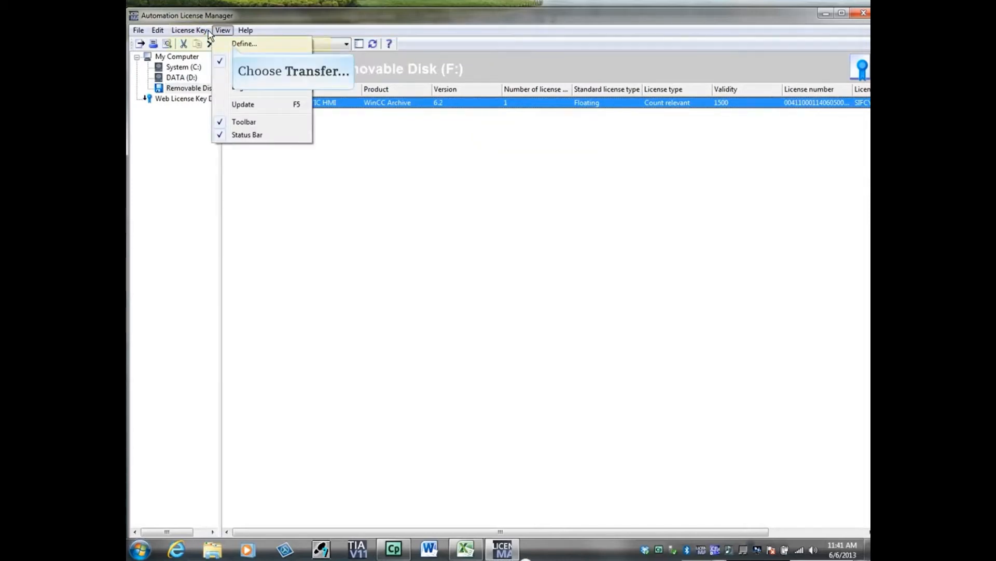
click(208, 30)
click(234, 44)
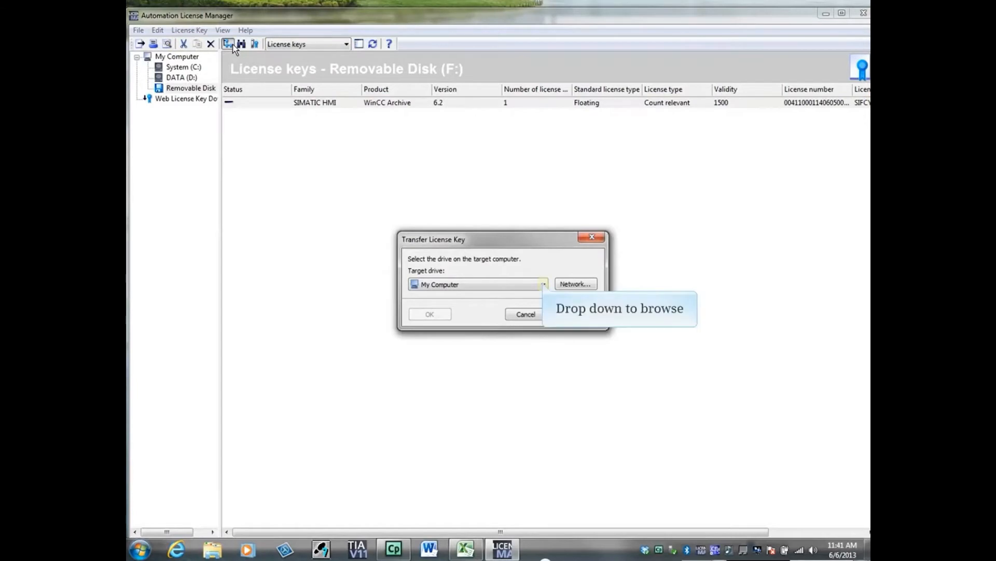
click(543, 285)
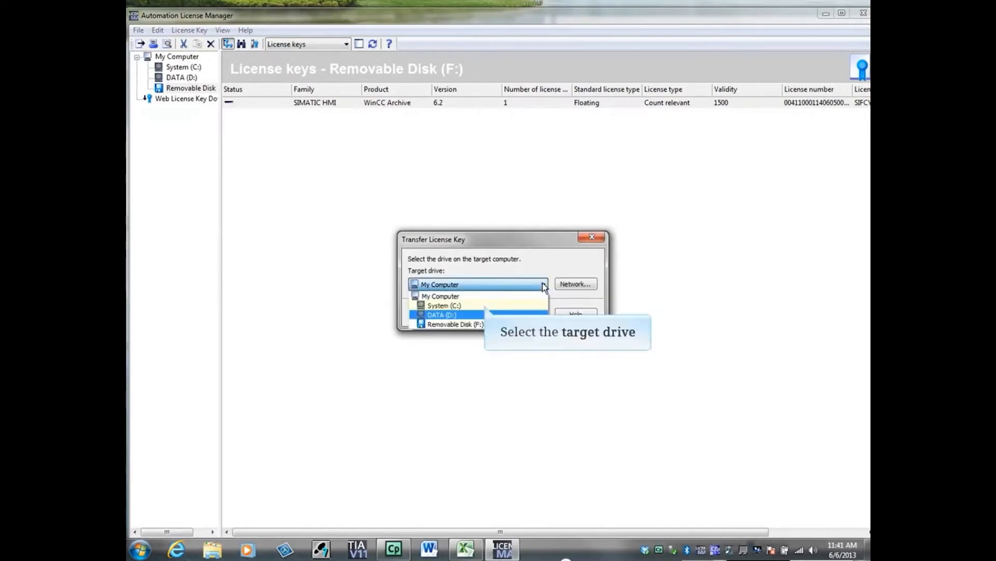
click(484, 305)
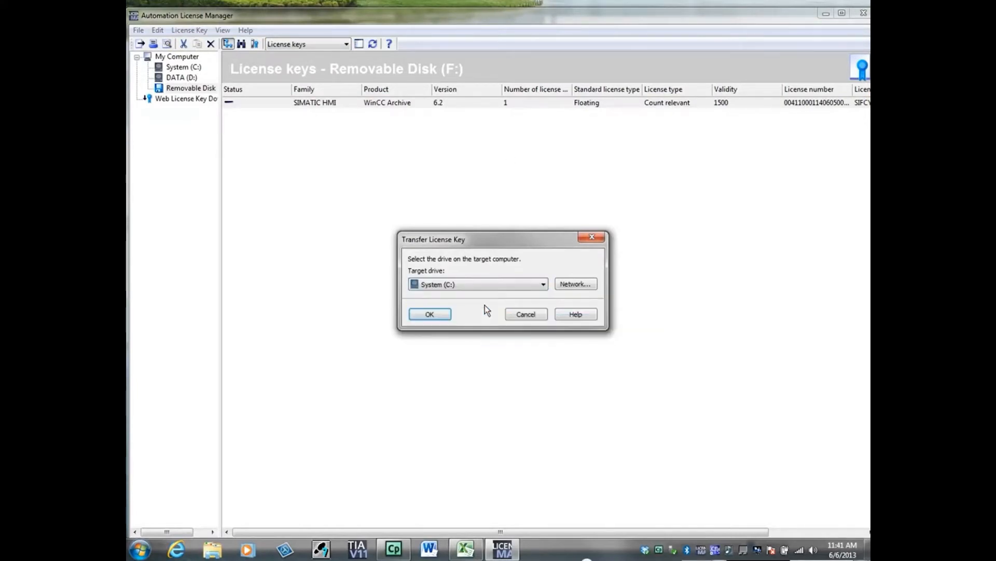
click(430, 314)
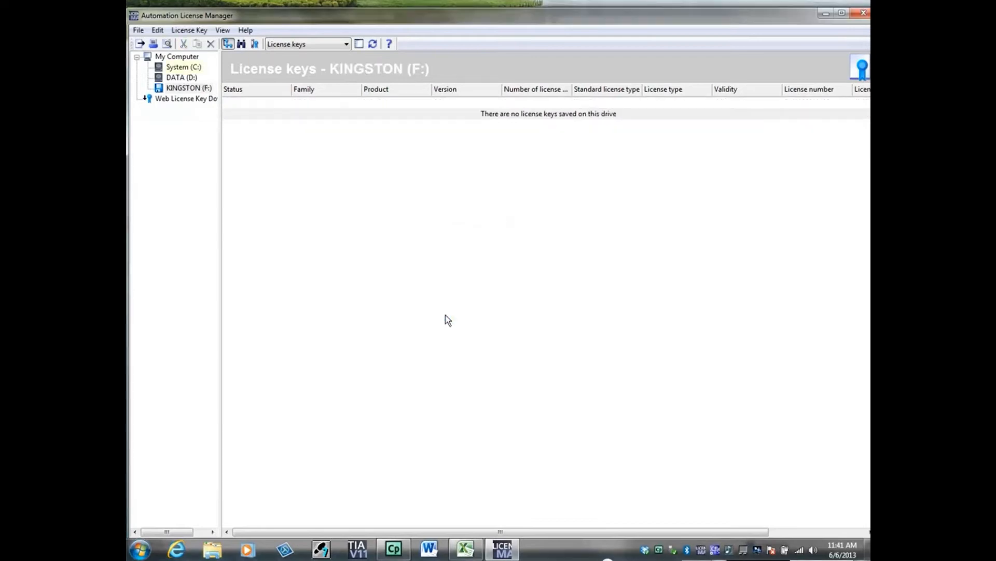
Select all license keys on System (C:) for transfer and choose DATA (D:) as the target drive.
click(182, 68)
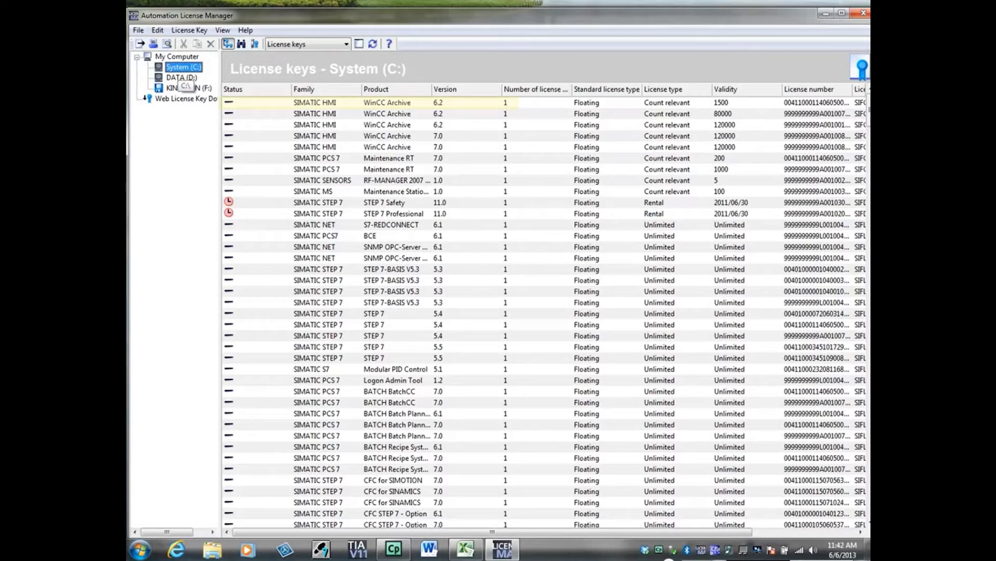
click(307, 192)
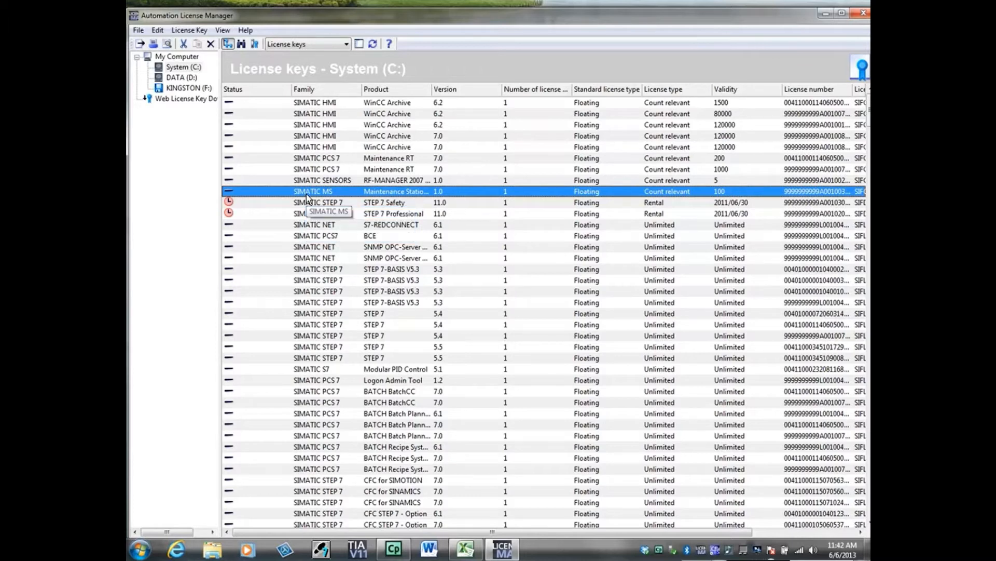
key(ctrl+a)
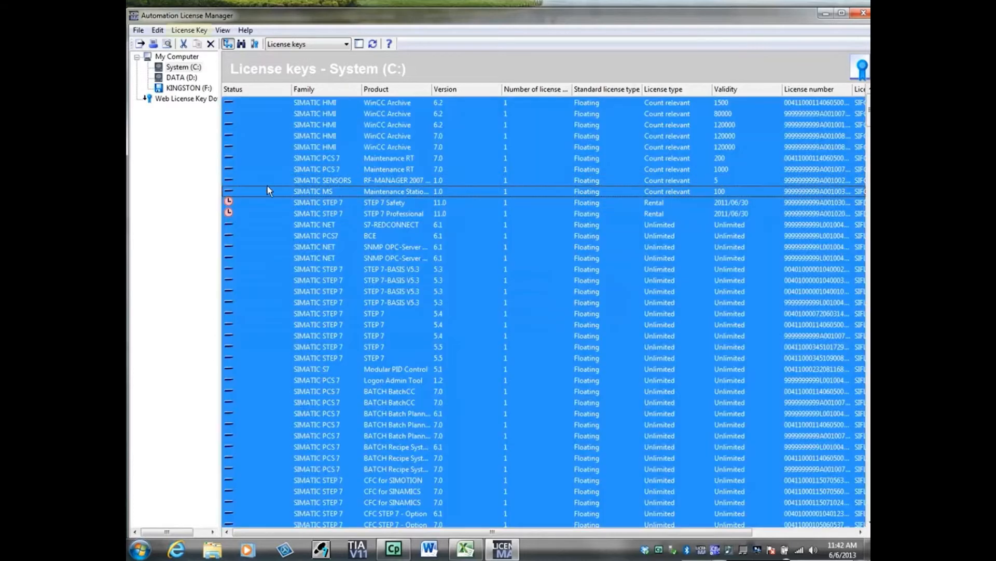
click(207, 31)
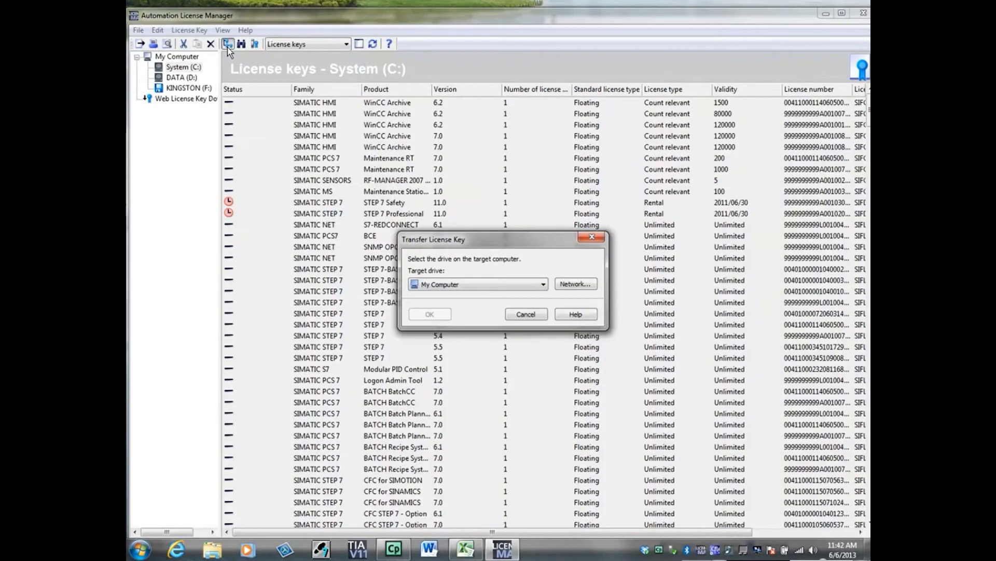
click(227, 44)
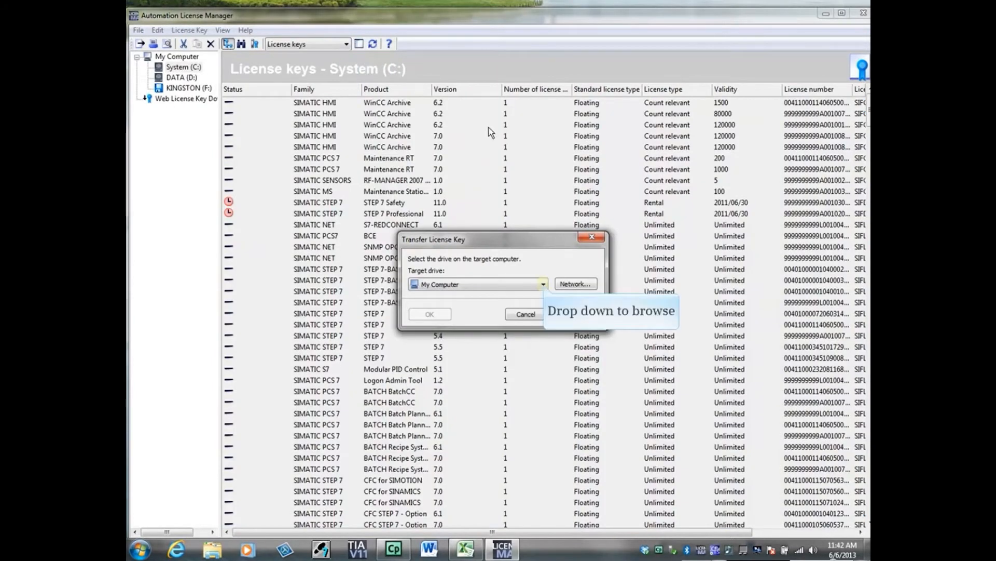
click(543, 284)
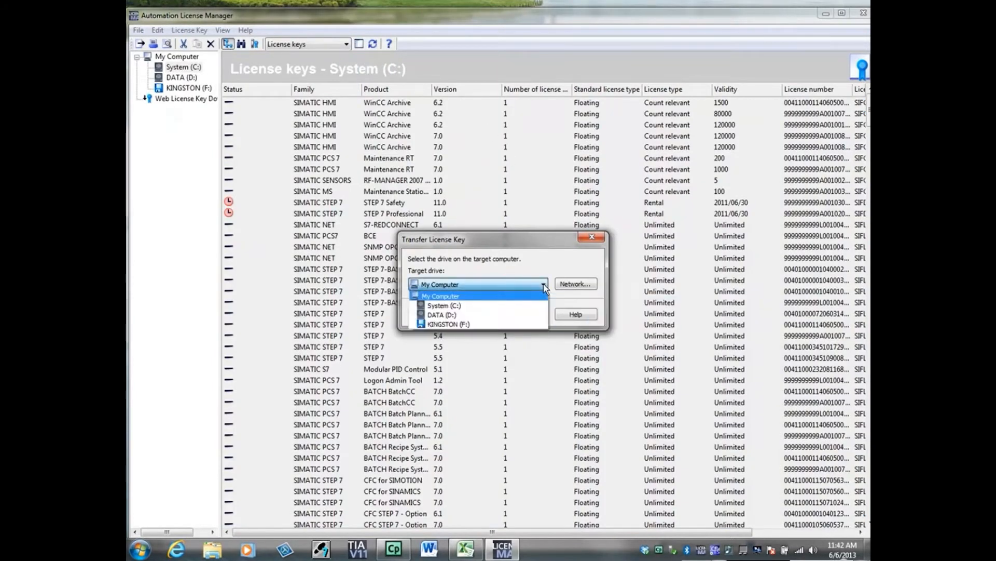
click(465, 314)
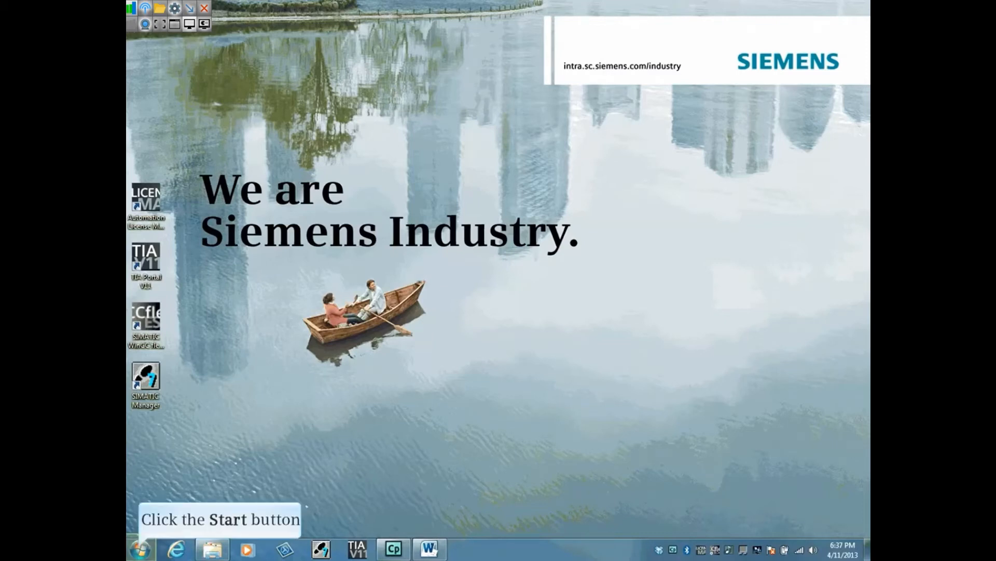
Open the installed software information from the SIMATIC Information entries of the Siemens Automation programs.
click(139, 550)
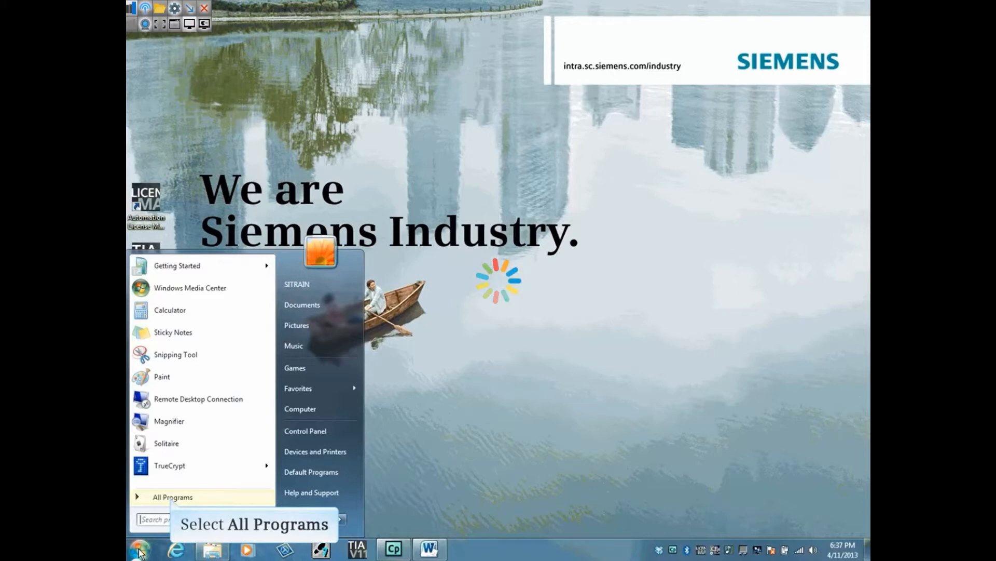
click(171, 497)
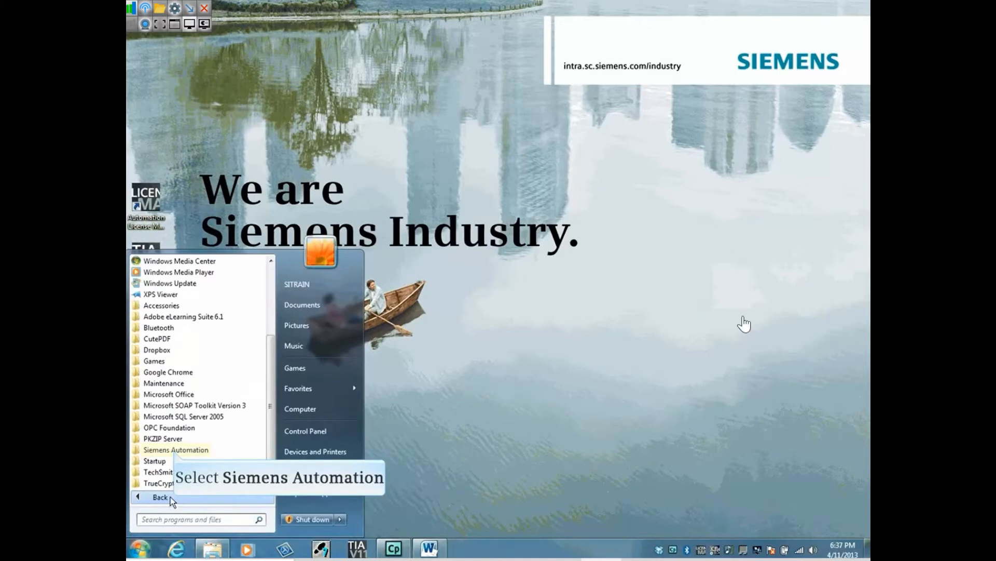
click(174, 450)
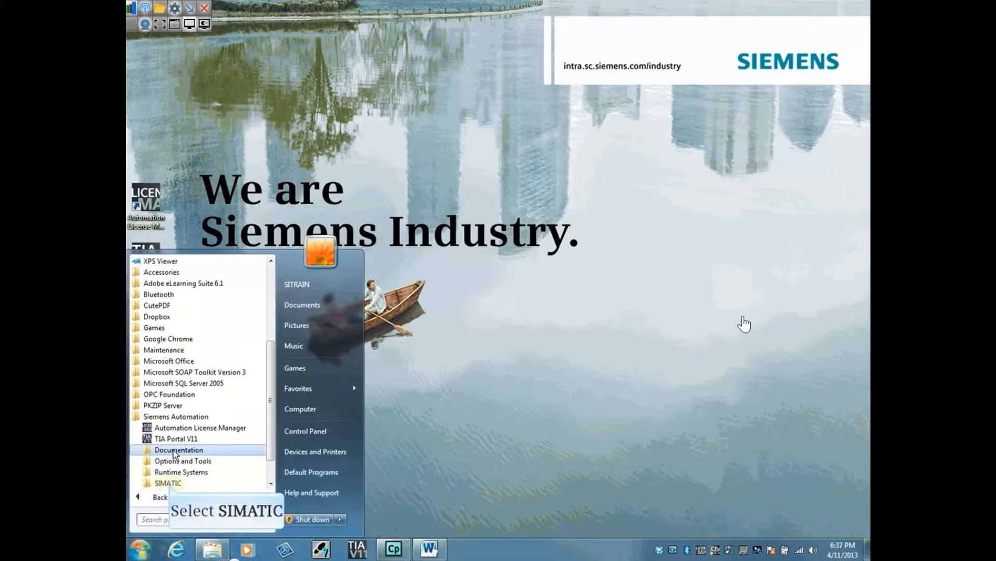
click(169, 483)
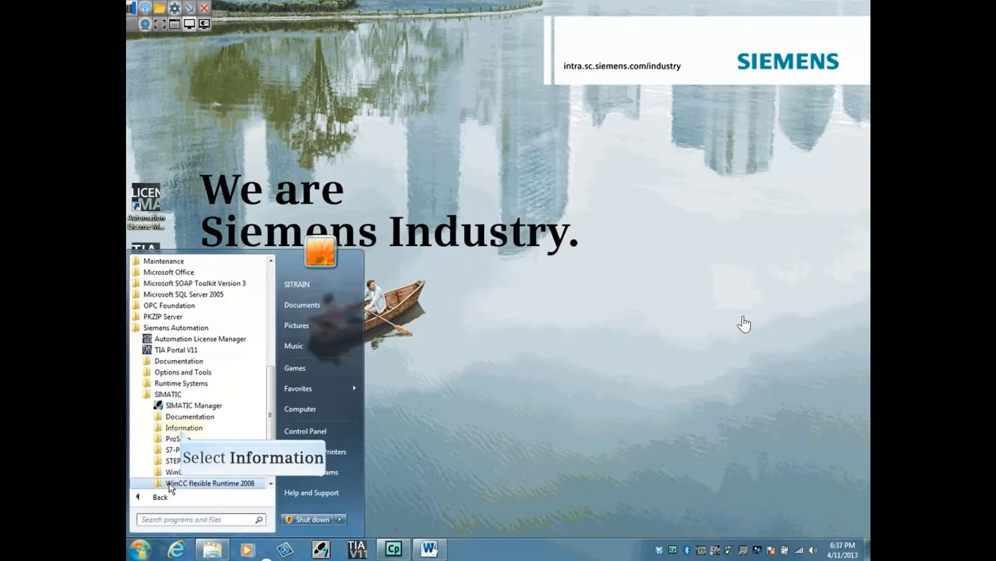
click(183, 428)
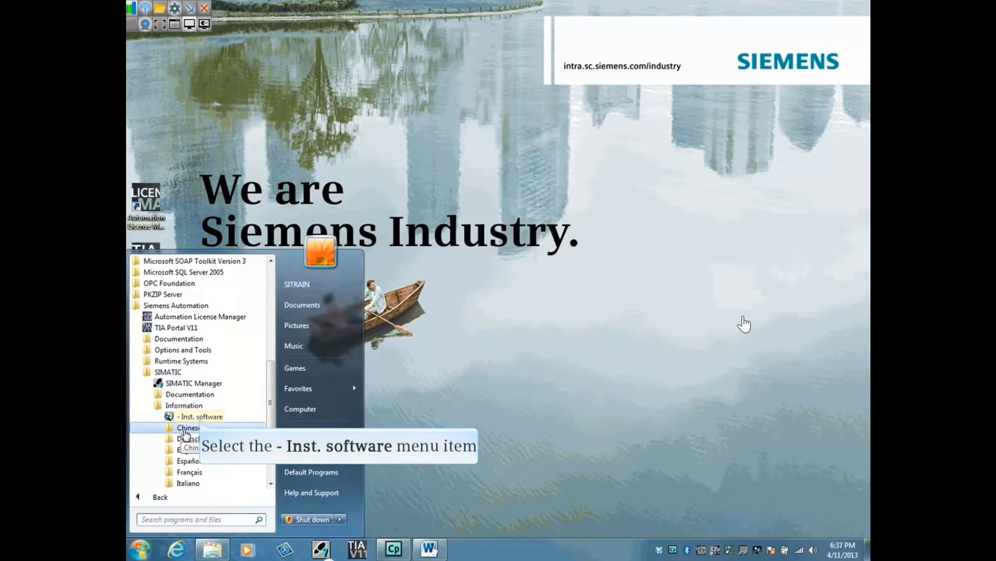
click(202, 416)
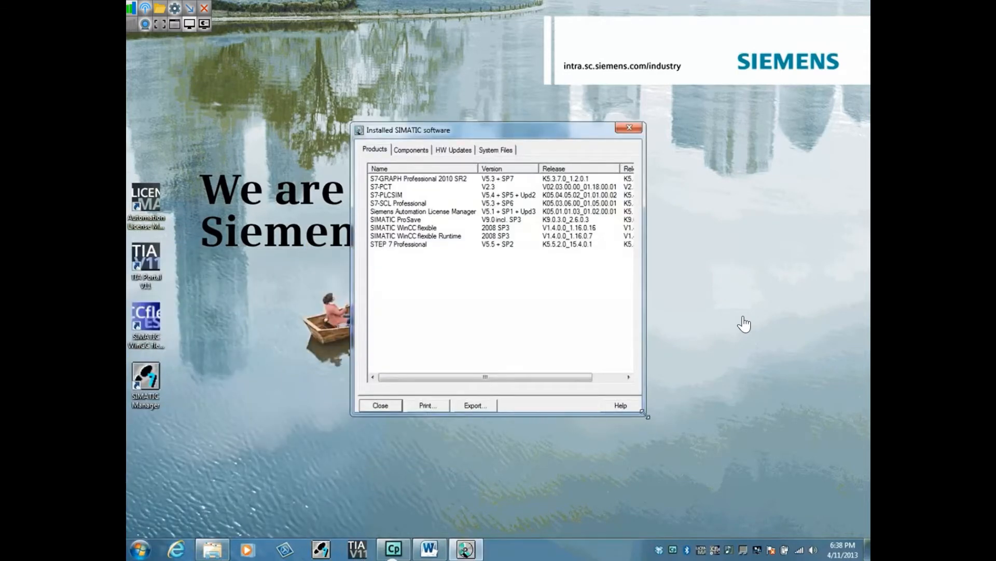
Enlarge the Installed SIMATIC software window to fill the screen and review its components, hardware updates and system files.
drag(648, 416, 871, 556)
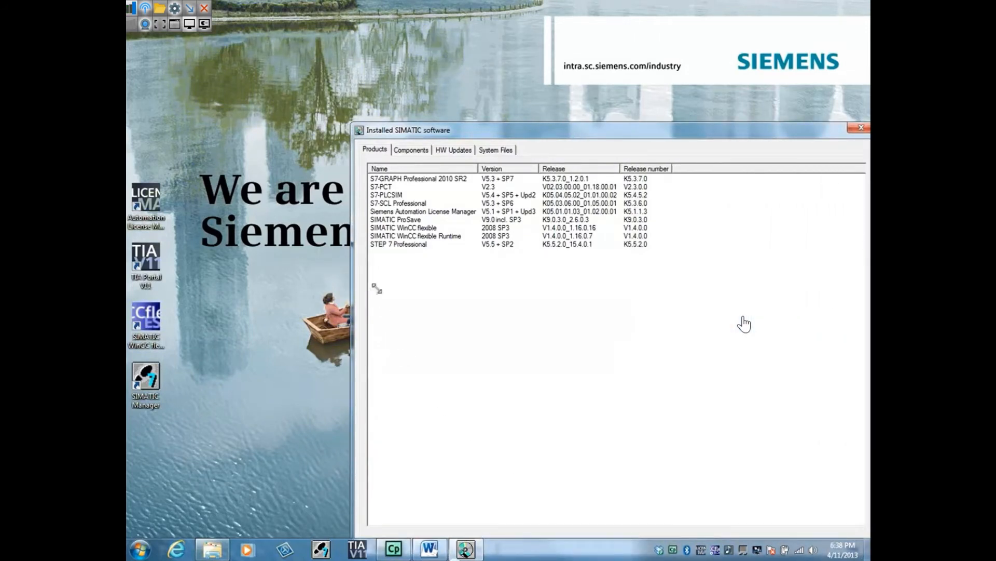
drag(351, 123, 126, 1)
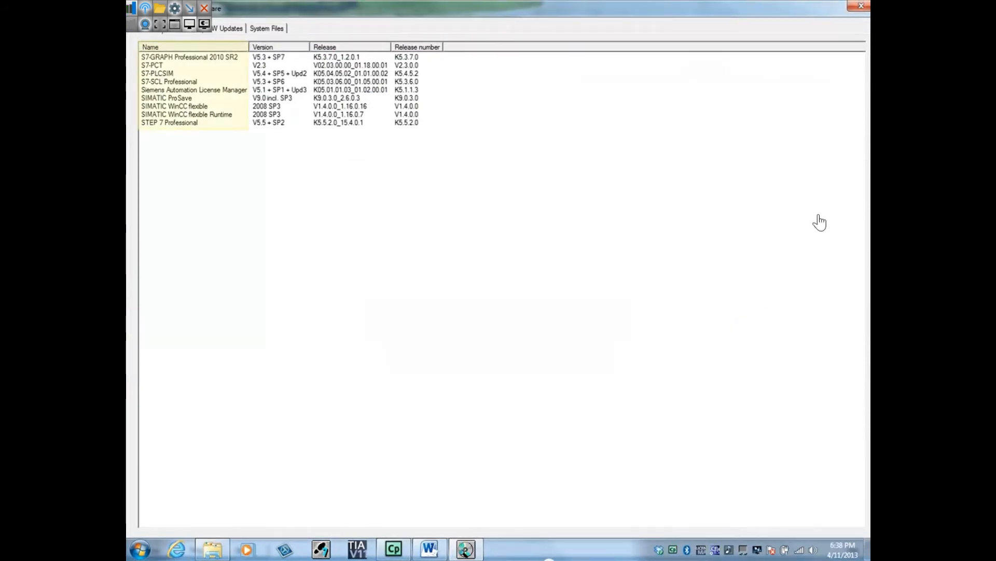
drag(46, 16, 910, 512)
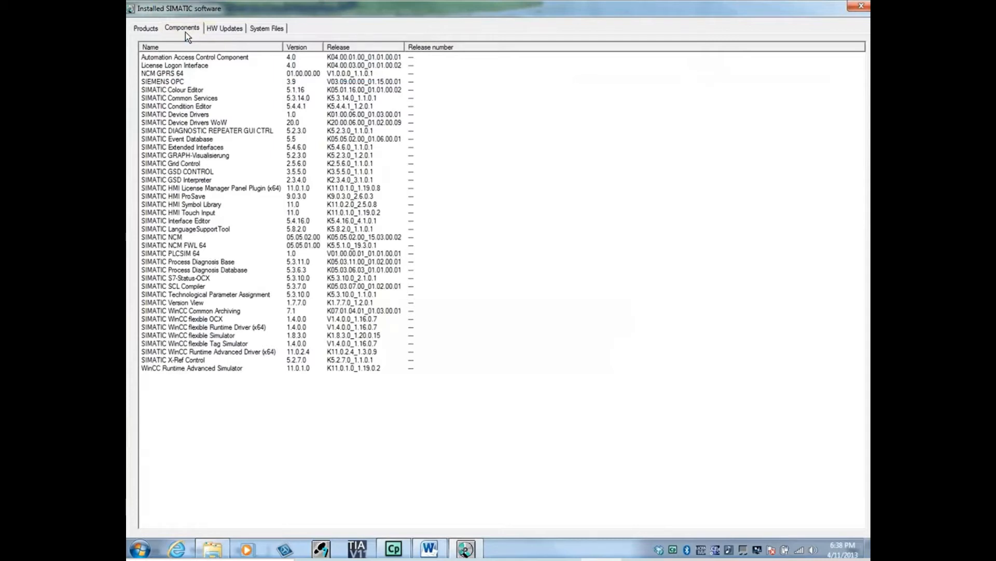
click(228, 29)
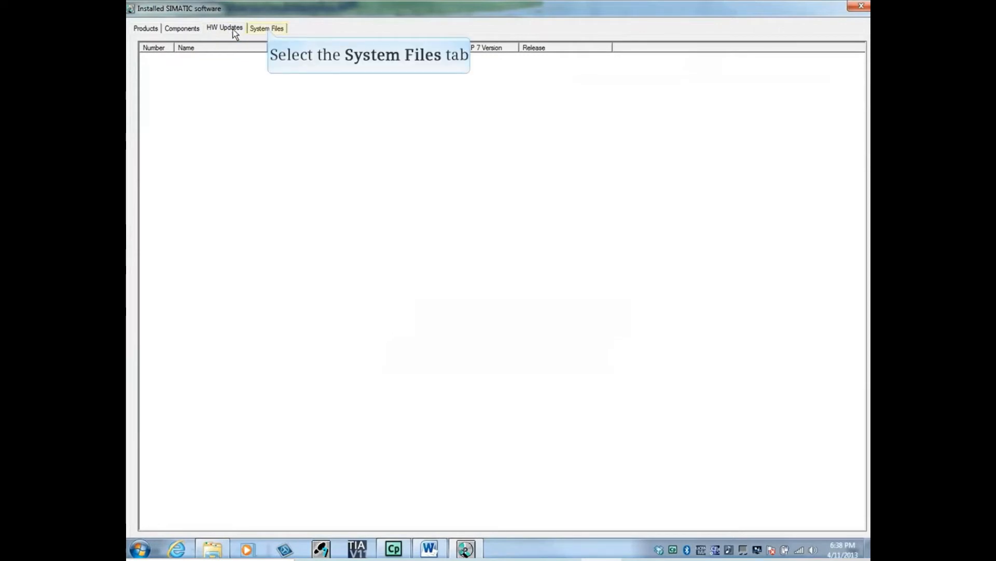
click(267, 28)
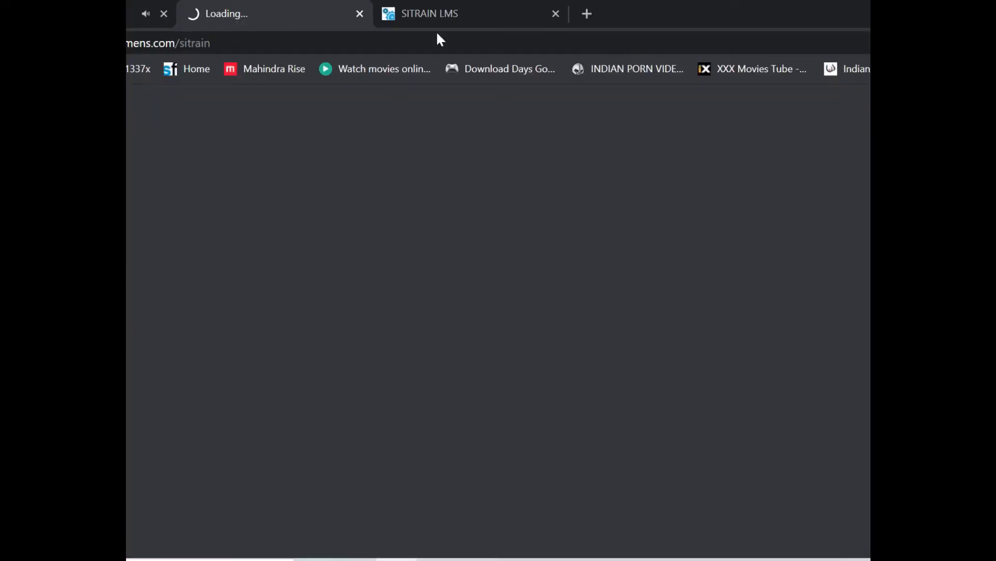
Switch to the browser, close the loading page and show the training video full screen.
click(360, 14)
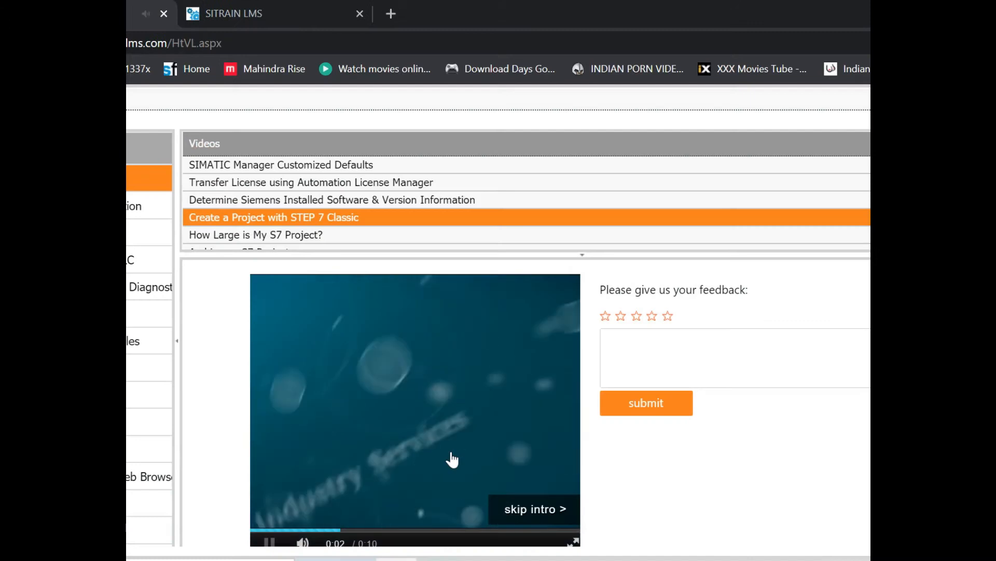
click(573, 542)
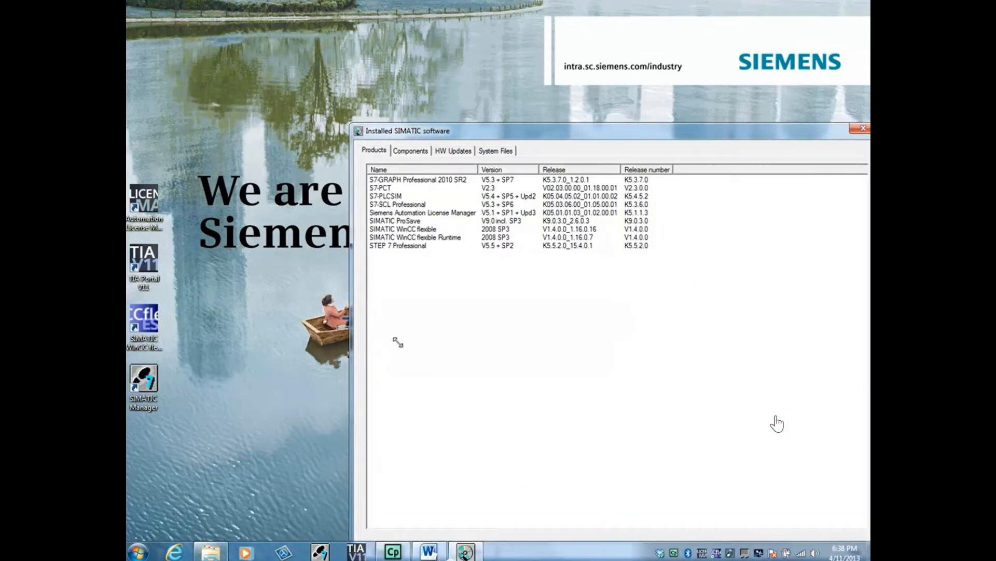
Expand the Installed SIMATIC software window toward the upper-left corner and examine the Components, HW Updates and System Files lists.
drag(352, 124, 127, 1)
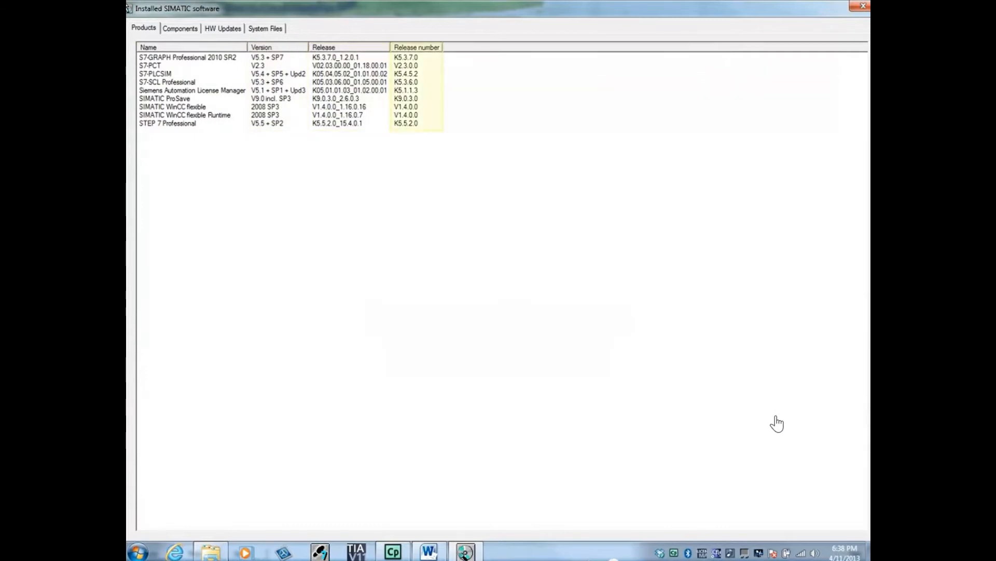
click(184, 32)
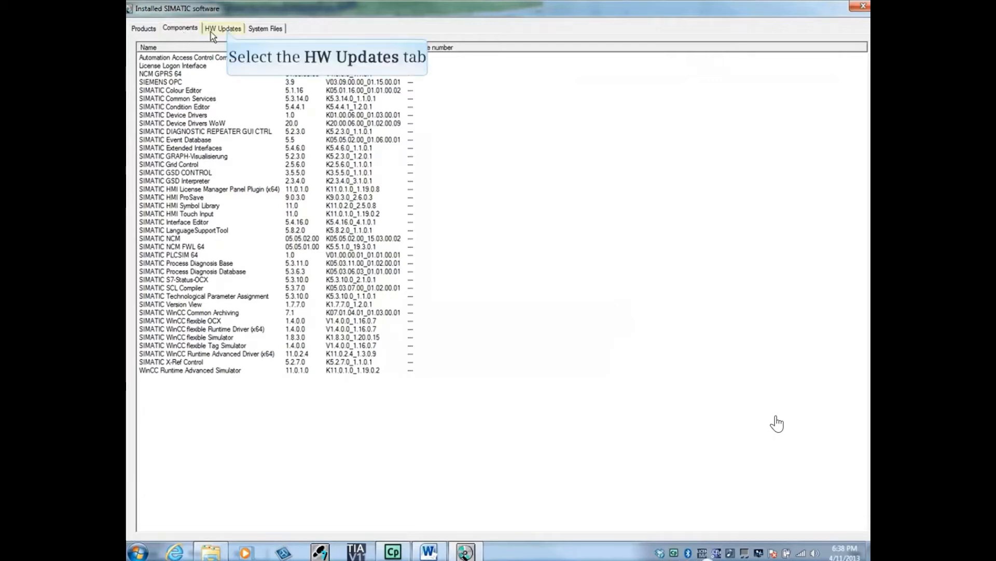
click(227, 31)
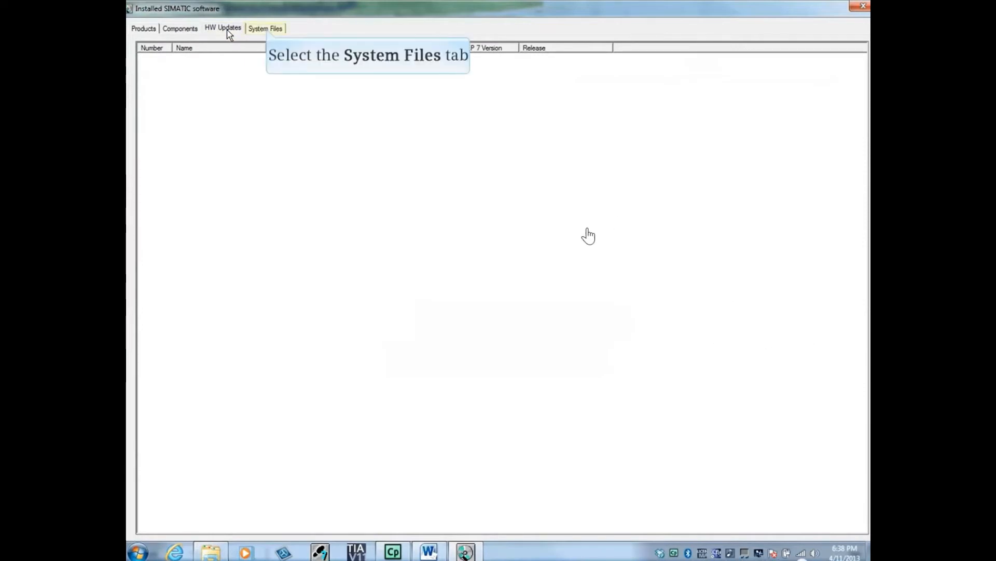
click(267, 30)
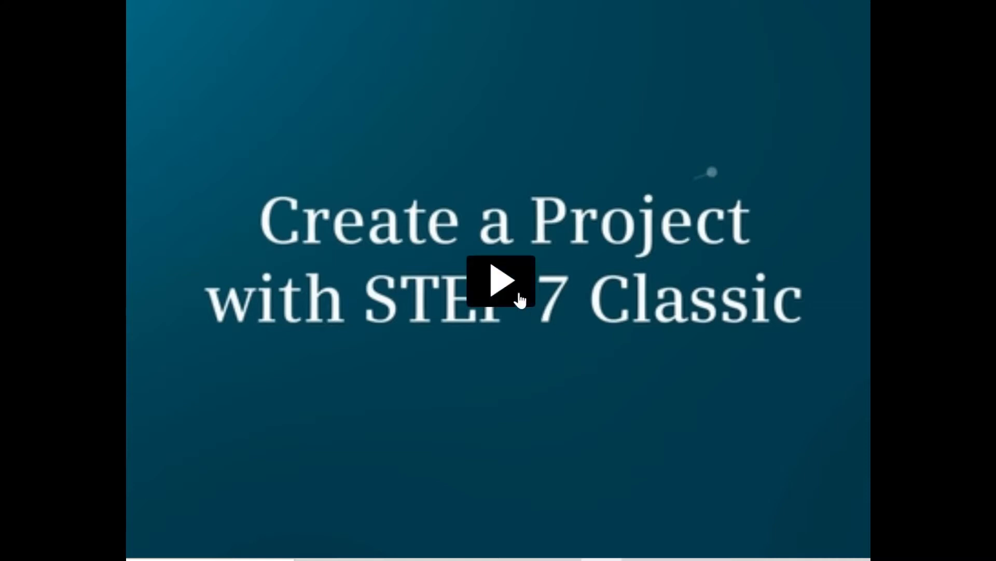
Start playback of the Create a Project with STEP 7 Classic training video.
click(520, 300)
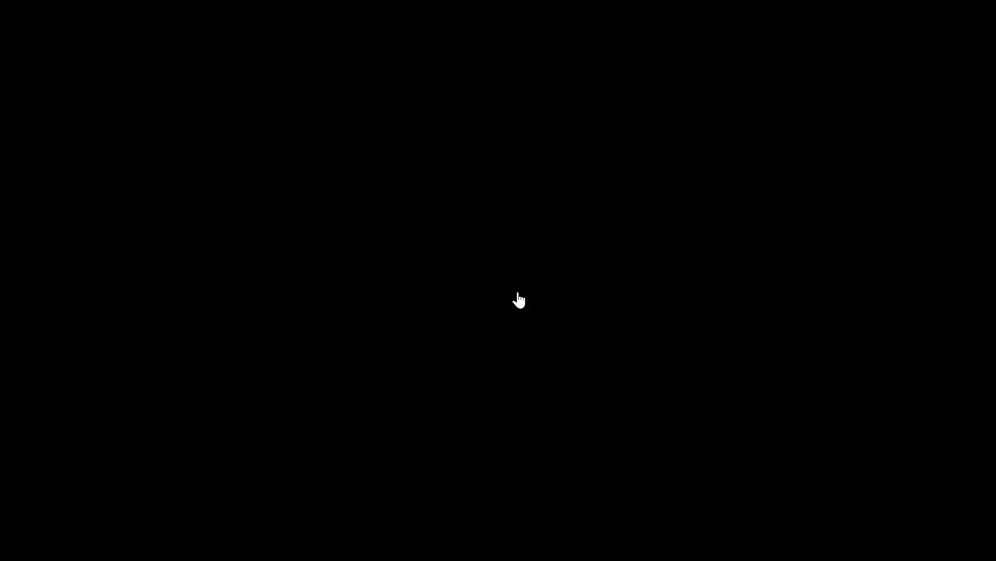
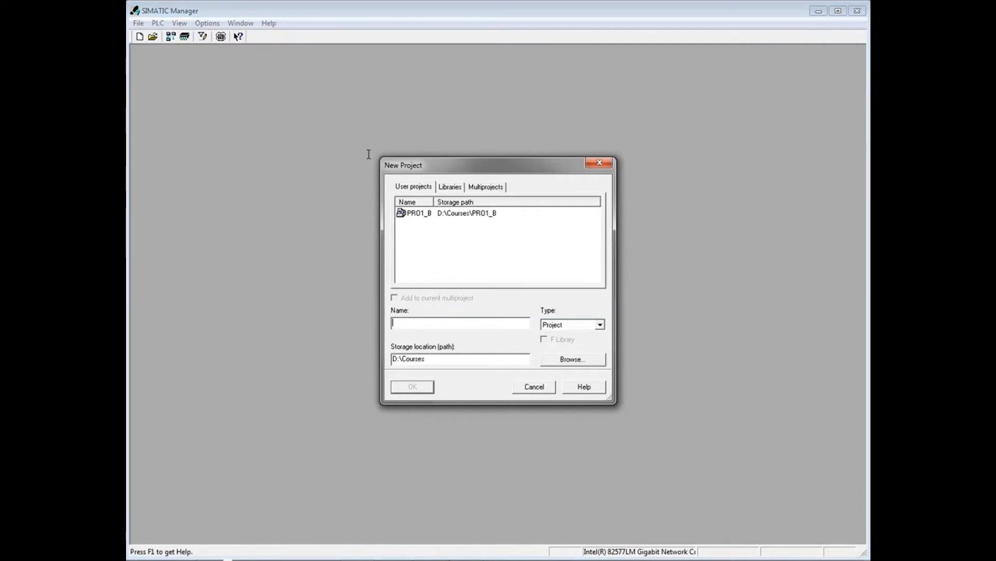
Create a new project named My_Project with D:\Courses as its storage location.
text(My_Project)
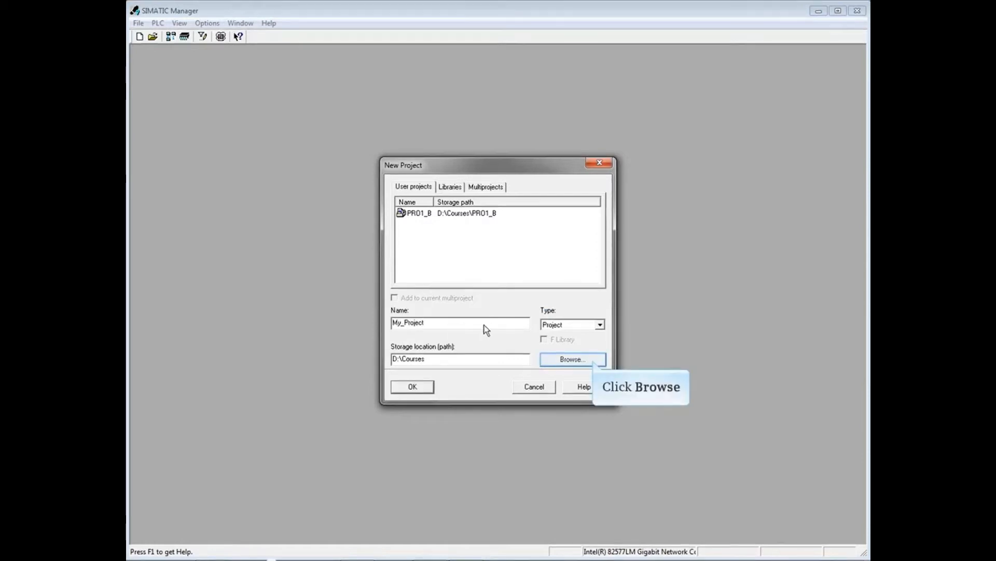
click(592, 360)
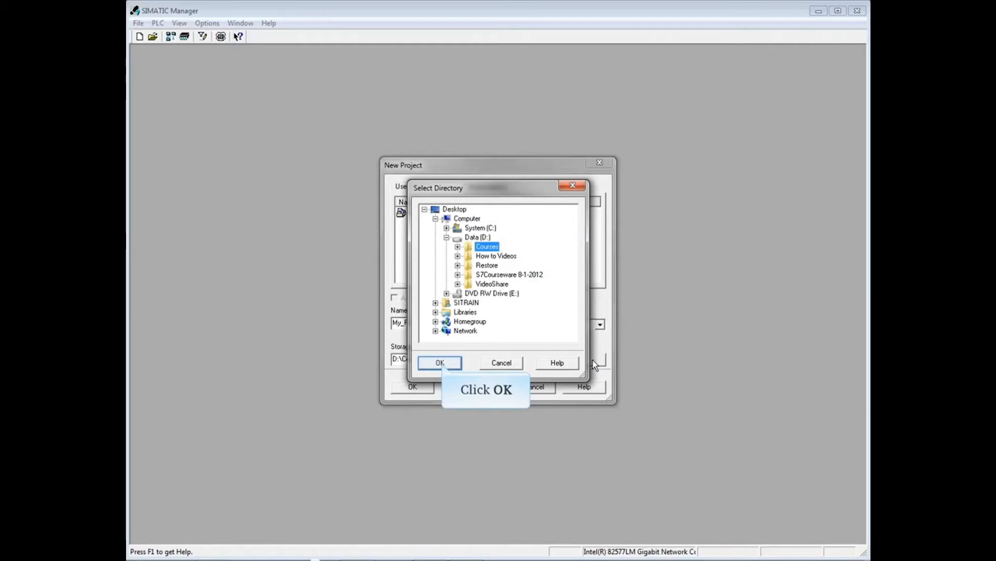
click(440, 363)
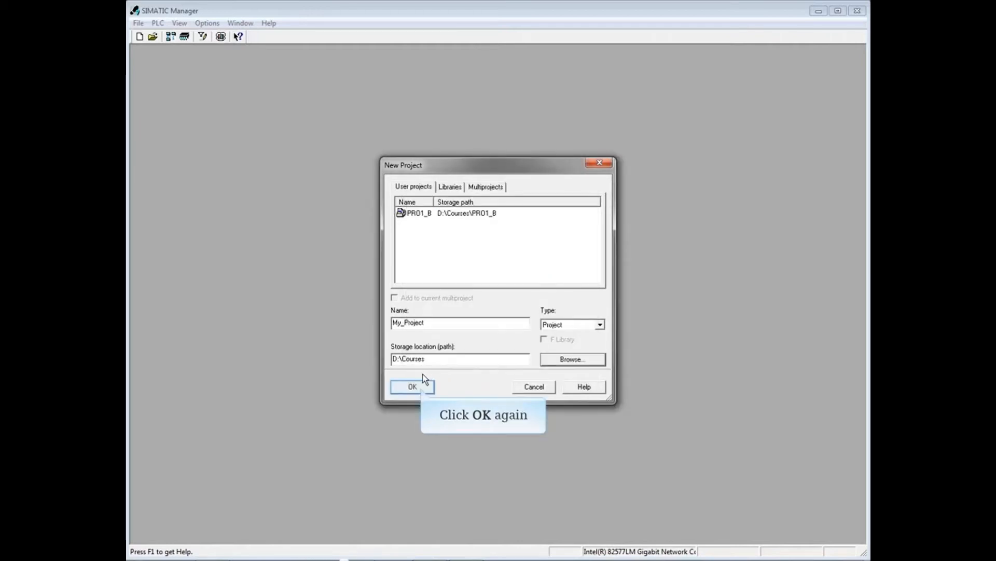
click(421, 387)
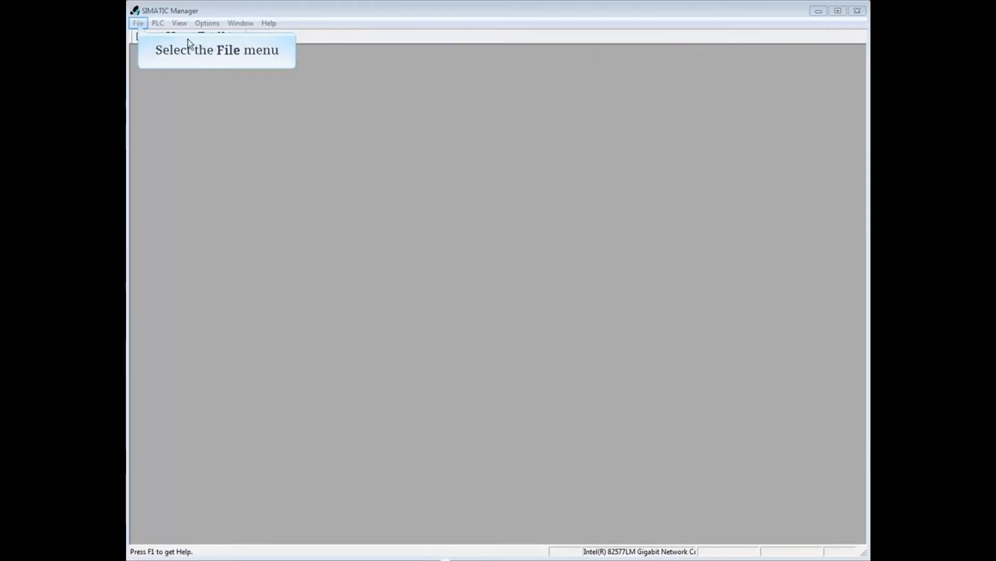
Start the STEP 7 New Project wizard, show the project structure preview and advance to the CPU selection.
click(138, 25)
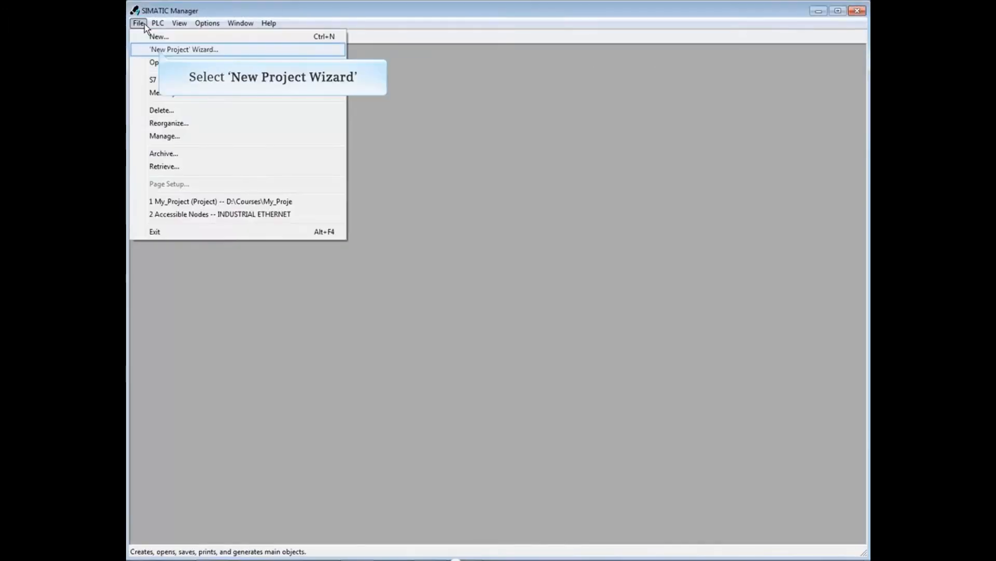
click(159, 50)
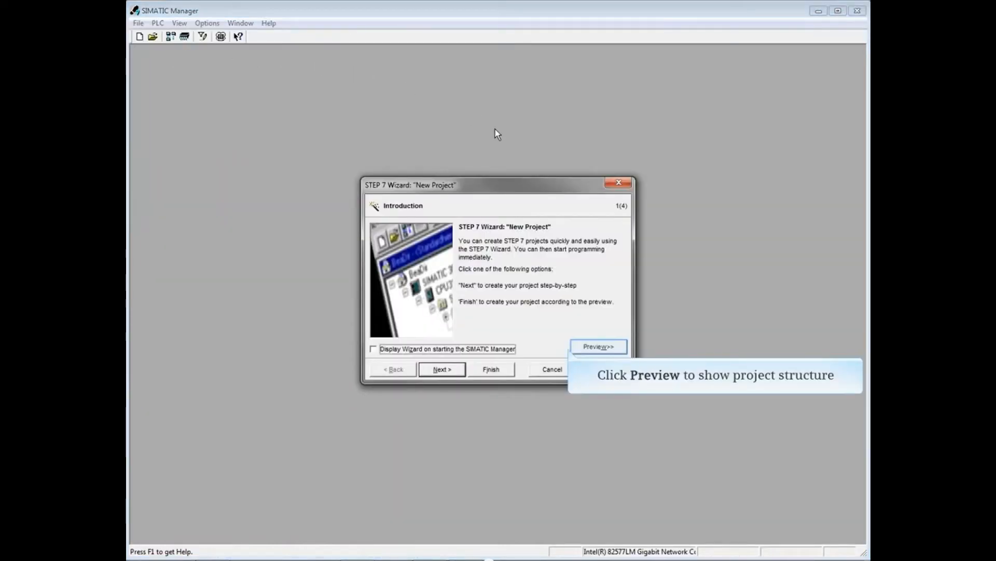
click(597, 346)
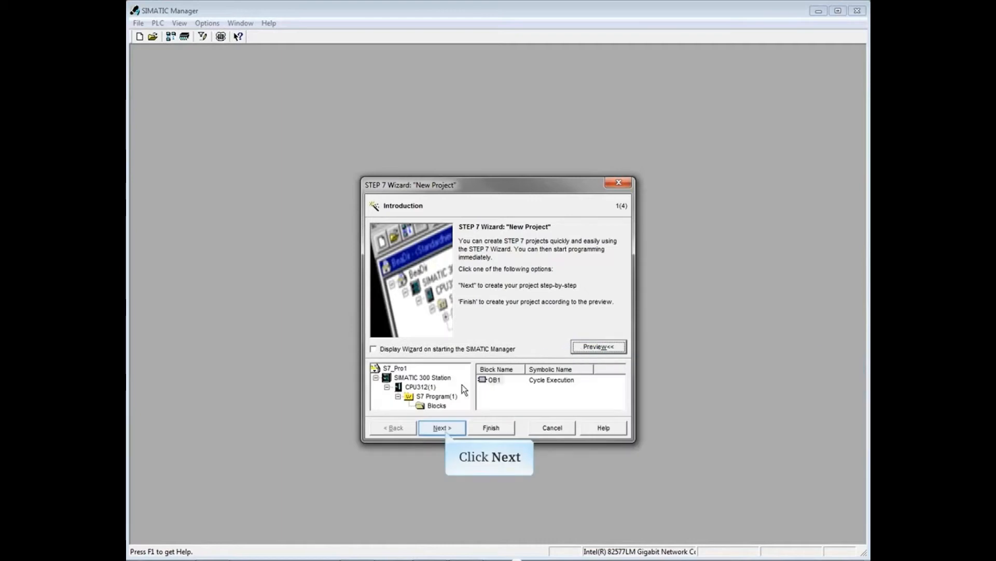
click(446, 430)
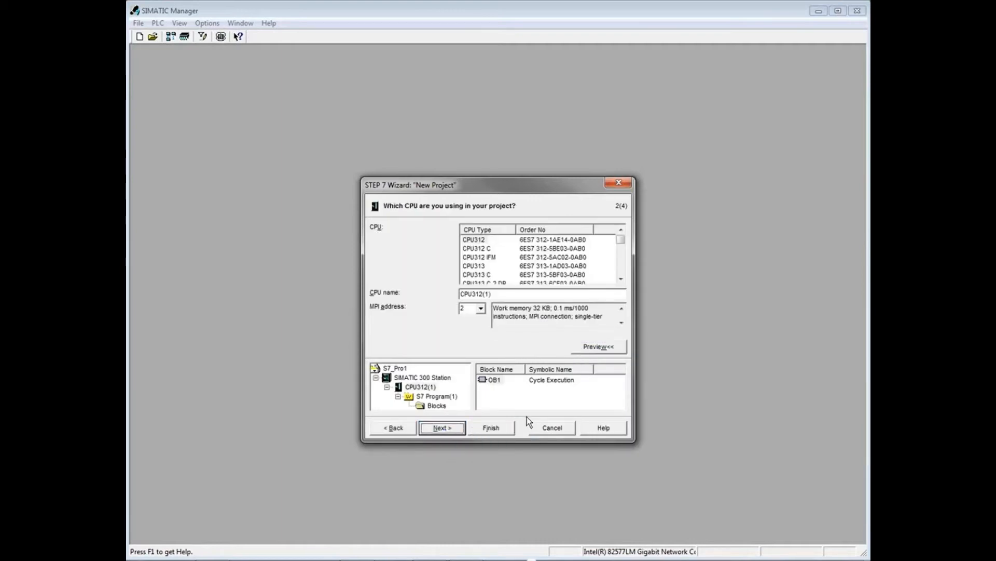
Choose CPU315-2 PN/DP for the project, set its MPI address to 5 and continue to the block selection.
drag(621, 242, 621, 255)
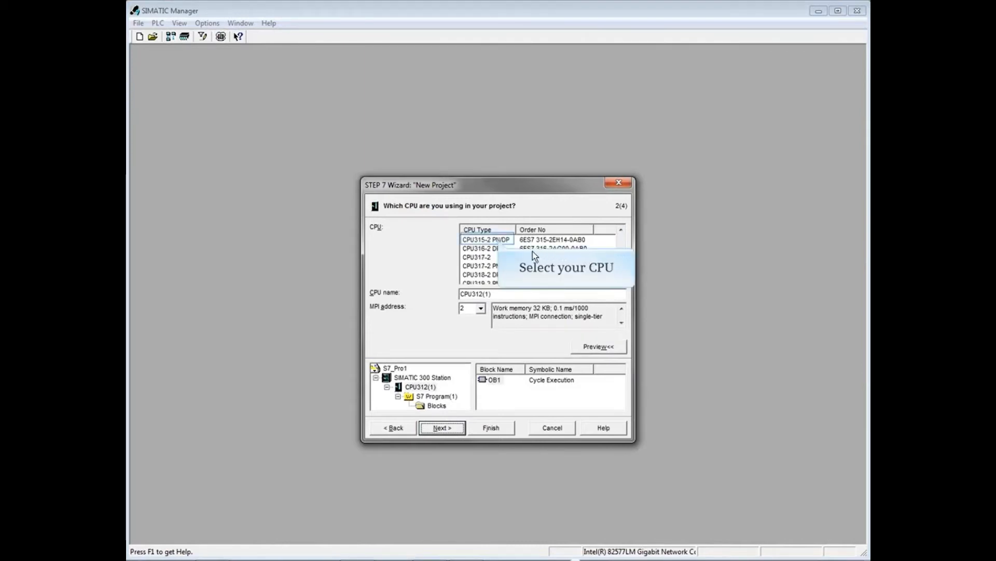
click(497, 242)
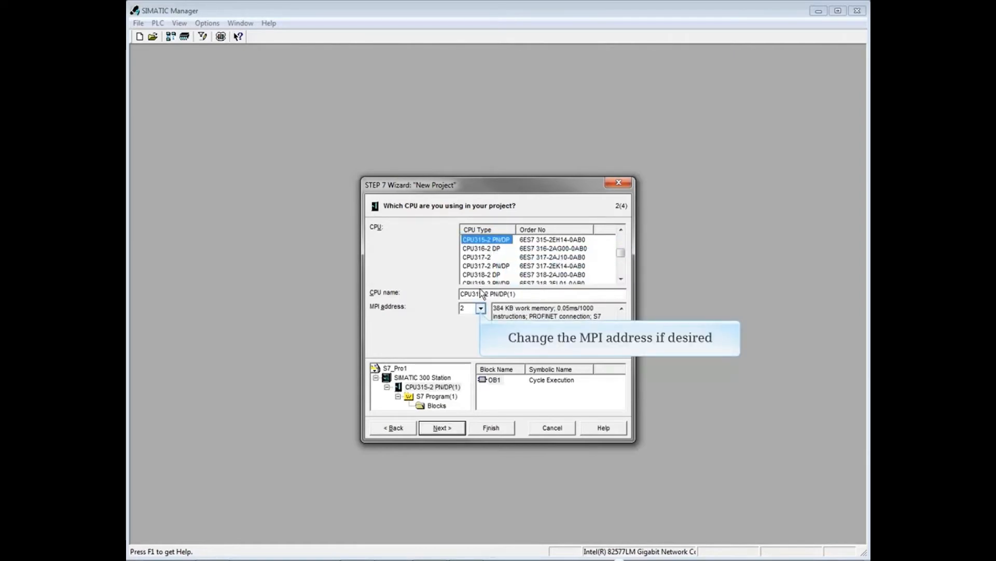
click(481, 309)
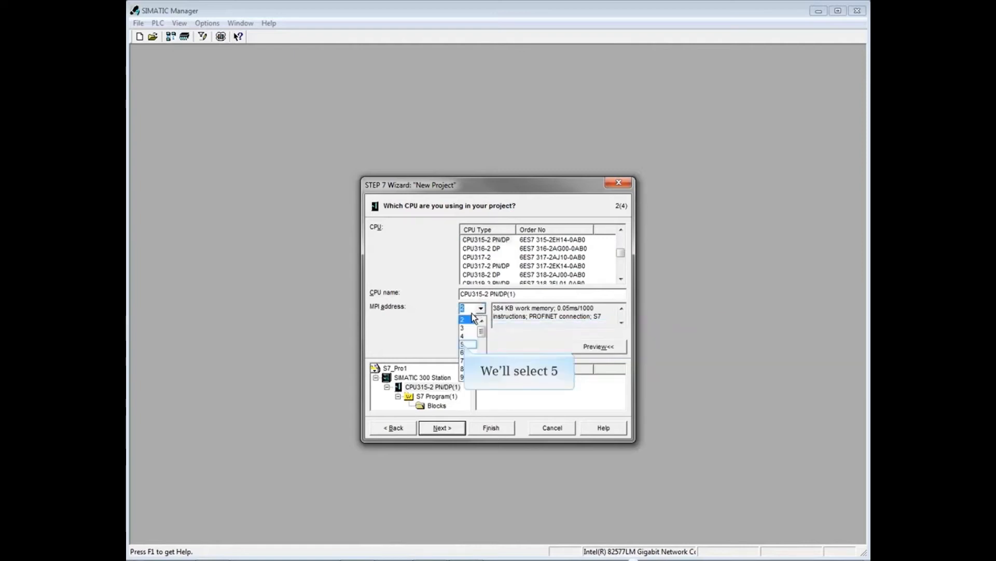
click(466, 344)
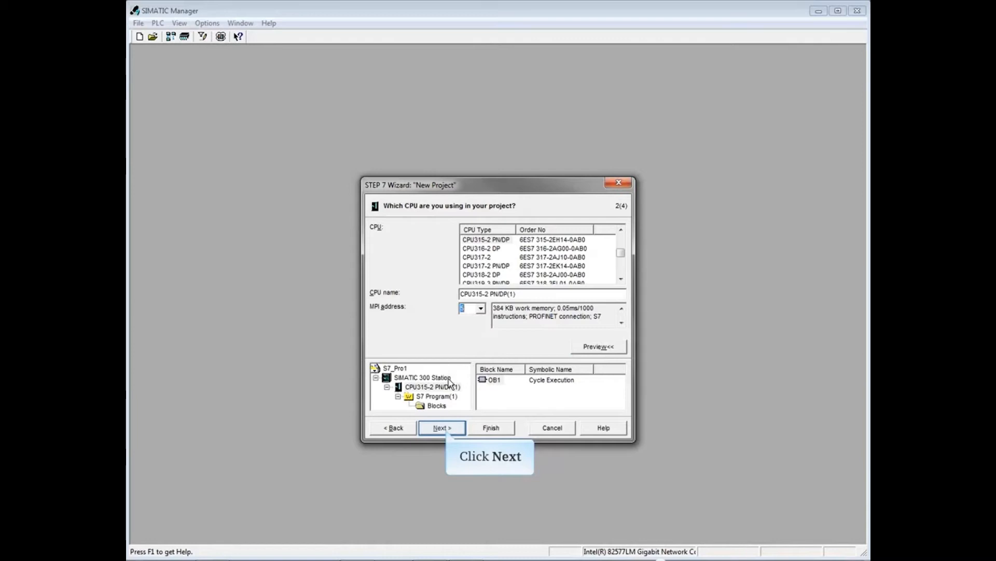
click(442, 429)
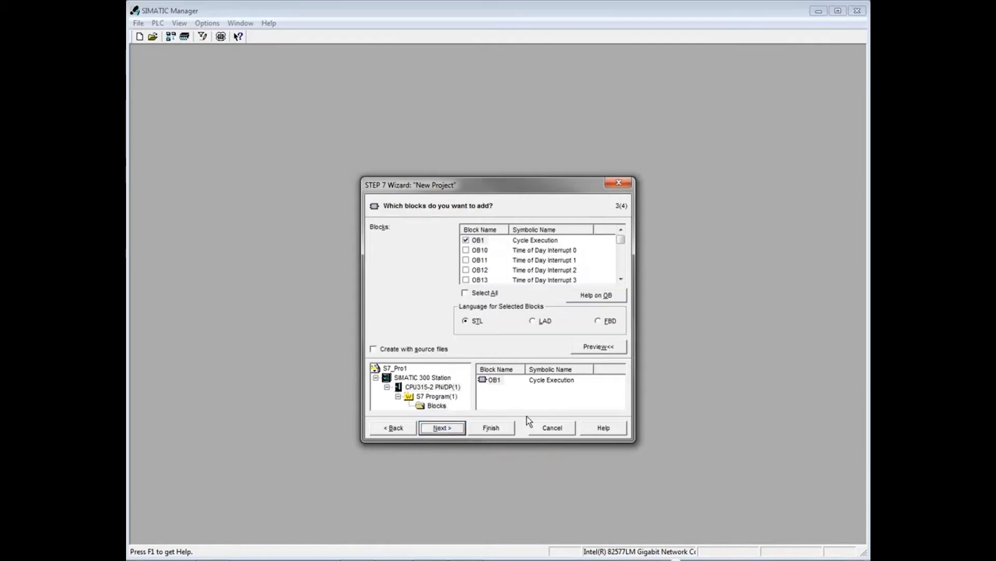
Add the cyclic interrupt block OB35 to the project and set the language for the selected blocks to LAD.
drag(621, 239, 621, 255)
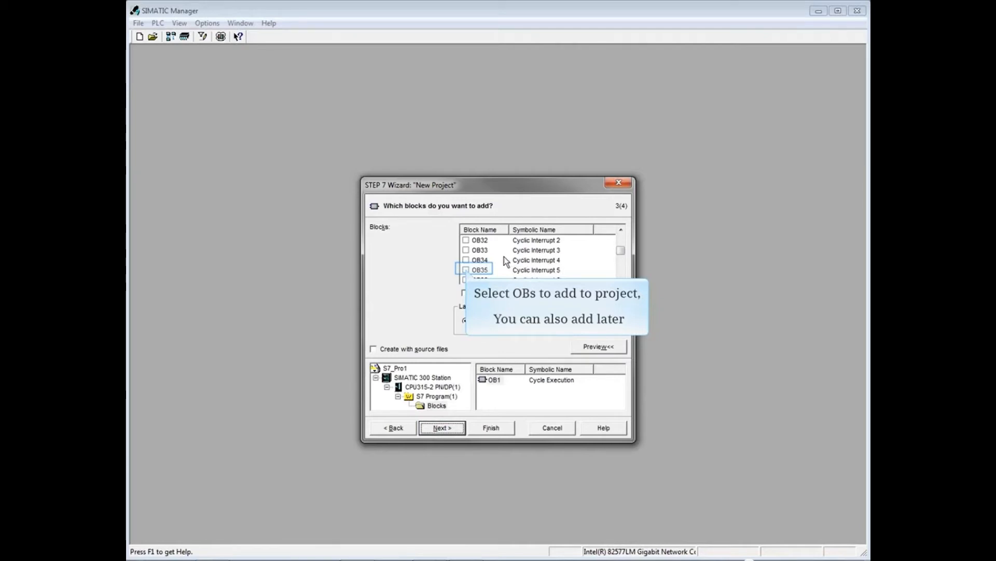
click(476, 270)
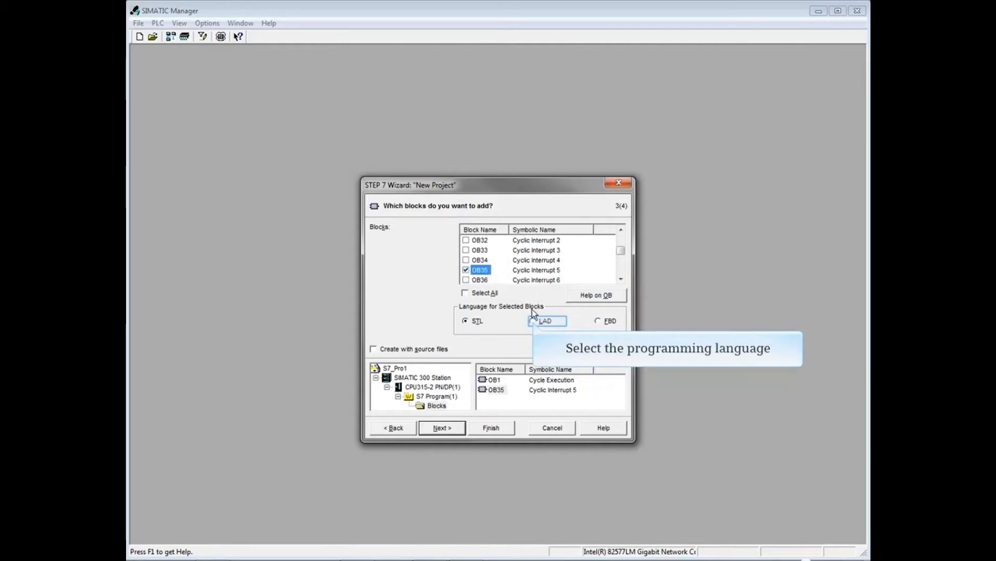
click(533, 321)
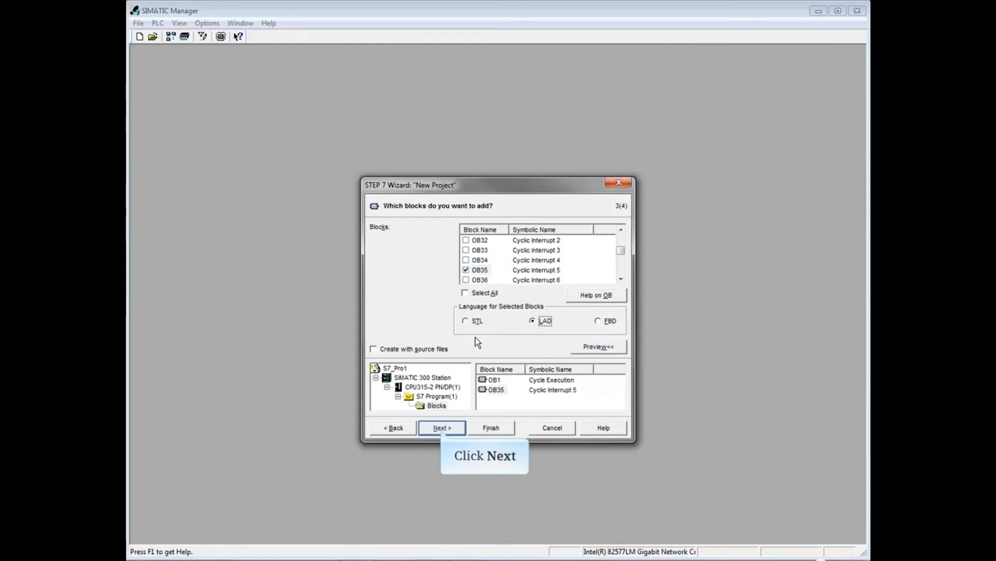
Continue to the last wizard page, name the project My_Second_Project and finish creating it.
click(443, 428)
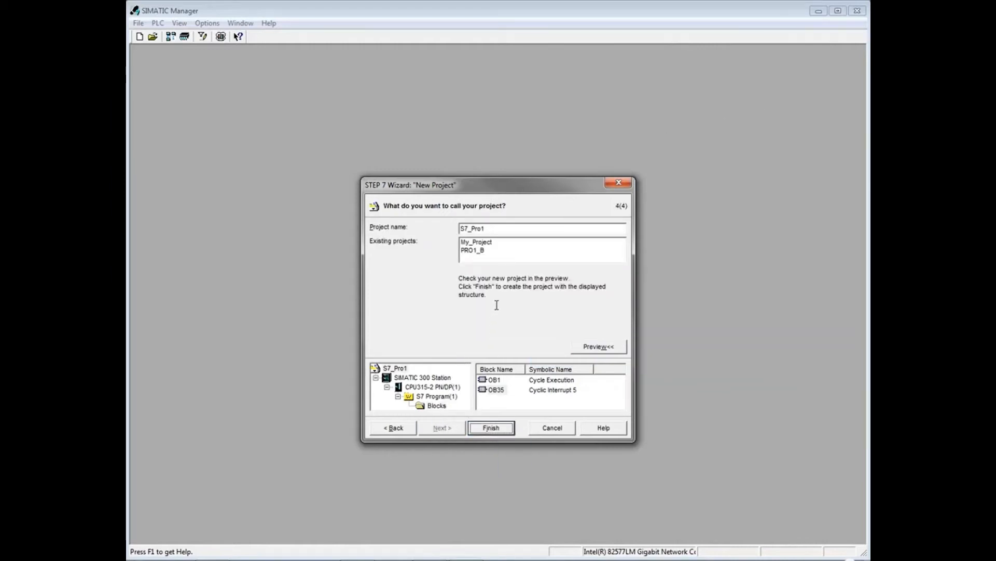
double_click(499, 230)
text(My_Second_Project)
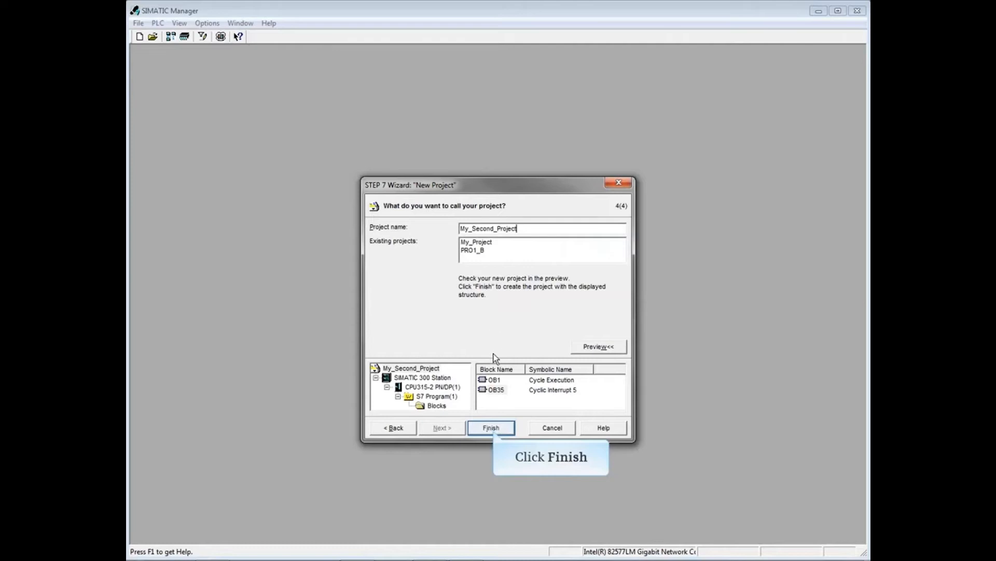
click(495, 426)
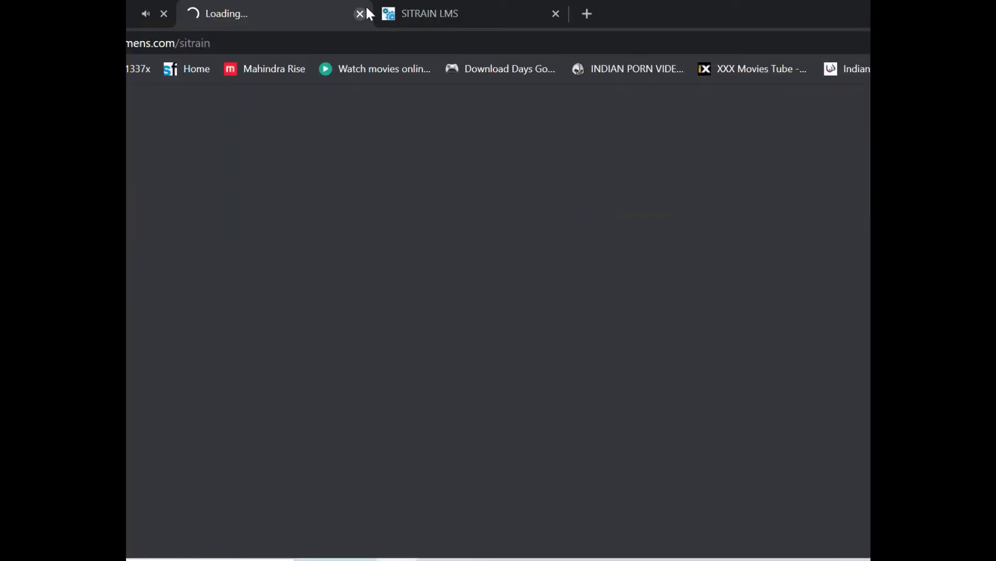
Switch to the web browser, close the loading tab and show the video How Large is My S7 Project? in full screen.
click(358, 15)
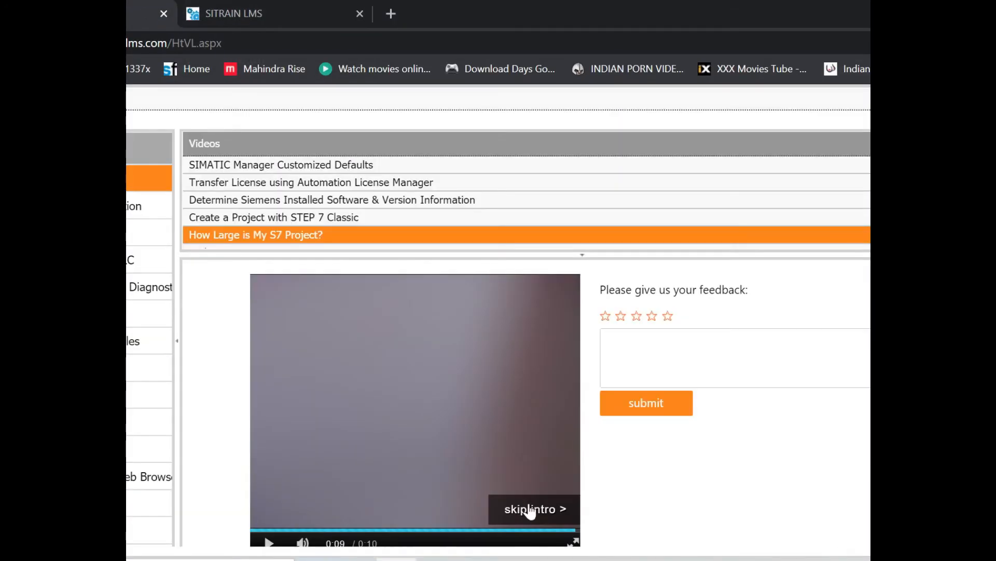
click(573, 542)
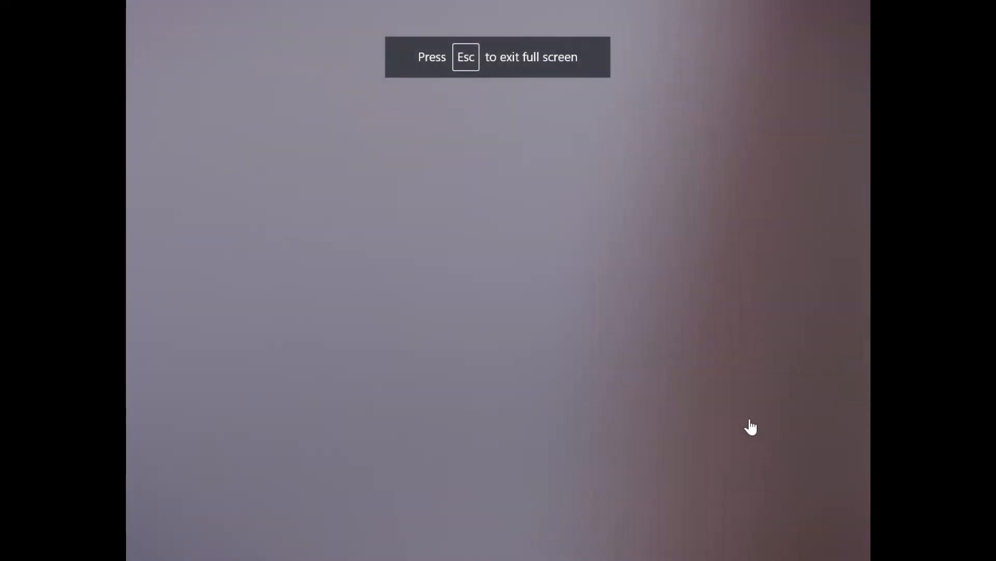
click(750, 418)
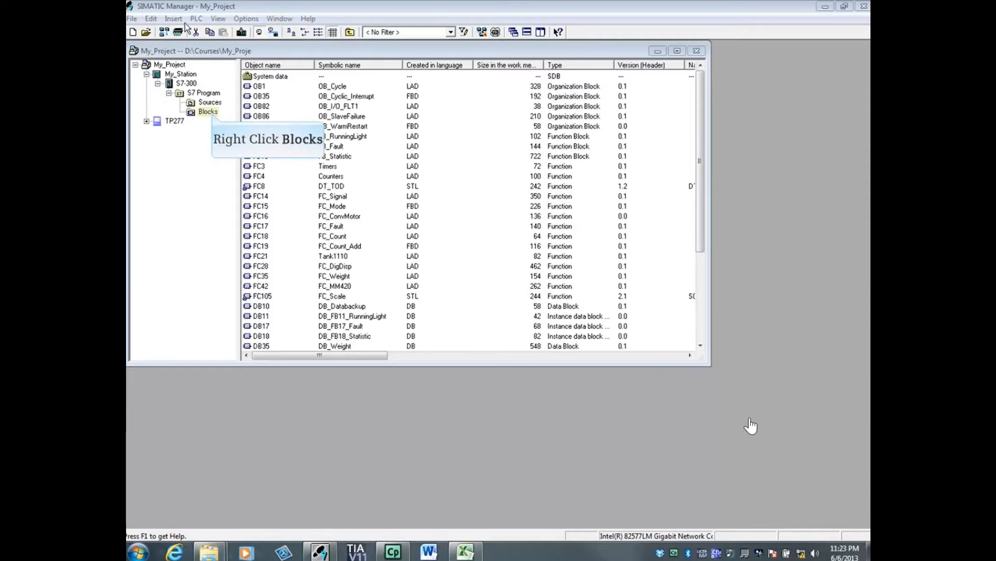
Check the memory sizes and block counts in the object properties of My_Project's Blocks folder, then close the properties.
right_click(212, 113)
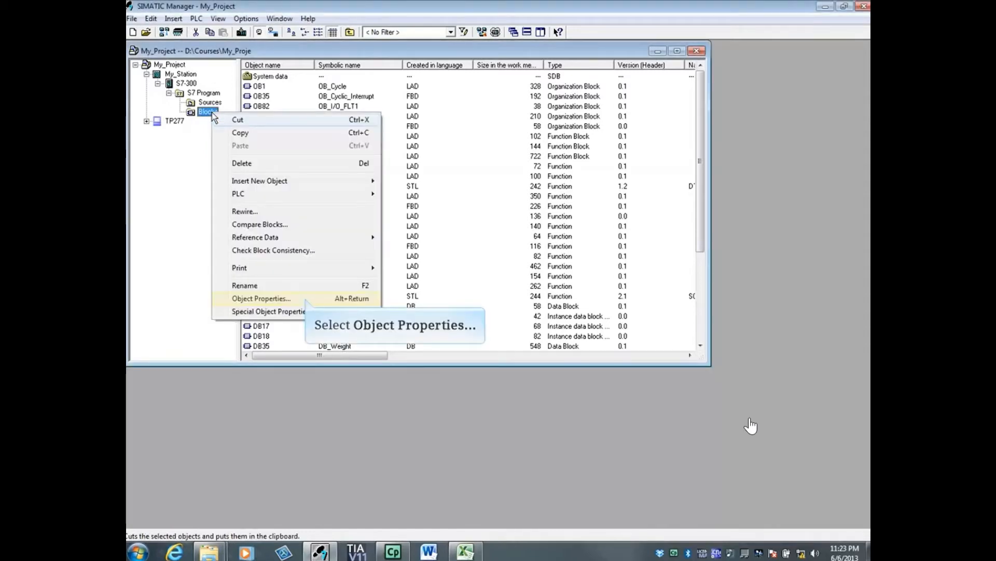
click(307, 300)
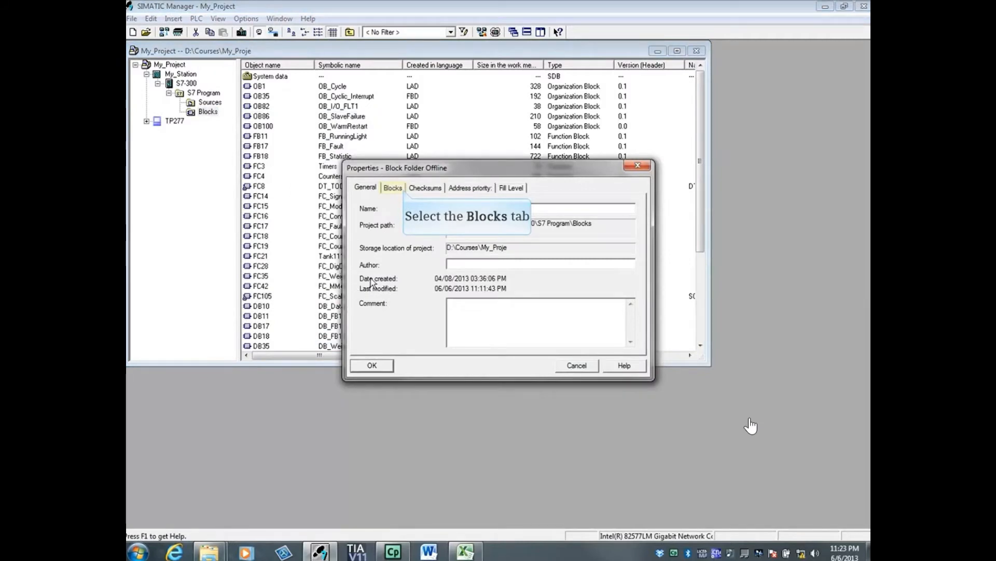
click(404, 188)
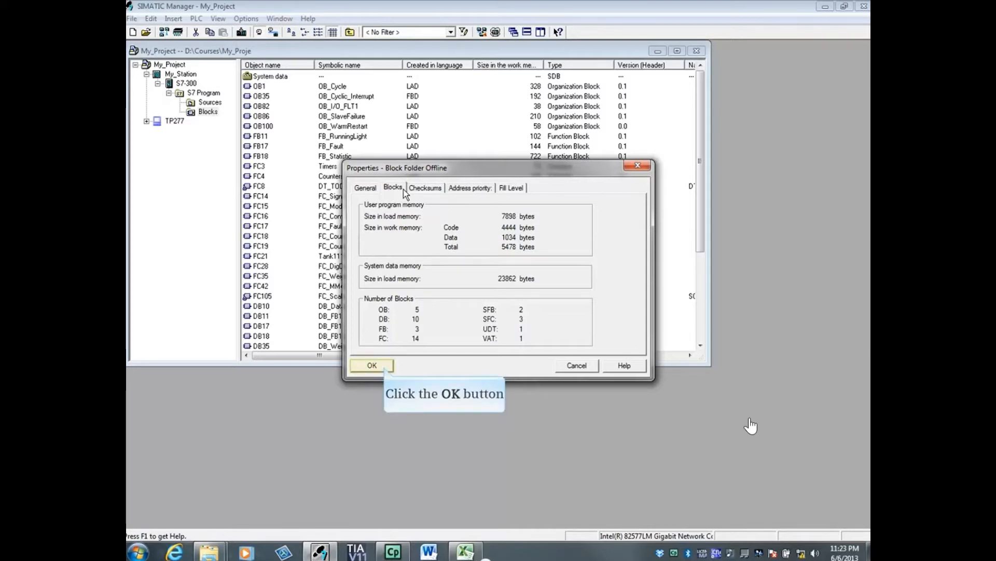
click(384, 367)
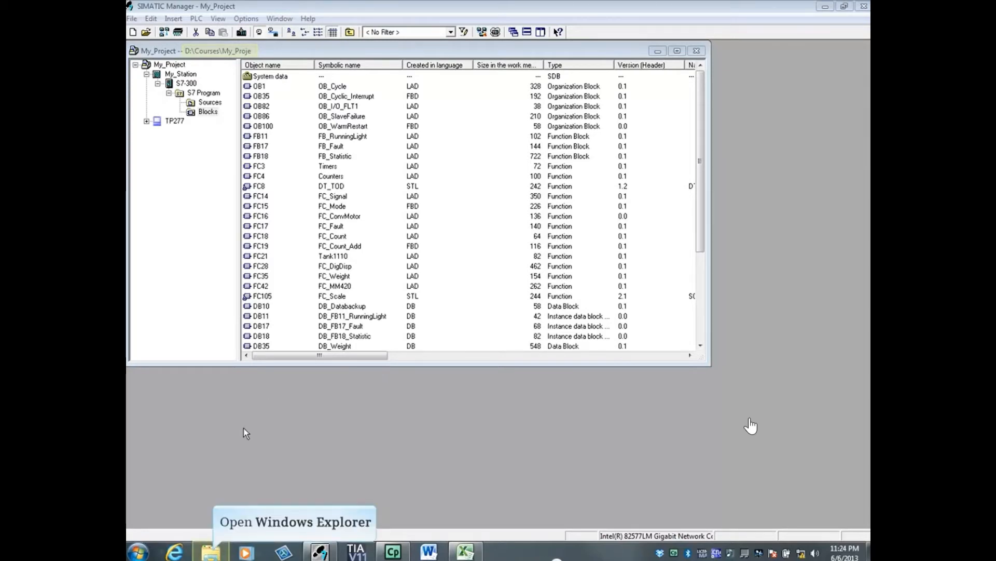
Switch to Windows Explorer and check the size on disk of the D:\Courses\My_Proje folder in its properties.
click(212, 553)
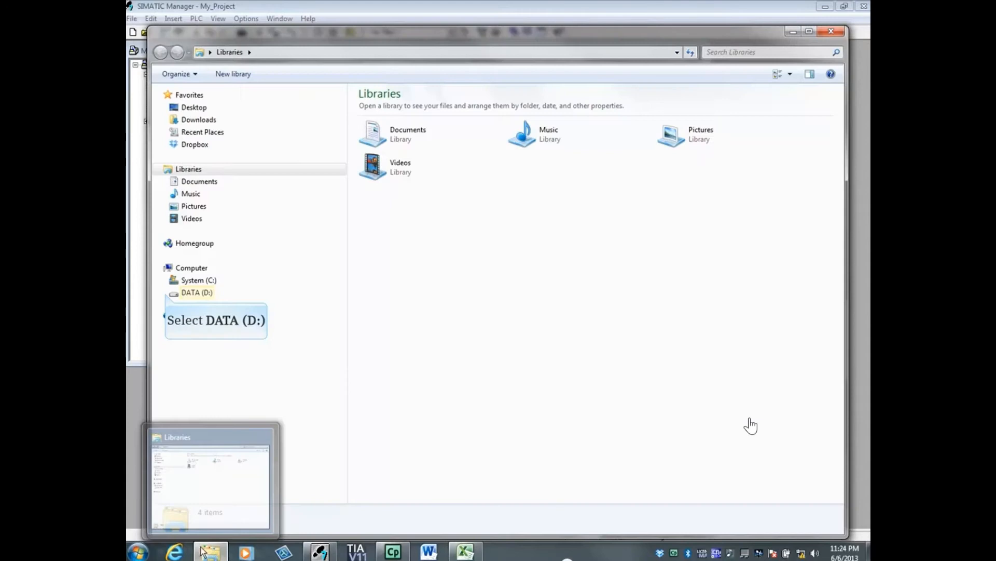
click(165, 294)
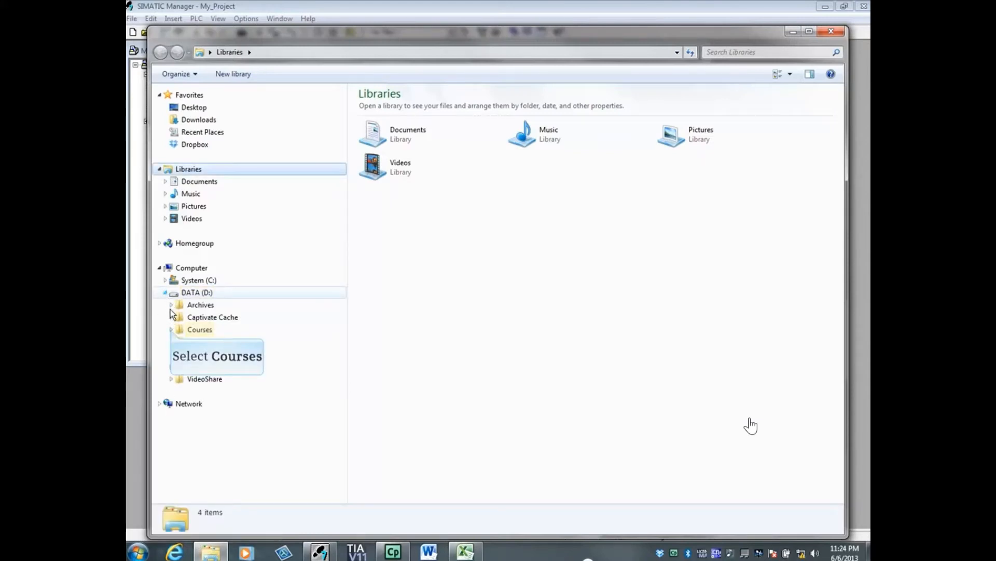
click(170, 329)
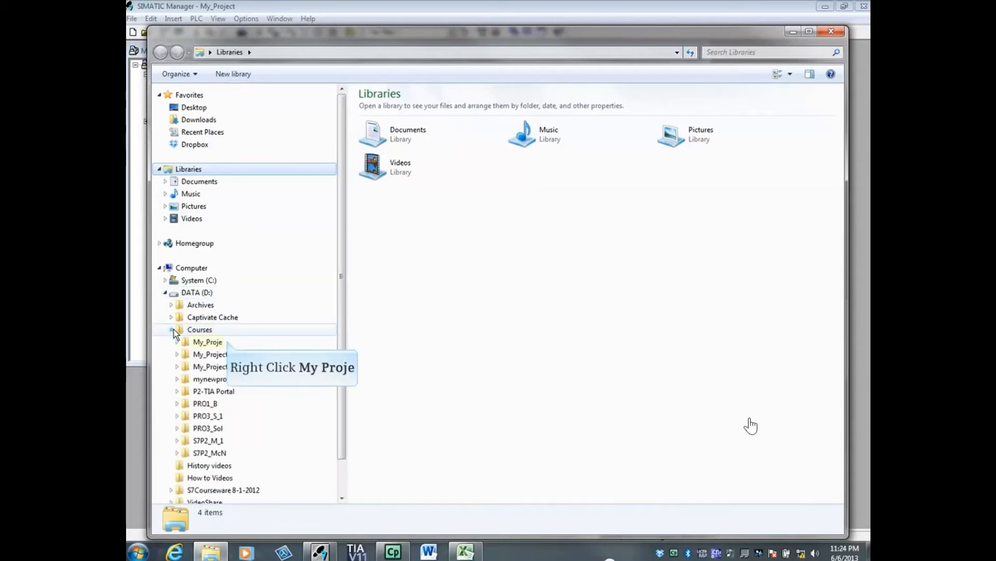
right_click(227, 342)
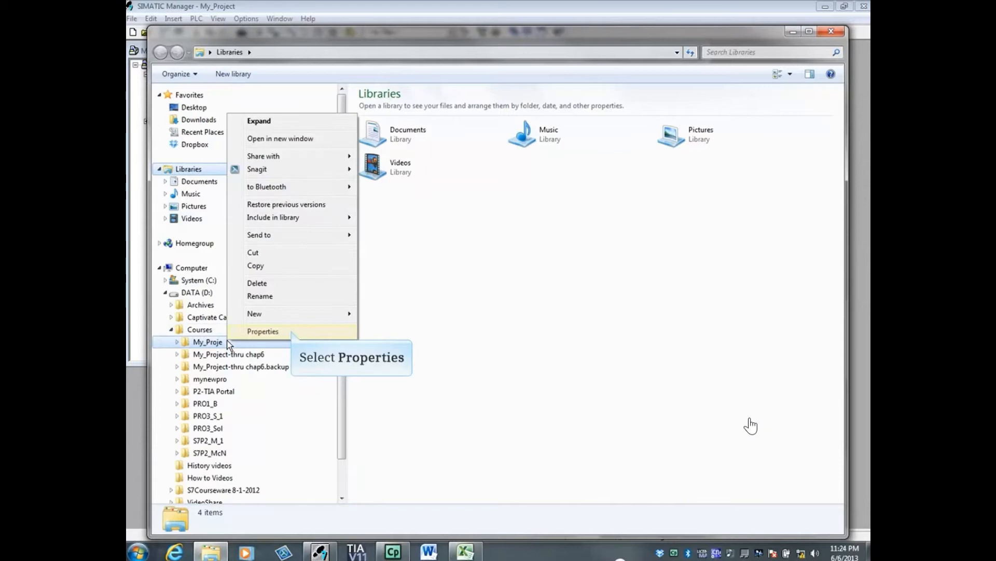
click(291, 331)
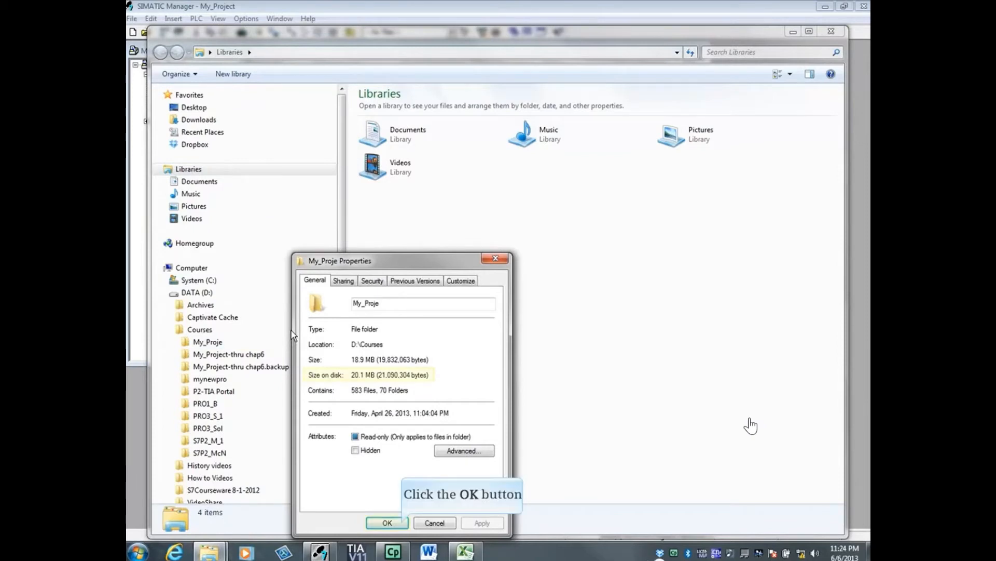
click(402, 523)
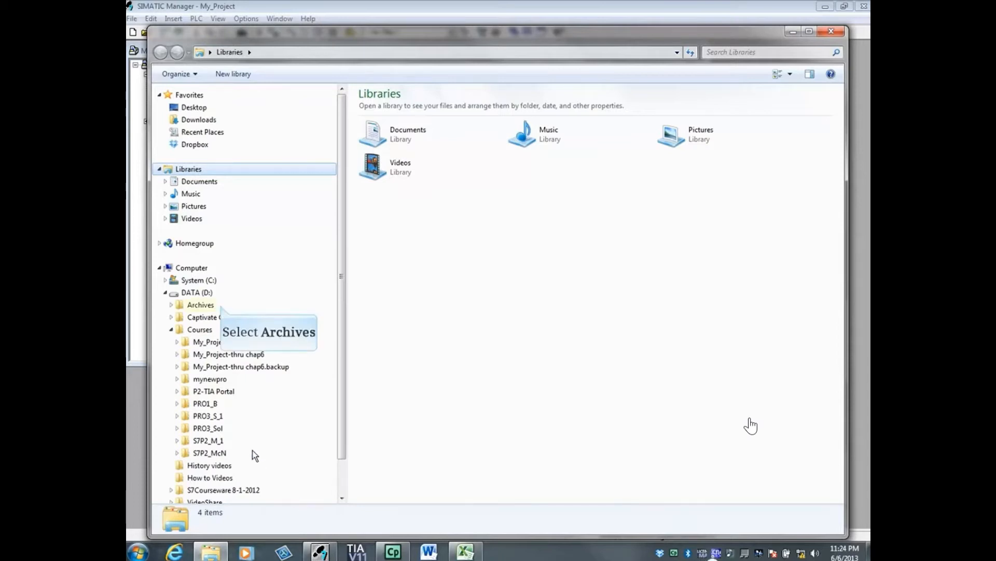
Open the D:\Archives folder, examine the sizes of the My_proje6-6-13 and S7_Zipped_Proj archives, and close Windows Explorer.
click(211, 306)
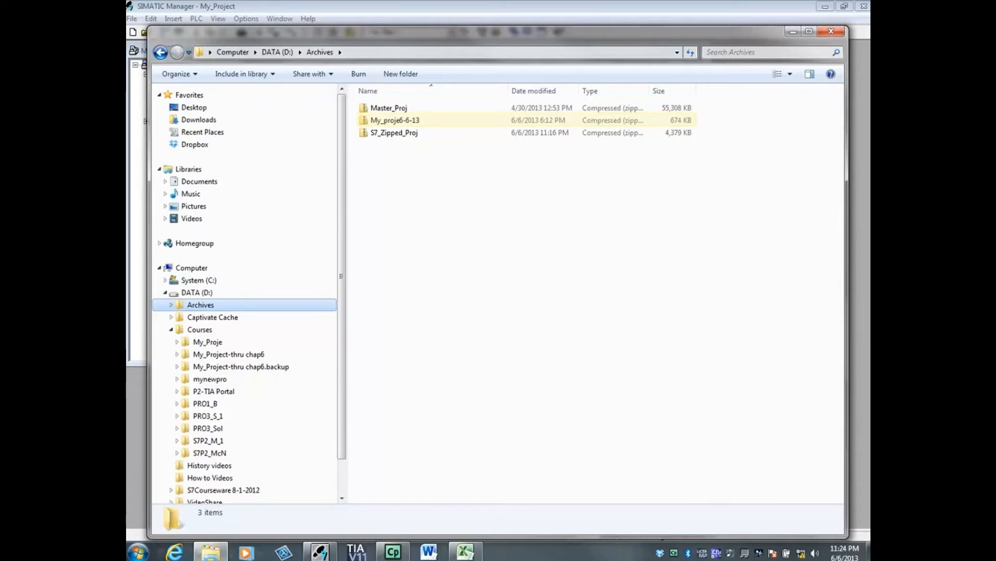
click(394, 133)
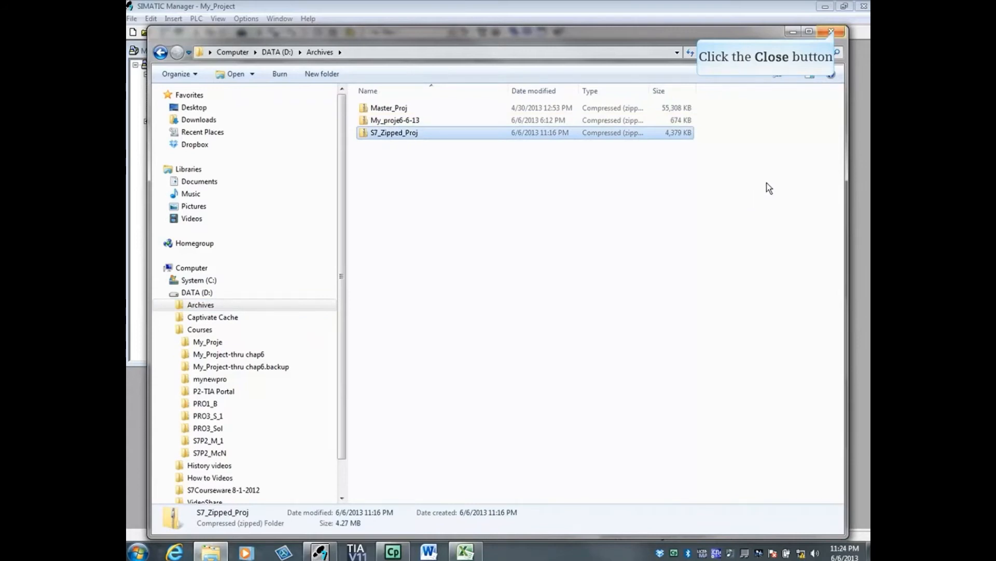
click(834, 30)
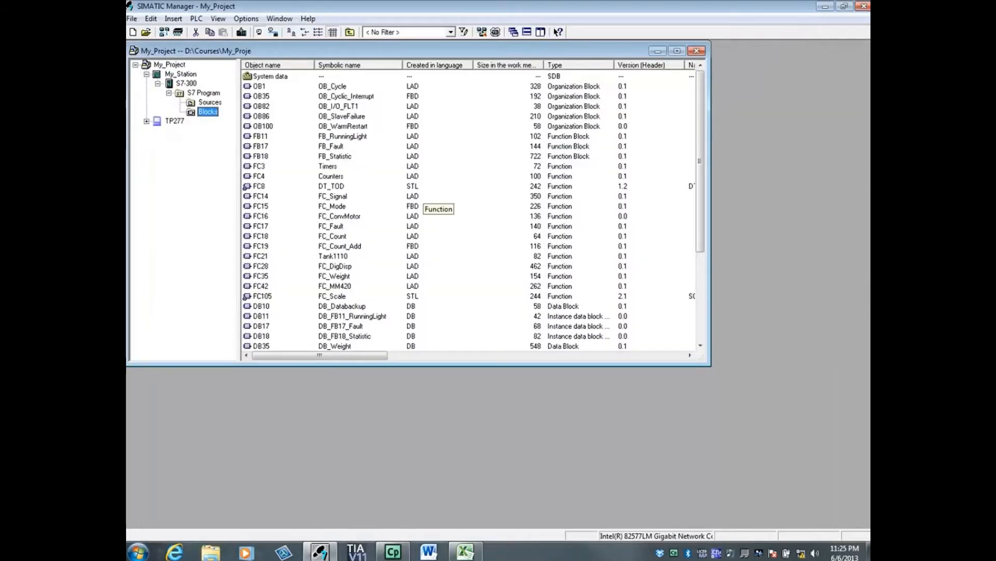
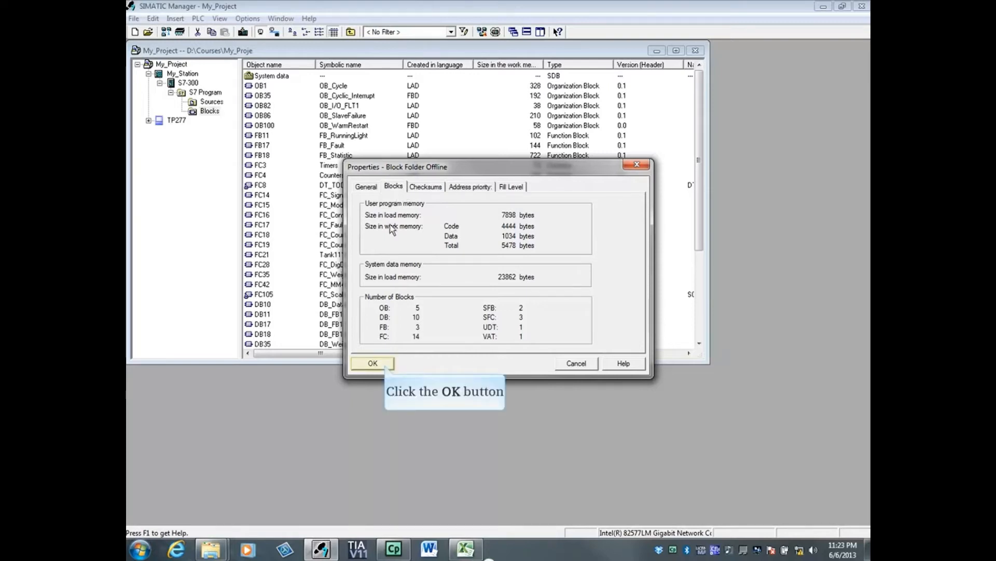
Close the block folder properties and examine the size on disk of D:\Courses\My_Proje in Windows Explorer.
click(384, 364)
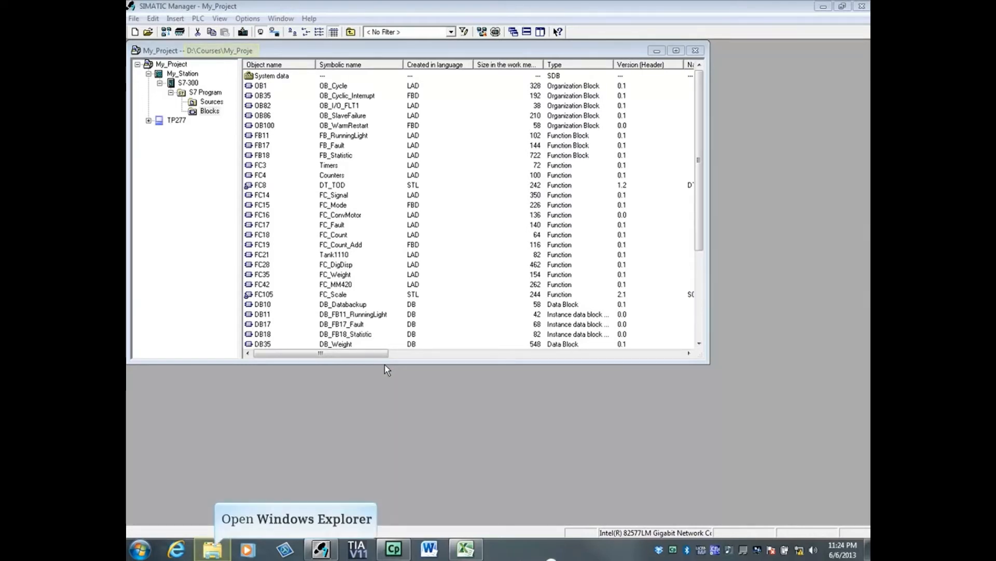
click(215, 551)
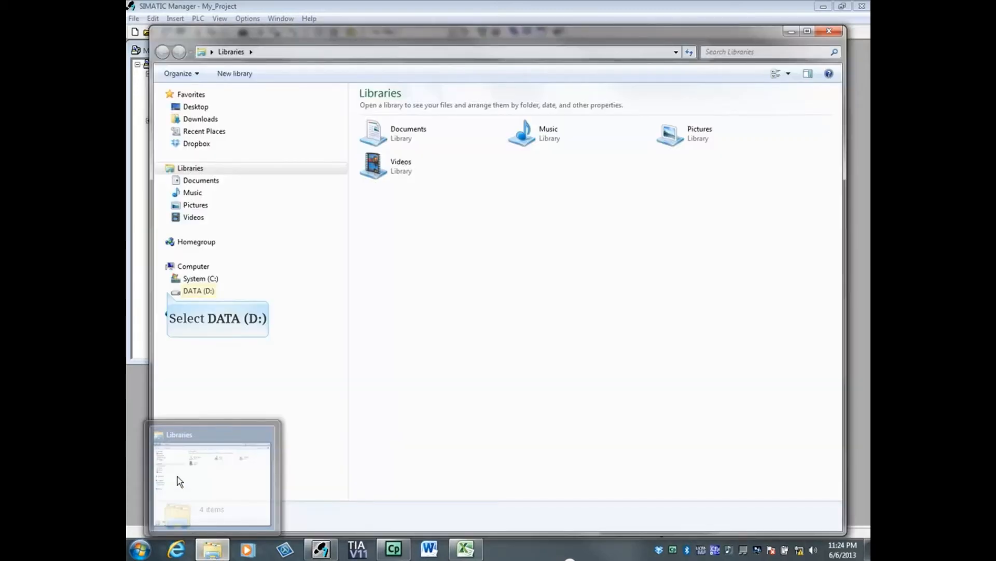
click(167, 292)
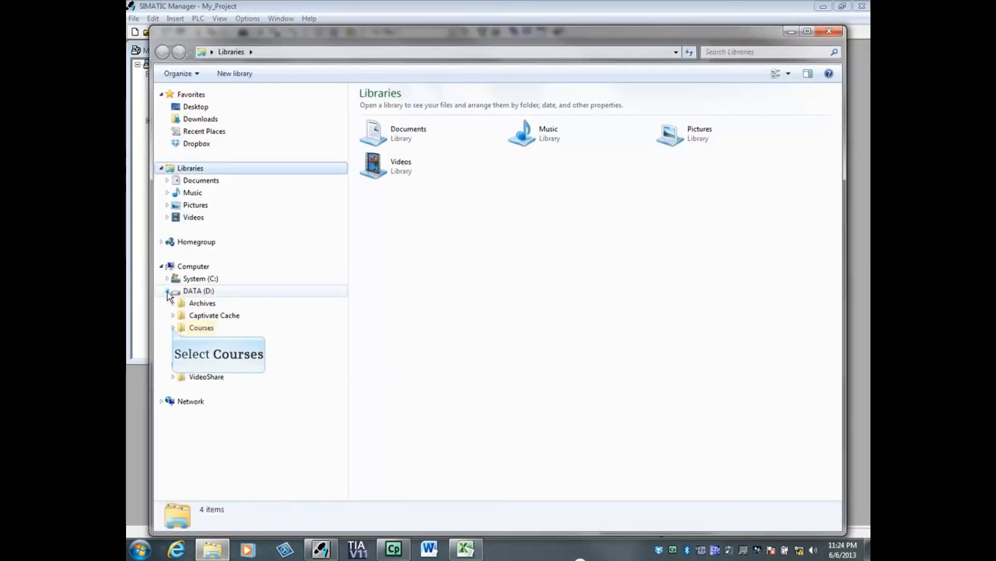
click(174, 330)
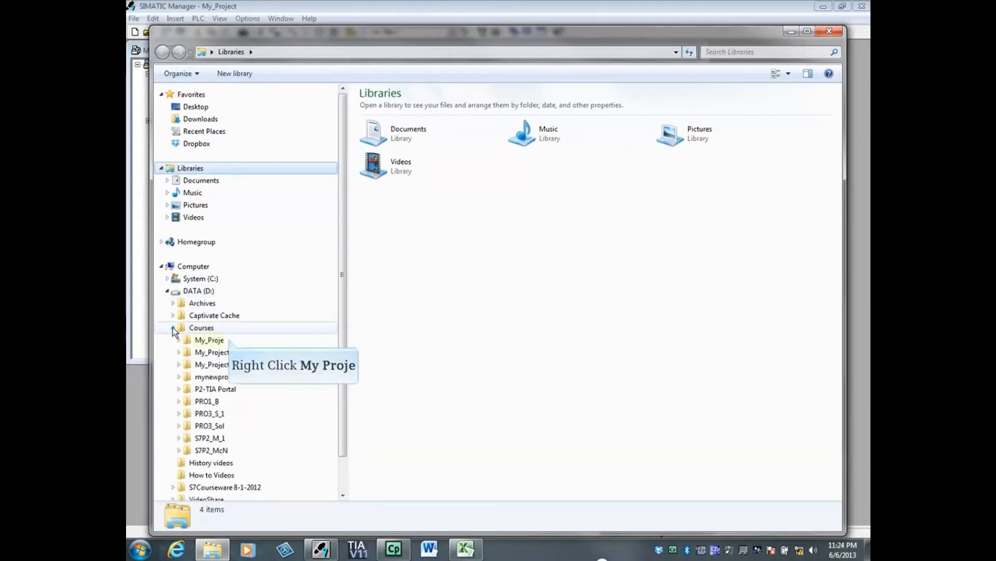
right_click(230, 339)
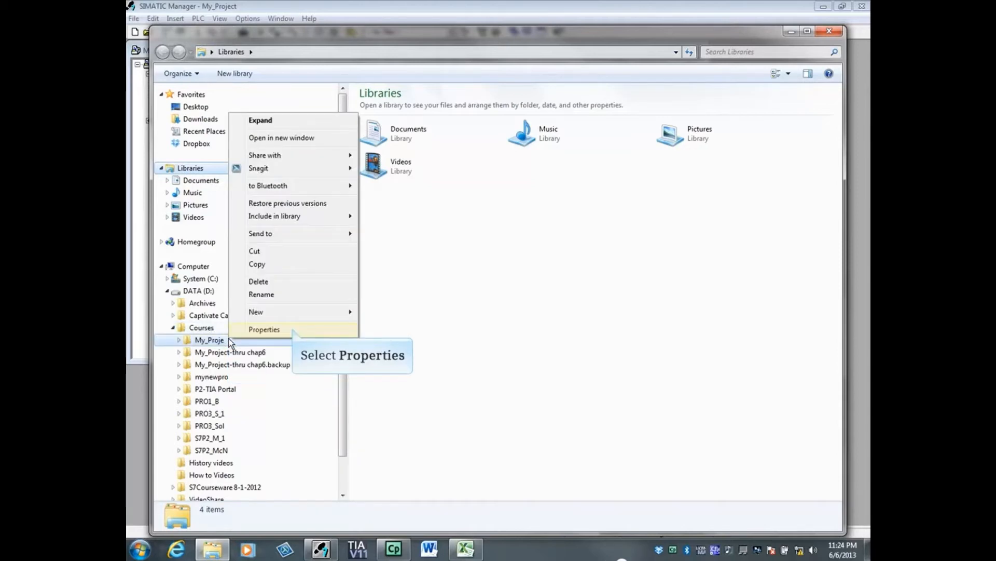
click(292, 329)
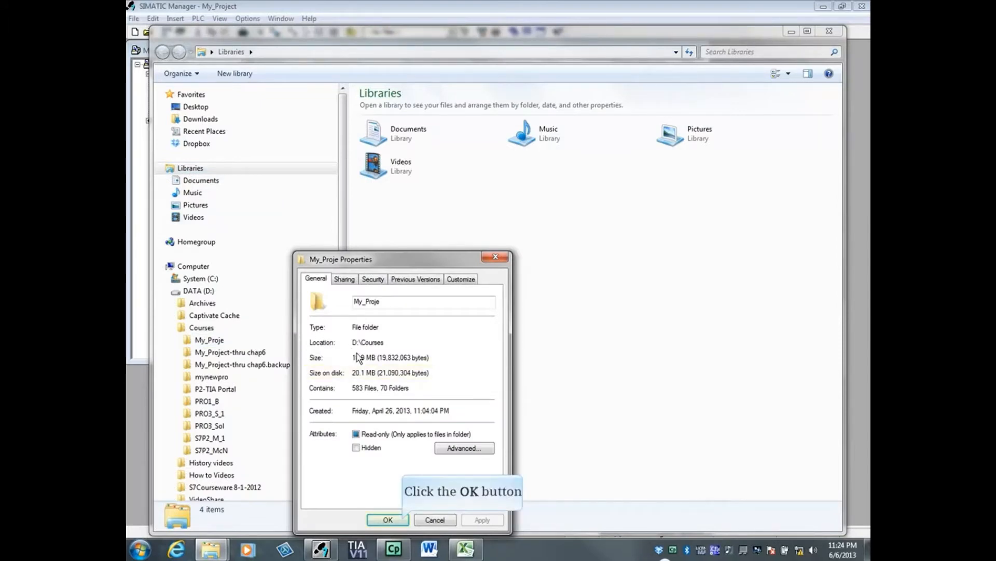
click(403, 521)
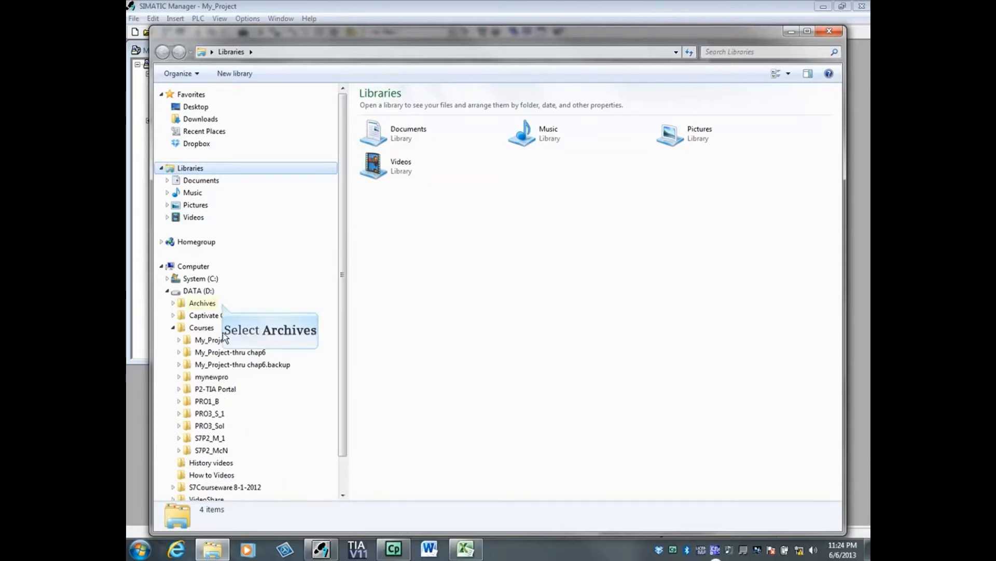
Compare the archive sizes in D:\Archives, select S7_Zipped_Proj and close Windows Explorer.
click(220, 303)
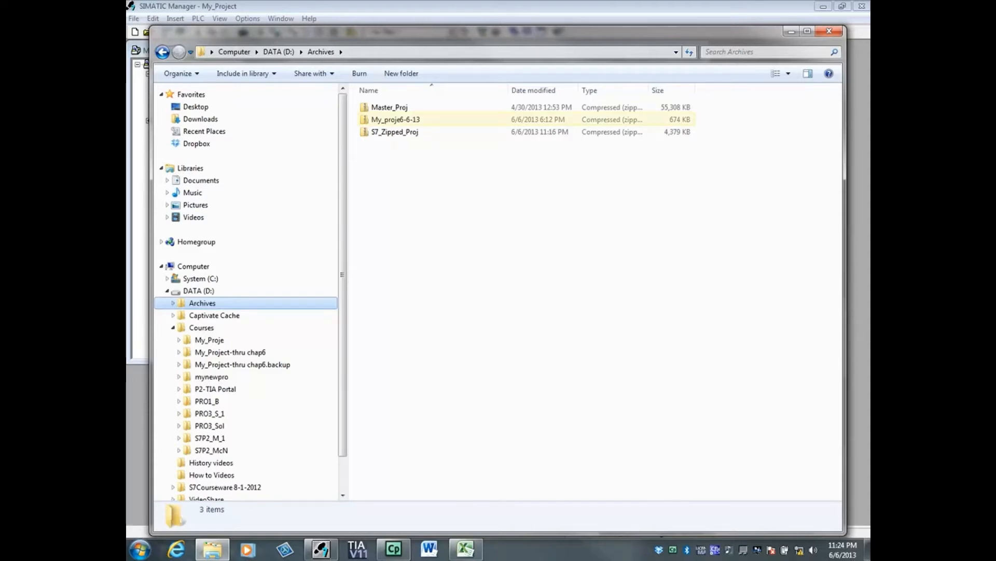
click(439, 132)
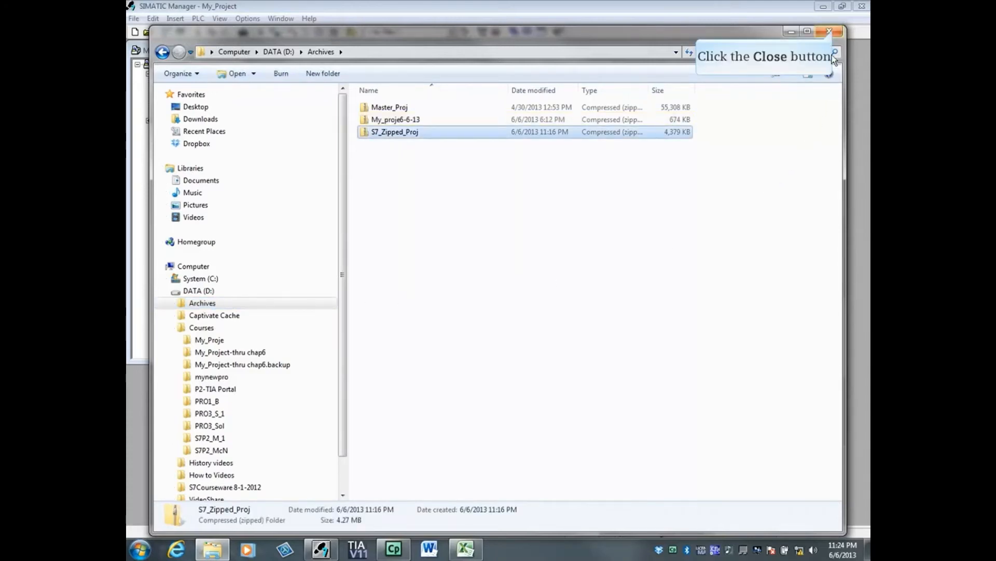
click(829, 31)
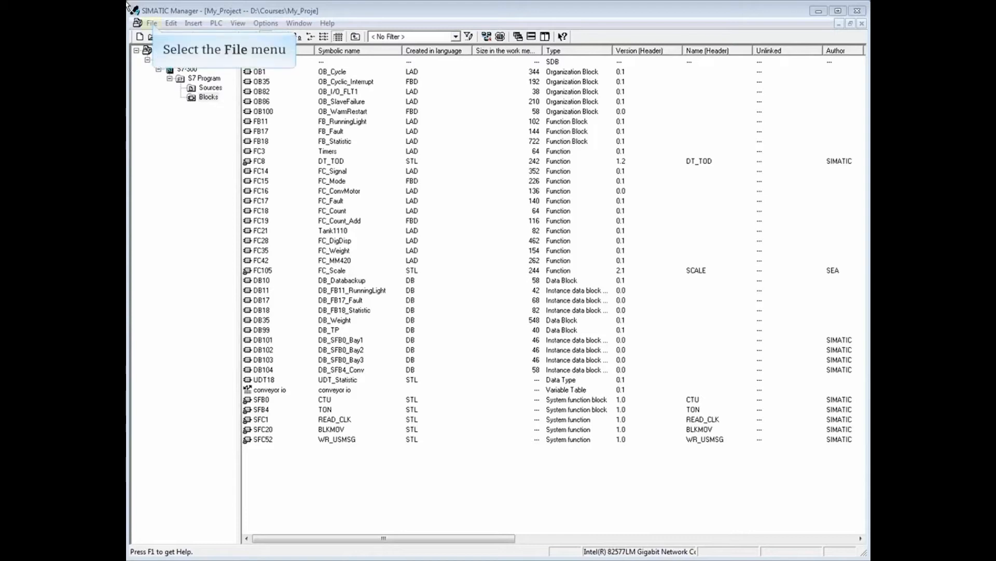
Archive My_Project as the PKZip file My_proje in the Archives folder, with archiving on multiple data media set to No.
click(152, 24)
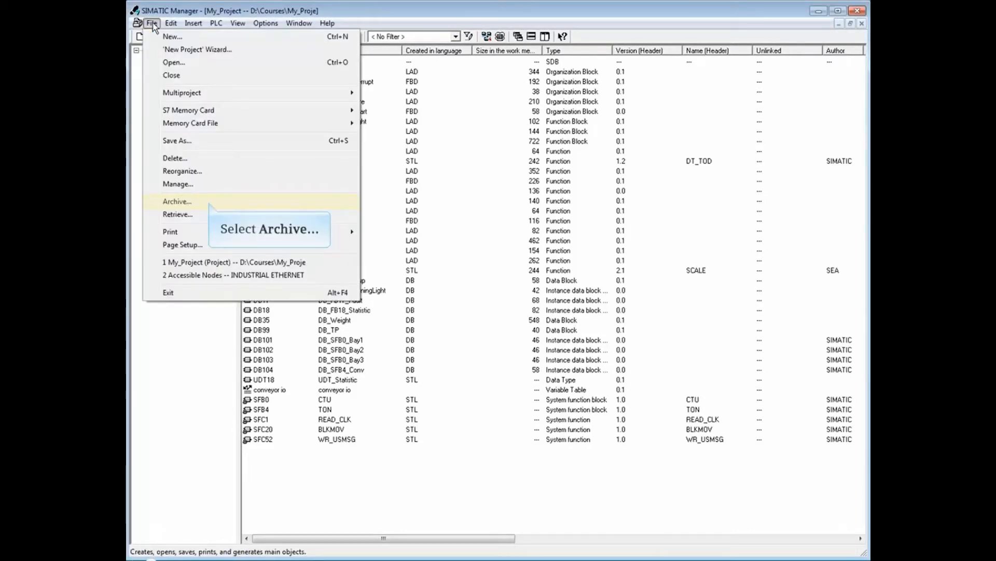
click(209, 201)
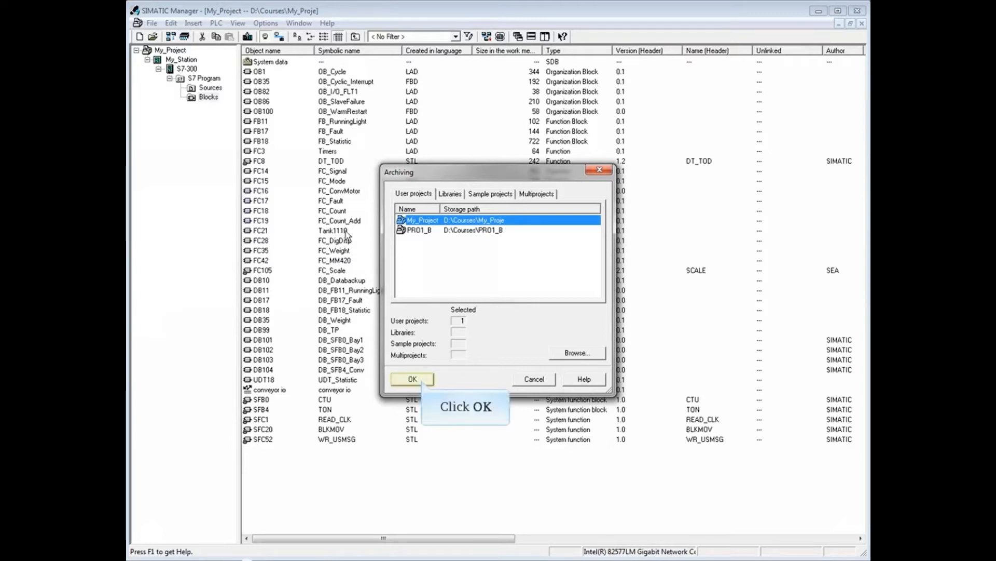
click(421, 378)
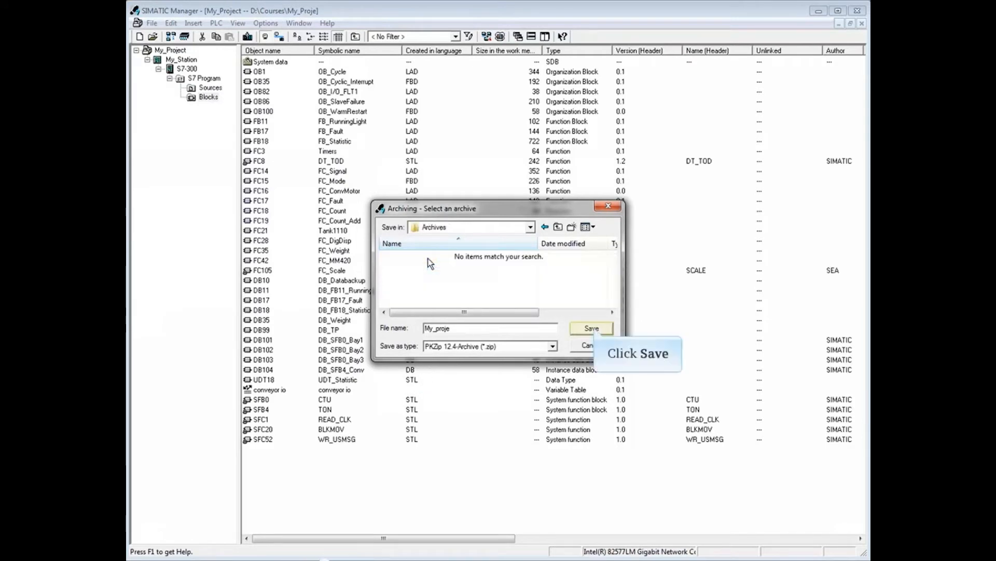
click(593, 327)
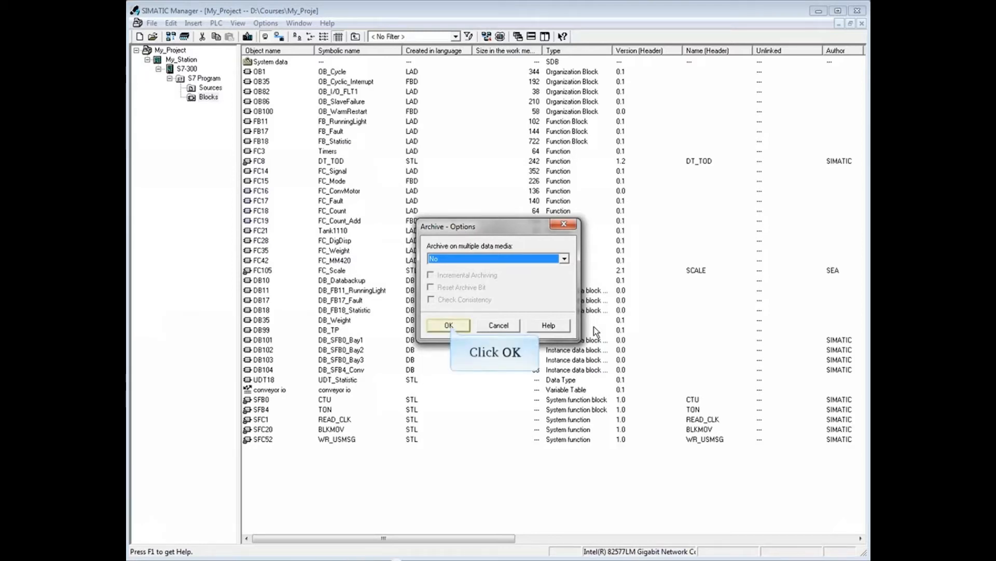
click(449, 325)
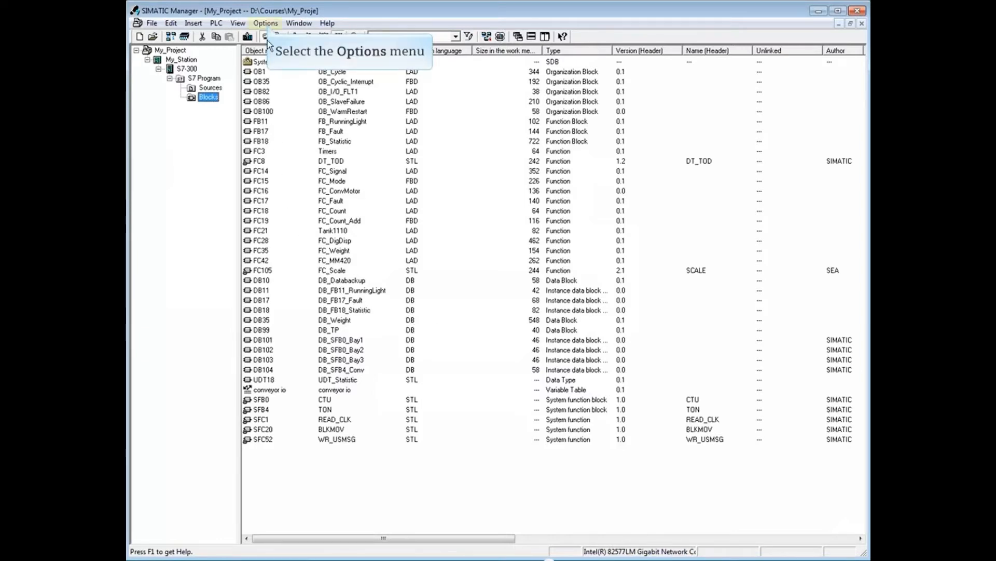
Turn off Check options in the Archiving settings and apply the customization.
click(267, 23)
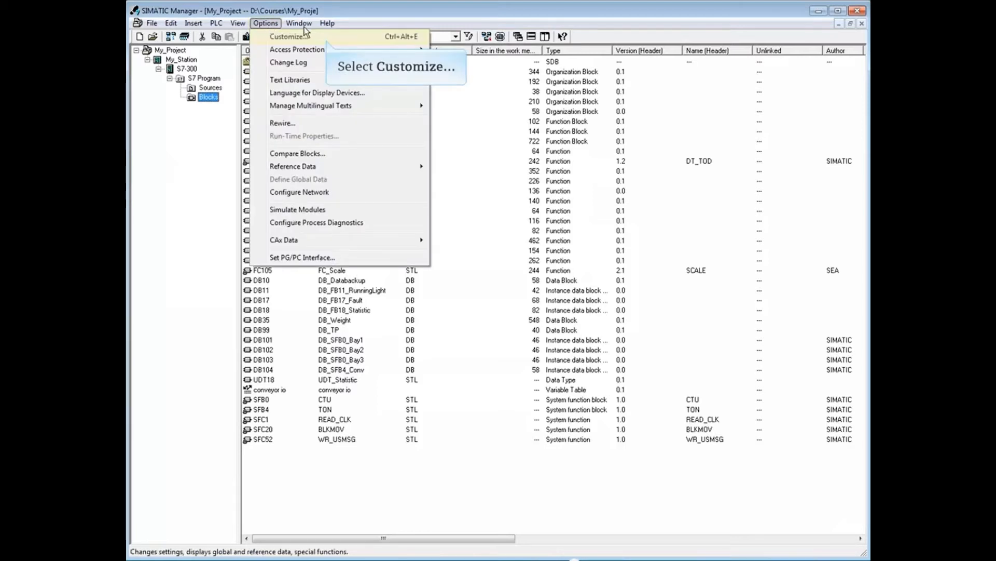
click(326, 37)
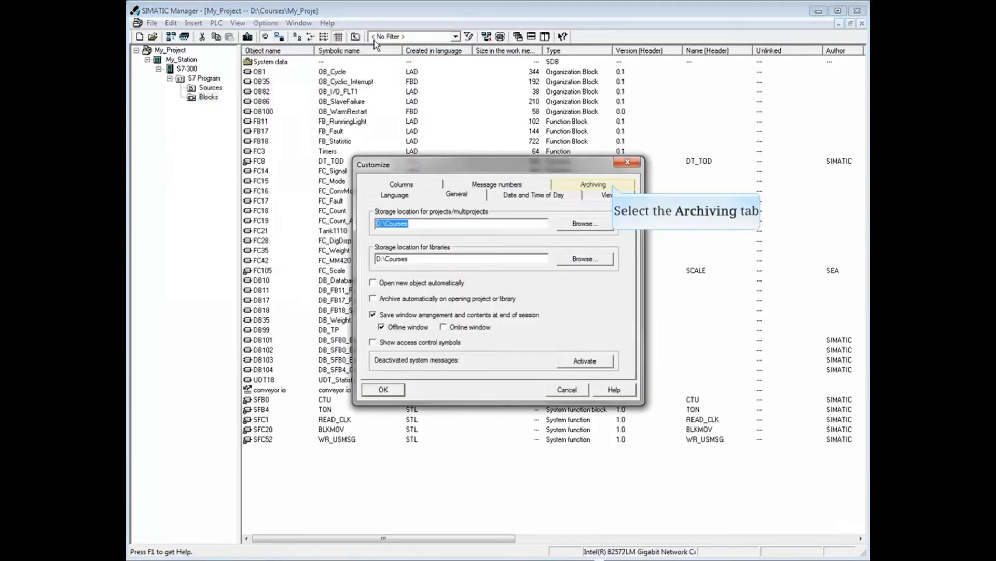
click(614, 187)
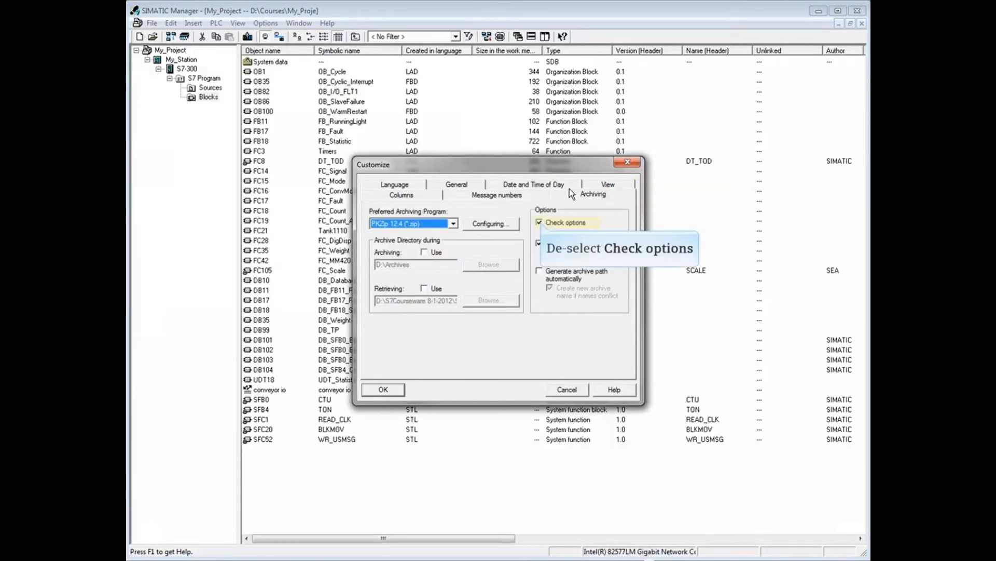
click(540, 222)
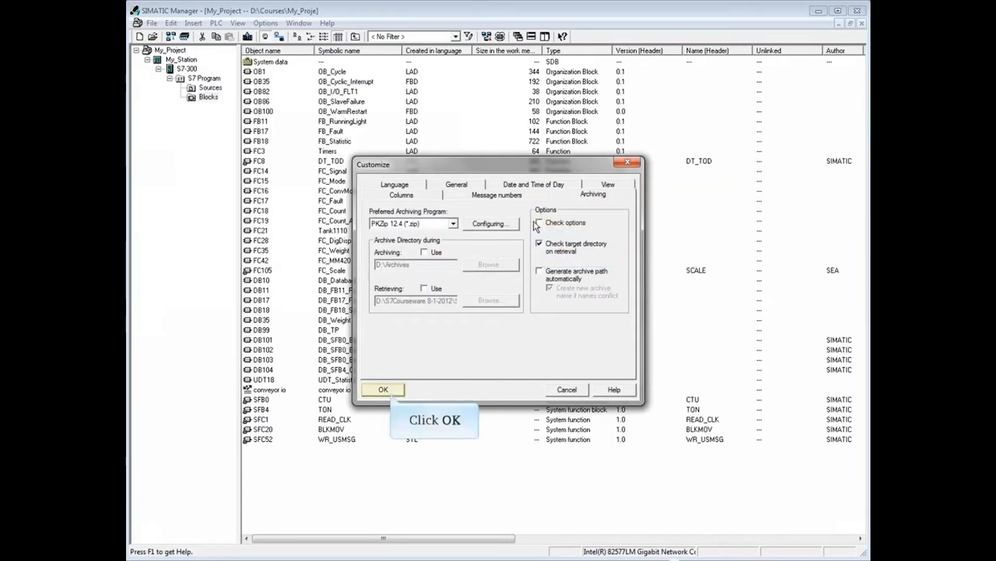
click(388, 389)
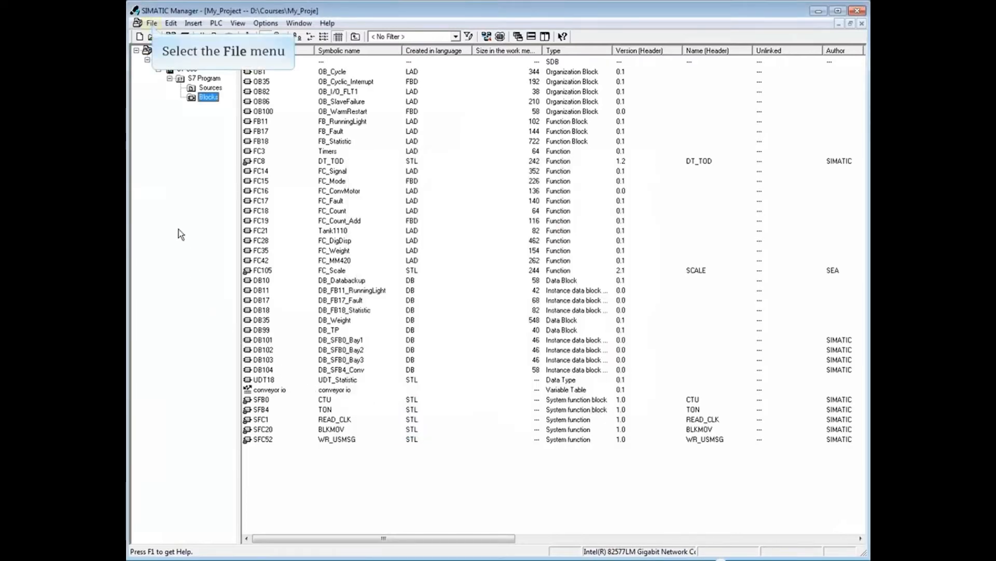
Archive My_Project as the PKZip 12.4 file My_pro_1 in the Archives folder.
click(151, 24)
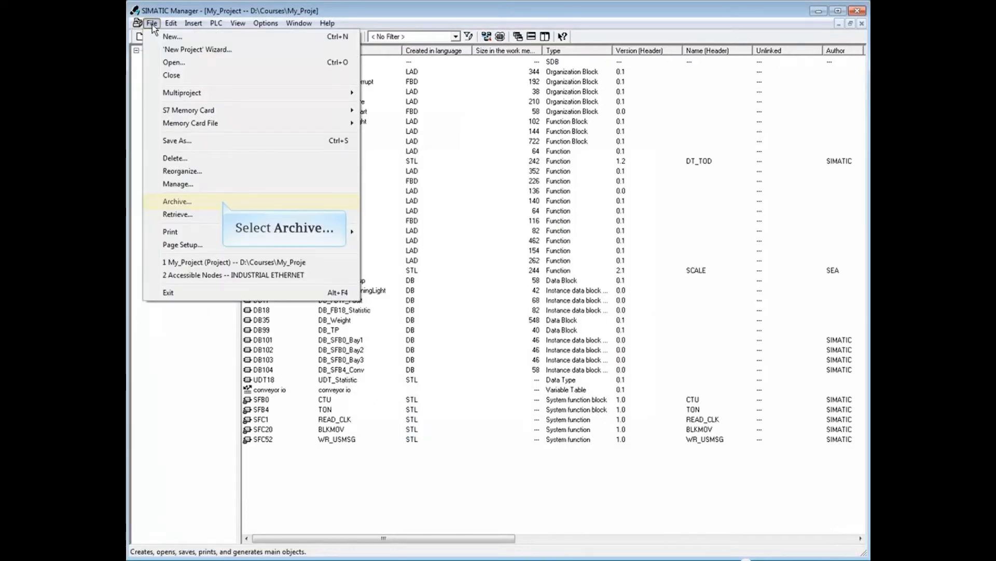
click(224, 204)
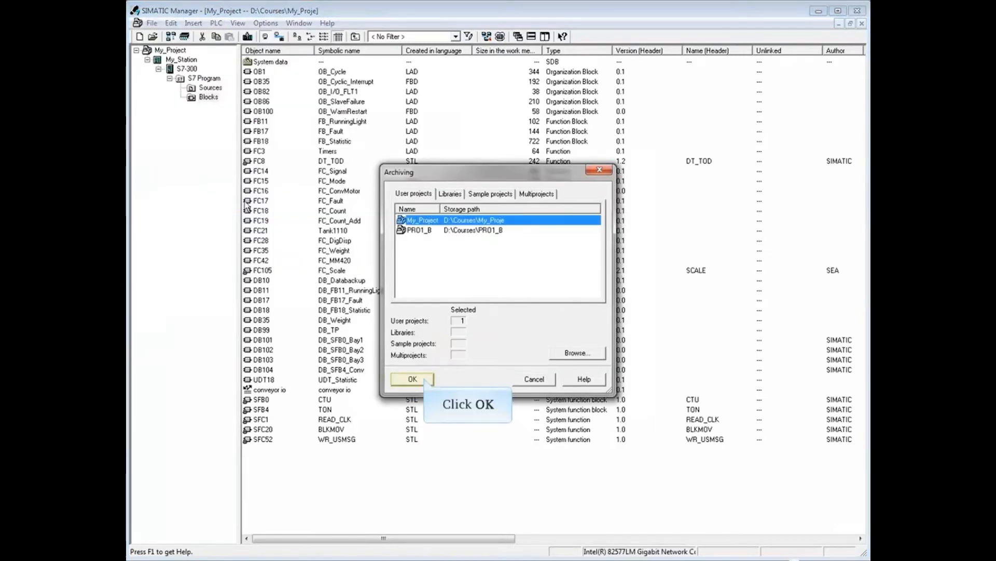
click(425, 378)
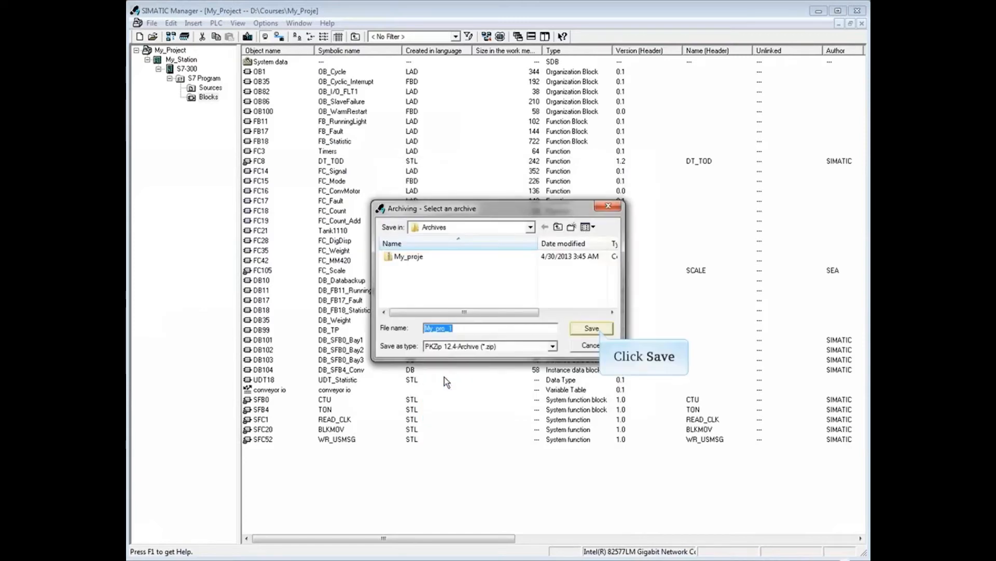
click(598, 329)
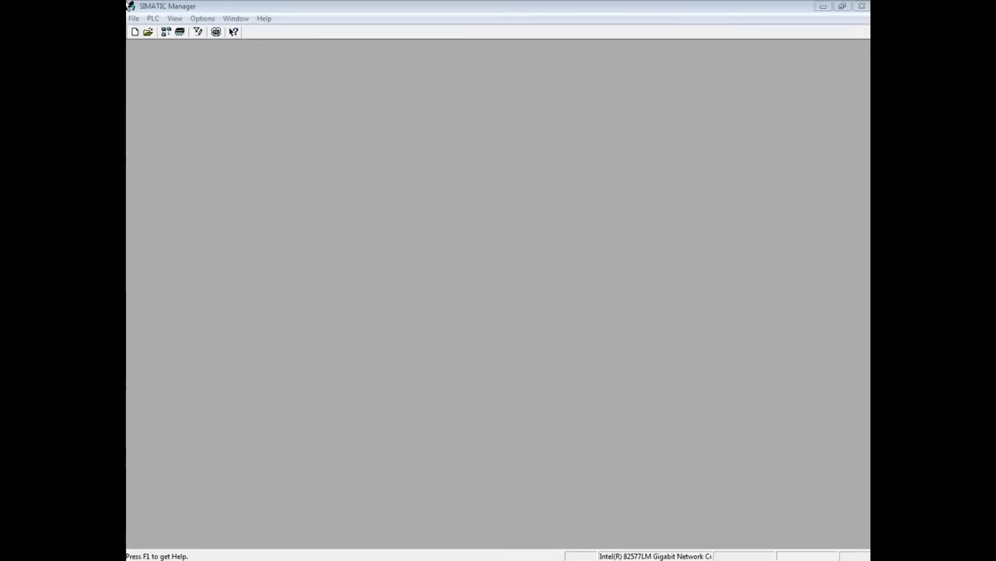
Retrieve the Master_Proj archive into D:\Courses, suppress the storage-location message for future retrievals, and open the retrieved multiproject.
click(137, 20)
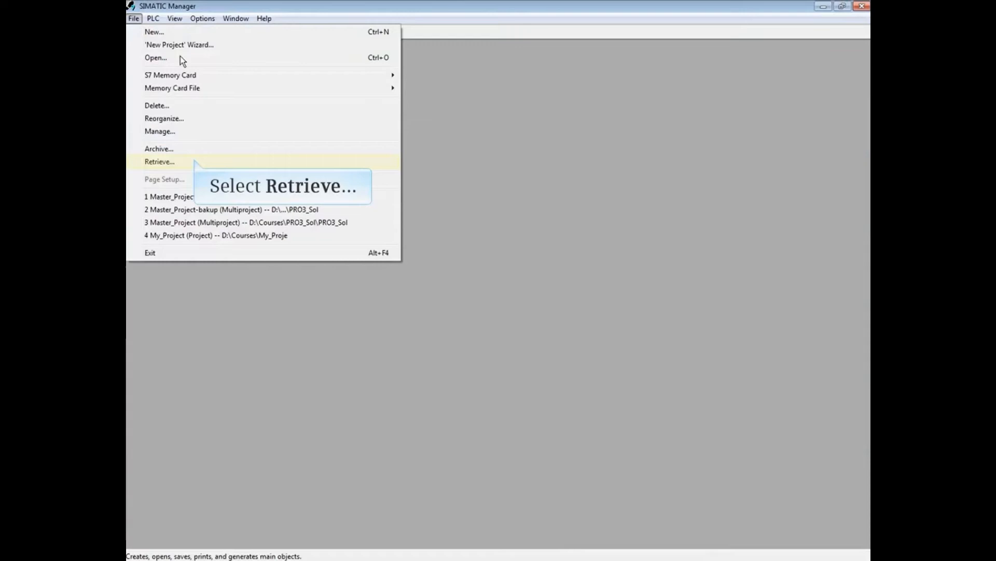
click(194, 159)
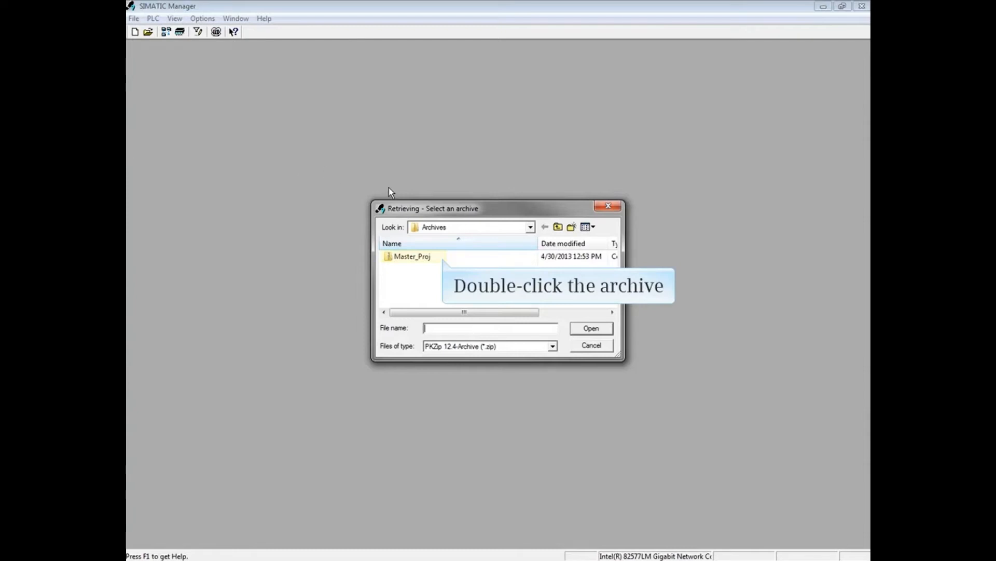
double_click(443, 258)
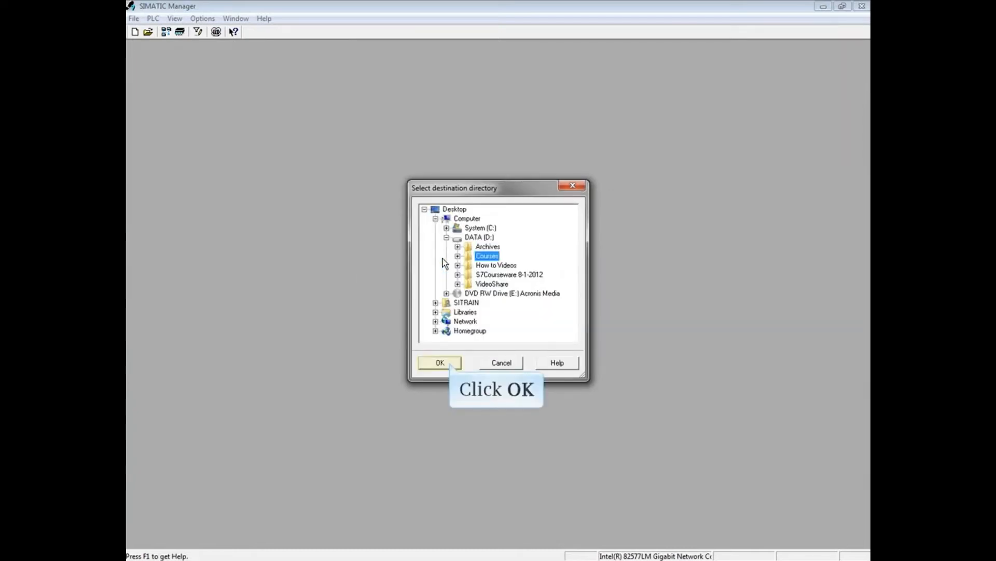
click(449, 363)
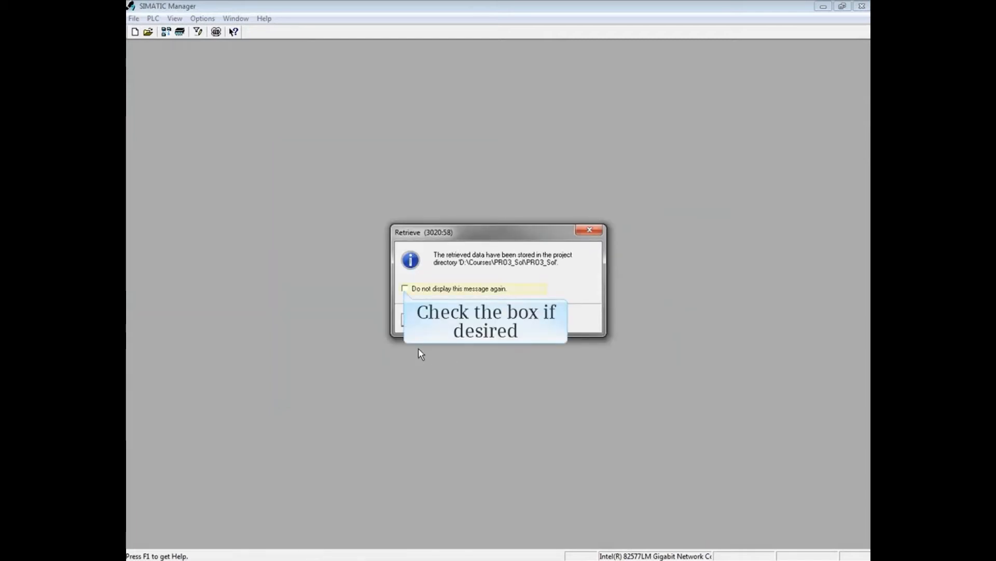
click(405, 289)
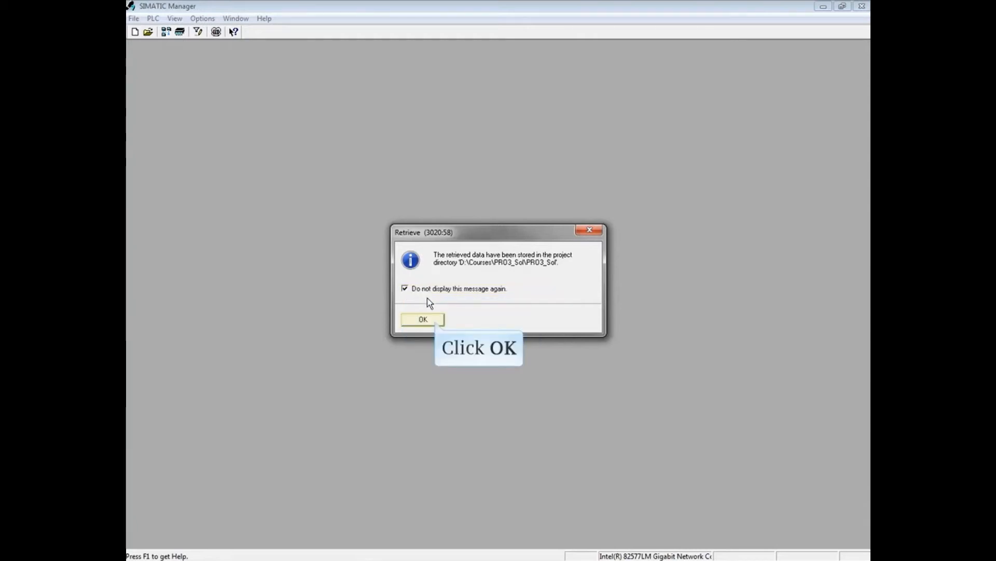
click(435, 320)
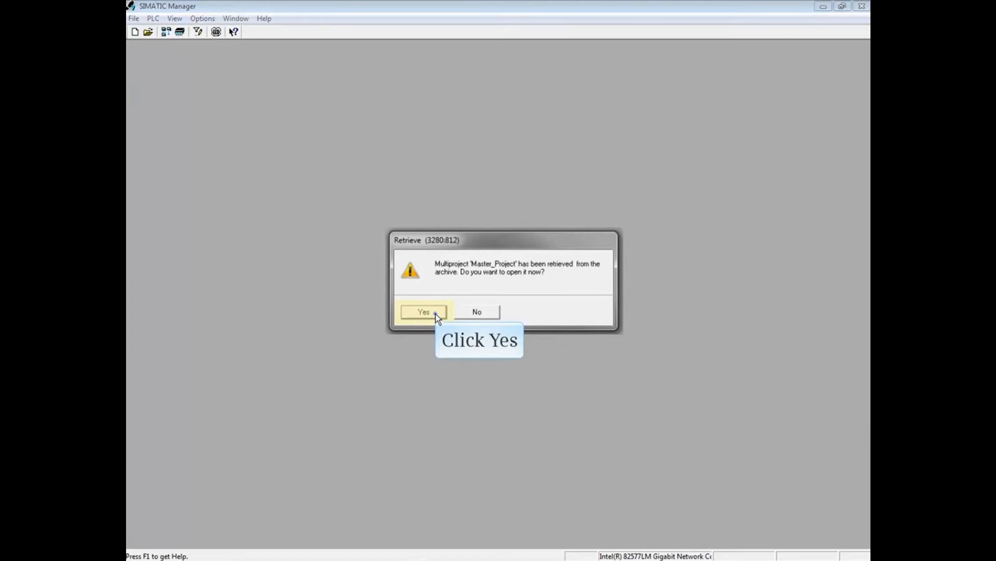
click(435, 313)
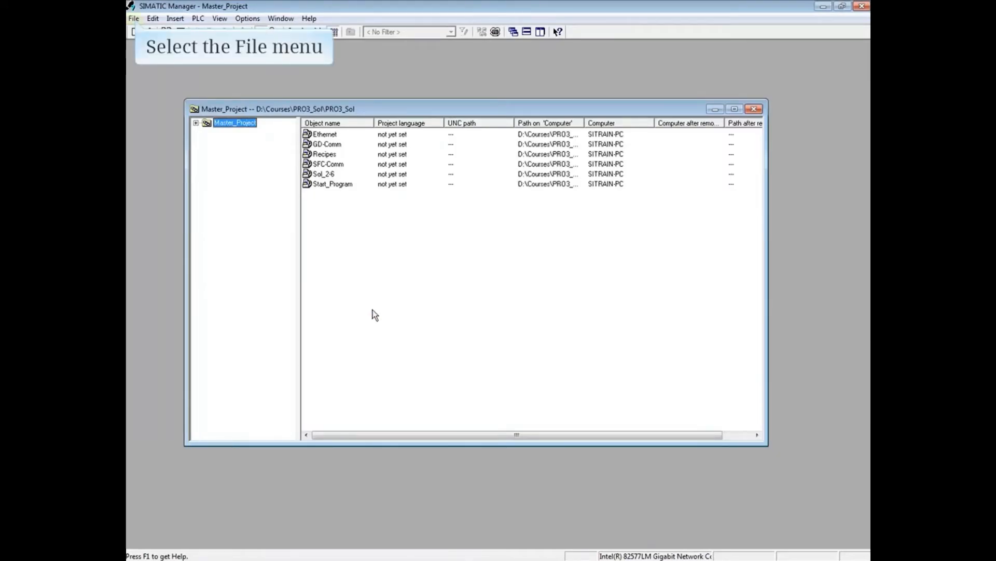
Retrieve the Master_Proj archive into D:\Courses a second time, open it, and rename this copy Master_Project-bakup.
click(134, 20)
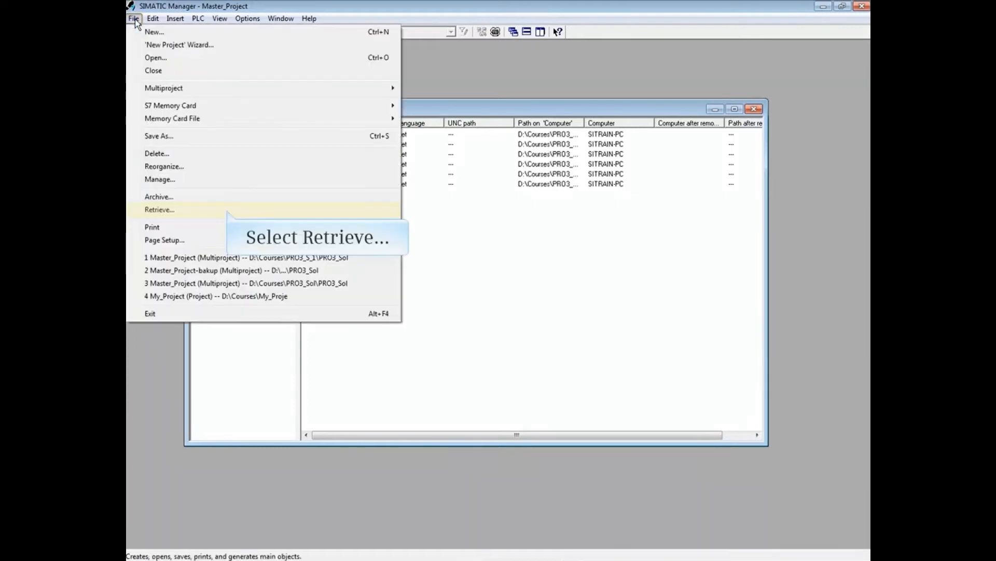
click(227, 210)
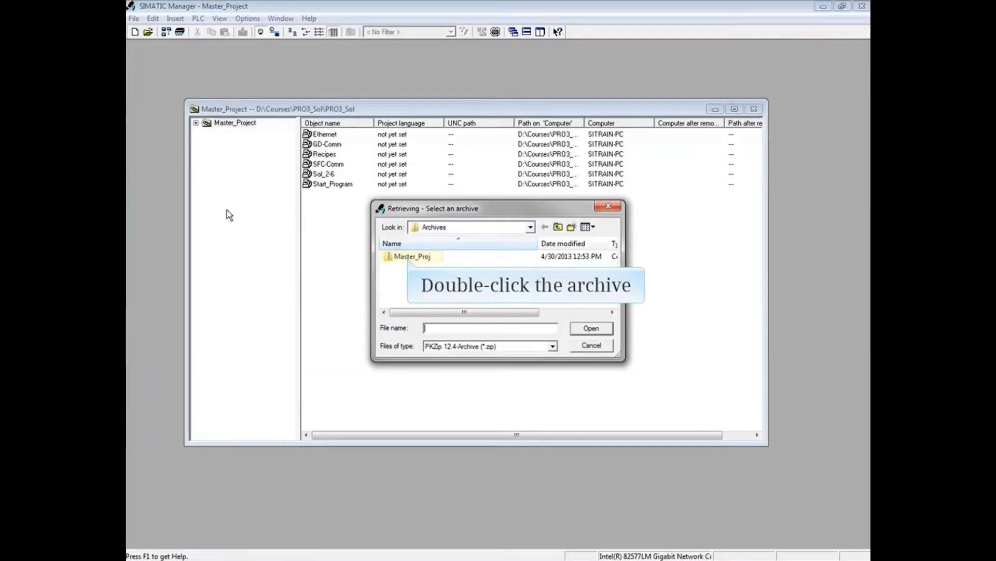
double_click(410, 257)
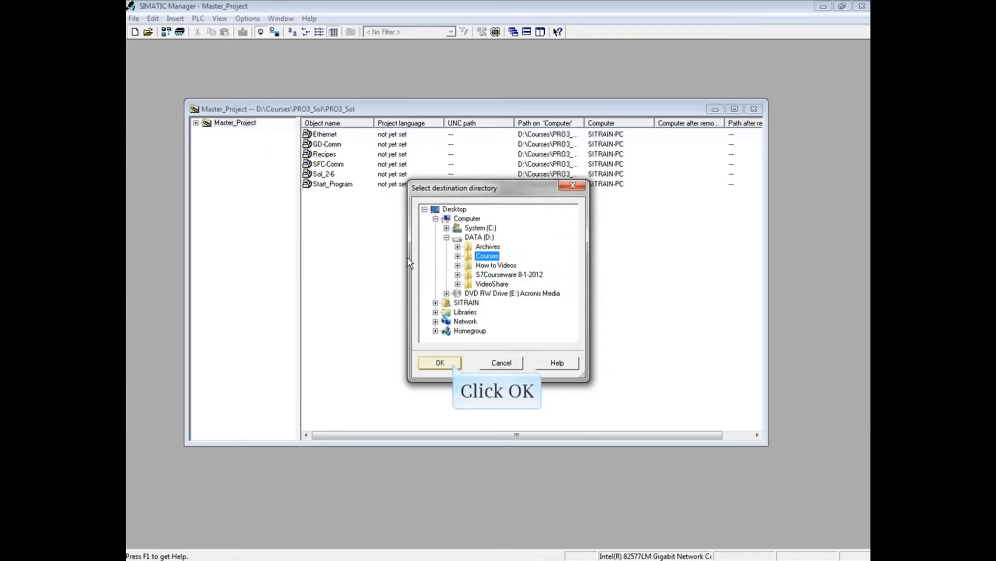
click(441, 362)
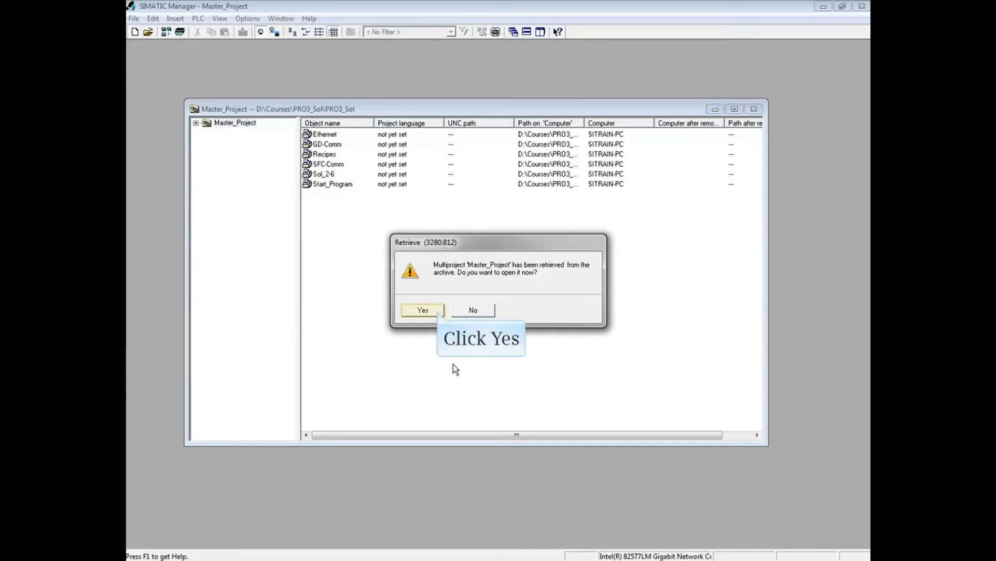
click(438, 310)
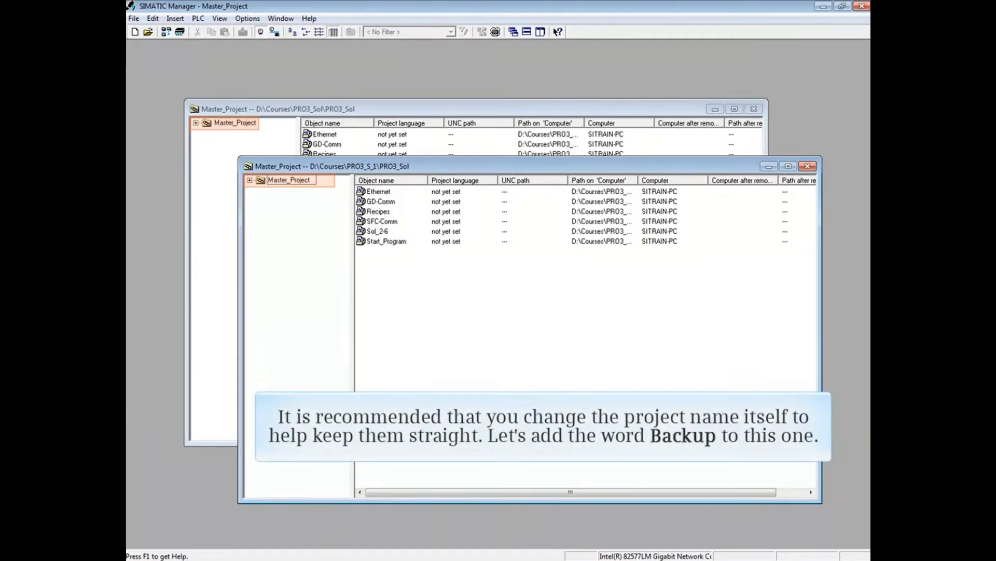
text(-bakup)
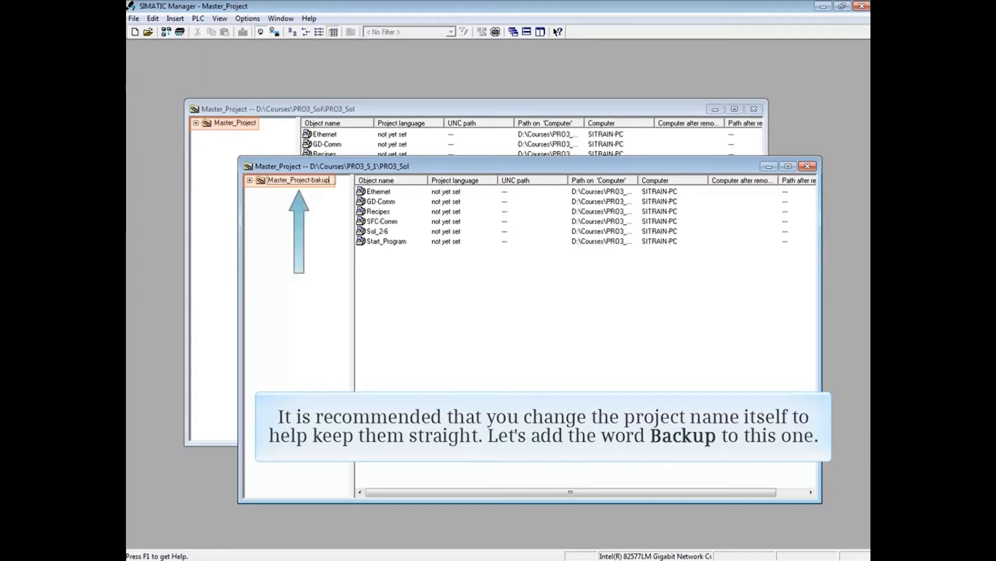
key(Return)
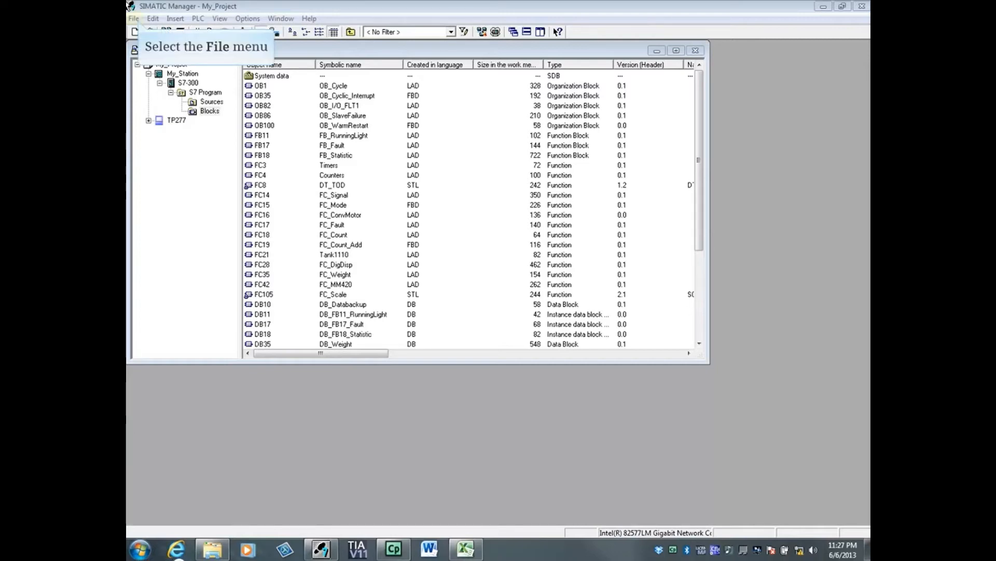
Save My_Project with reorganization (slow) as My_New_Project in D:\Courses.
click(135, 19)
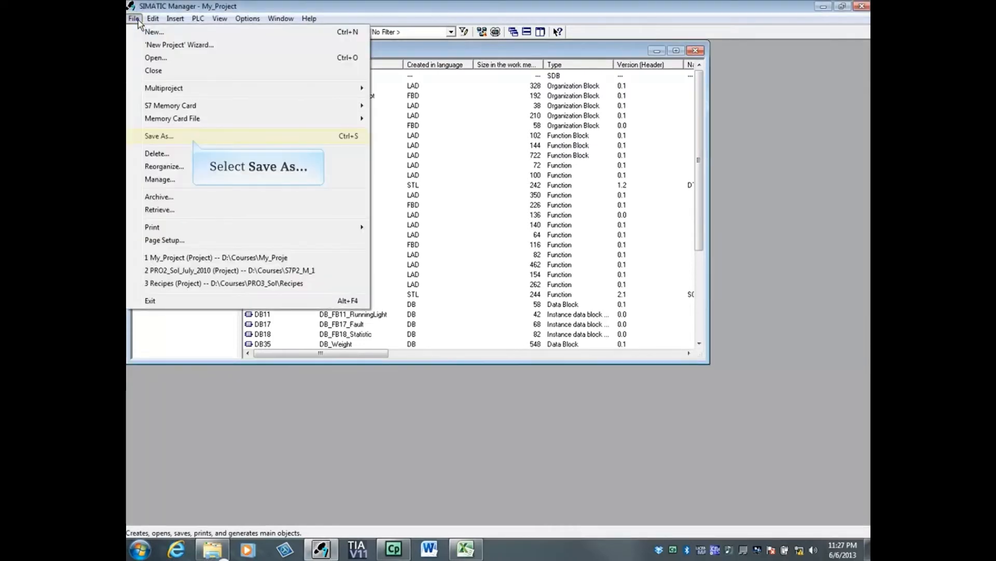
click(193, 138)
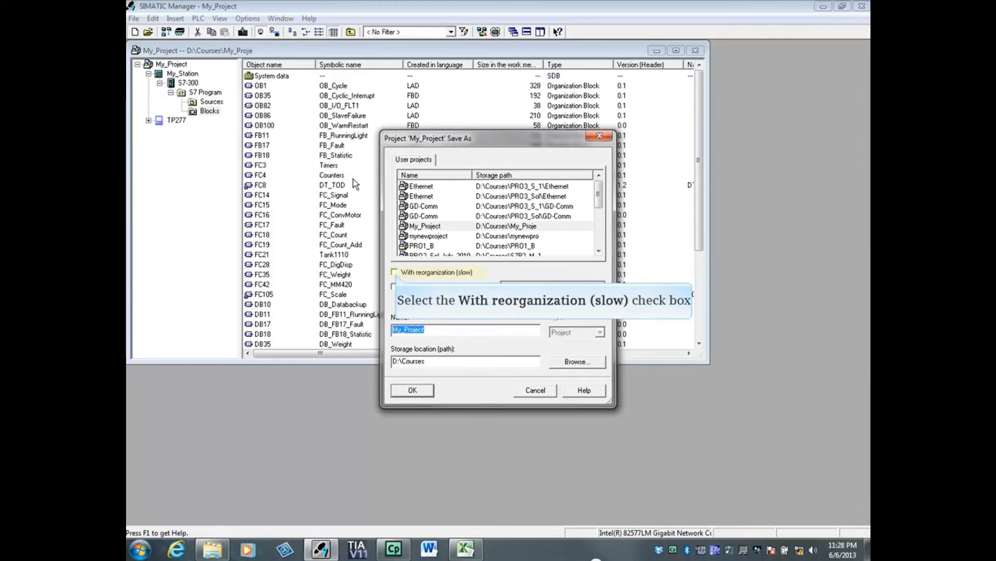
click(395, 273)
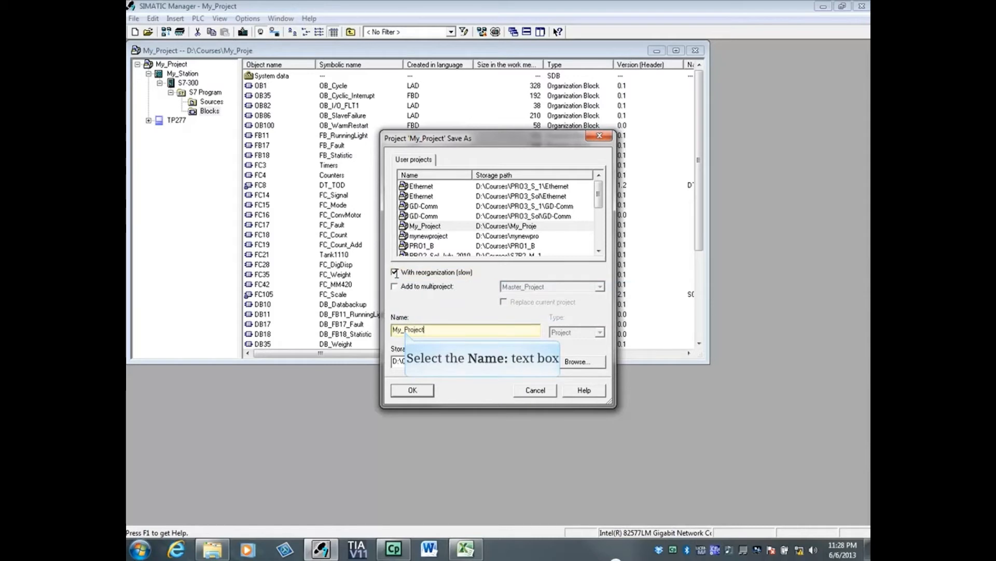
click(405, 329)
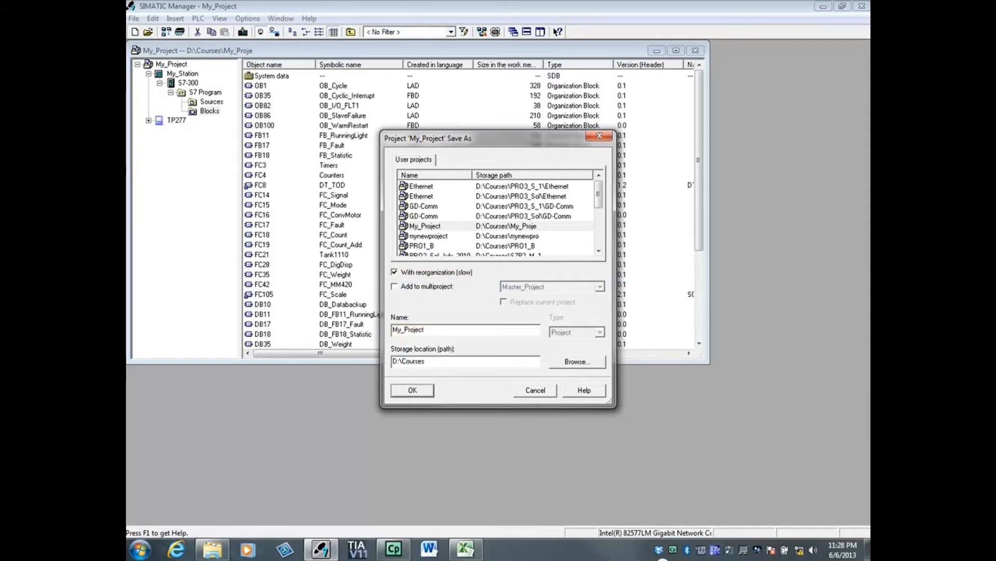
text(New_)
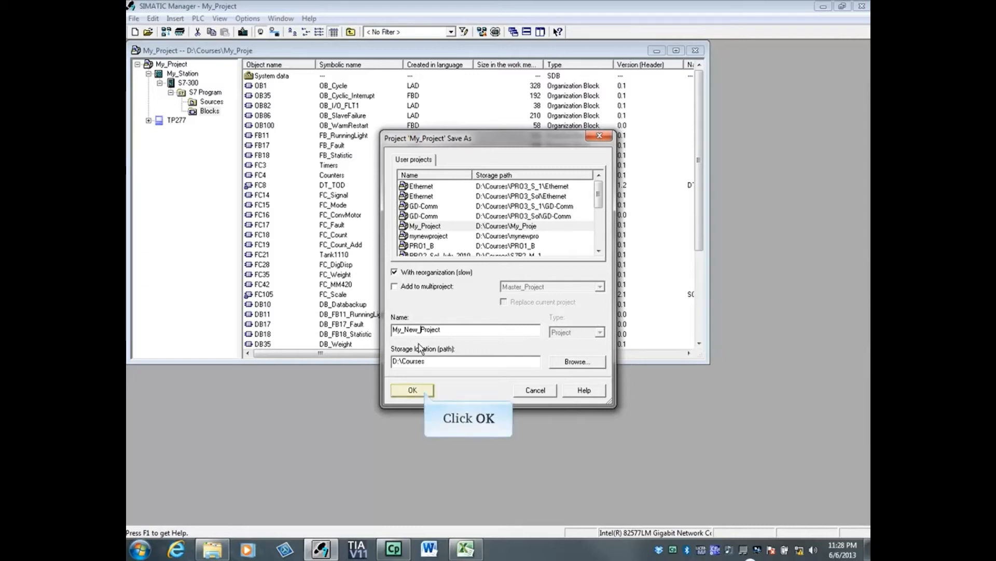
click(412, 390)
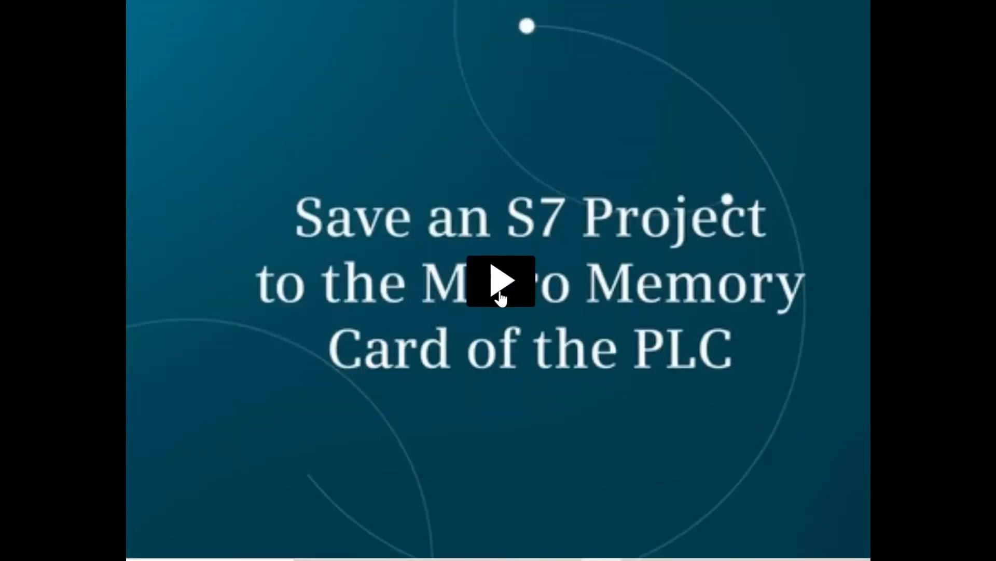
click(503, 283)
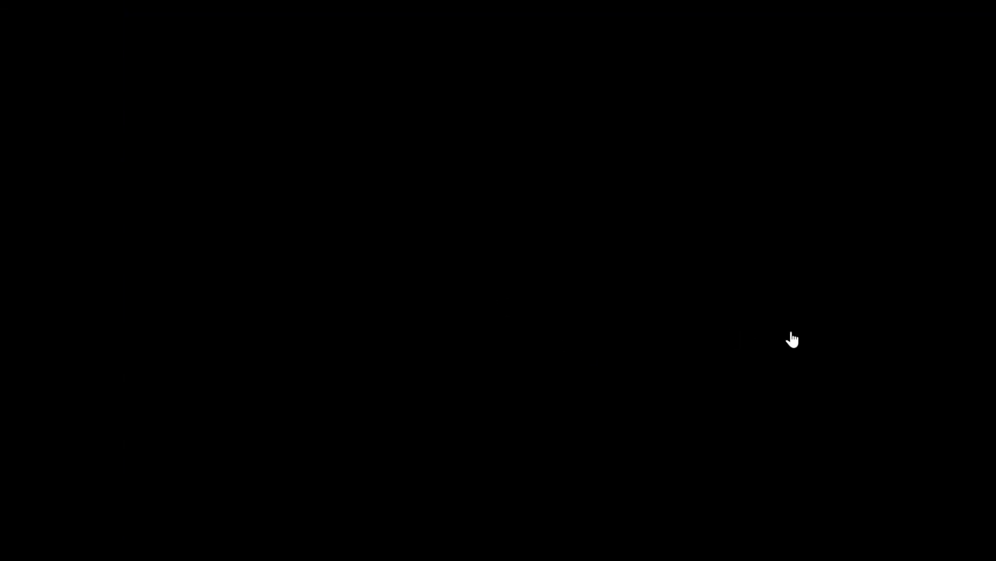
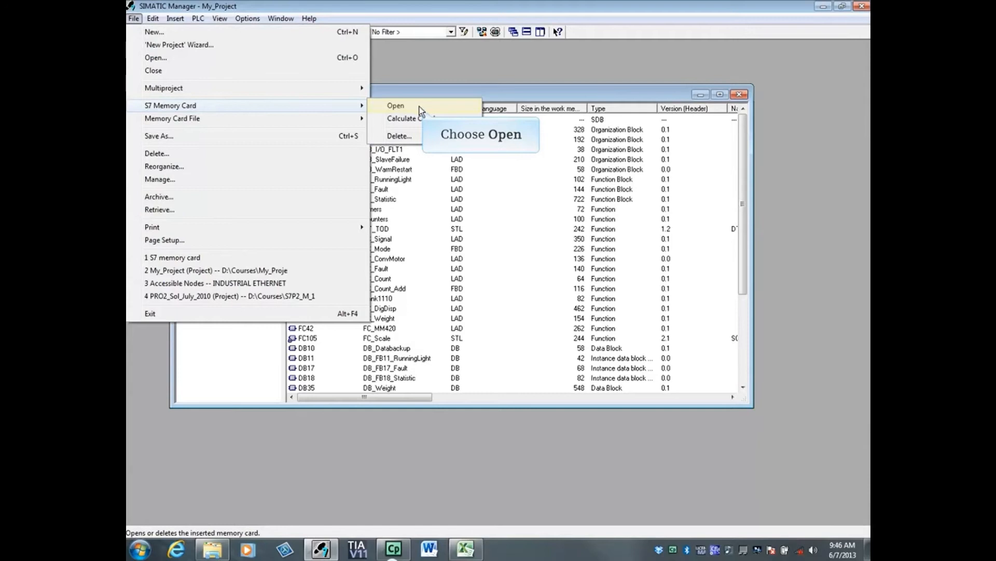
Open the S7 memory card, save My_Project to it, and display the card's Your project files folder.
click(423, 107)
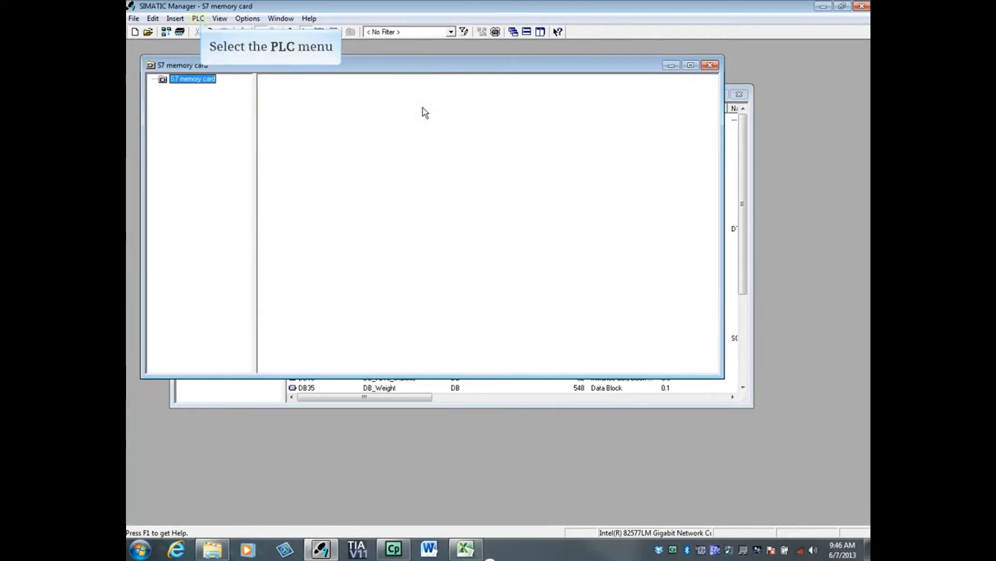
click(200, 19)
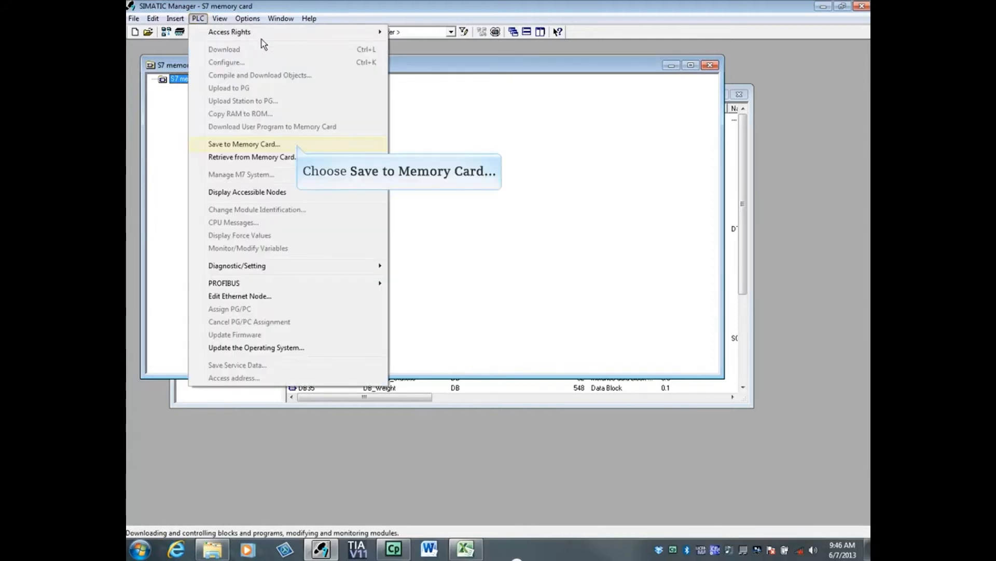
click(244, 144)
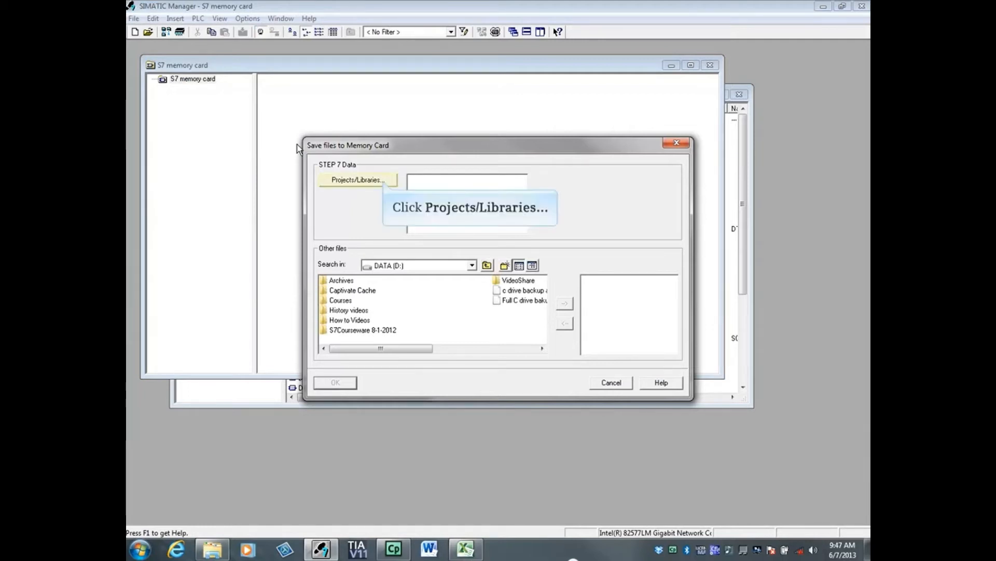
click(383, 181)
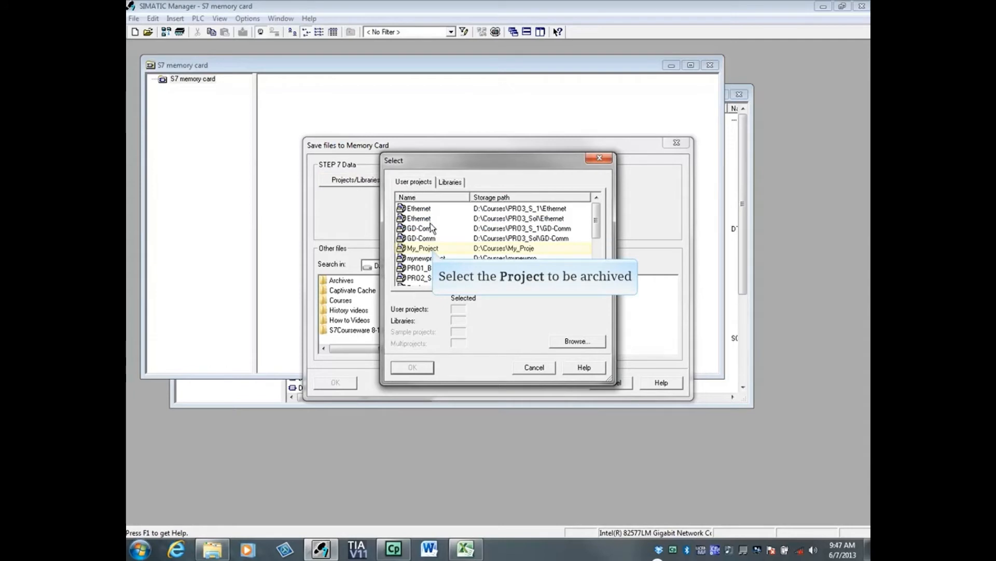
click(433, 249)
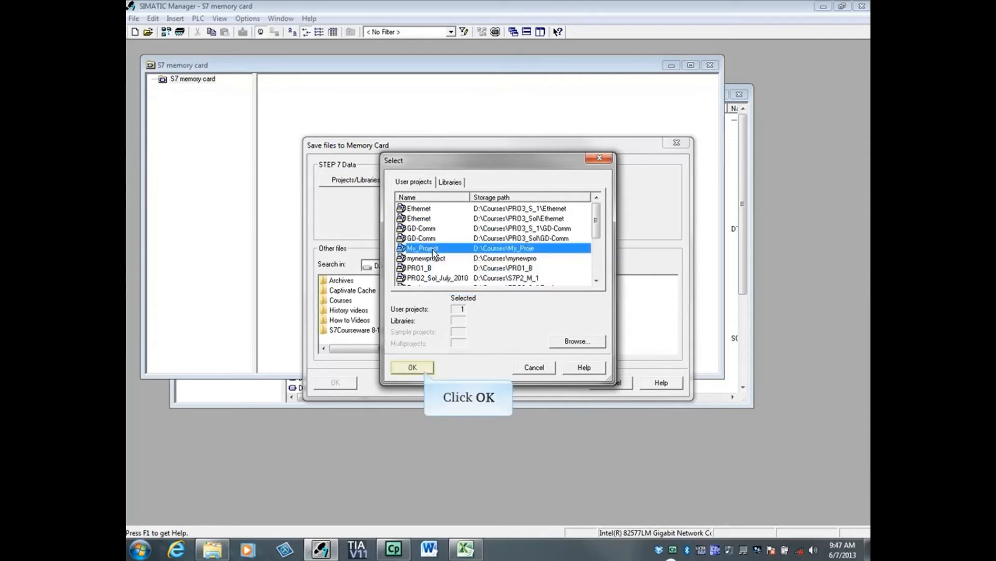
click(423, 369)
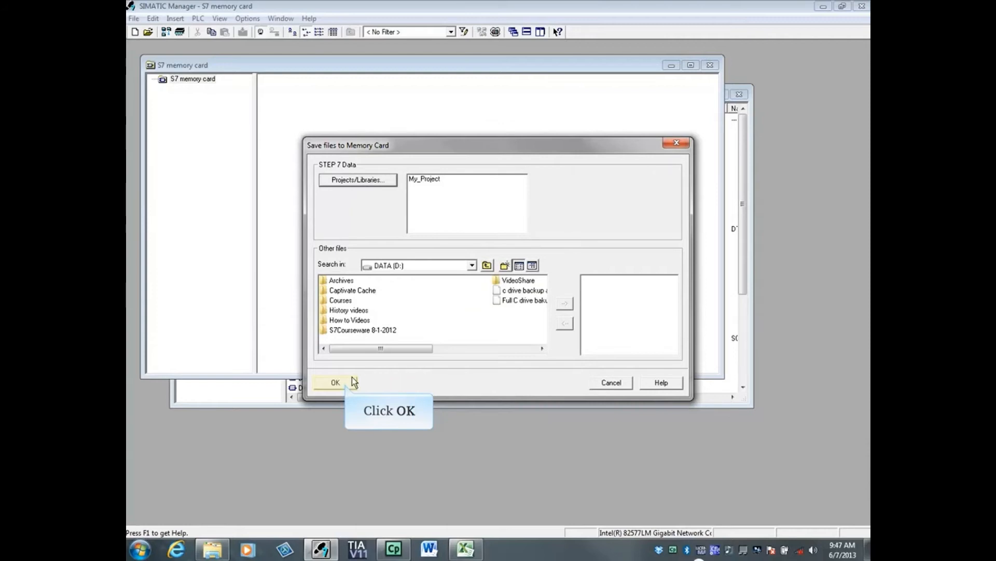
click(335, 382)
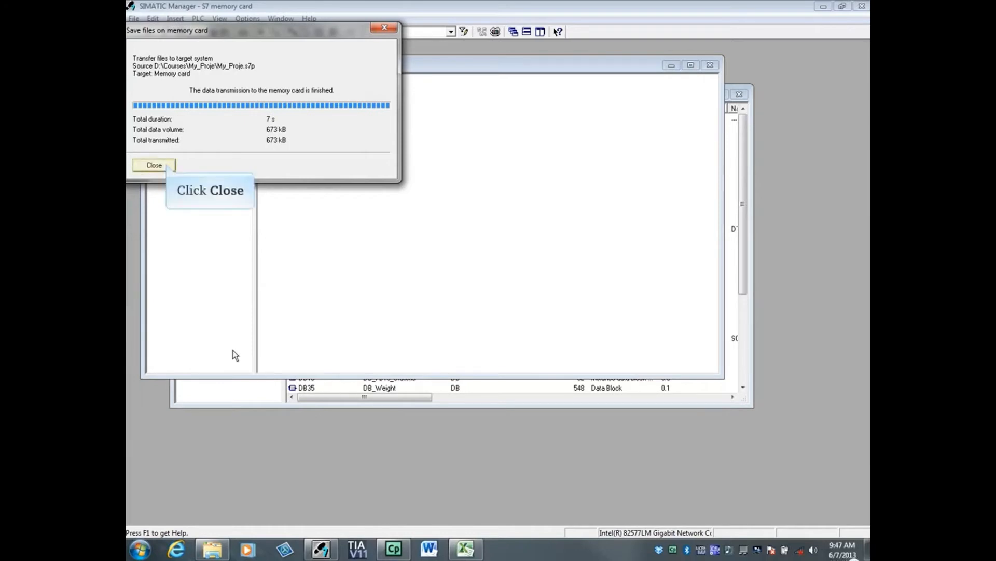
click(166, 163)
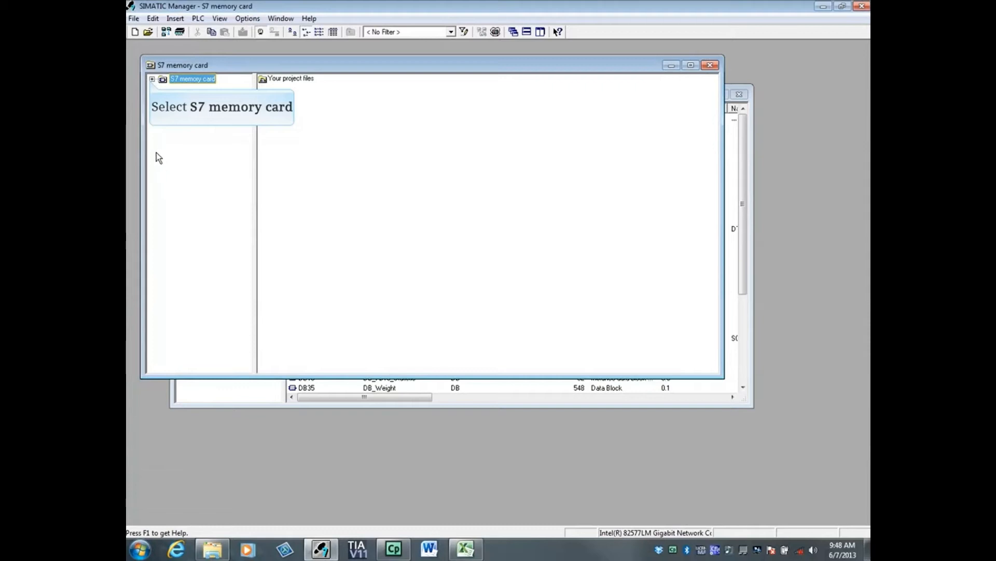
click(152, 80)
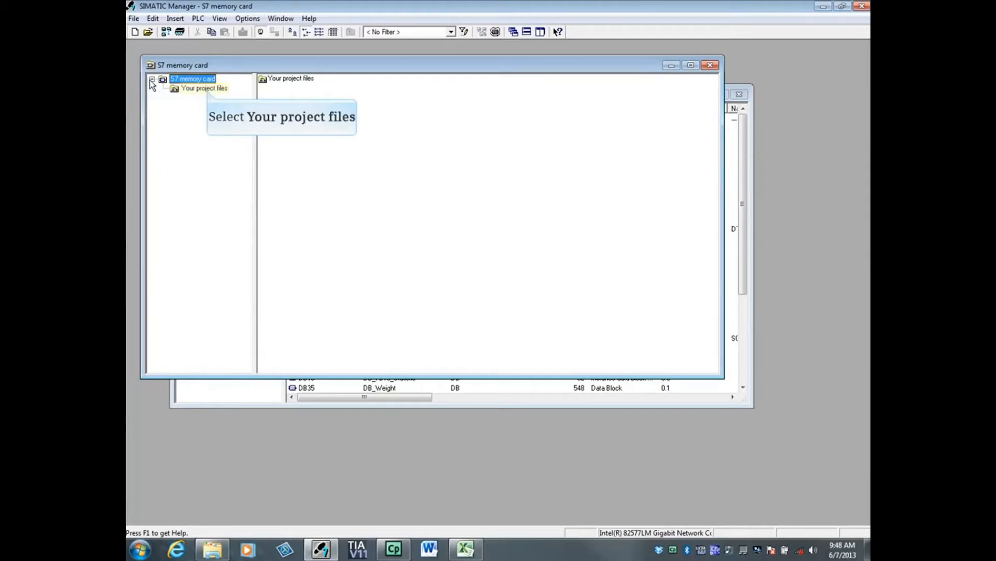
click(205, 88)
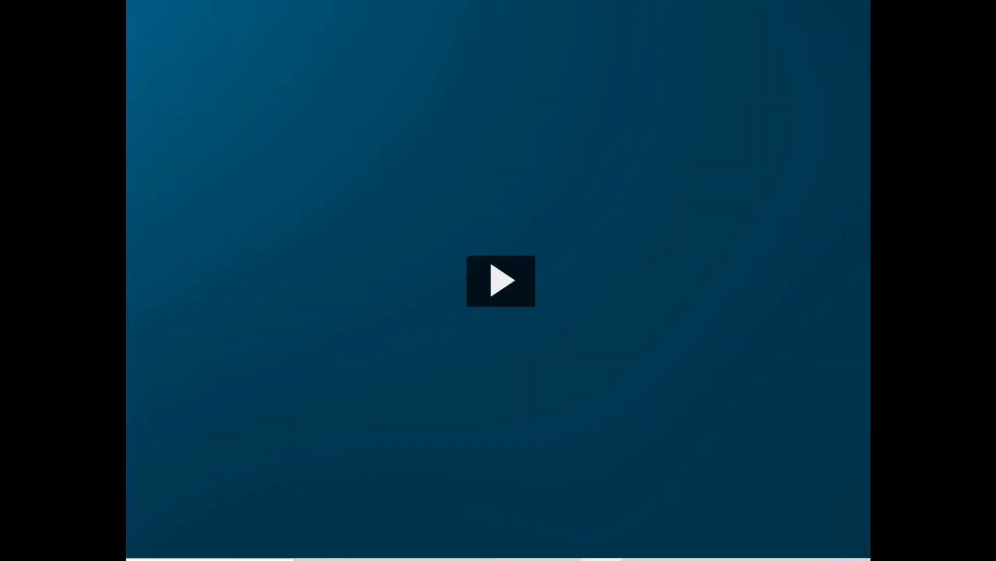
click(483, 290)
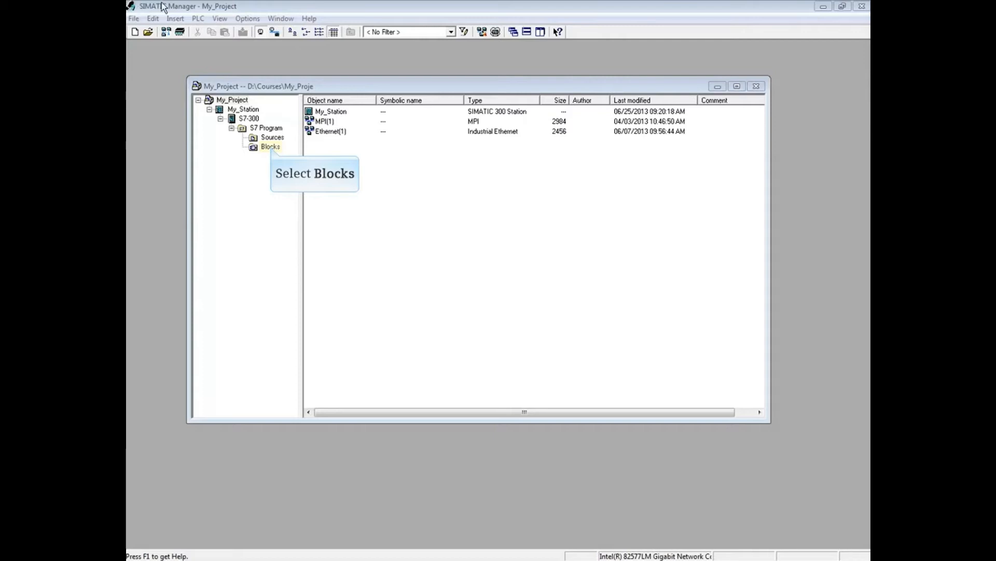
Start saving to the PLC's memory card from My_Project's Blocks folder, excluding the current user program and the current project.
click(271, 148)
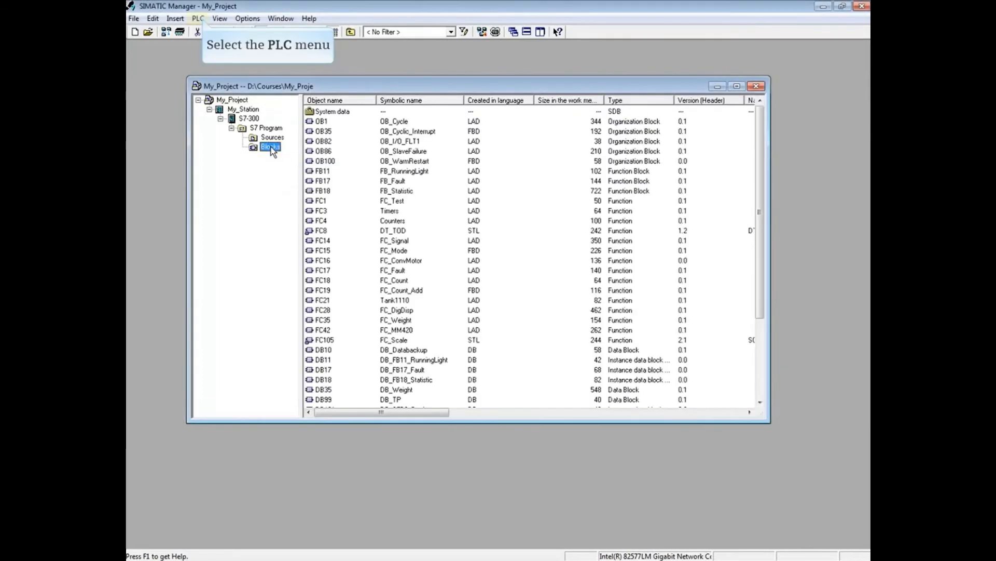
click(199, 19)
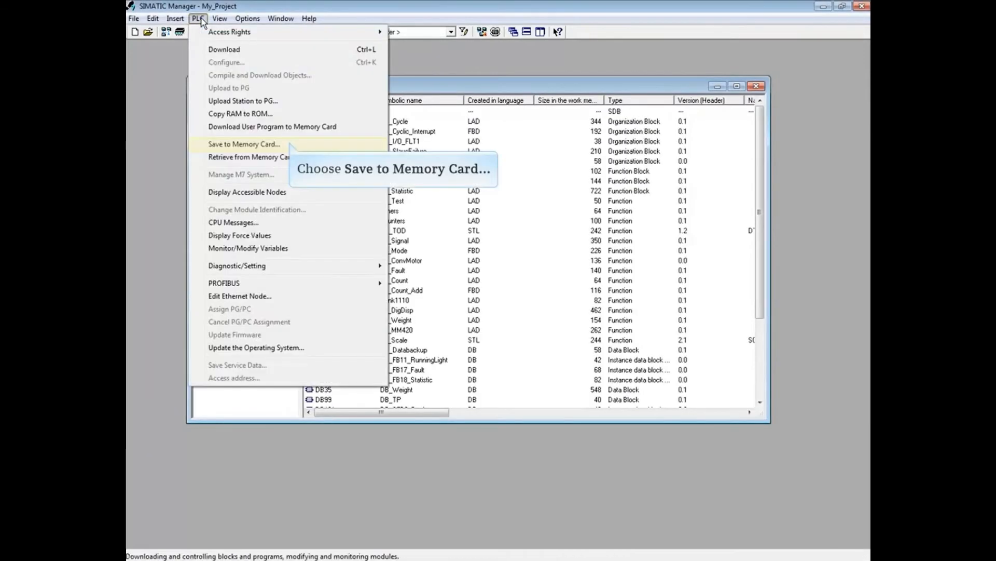
click(290, 145)
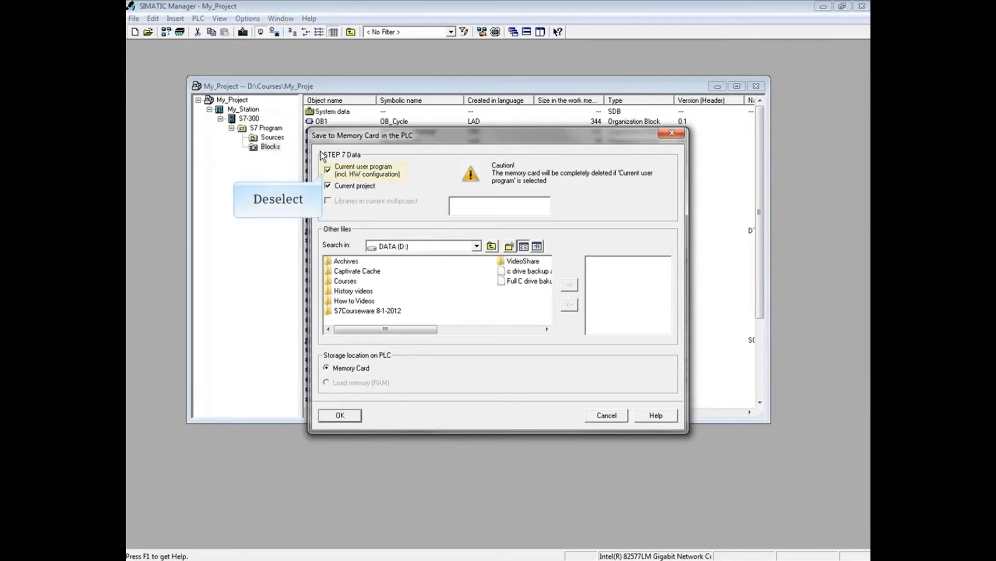
click(328, 171)
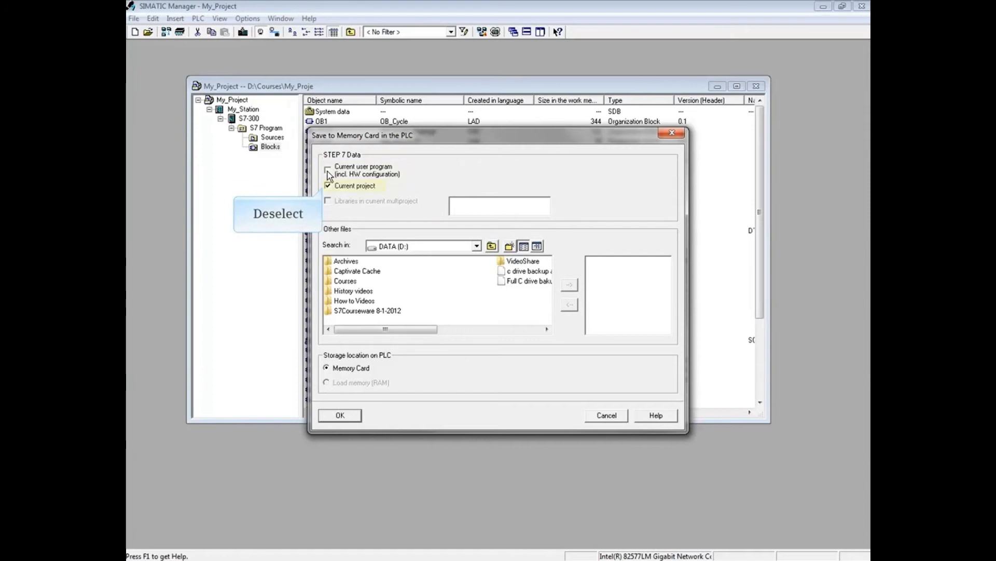
click(329, 186)
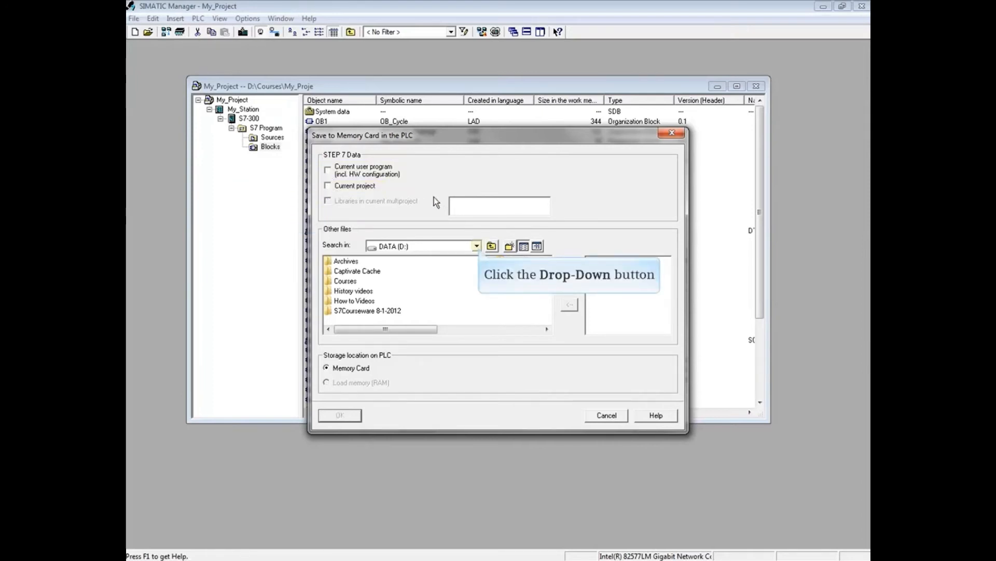
Add S7_Module_Order_Numbers and symbol_table.asc from the Documents library and save both files to the CPU's memory card.
click(476, 247)
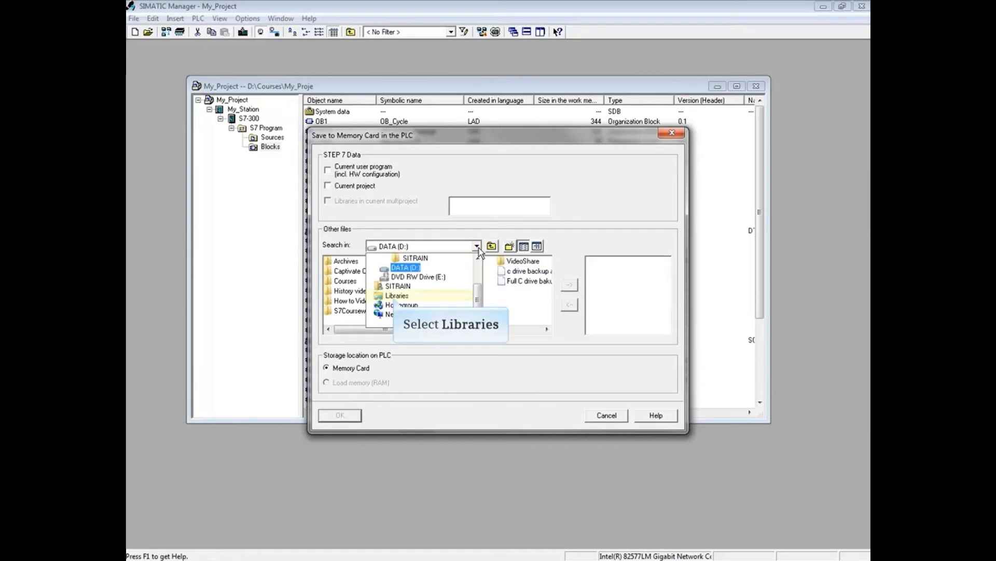
click(394, 296)
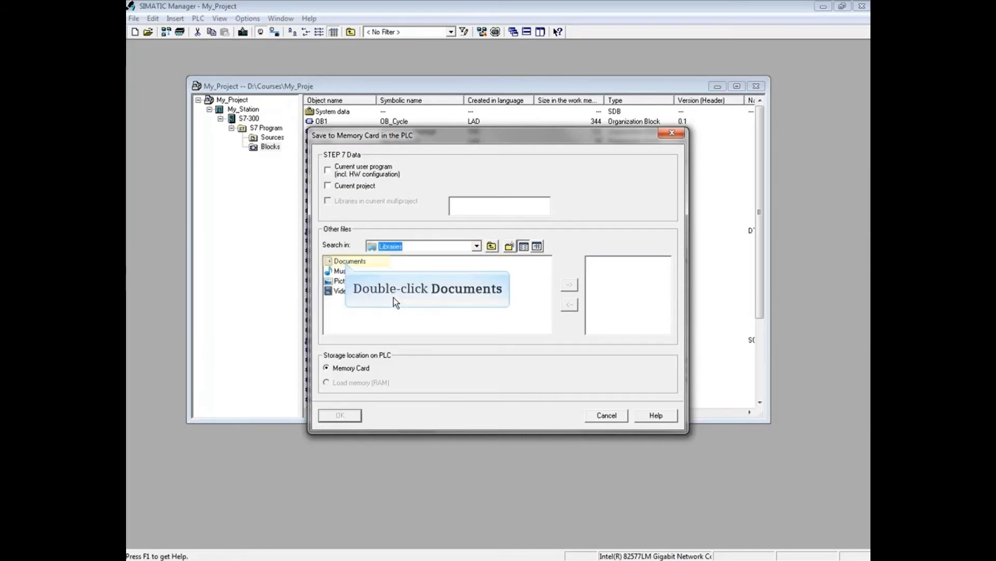
double_click(347, 263)
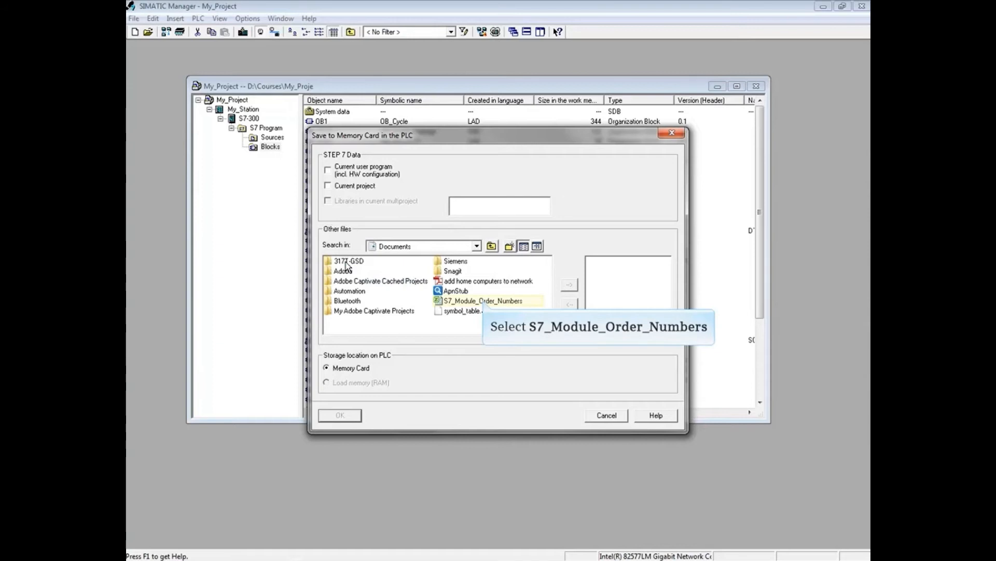
click(484, 302)
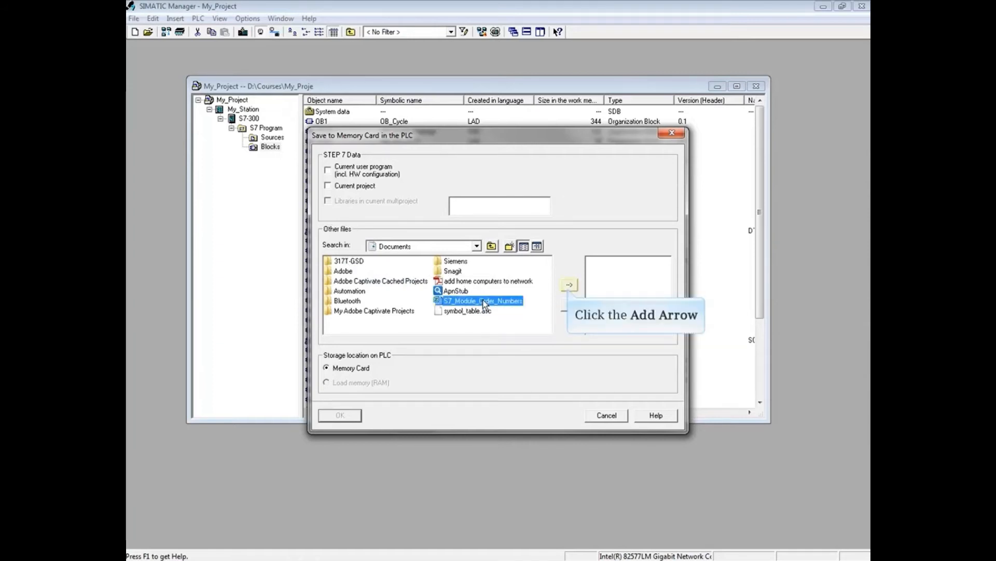
click(569, 287)
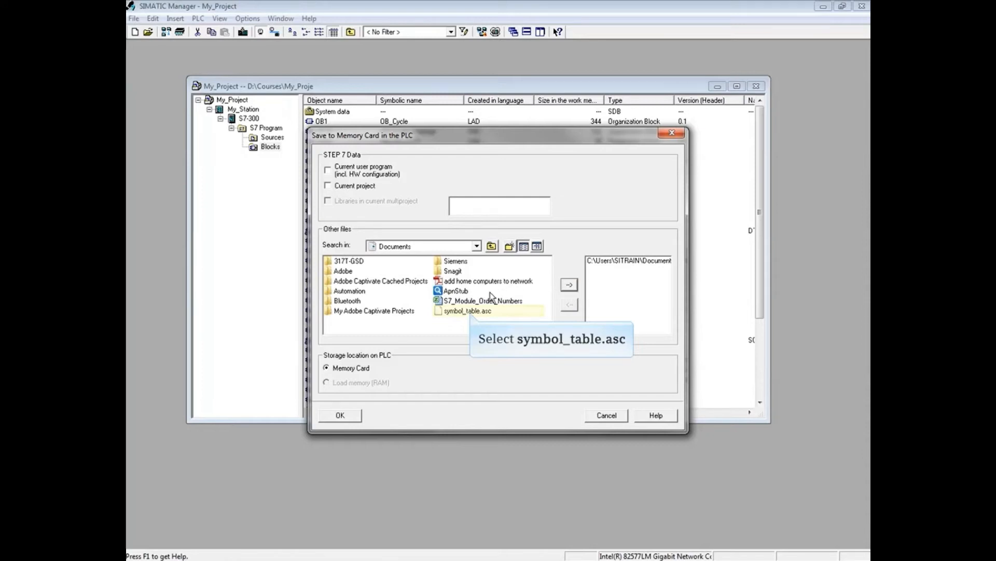
click(471, 311)
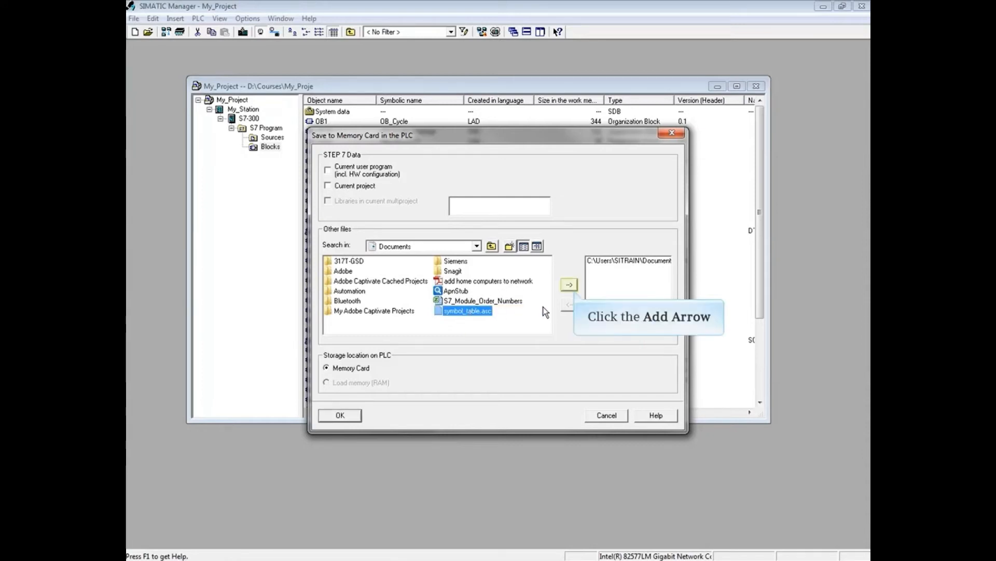
click(574, 288)
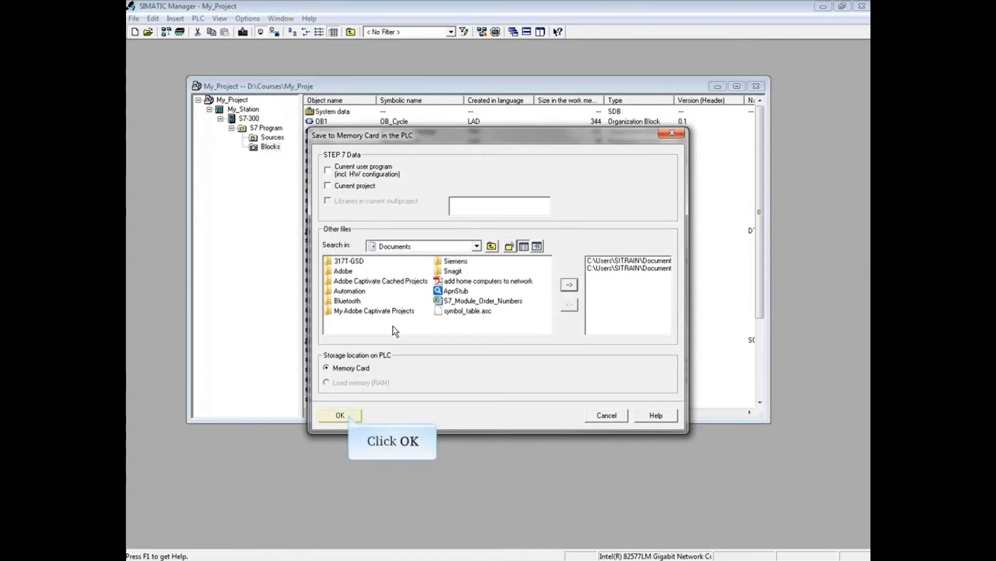
click(344, 415)
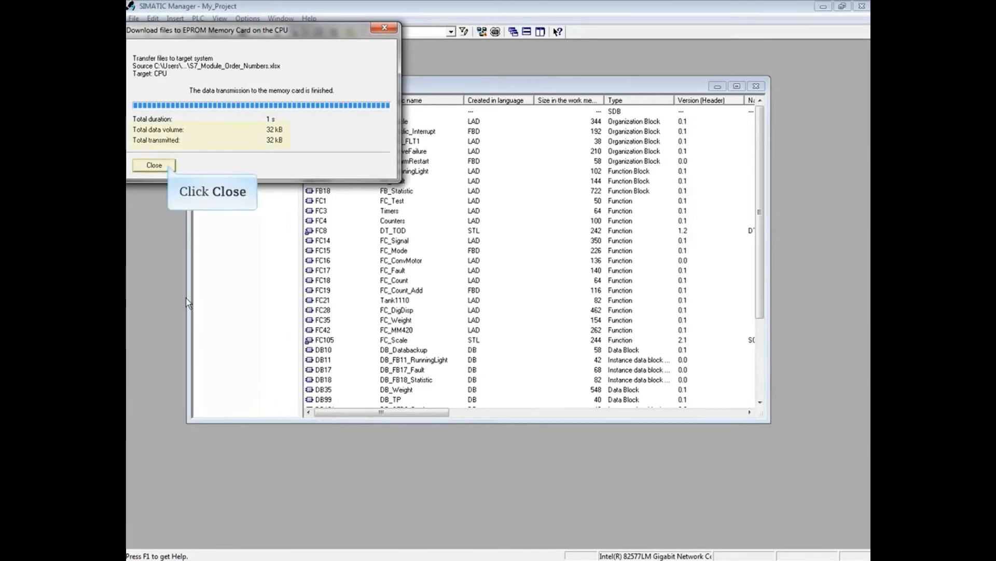
click(169, 168)
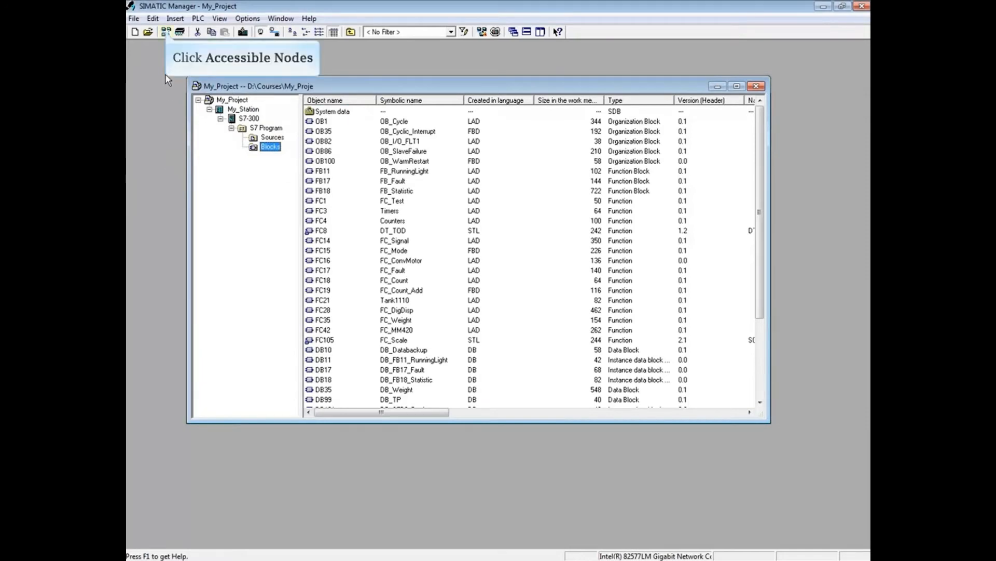
Display the accessible nodes and examine Your project files under the Blocks of s7-cpu-pn.
click(166, 31)
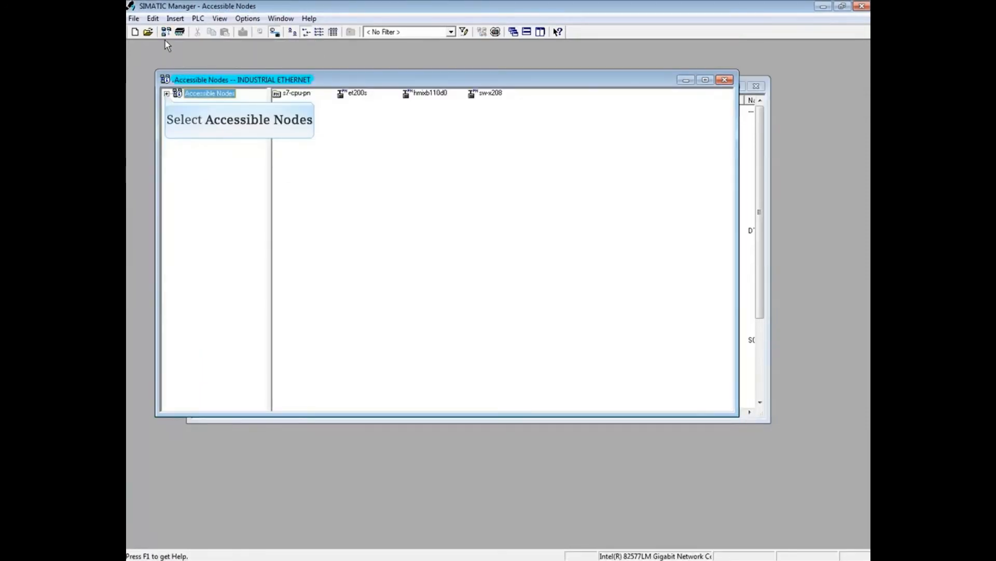
click(166, 94)
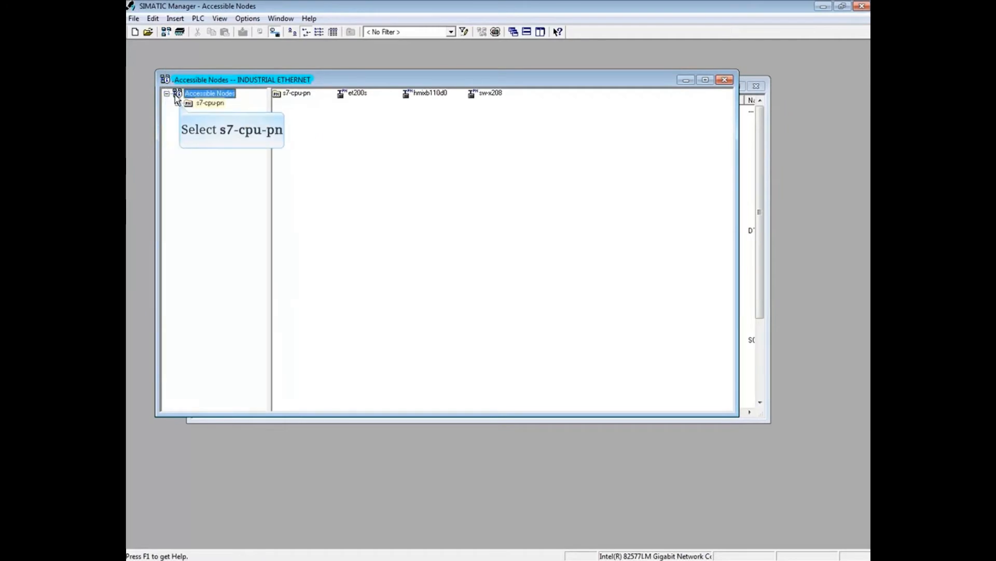
click(179, 103)
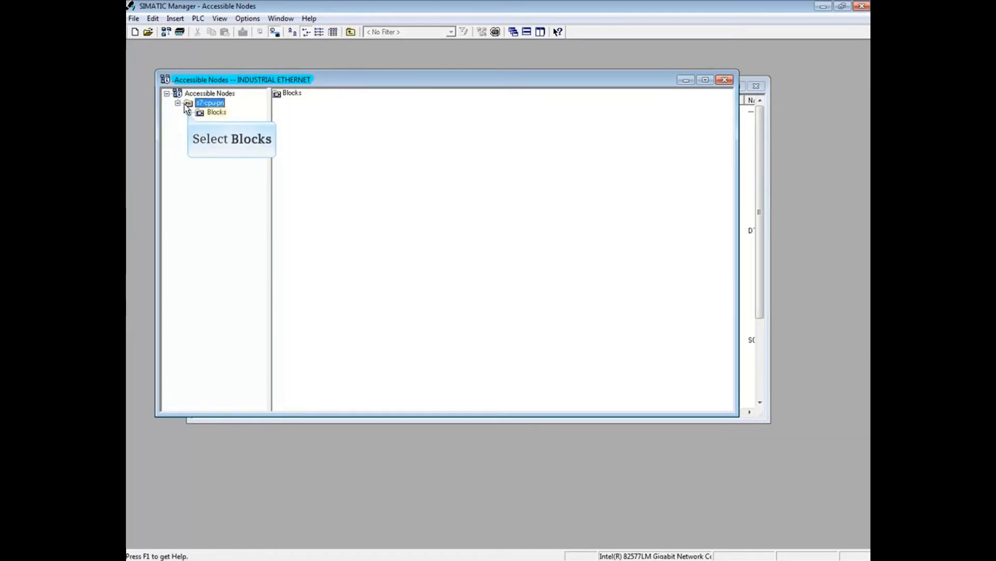
click(189, 112)
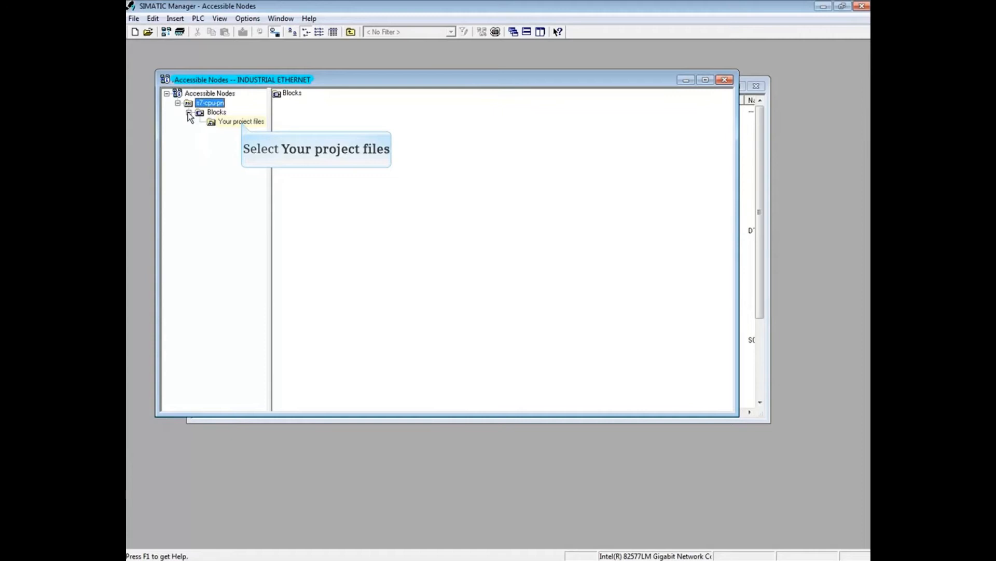
click(242, 123)
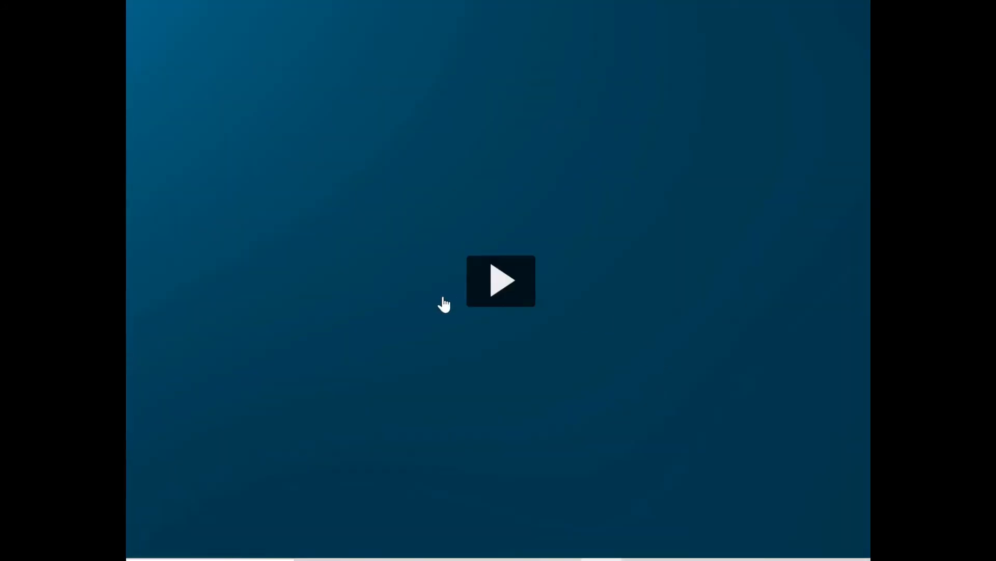
click(498, 280)
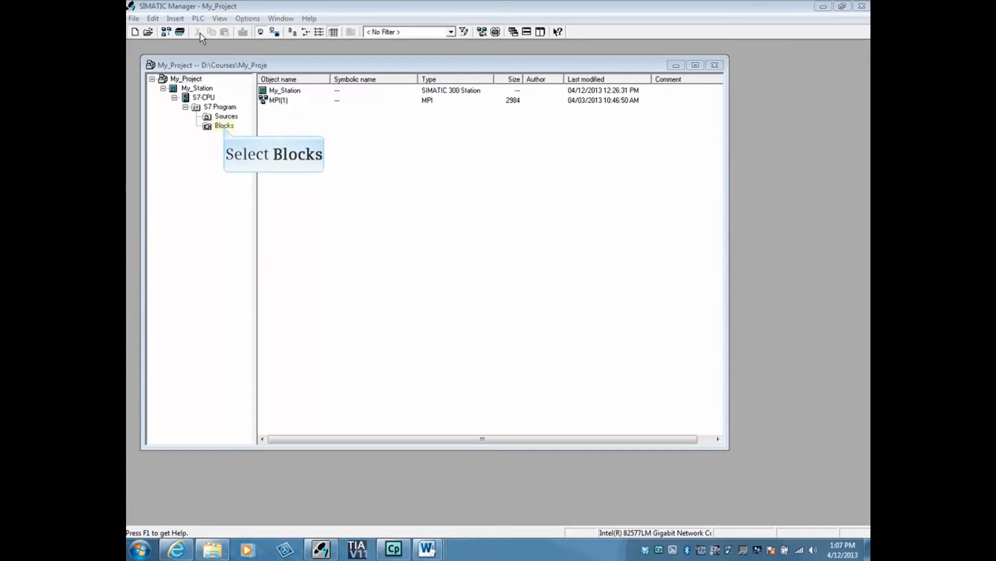
Delete all system data and blocks from the CPU in My_Project's online Blocks folder, continuing past the SFC/SFB restriction, and close the online window.
click(224, 126)
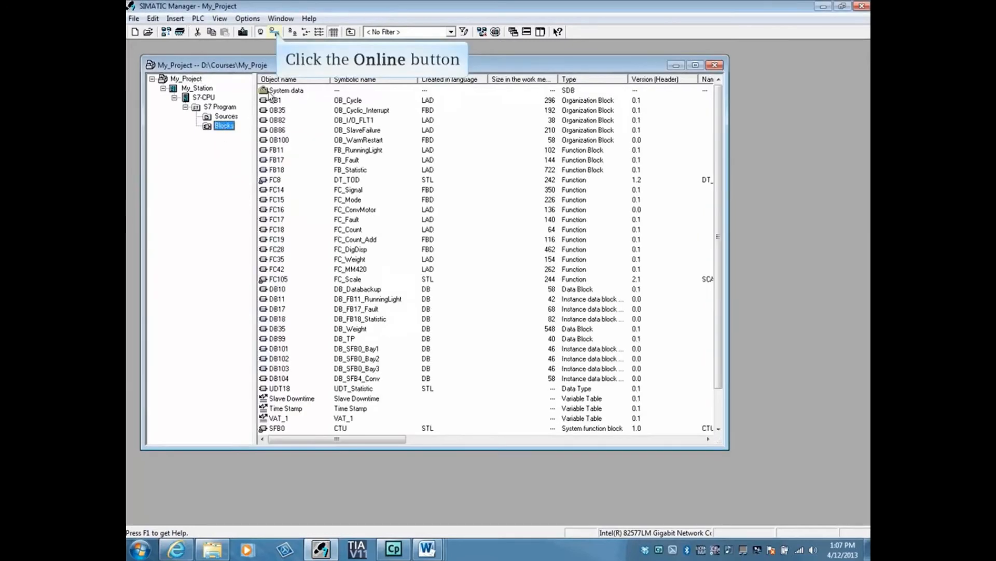
click(274, 32)
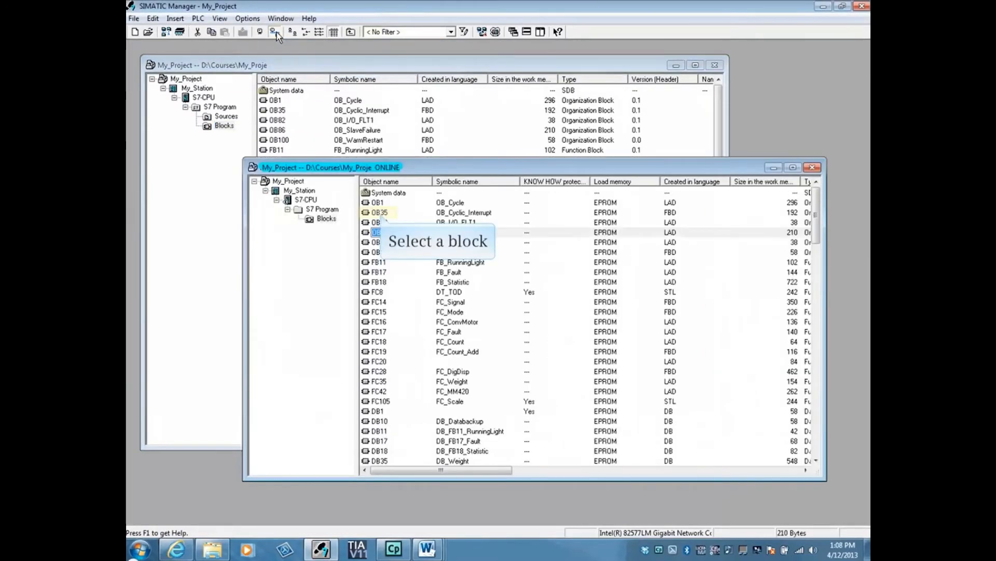
click(381, 214)
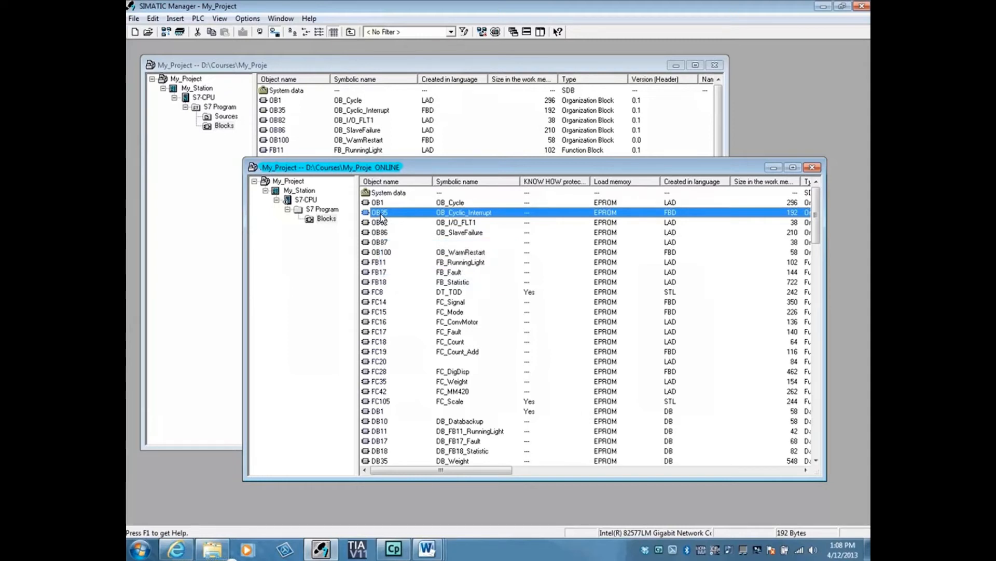
key(ctrl+a)
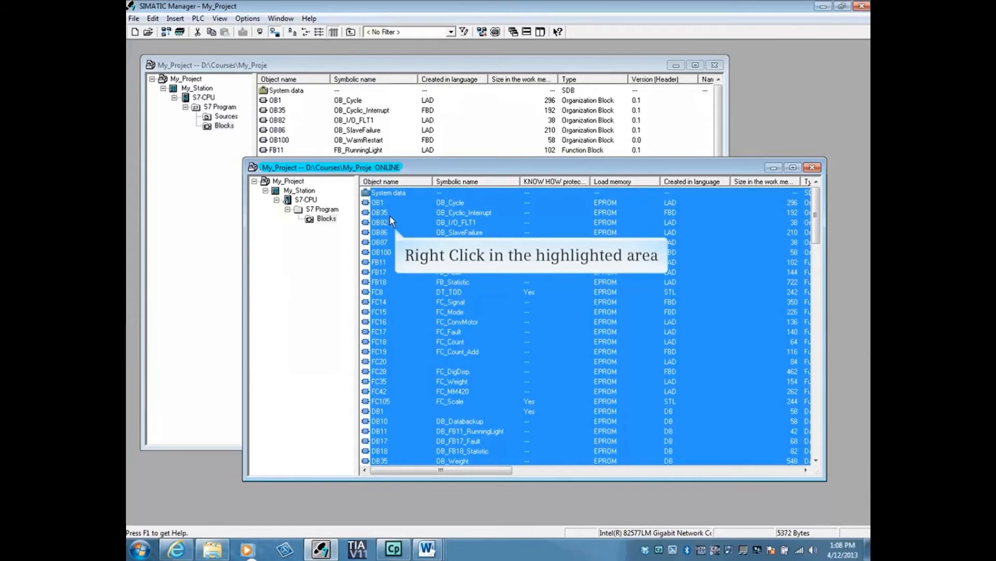
right_click(396, 232)
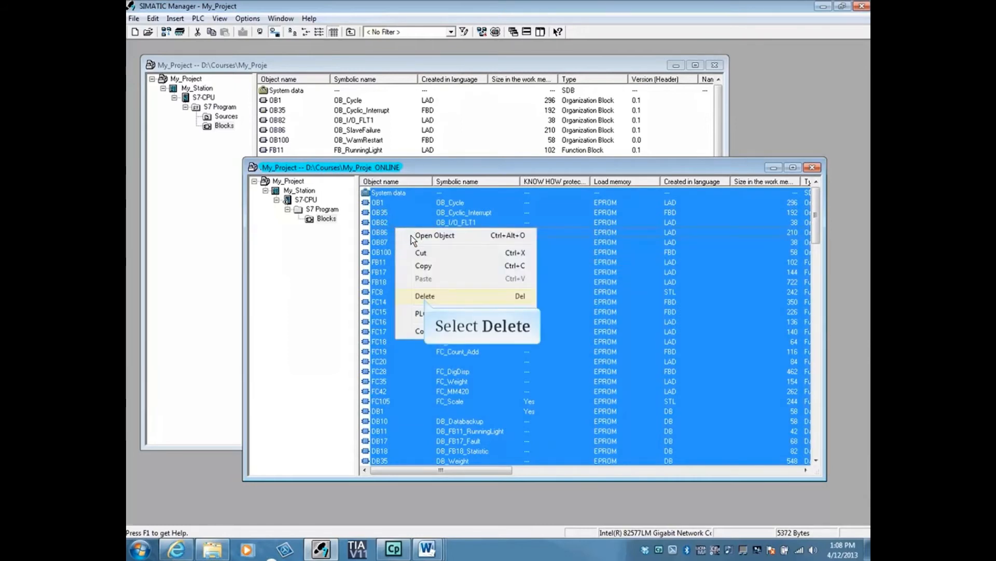
click(425, 296)
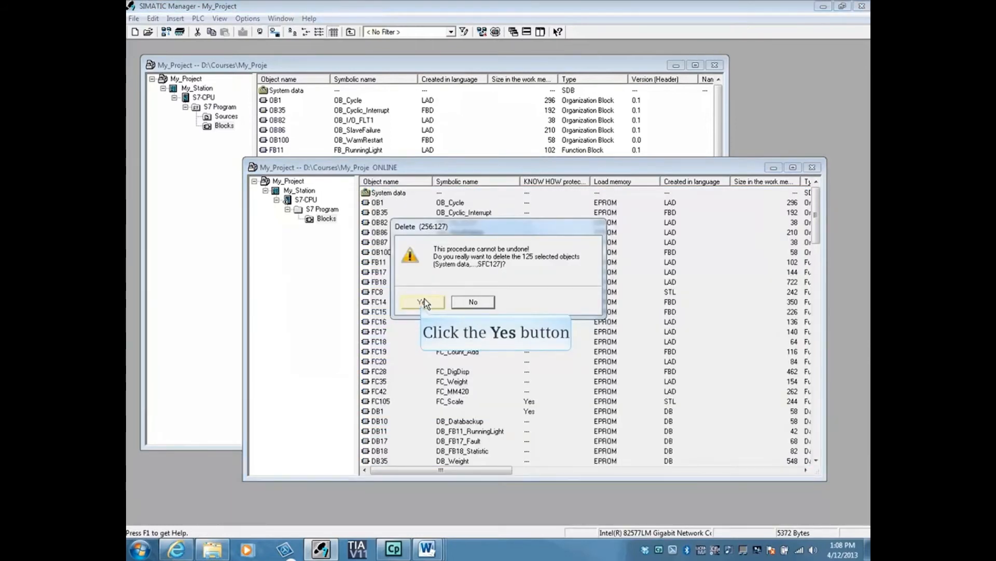
click(422, 303)
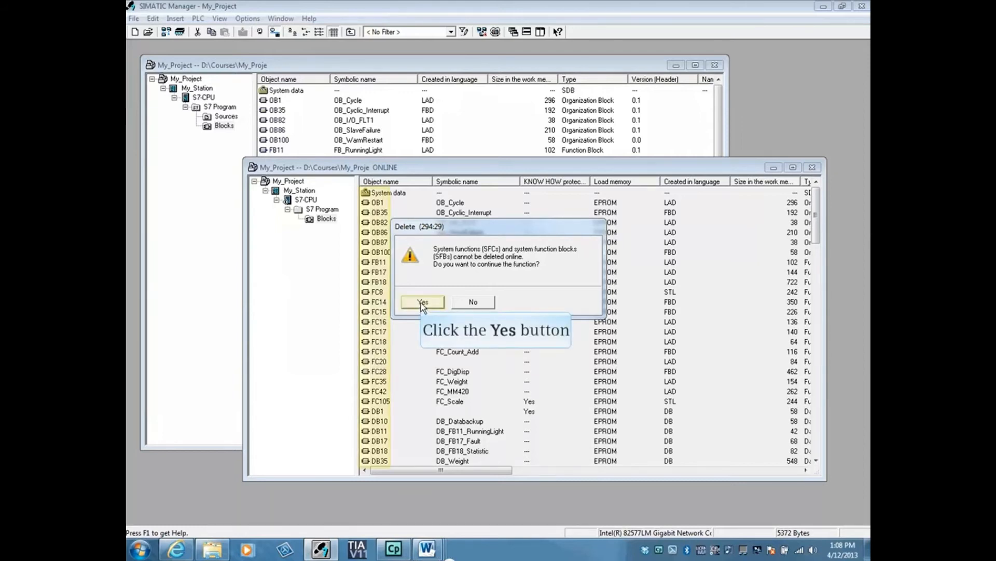
click(421, 304)
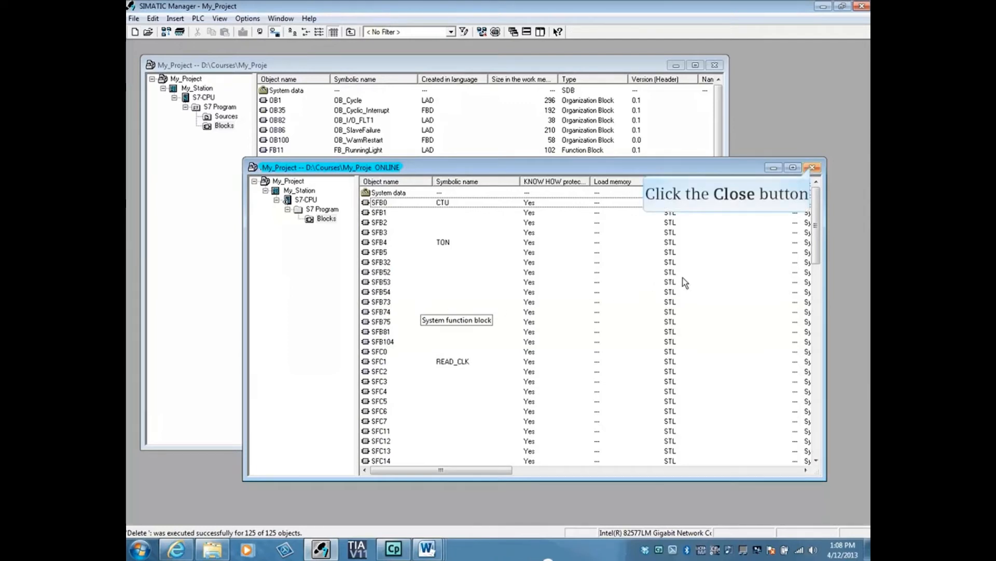
click(811, 168)
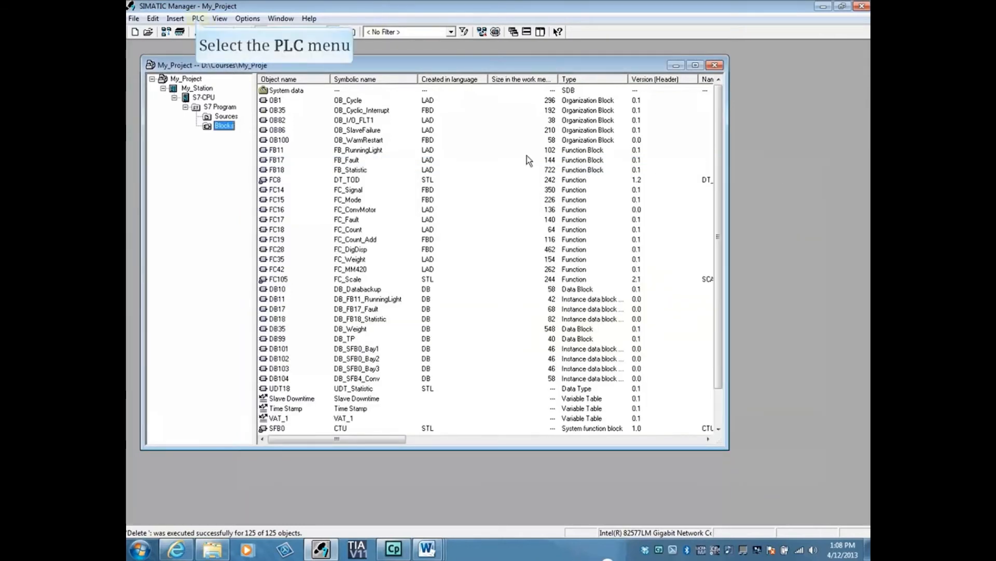
Perform a Clear/Reset memory reset on the CPU assigned to My_Project's S7 Program.
click(198, 19)
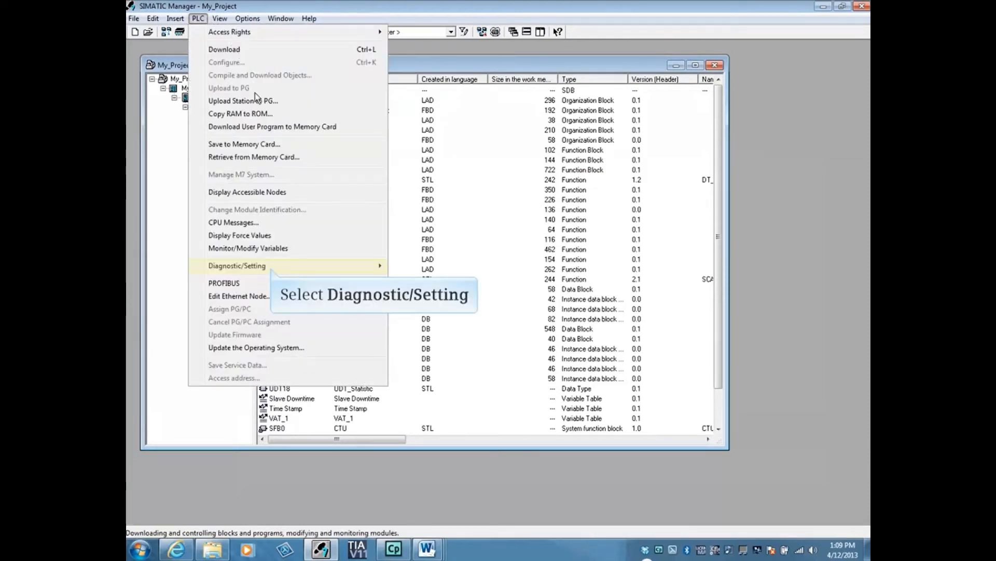
mouse_move(290, 268)
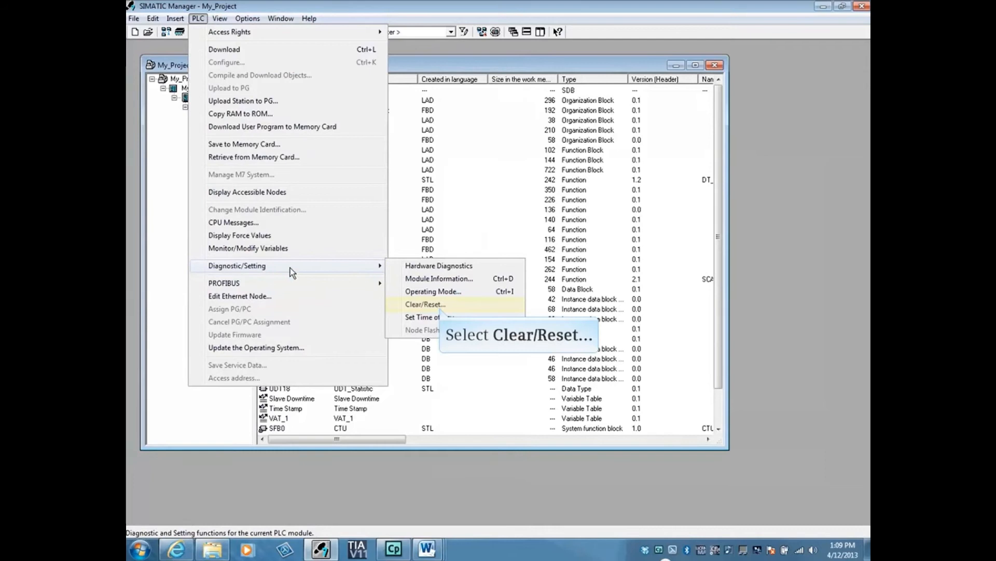
click(440, 306)
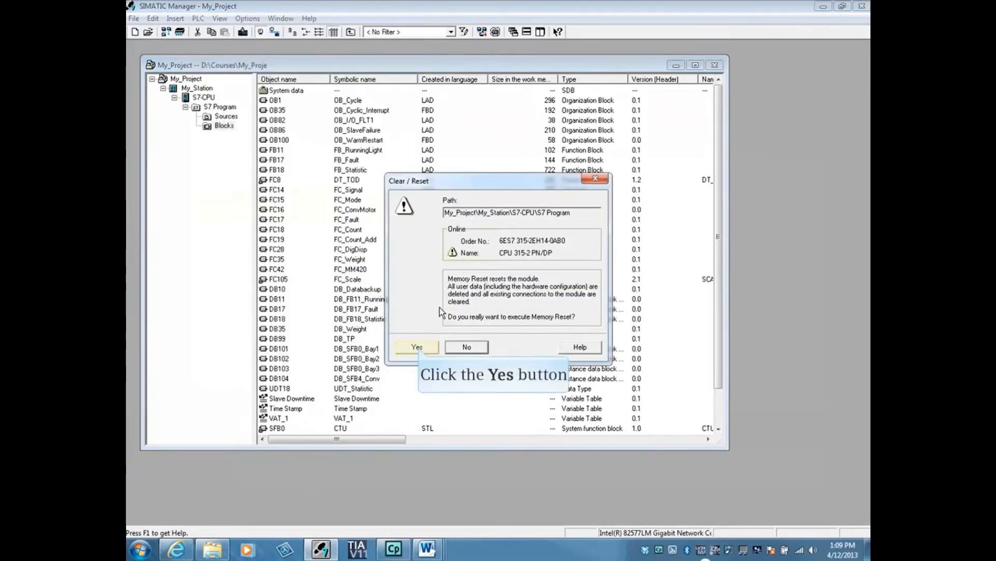
click(416, 348)
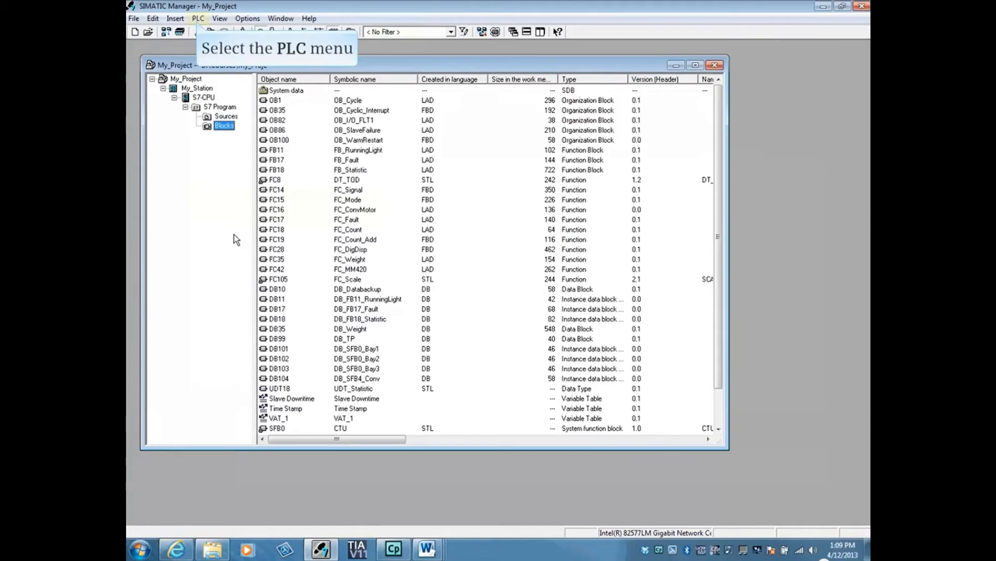
Open the Operating Mode diagnostic setting for My_Project's CPU.
click(198, 20)
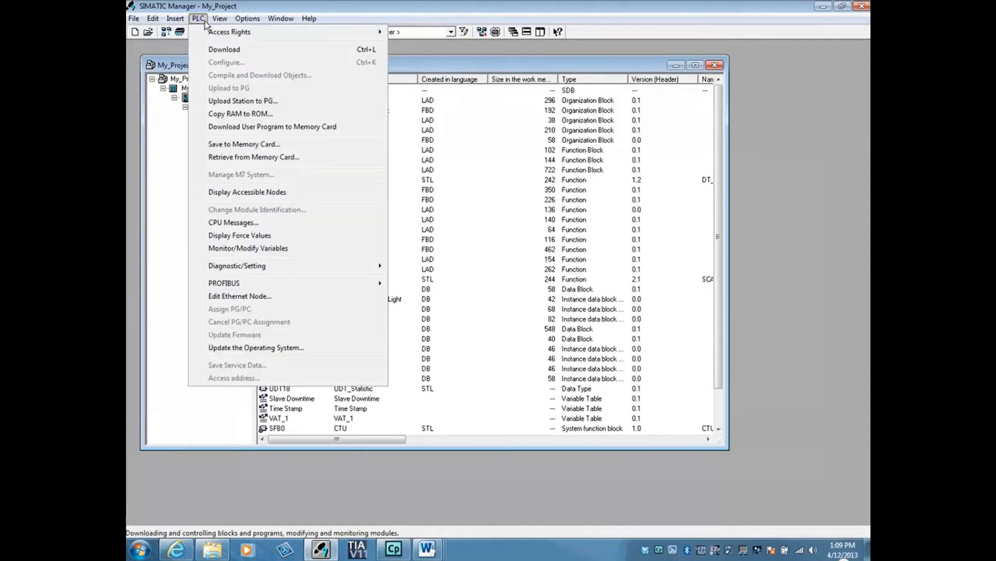
mouse_move(285, 265)
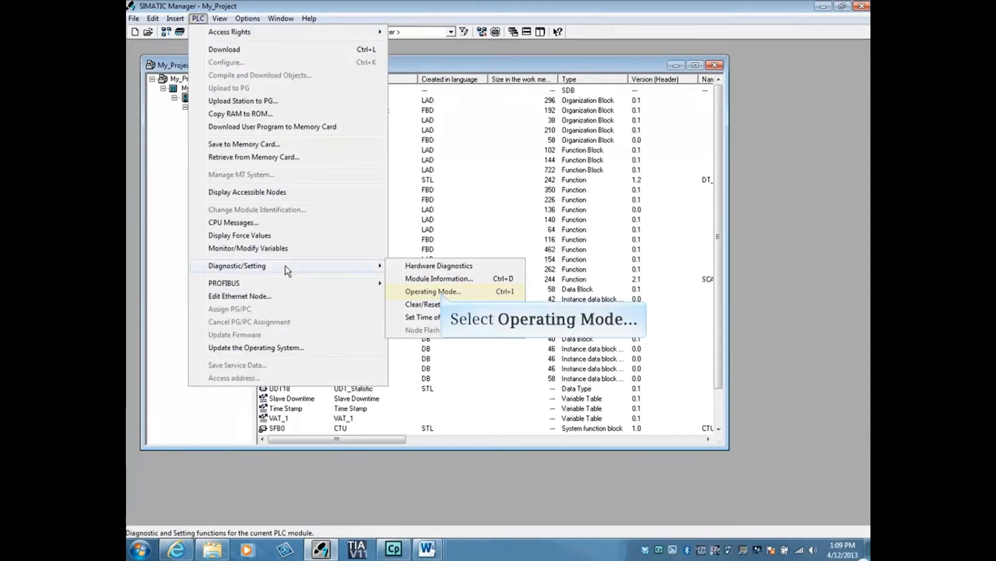
click(442, 292)
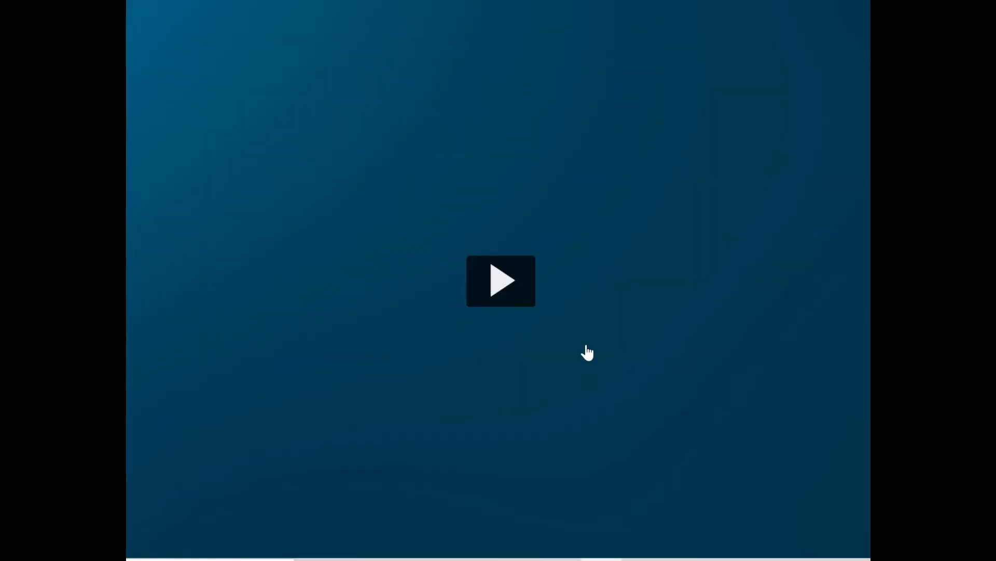
click(523, 301)
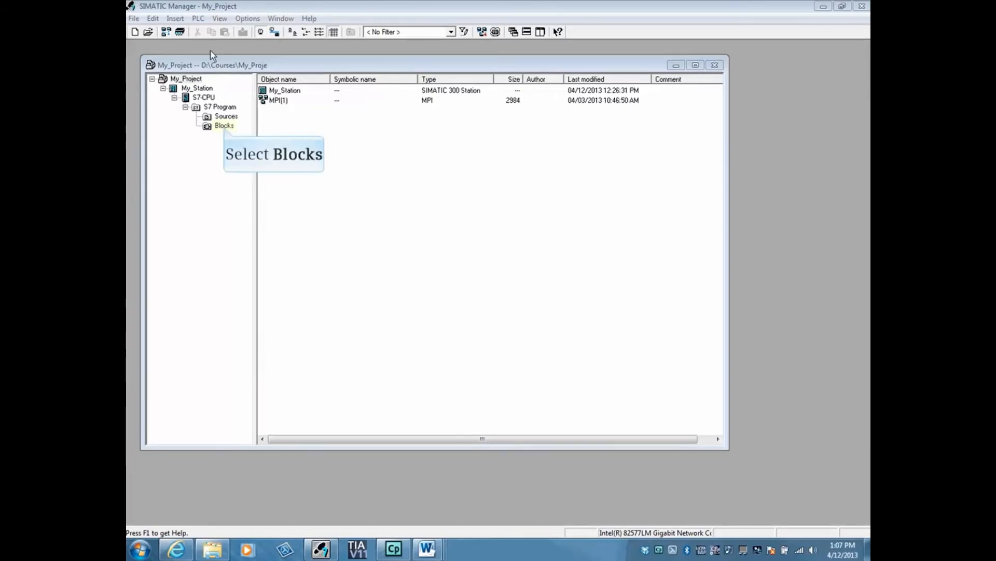
Display My_Project's Blocks folder online, delete every object in it from the CPU, and close the online view.
click(224, 126)
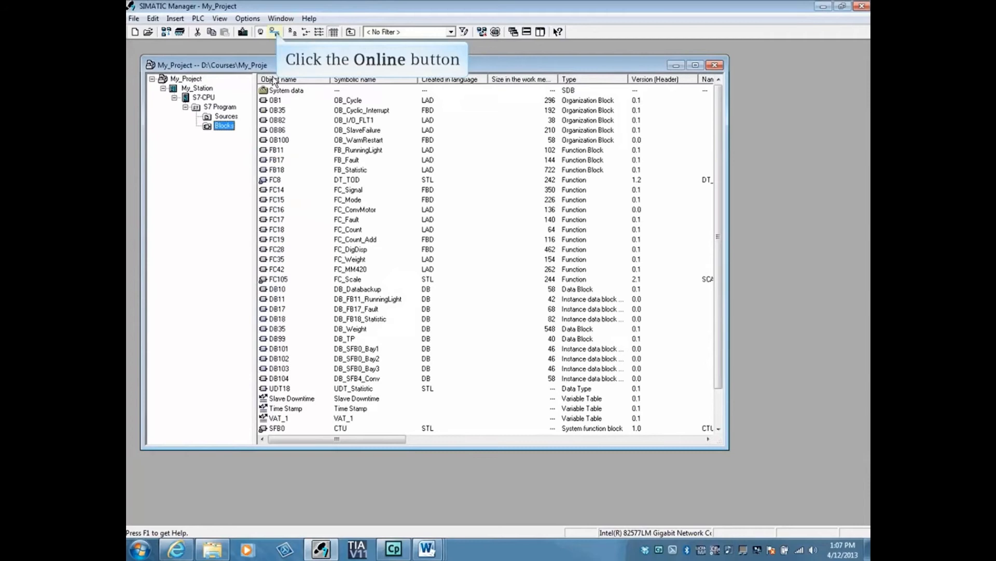
click(275, 31)
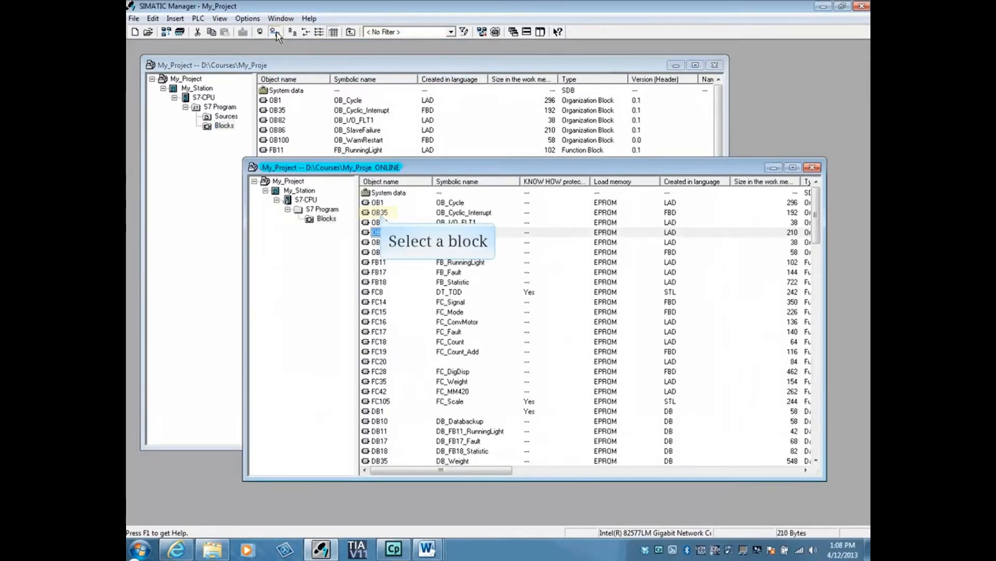
click(381, 213)
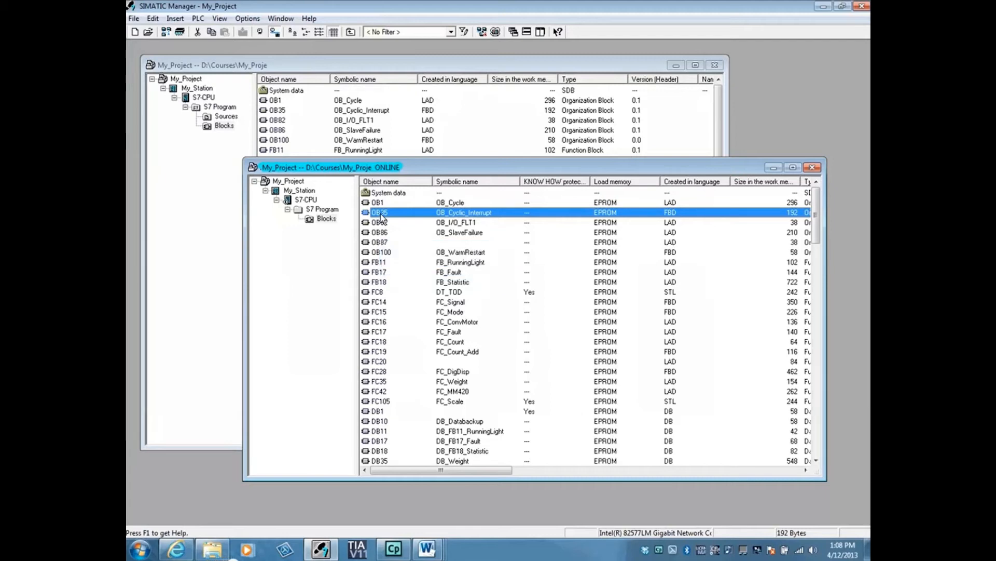
key(ctrl+a)
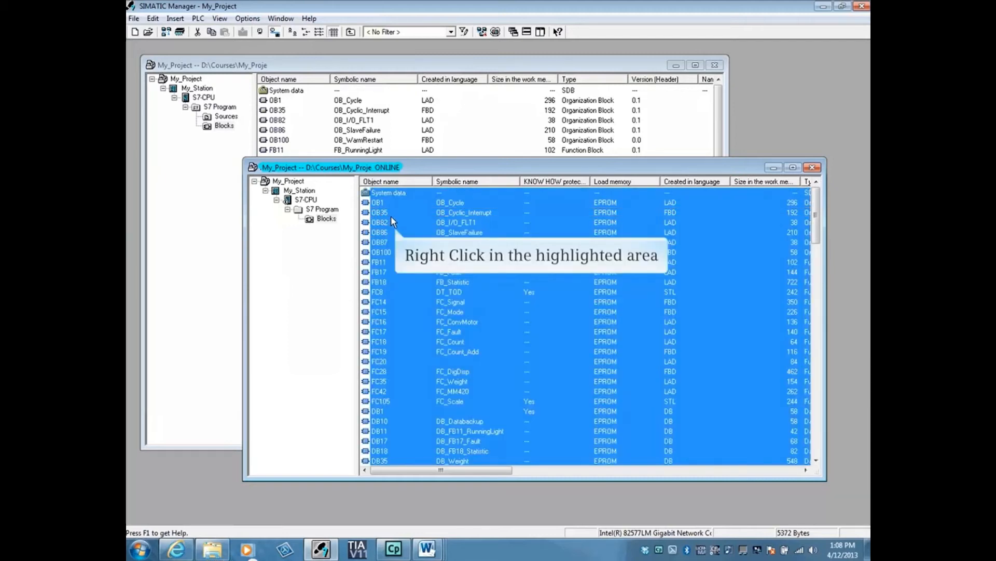
right_click(395, 228)
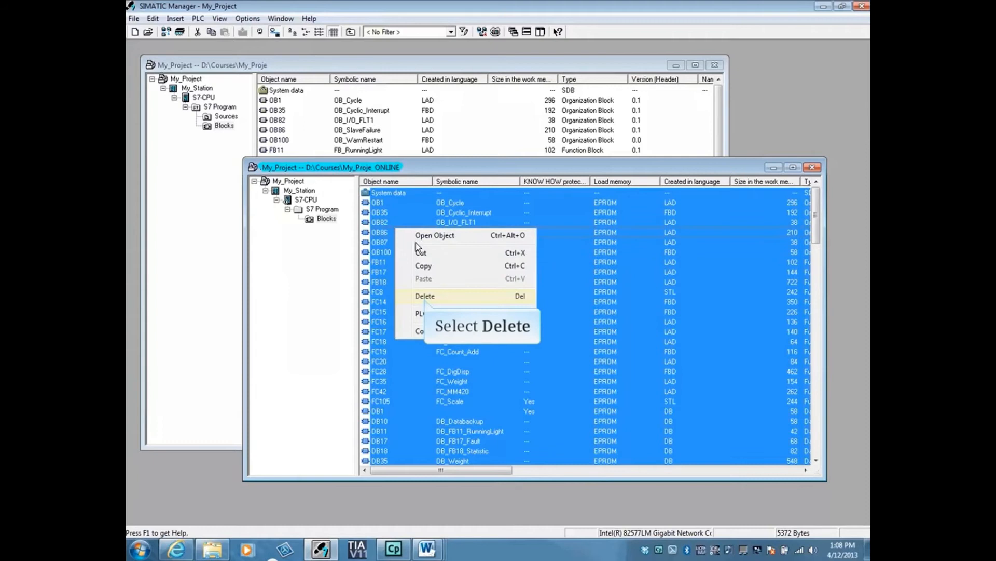
click(425, 296)
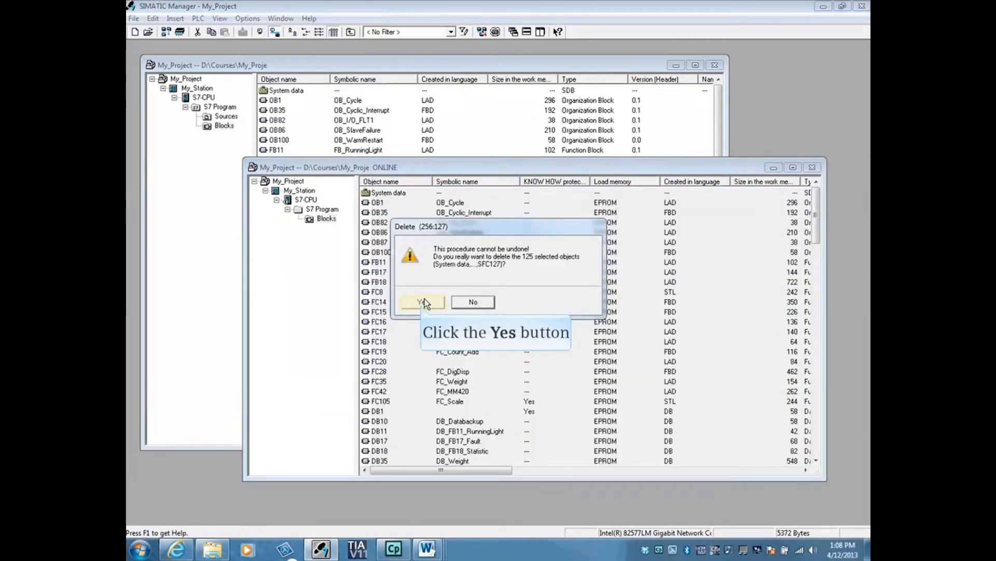
click(421, 304)
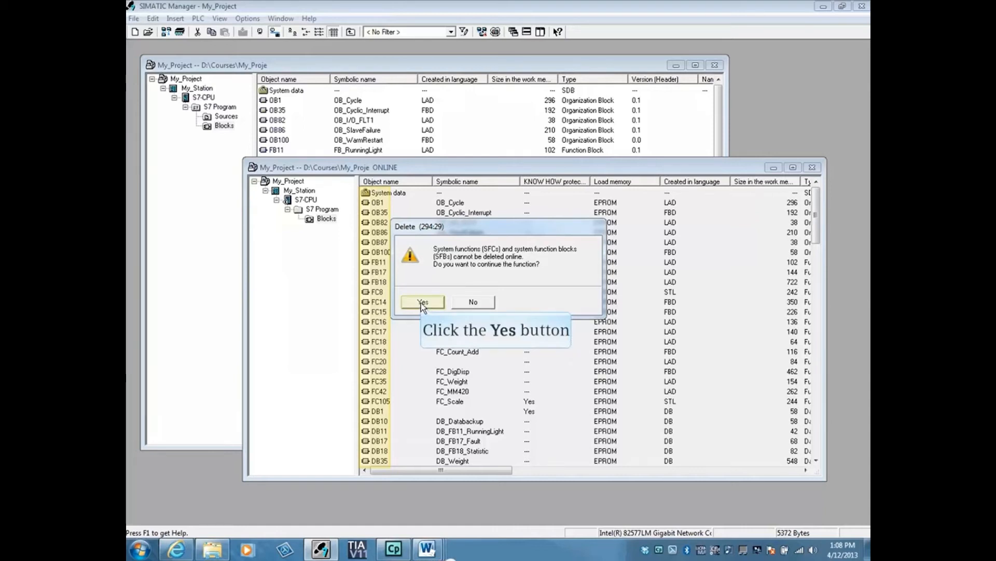
click(421, 303)
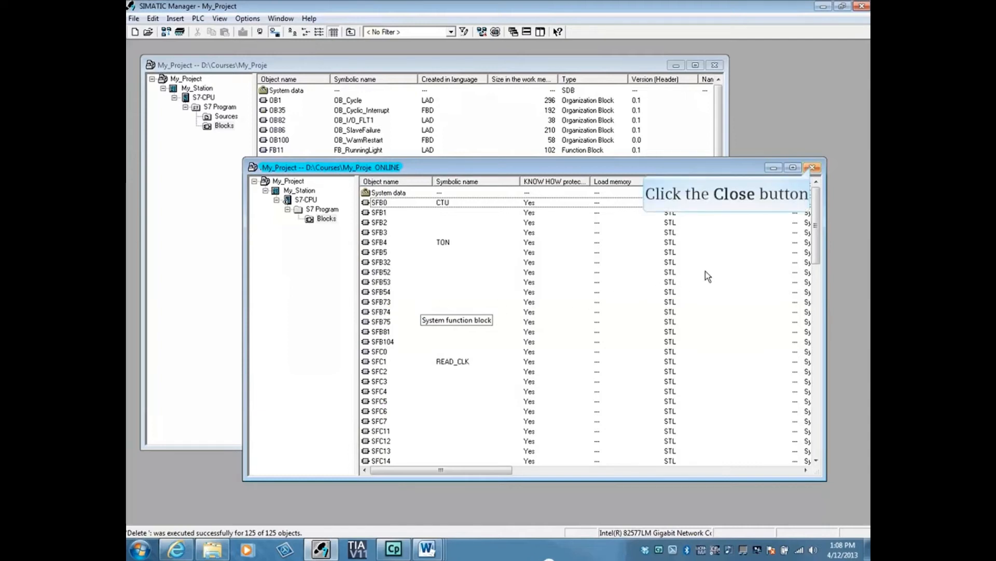
click(812, 167)
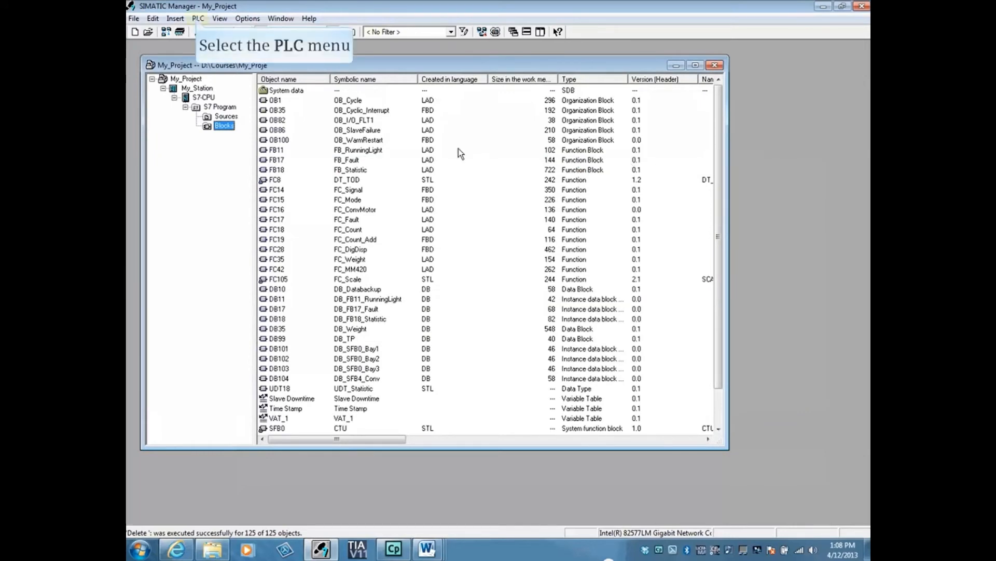
Execute a memory reset of My_Project's CPU with Clear/Reset.
click(198, 19)
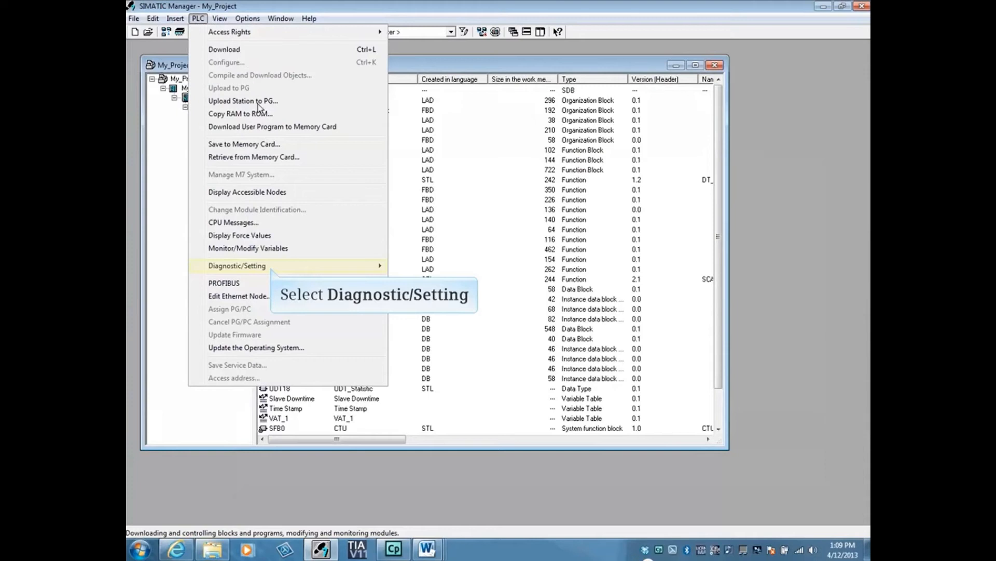
mouse_move(271, 267)
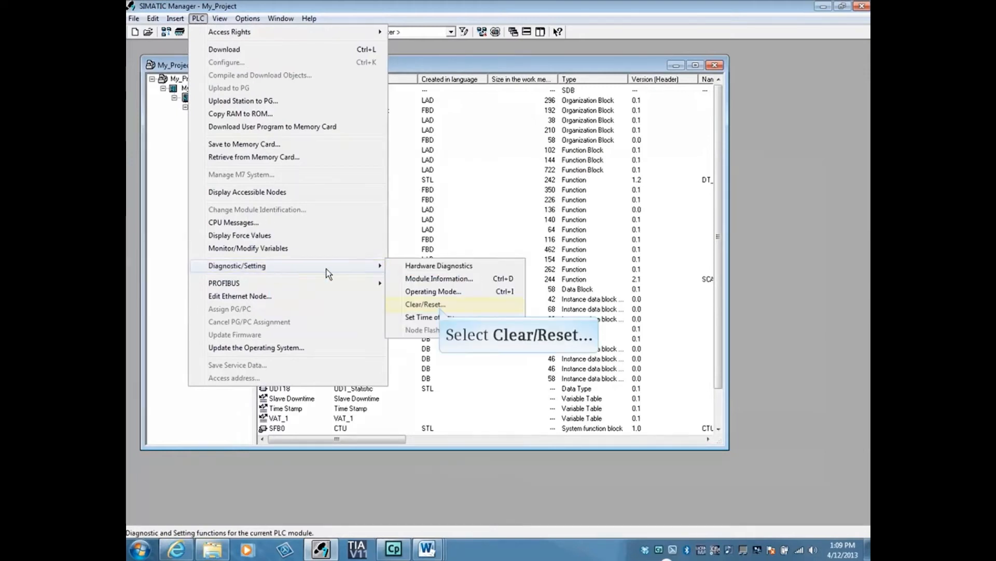
click(440, 308)
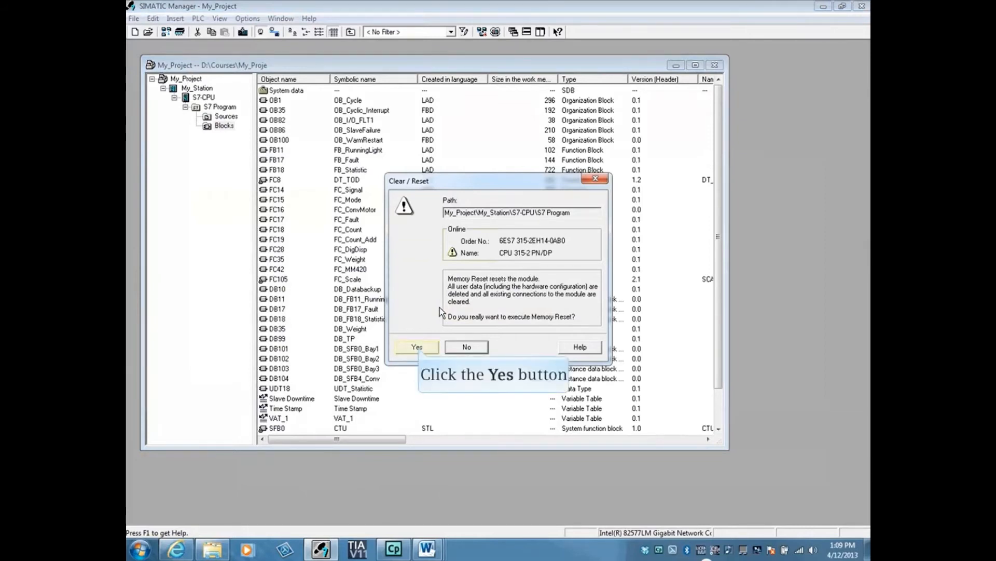
click(417, 348)
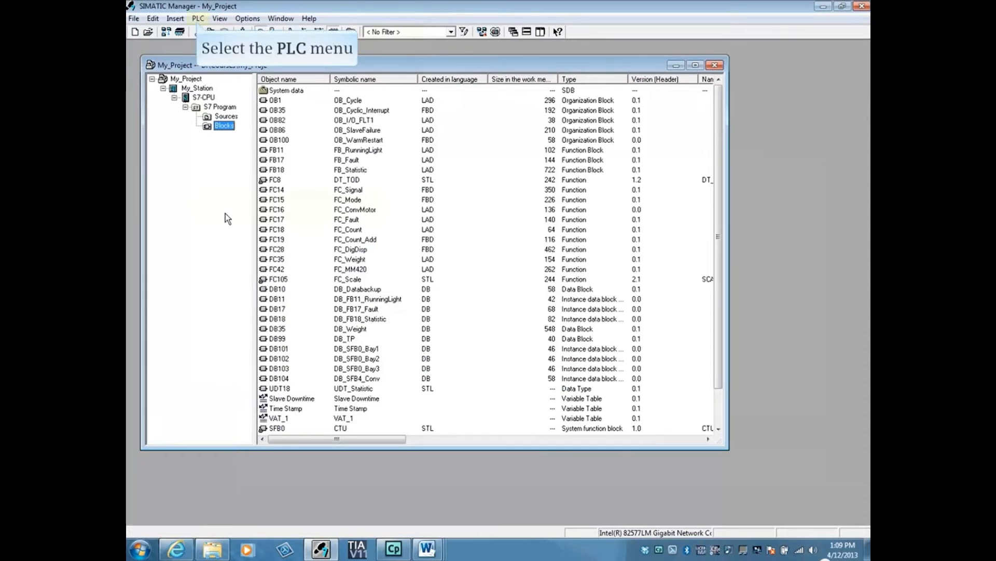
Open the CPU's Operating Mode dialog from My_Project's Blocks folder.
click(199, 18)
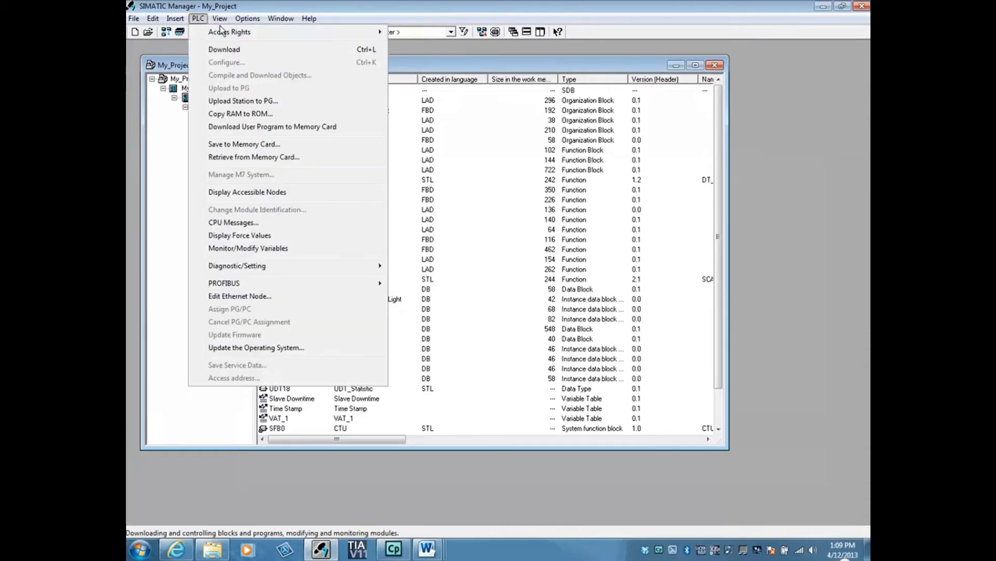
mouse_move(286, 266)
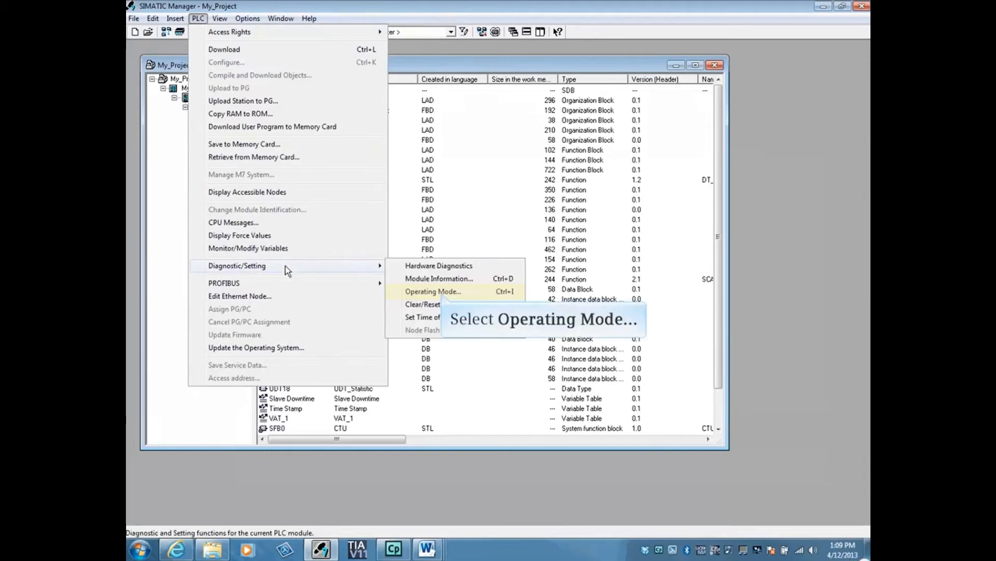
click(442, 293)
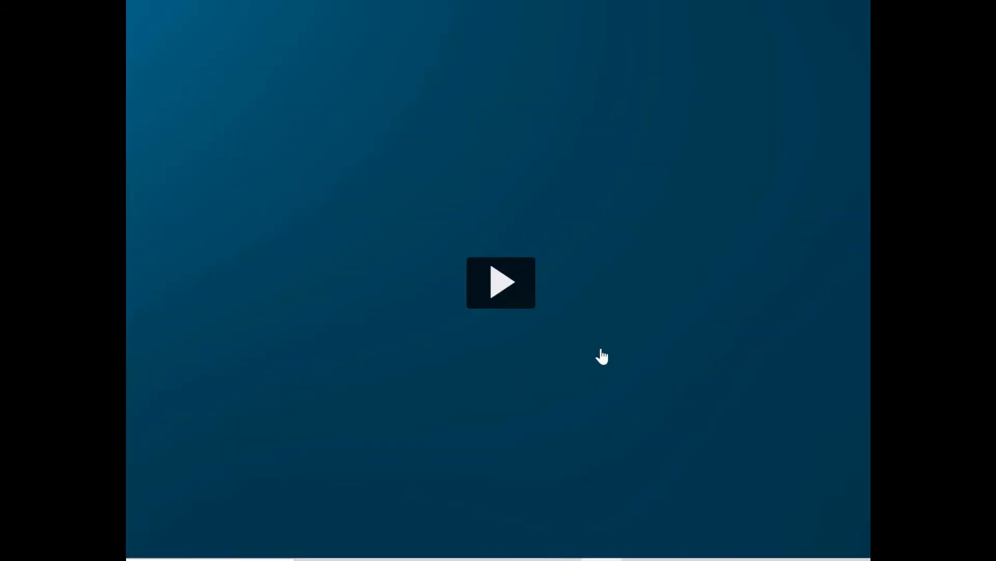
click(505, 306)
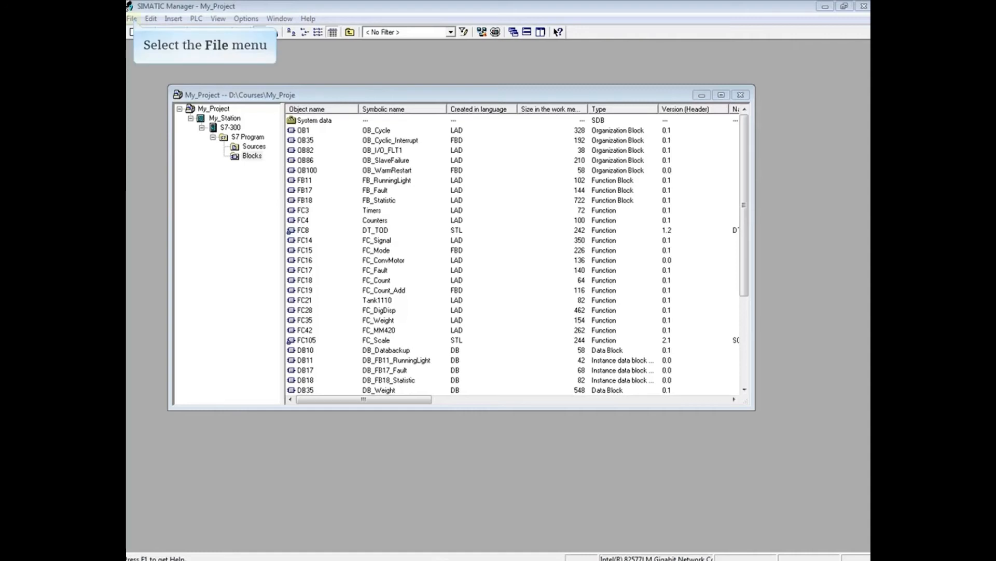
click(132, 18)
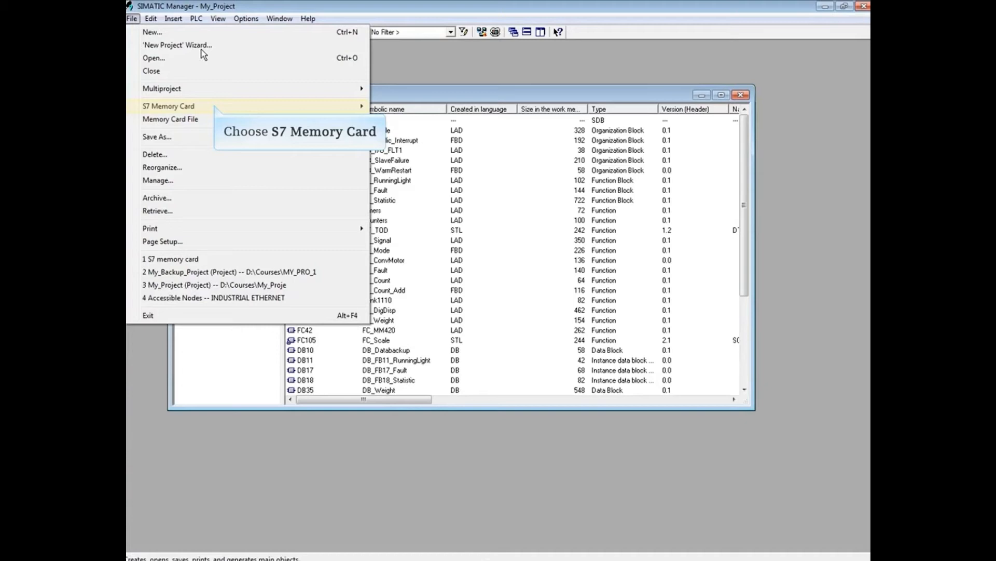
mouse_move(215, 106)
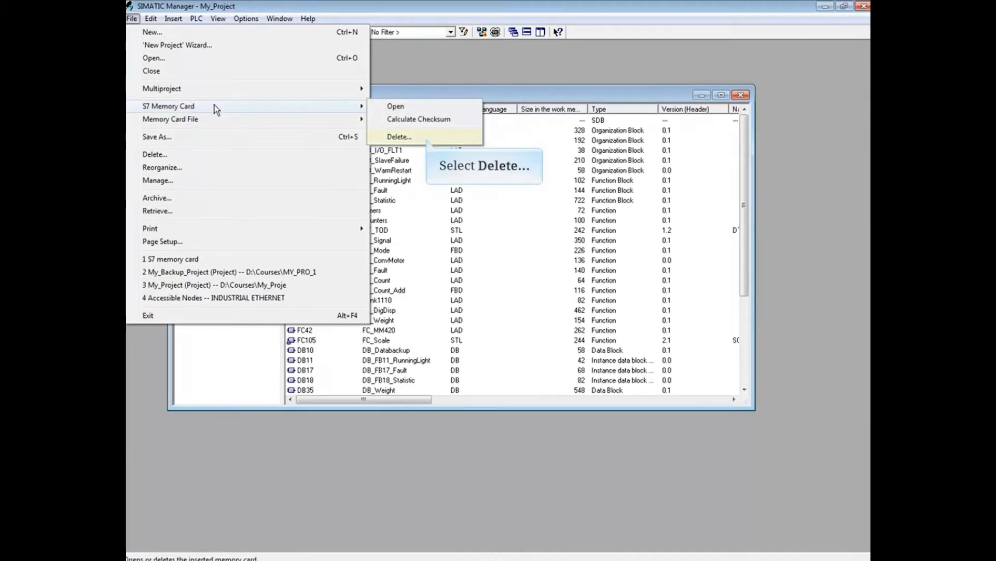
click(426, 138)
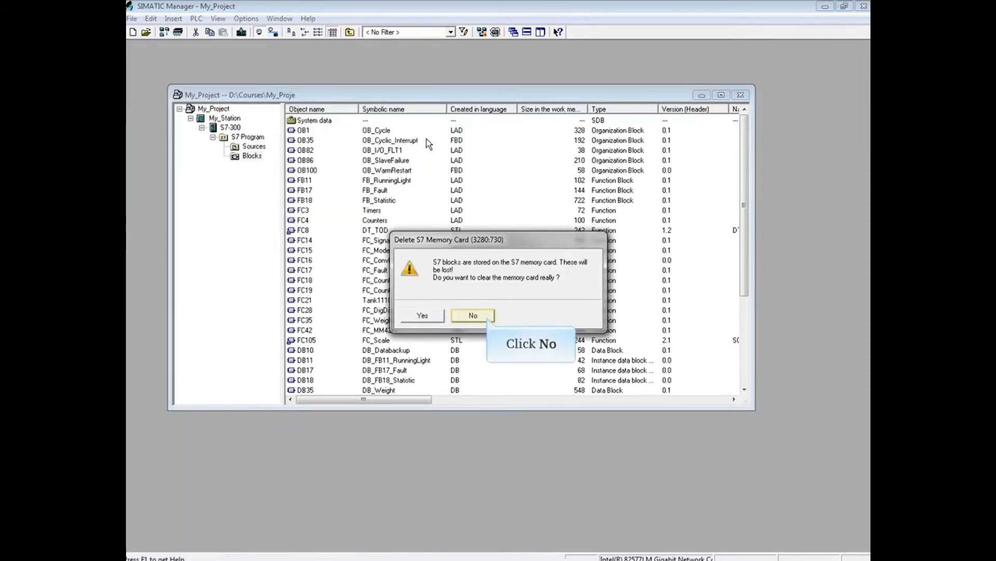
click(485, 317)
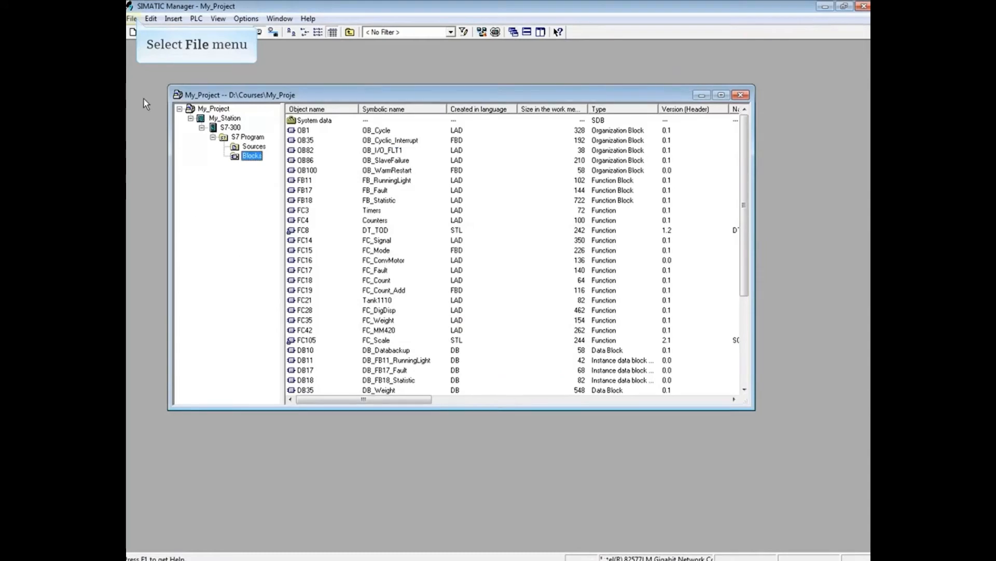
Open the S7 memory card, delete its contents completely, and close the memory card window.
click(136, 20)
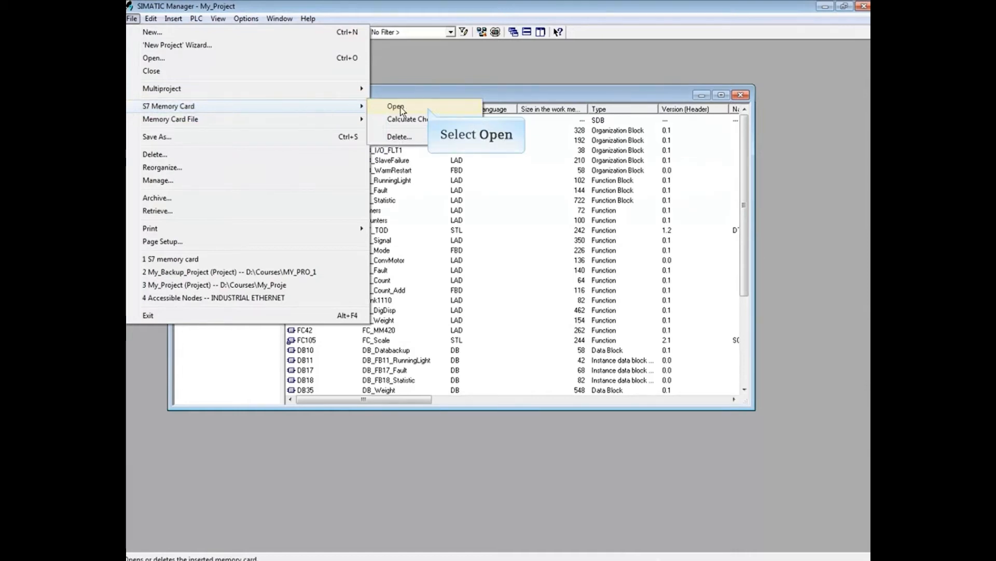
click(428, 107)
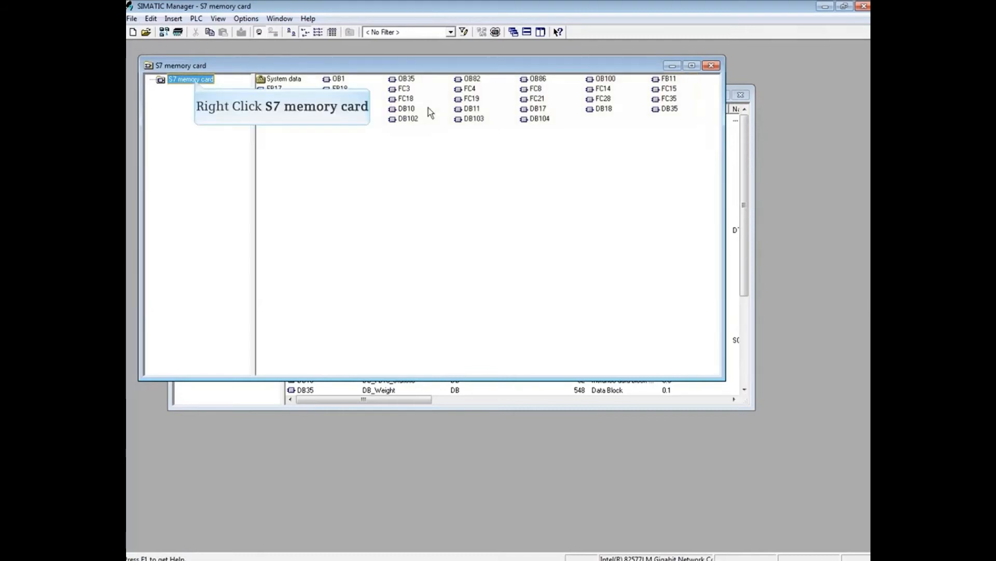
right_click(196, 82)
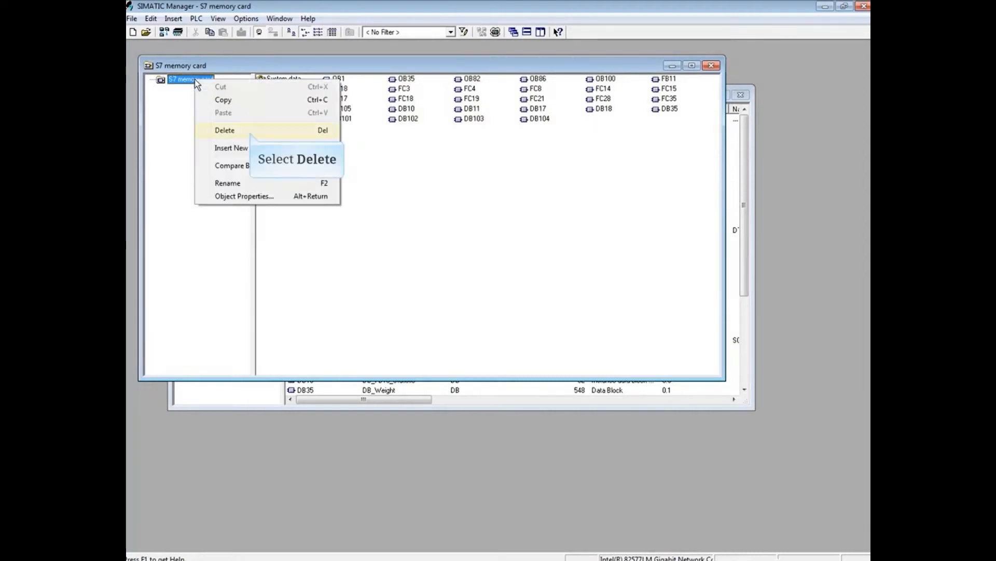
click(250, 134)
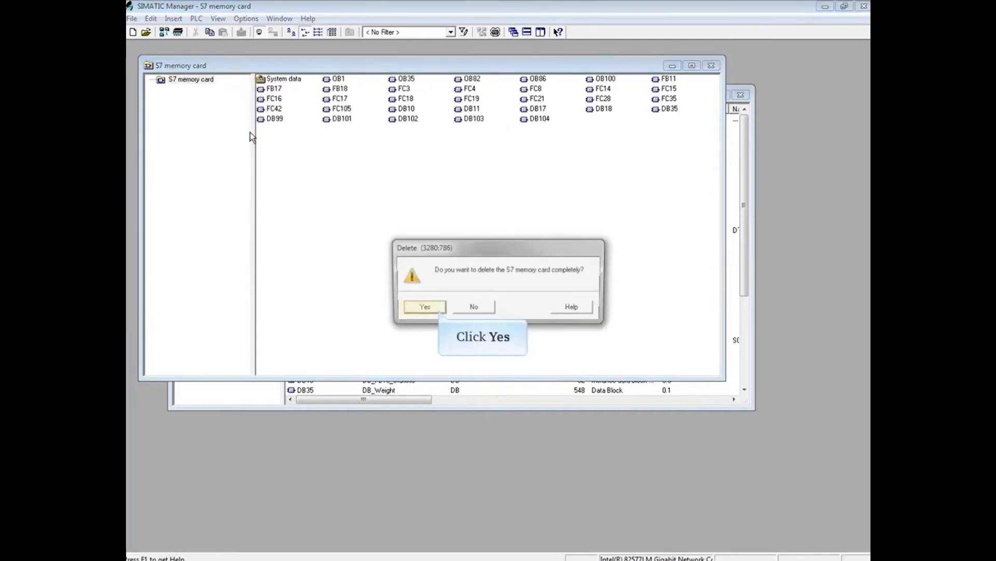
click(439, 310)
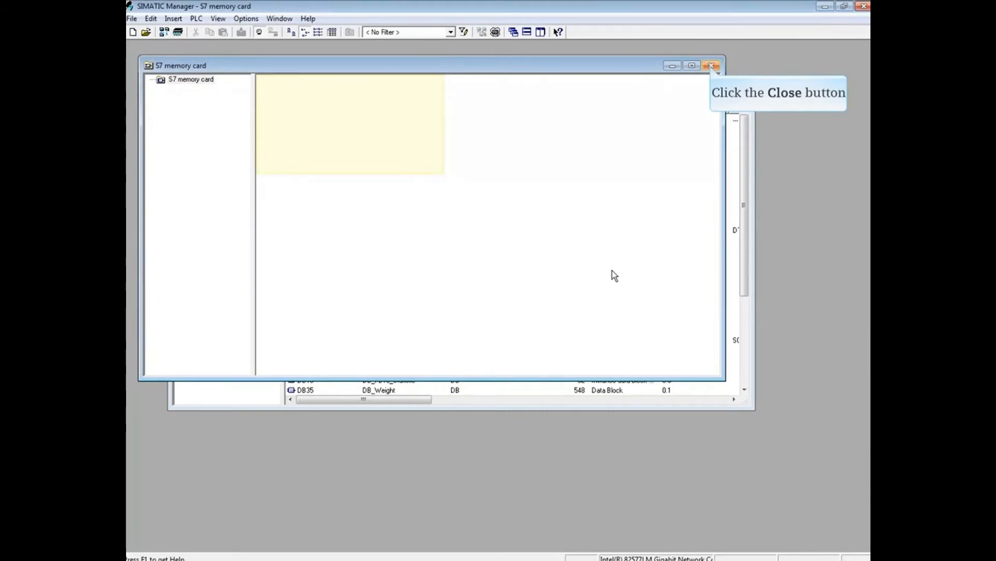
click(712, 65)
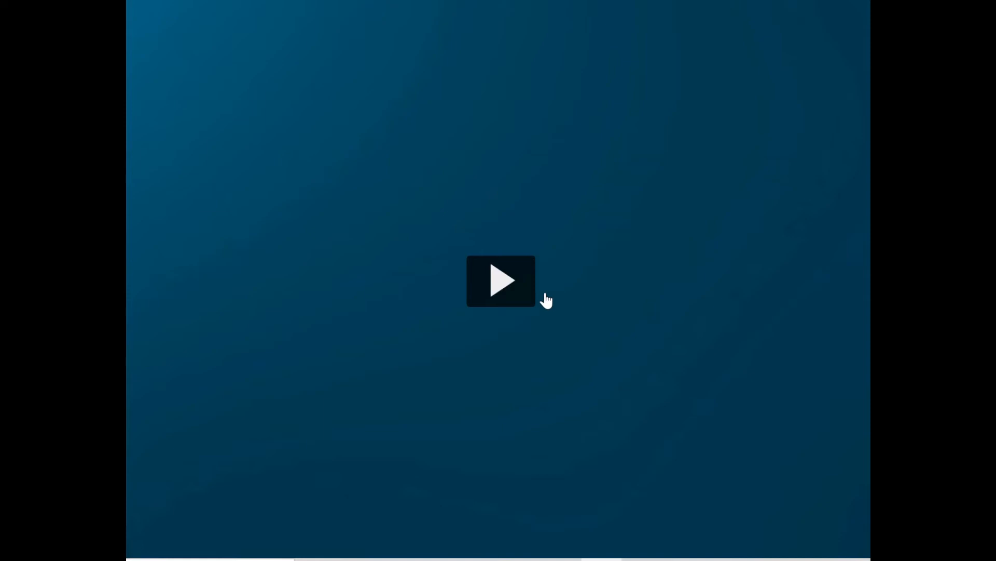
click(546, 301)
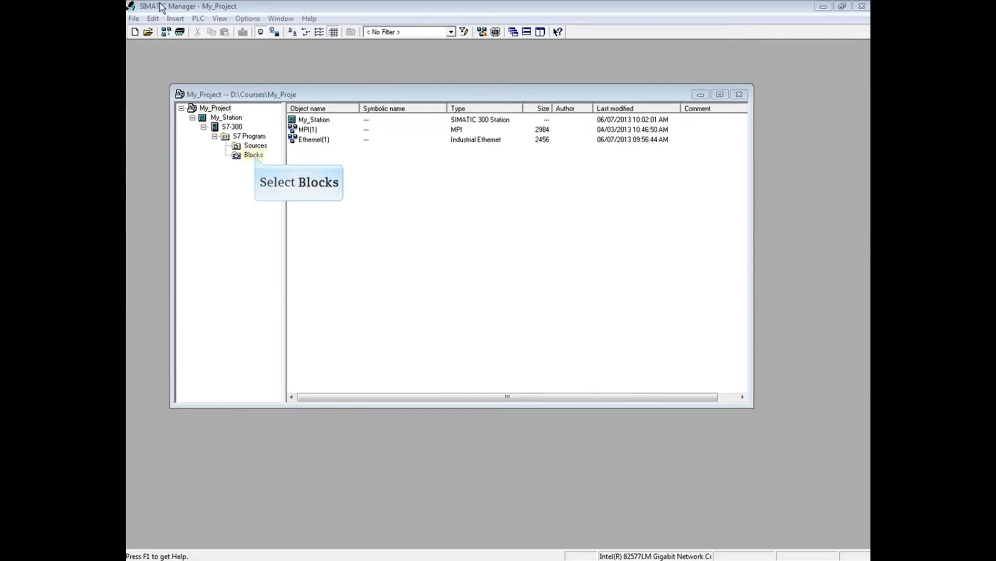
Run an ONLINE/Offline code comparison of My_Project's Blocks folder and hide data blocks with different actual values in the results.
click(254, 155)
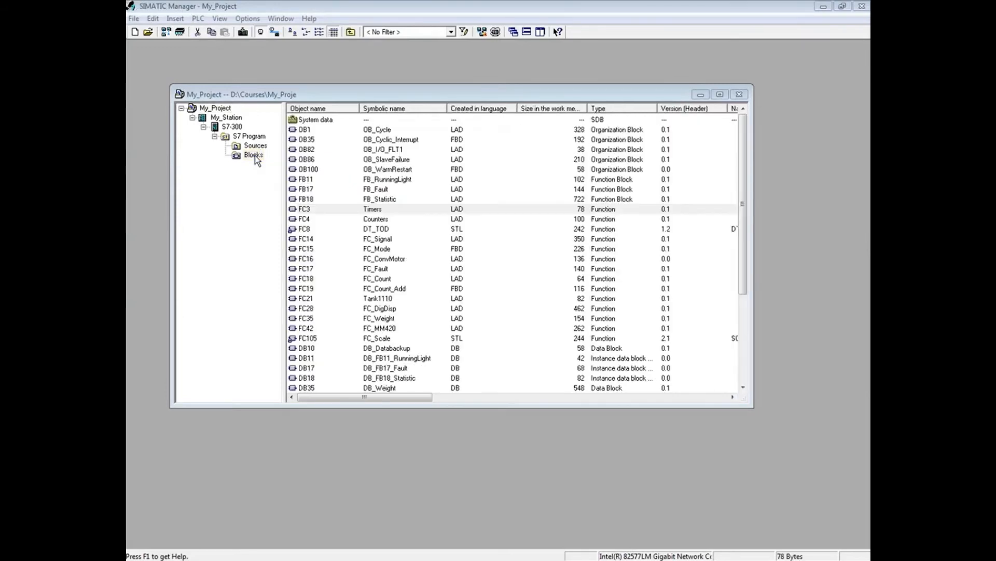
click(248, 19)
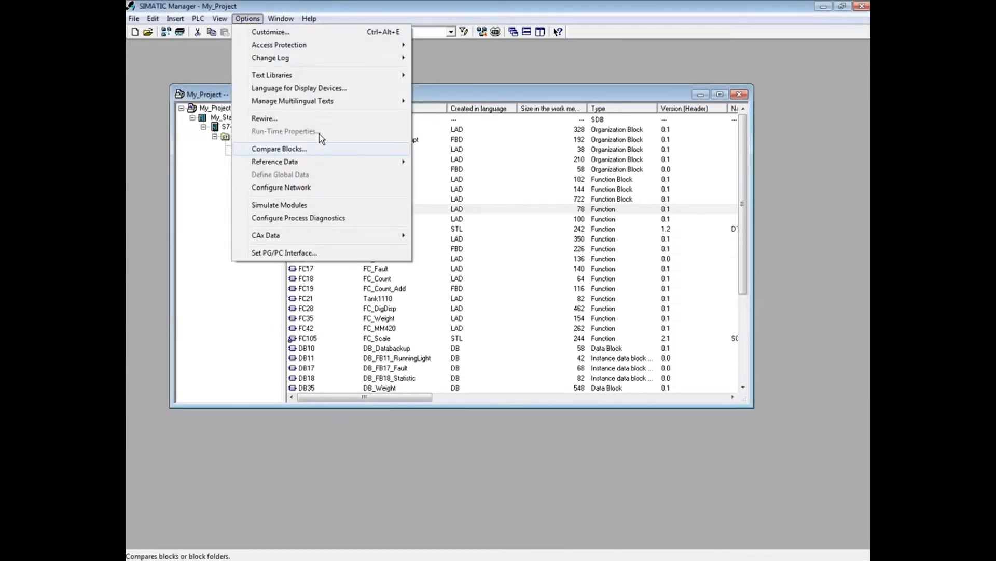
click(320, 150)
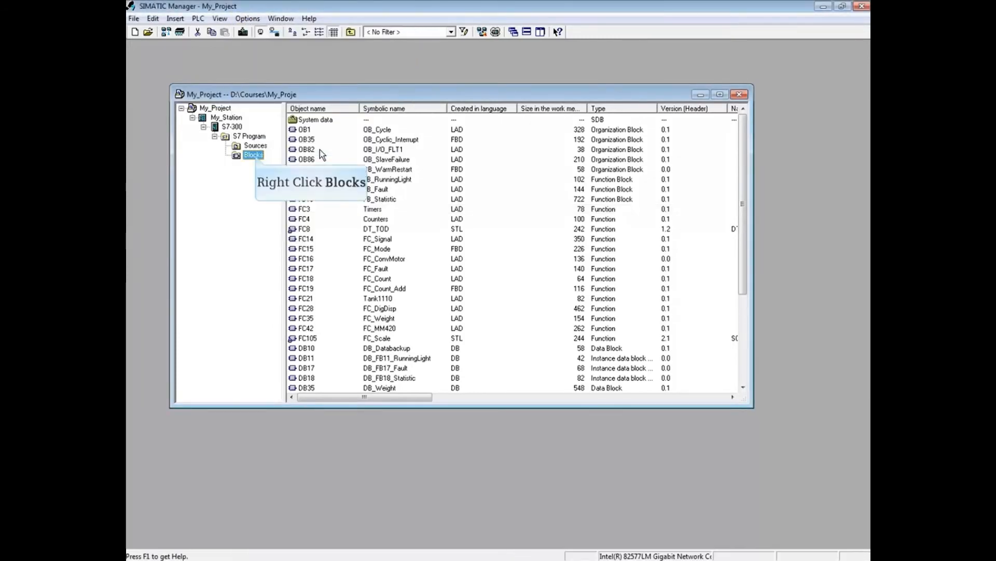
right_click(256, 157)
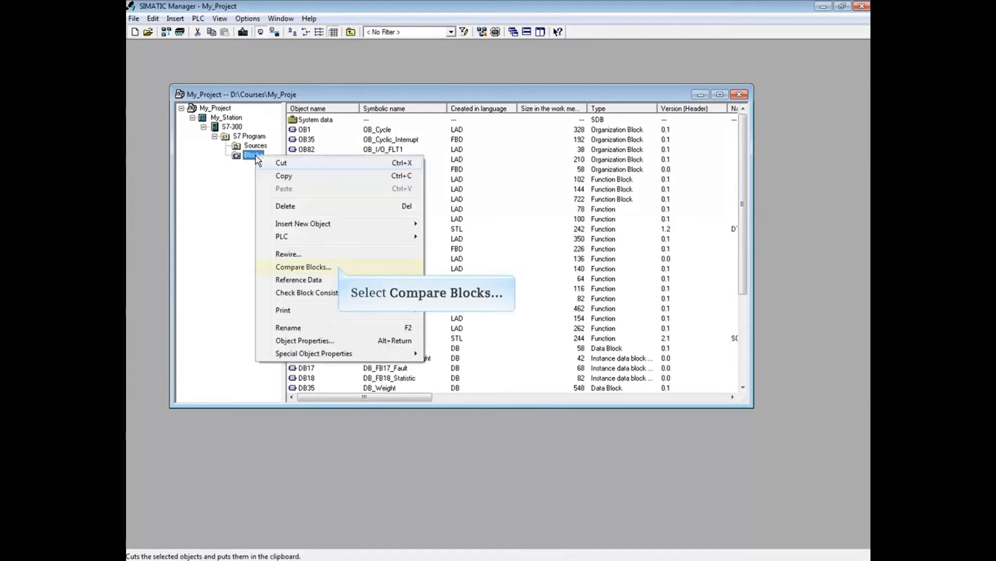
click(339, 268)
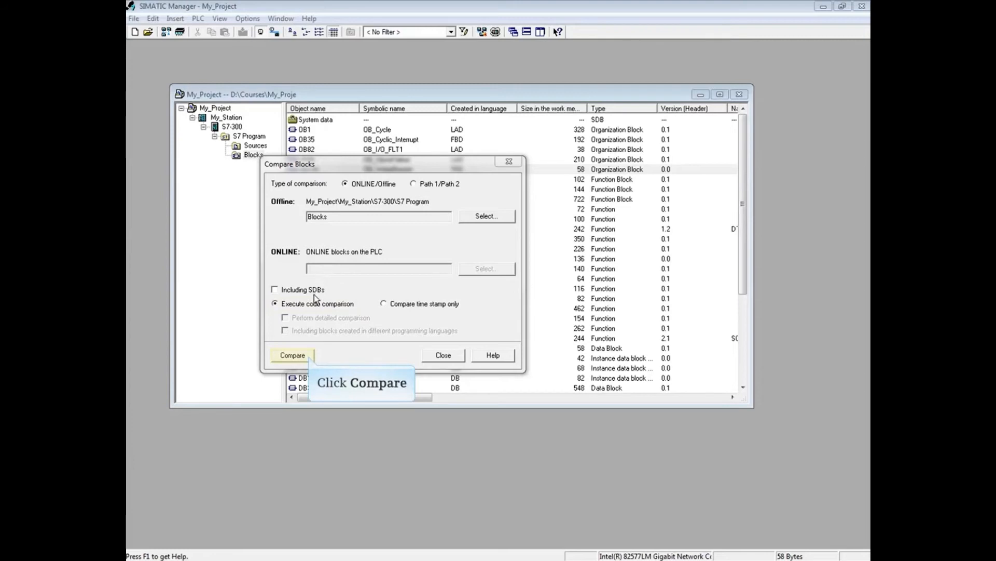
click(307, 355)
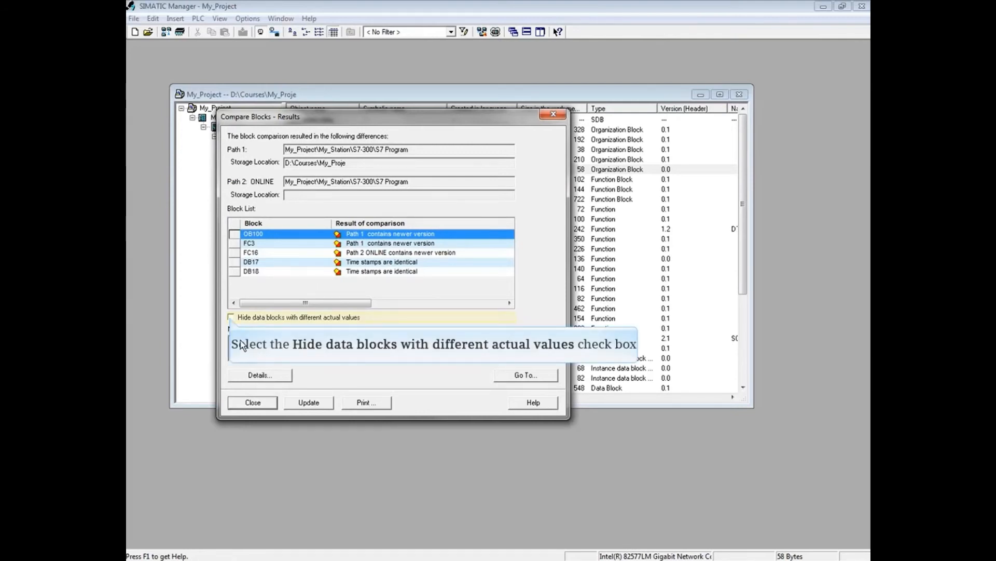
click(231, 317)
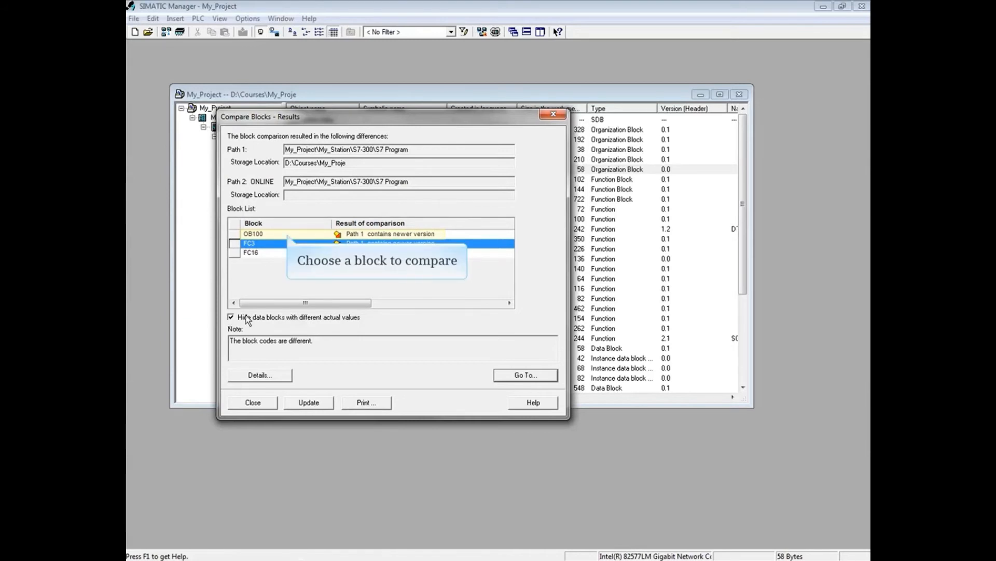
View the comparison details of block OB100 and close them.
click(287, 234)
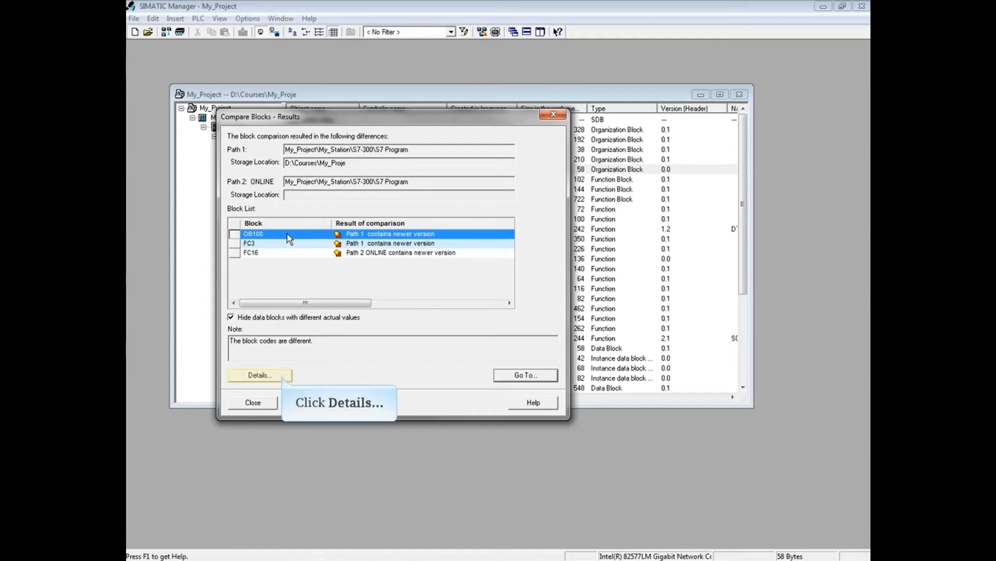
click(282, 376)
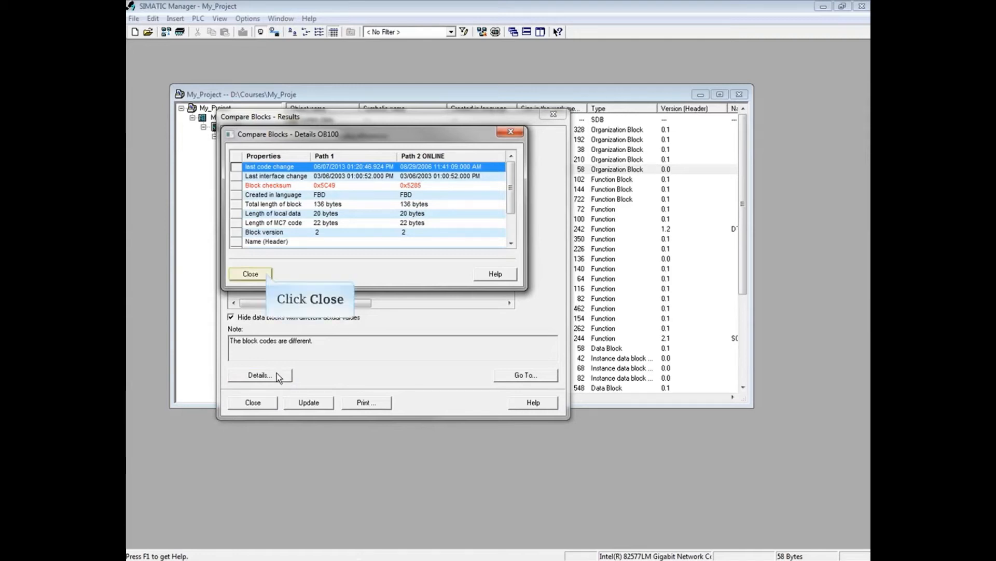
click(266, 273)
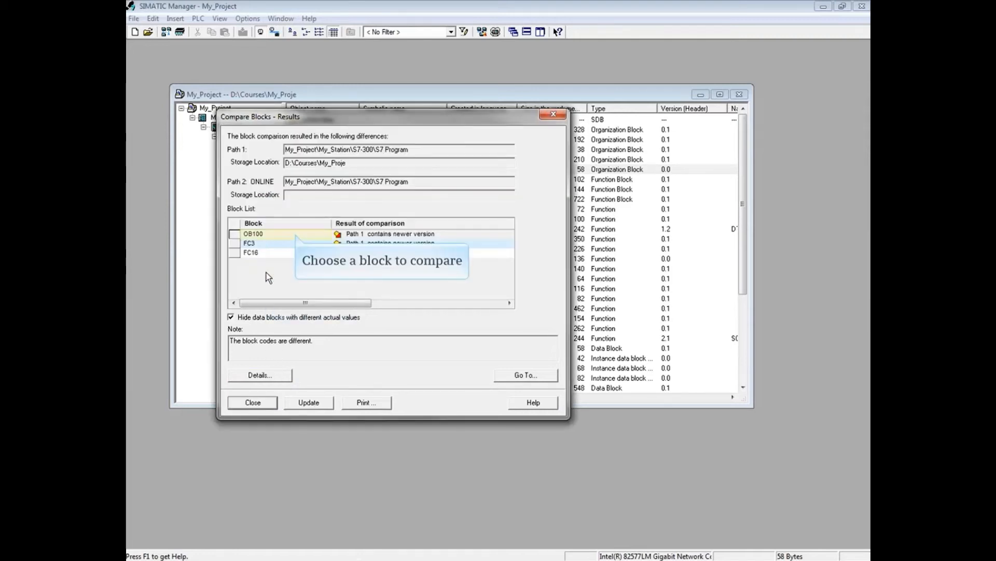
Show OB100's offline and online code side by side, examine the Network 2 difference, and close the editor.
click(295, 233)
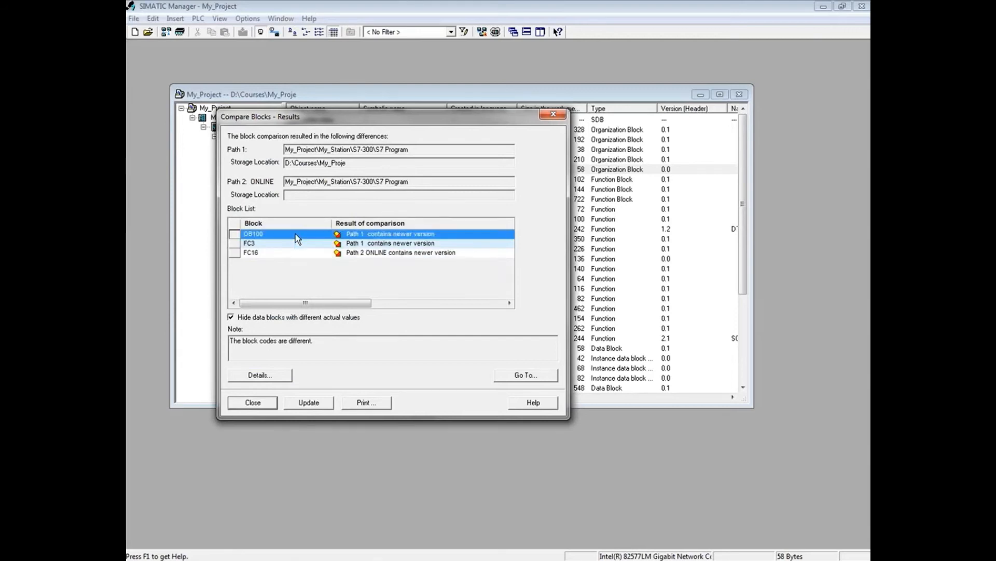
click(546, 376)
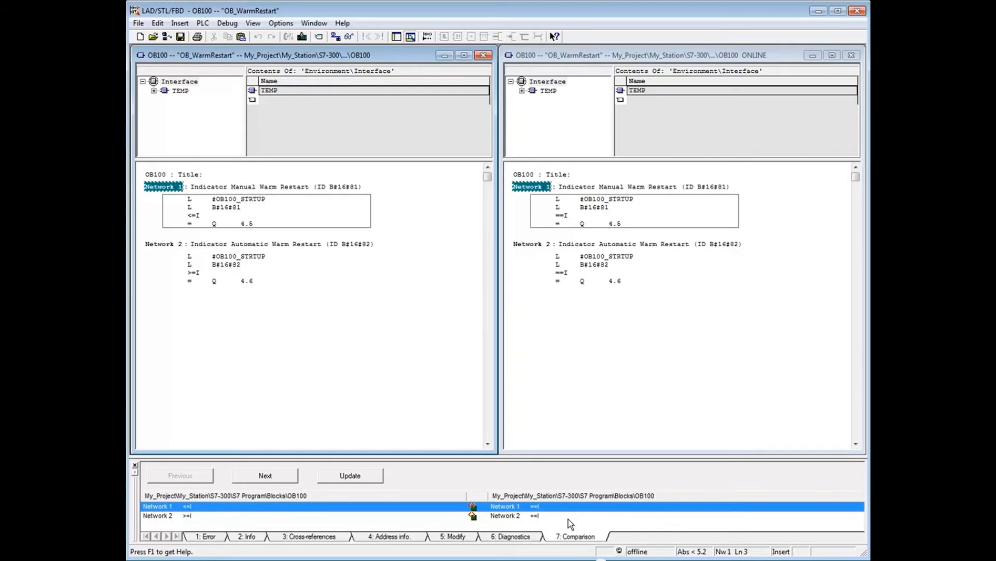
click(568, 519)
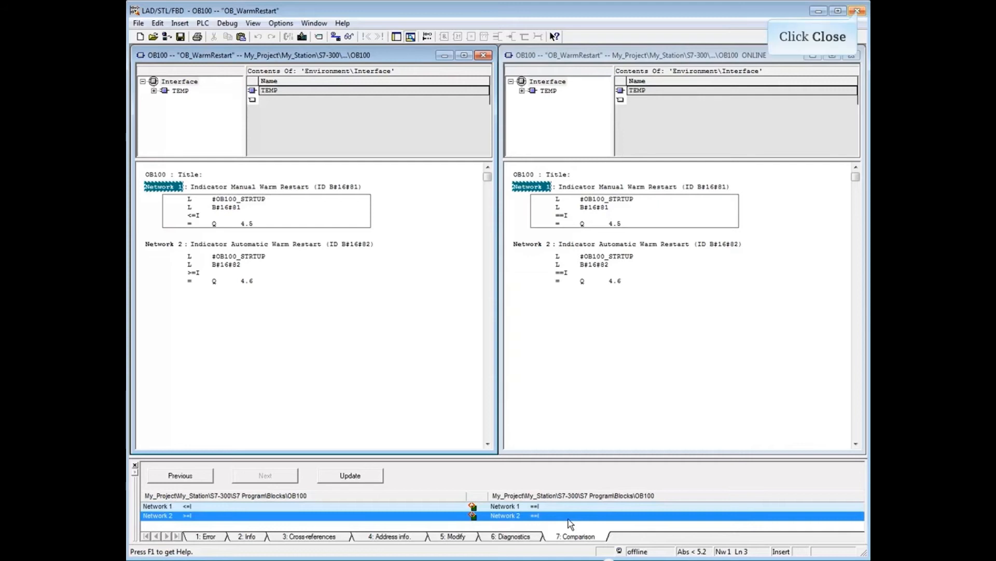
click(858, 11)
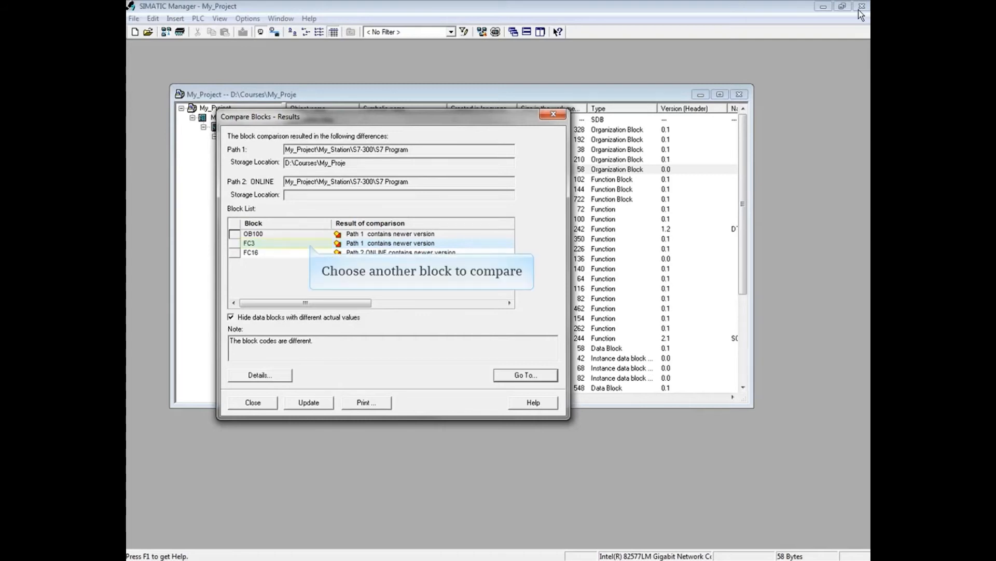
View the comparison details of block FC3 and close them.
click(310, 243)
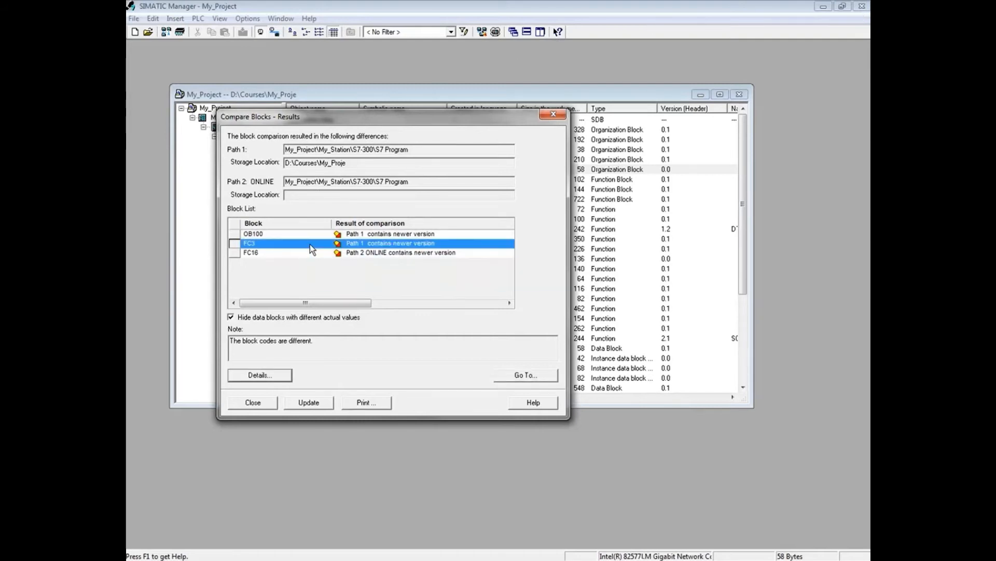
click(280, 377)
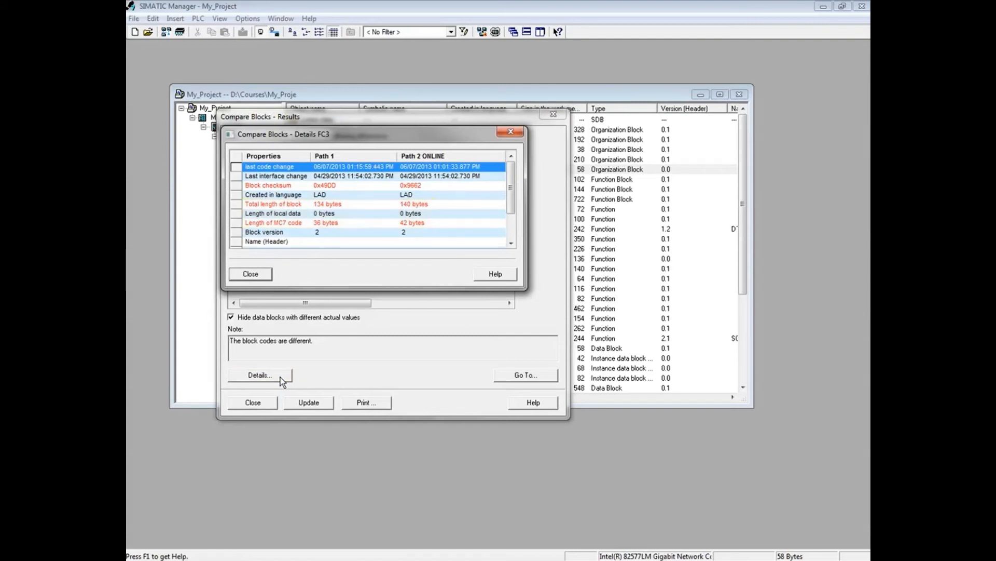
click(267, 273)
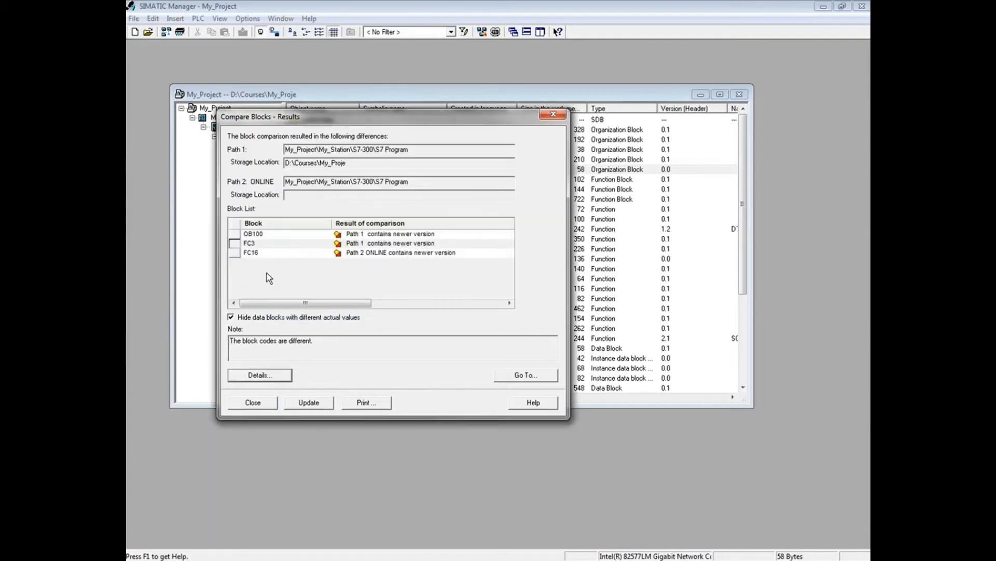
Show FC3's offline and online code side by side, examine the I0.4 contact in the online Network 3, and close the editor.
click(545, 379)
click(616, 508)
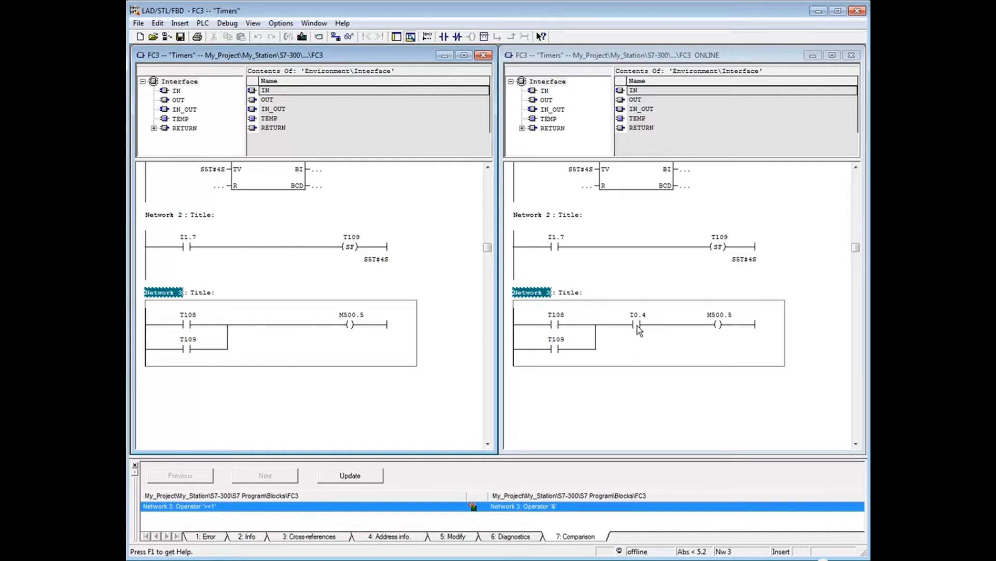
click(638, 329)
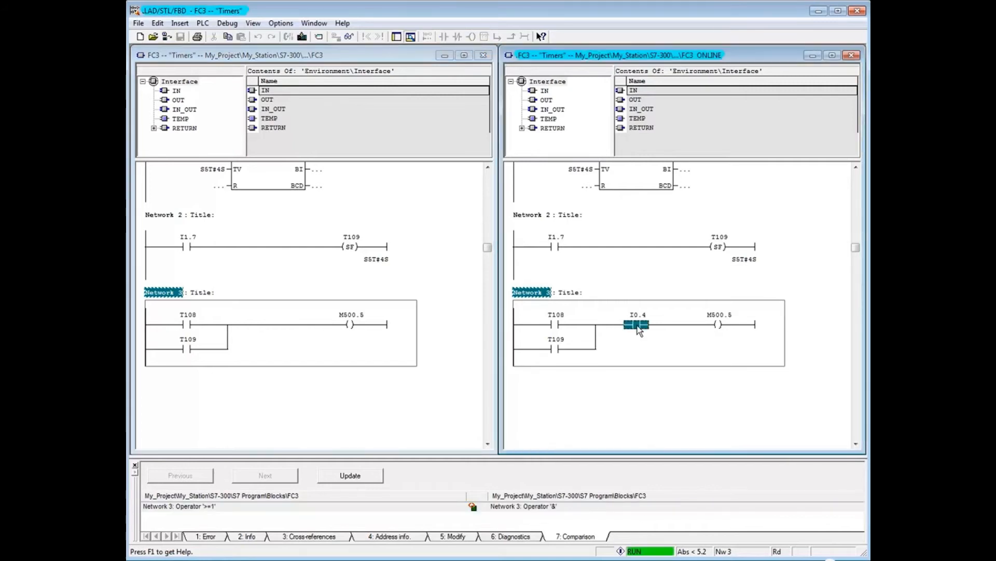
click(858, 11)
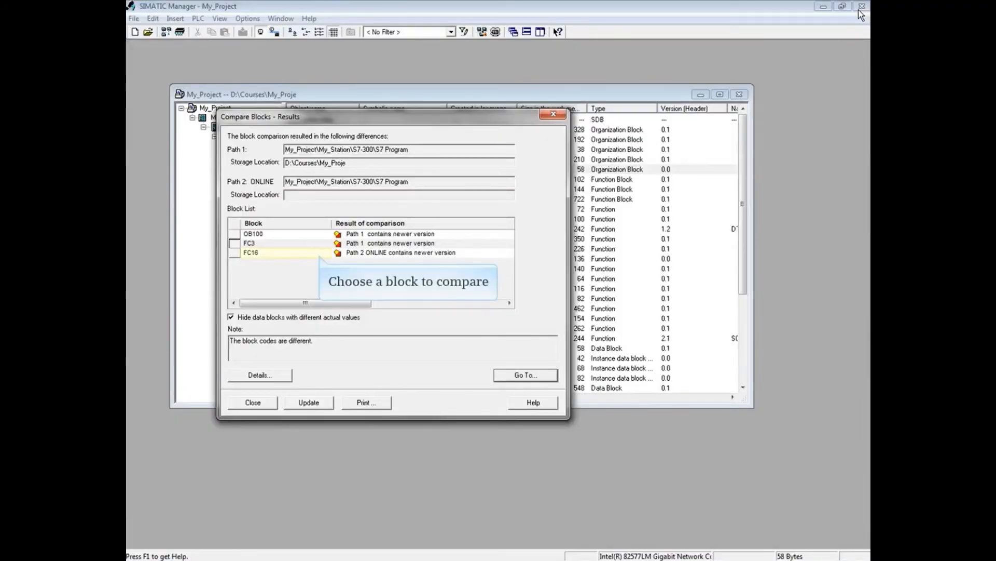
Show FC16's offline and online code side by side and examine the M87.5 coil in the online Network 4.
click(319, 255)
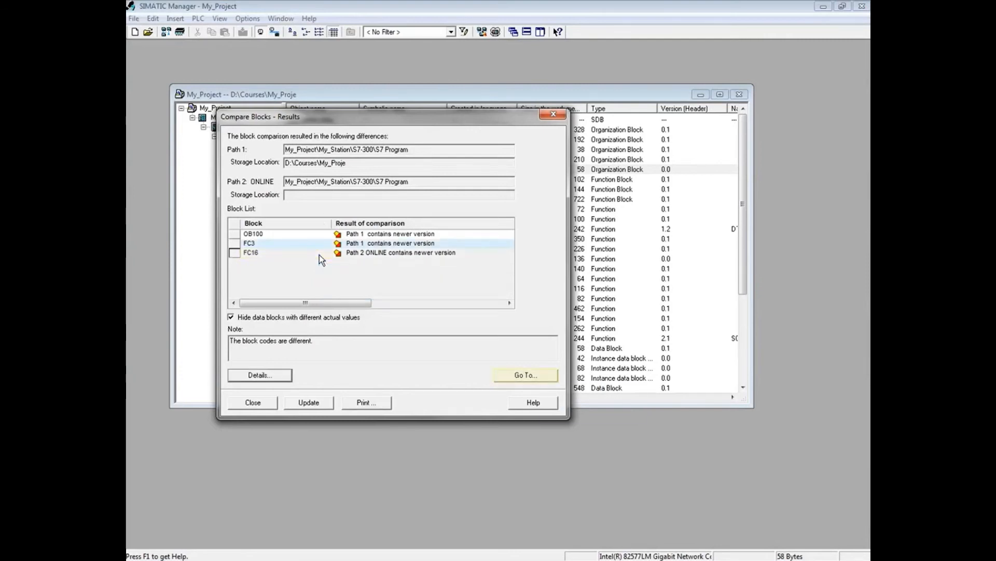
click(525, 375)
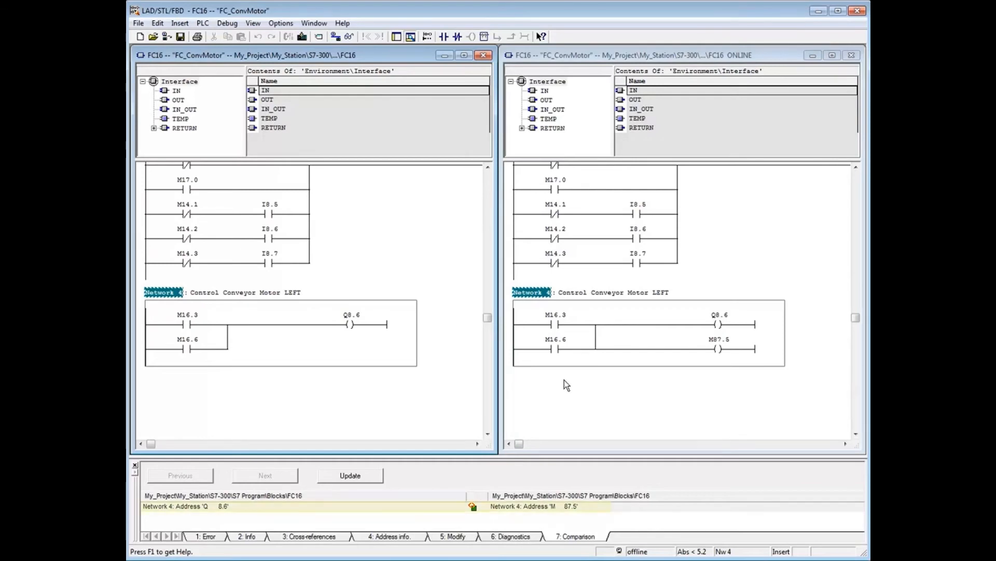
click(606, 507)
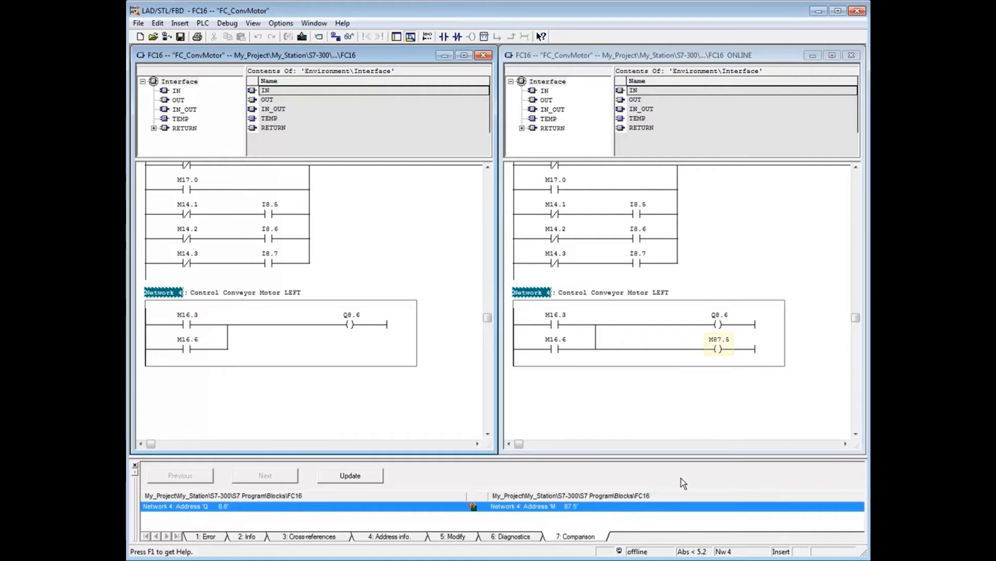
click(718, 349)
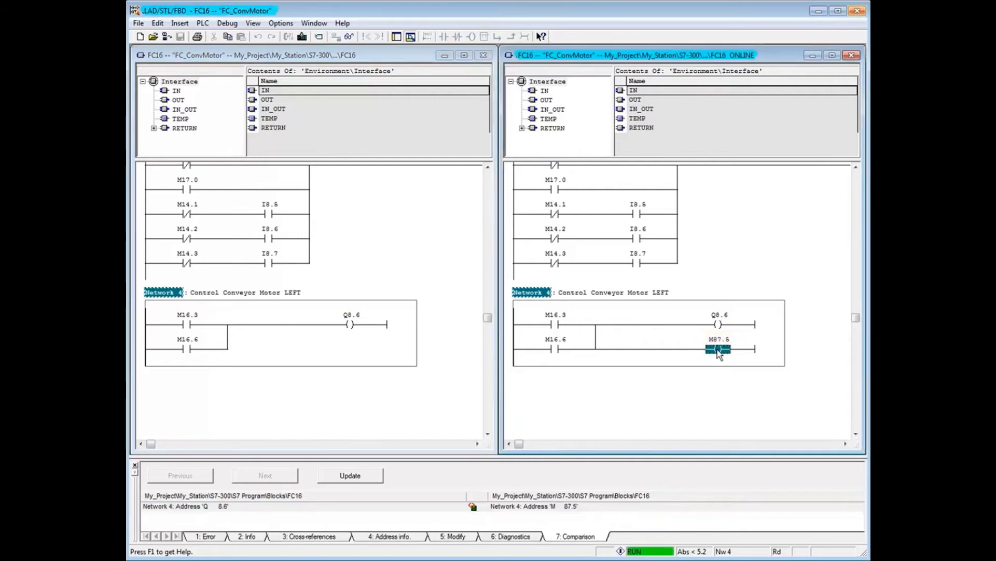
Close the FC16 editor, the comparison results and the Compare Blocks dialog.
click(857, 11)
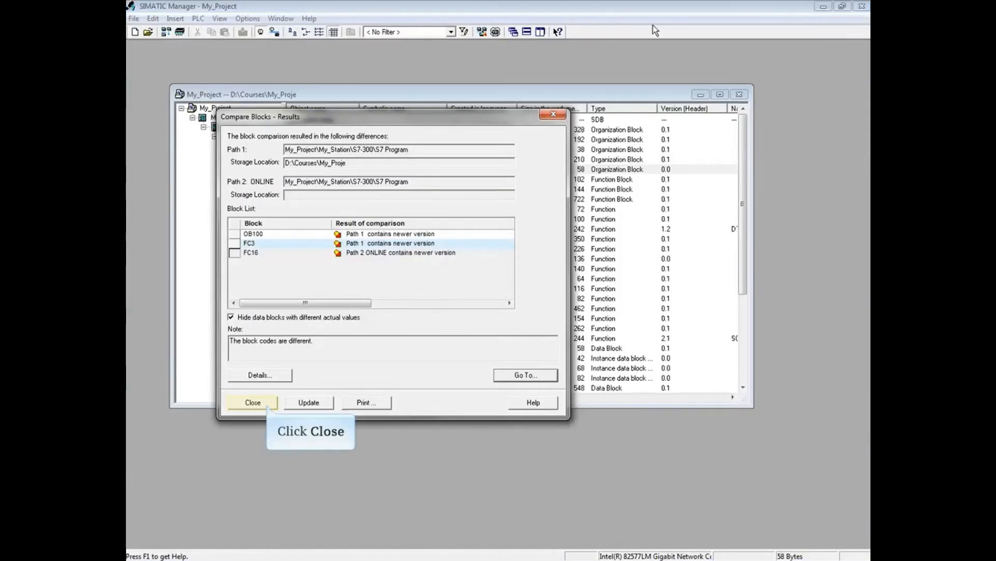
click(265, 402)
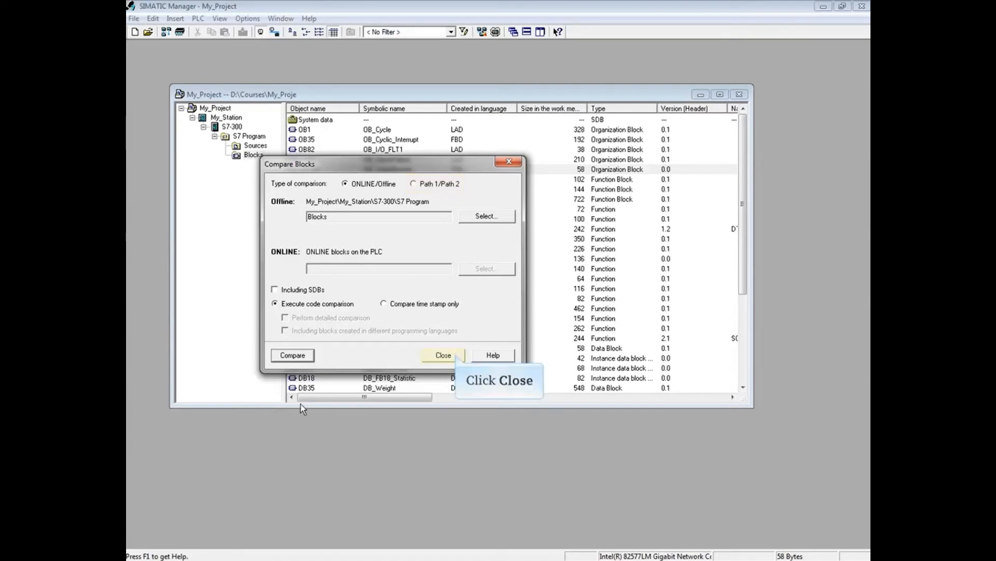
click(452, 355)
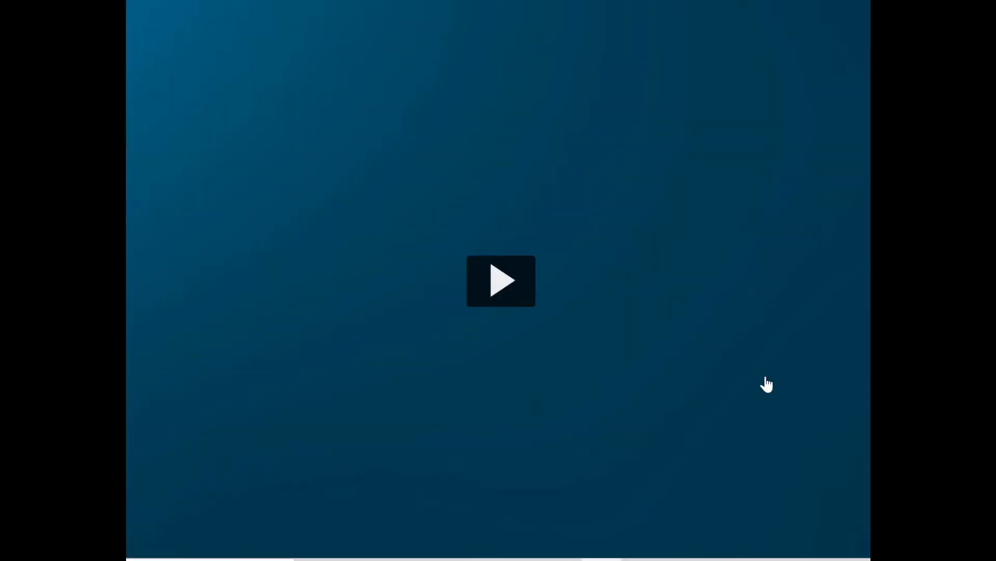
click(773, 382)
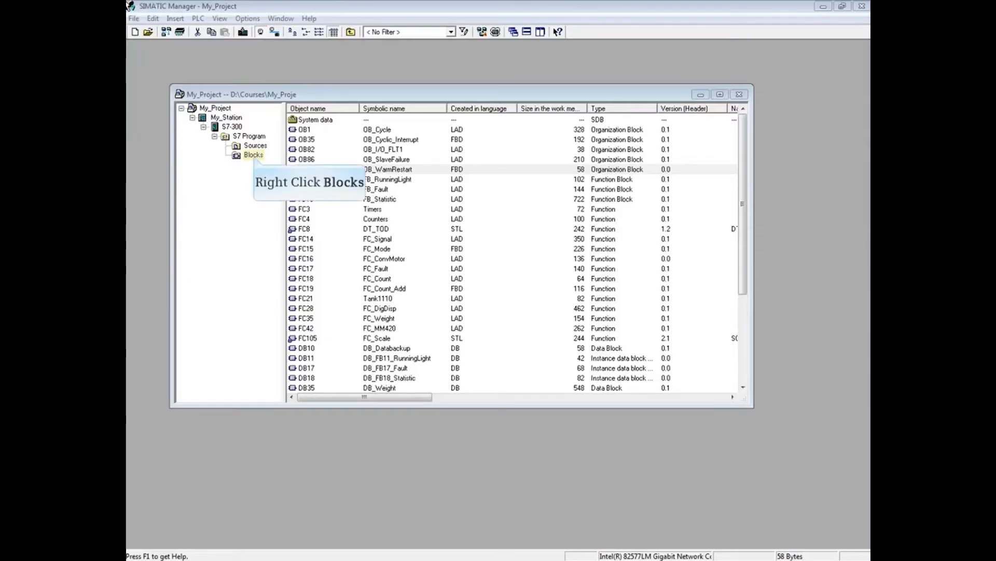
Open a block comparison for My_Project's Blocks folder and set the comparison type to Path 1/Path 2.
right_click(253, 155)
click(346, 268)
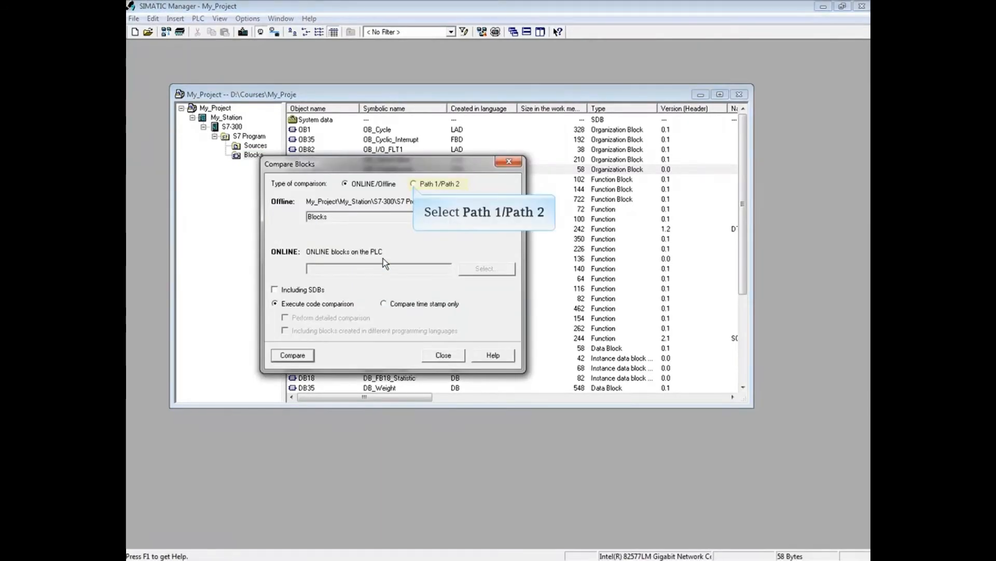
click(414, 184)
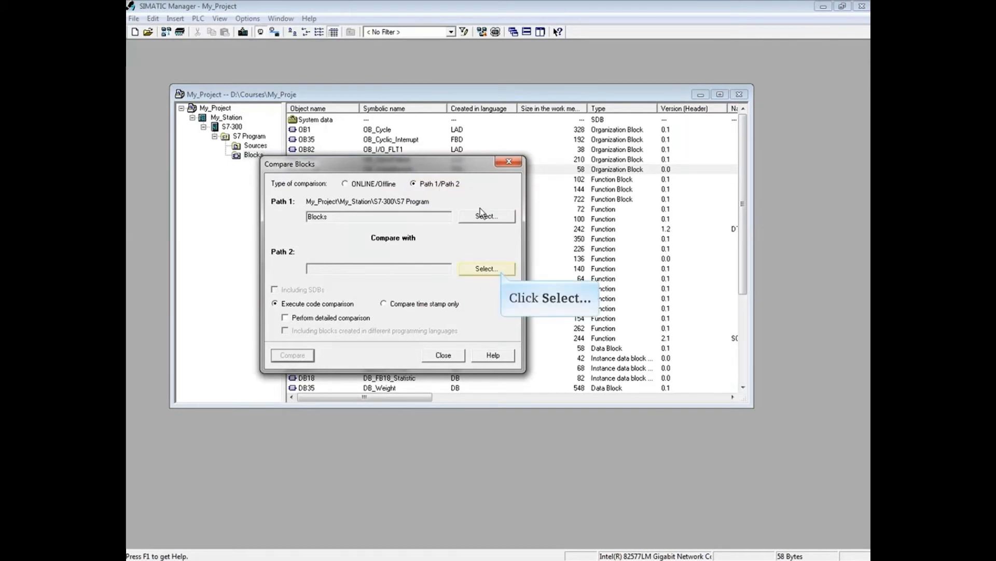
Choose the Blocks folder under My_Station, S7-300, S7 Program in My_Backup_Project as Path 2 of the comparison.
click(500, 267)
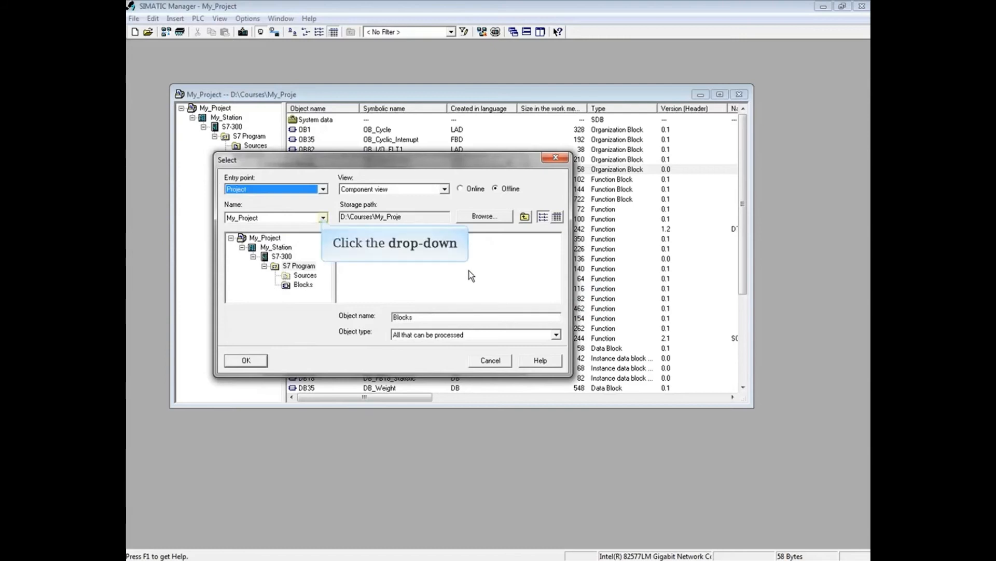
click(322, 218)
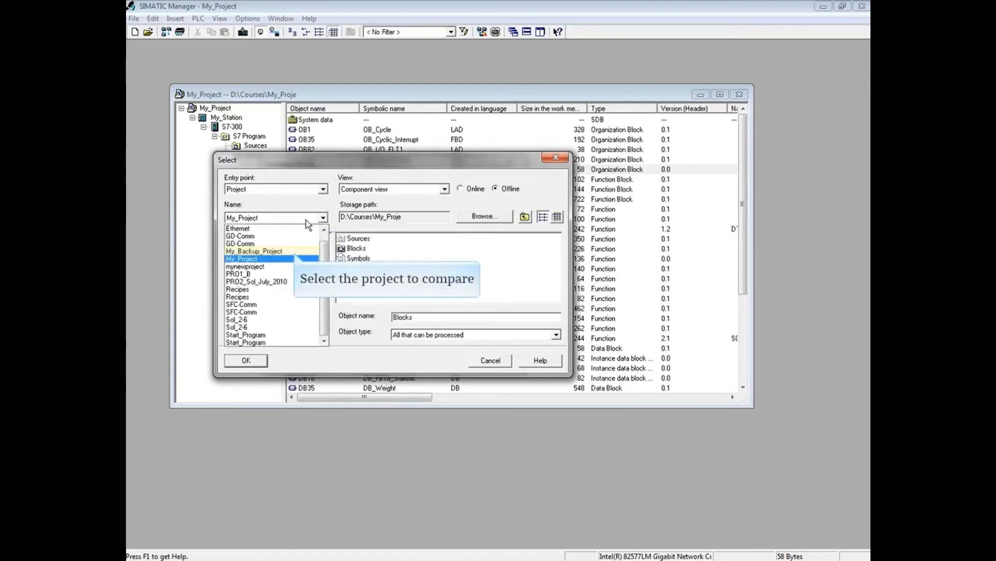
click(295, 251)
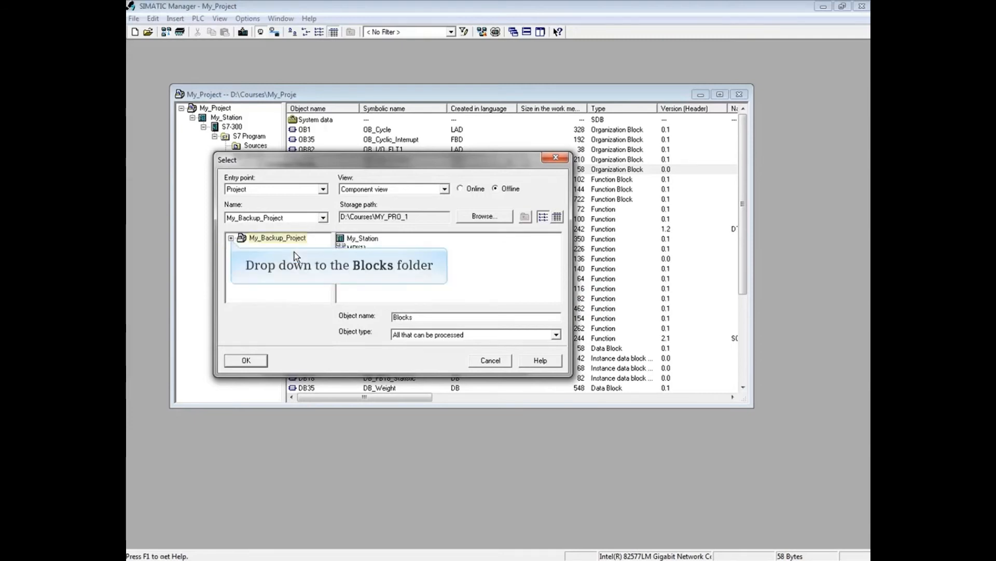
double_click(240, 240)
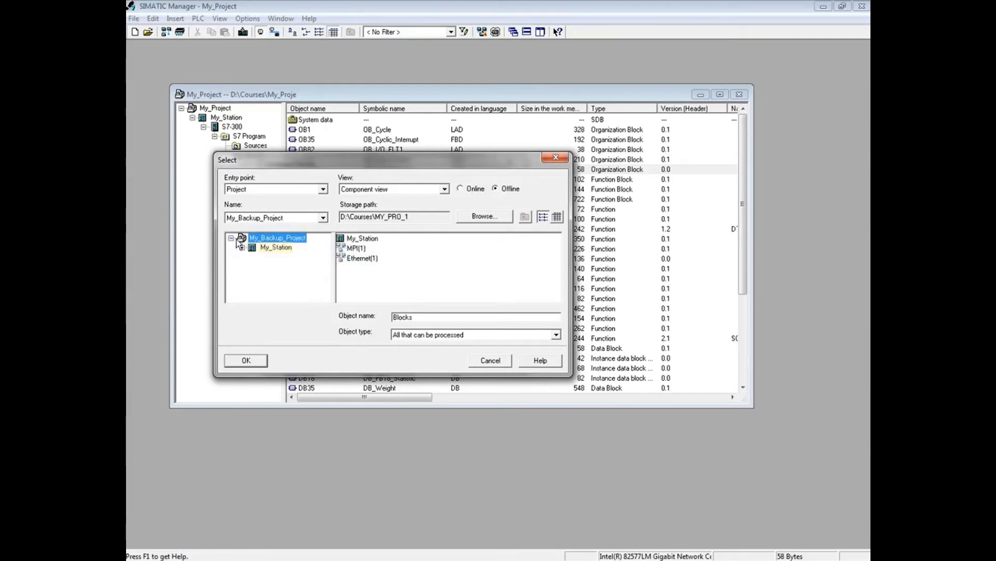
click(241, 247)
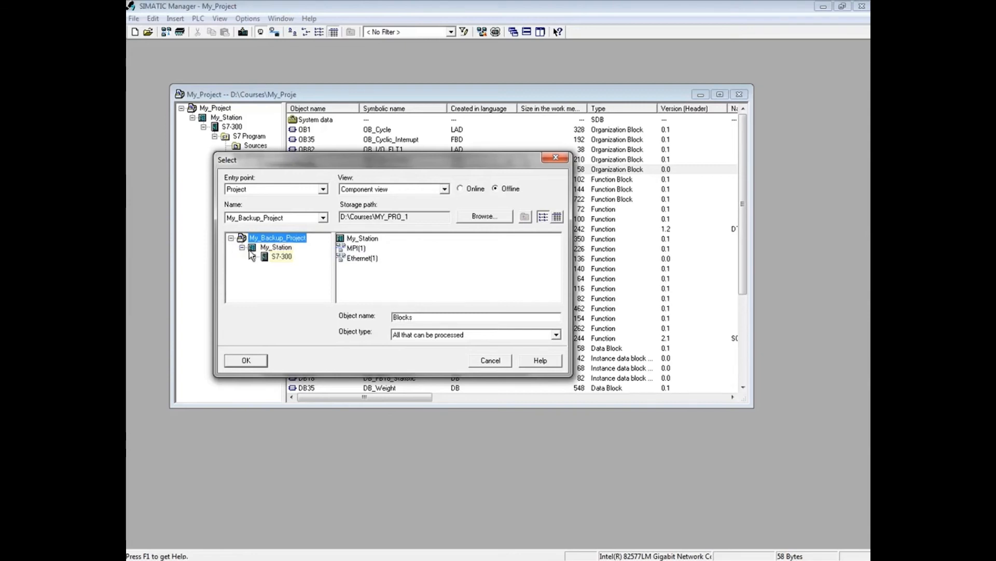
click(252, 257)
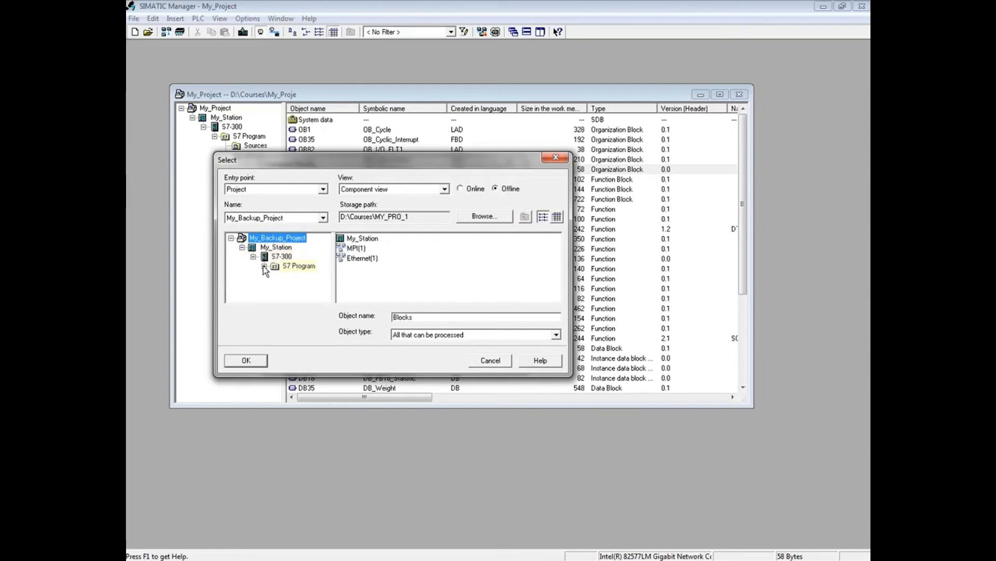
click(265, 267)
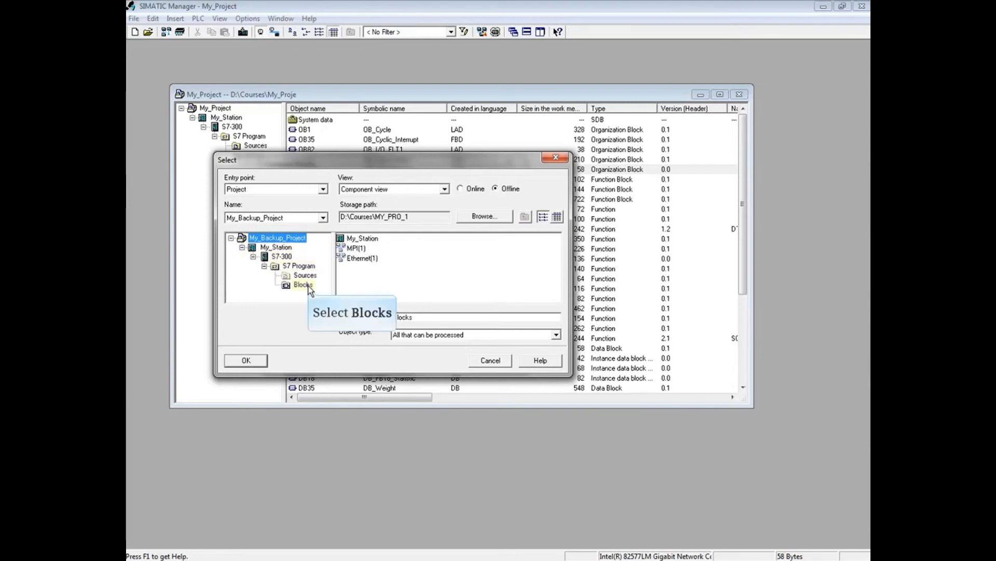
click(304, 285)
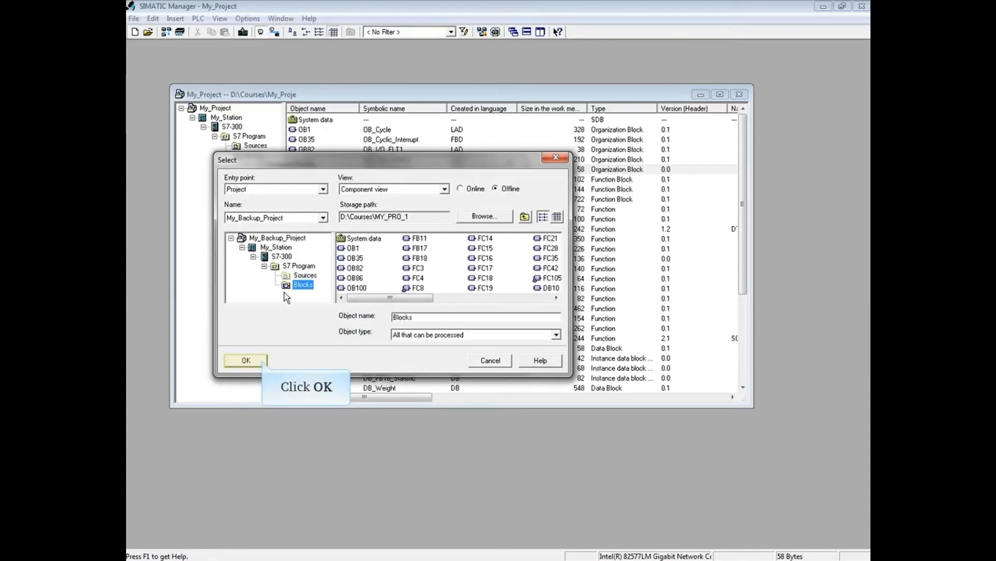
click(247, 360)
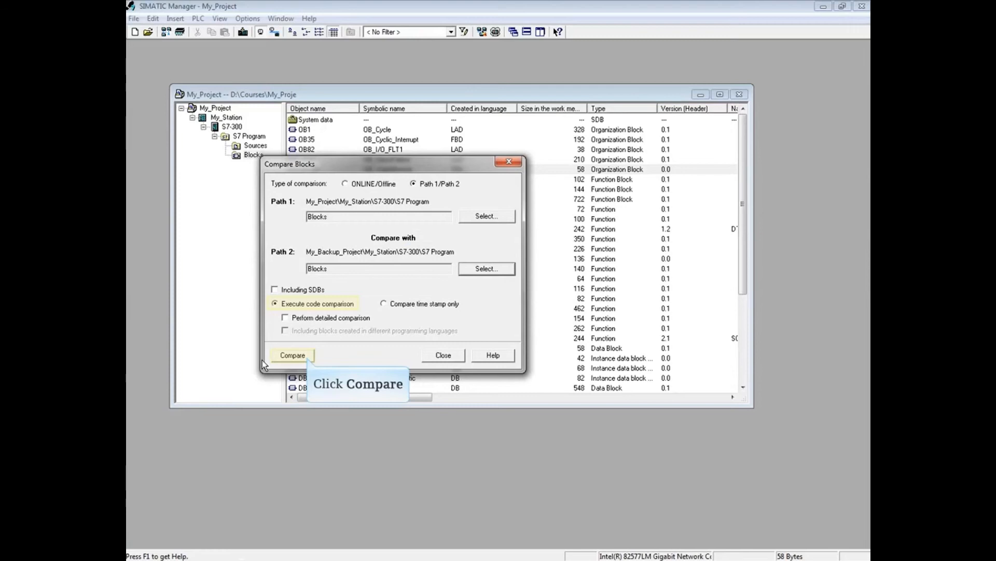
Run the code comparison between the two projects, view the comparison details of OB100 and close them.
click(306, 357)
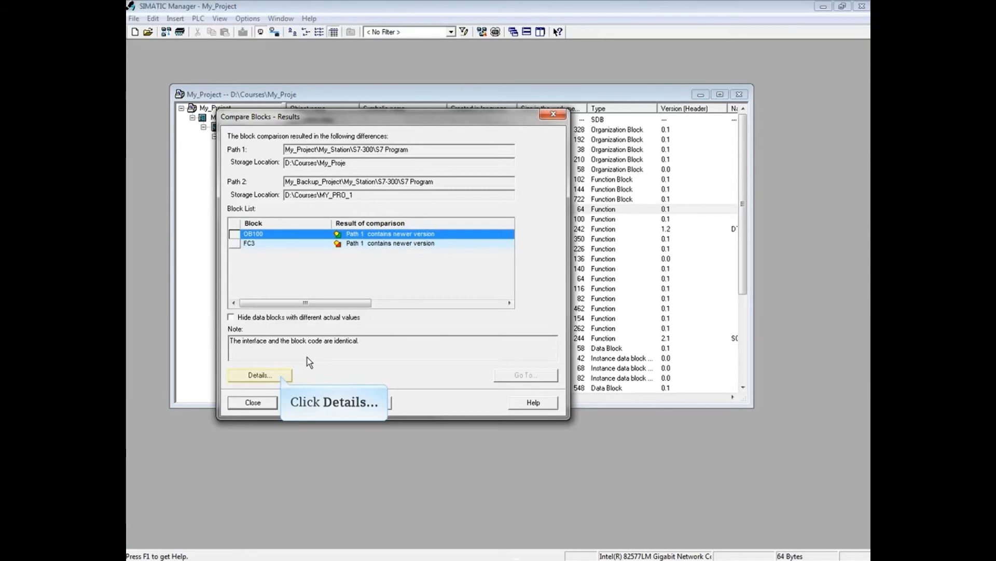
click(281, 375)
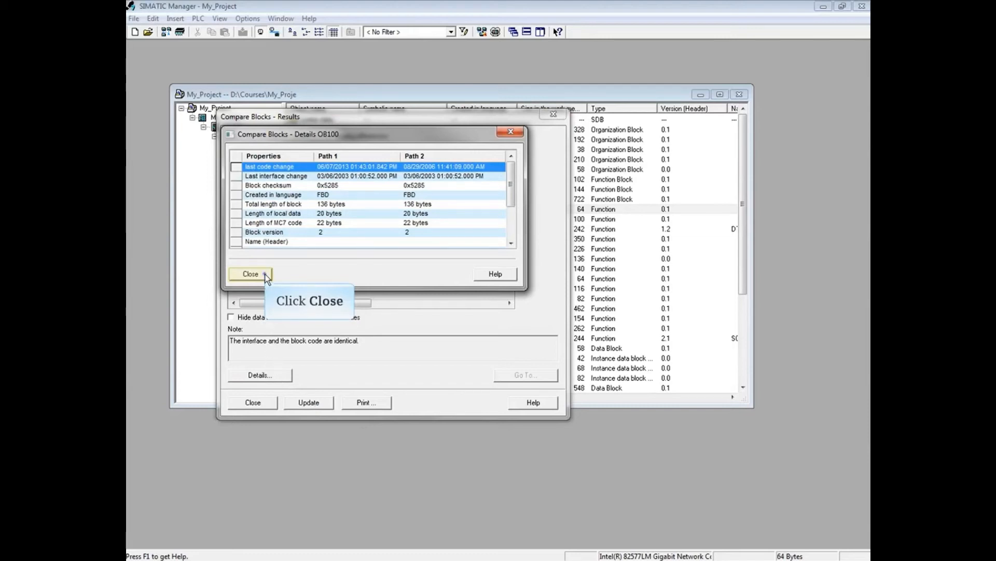
click(251, 273)
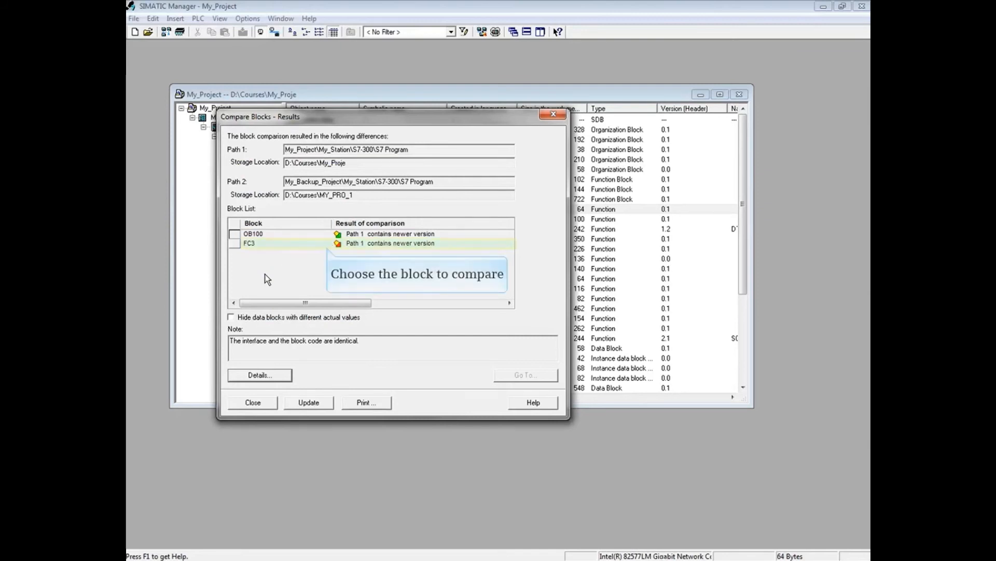
View the comparison details of FC3 between the two projects and close them.
click(323, 244)
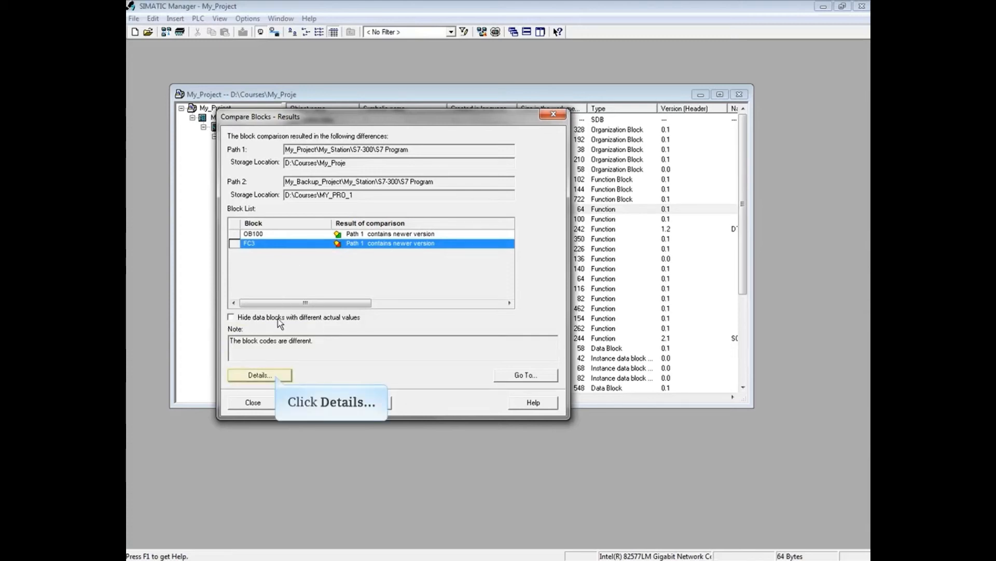
click(276, 375)
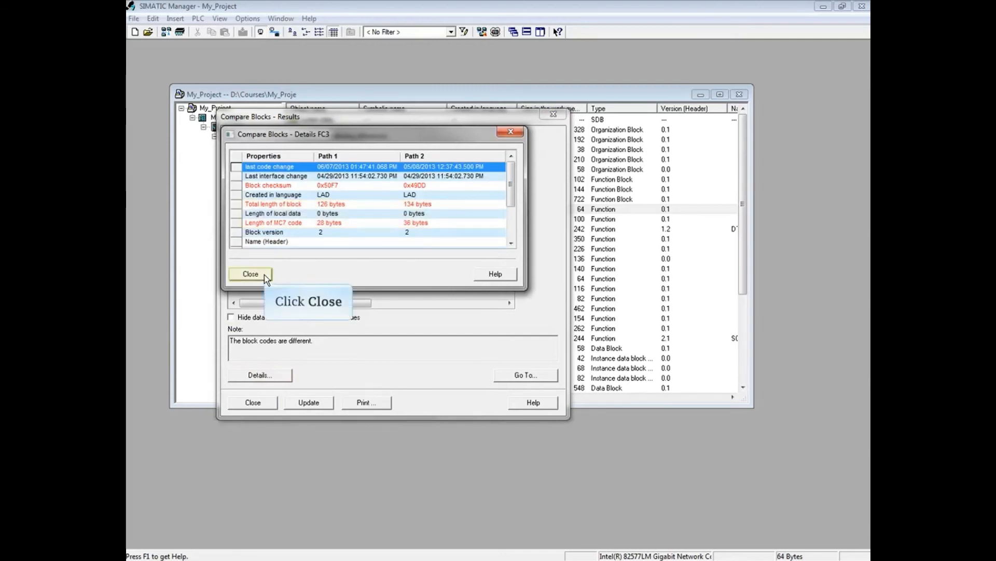
click(266, 278)
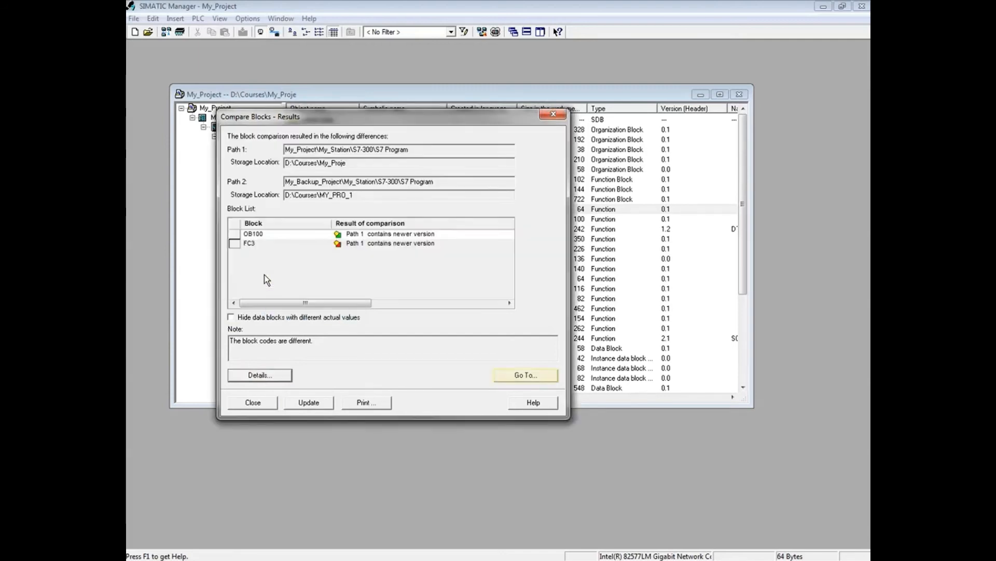
Show both projects' FC3 code side by side and examine the Network 1 timer difference and the matching Networks 2 and 3.
click(541, 375)
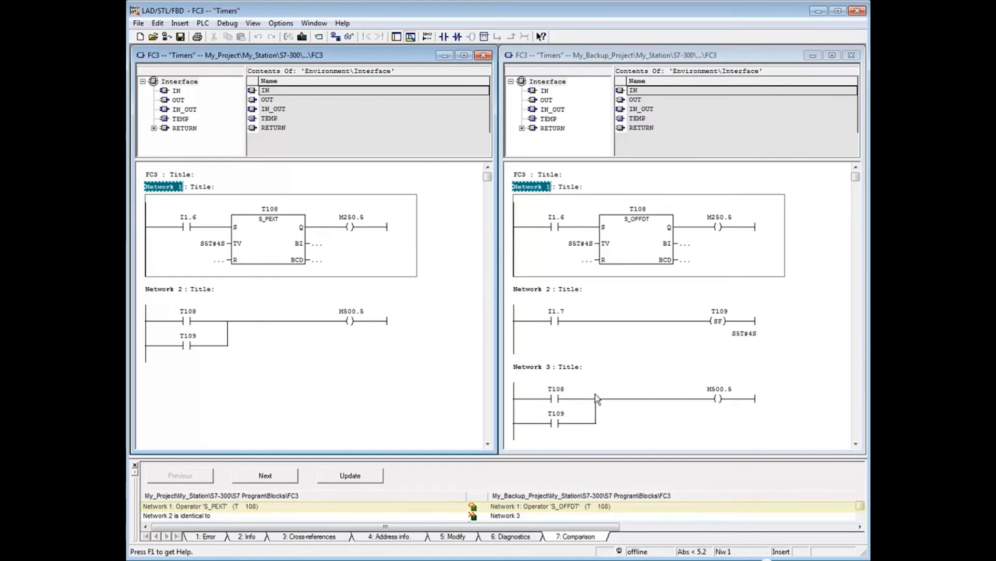
click(593, 506)
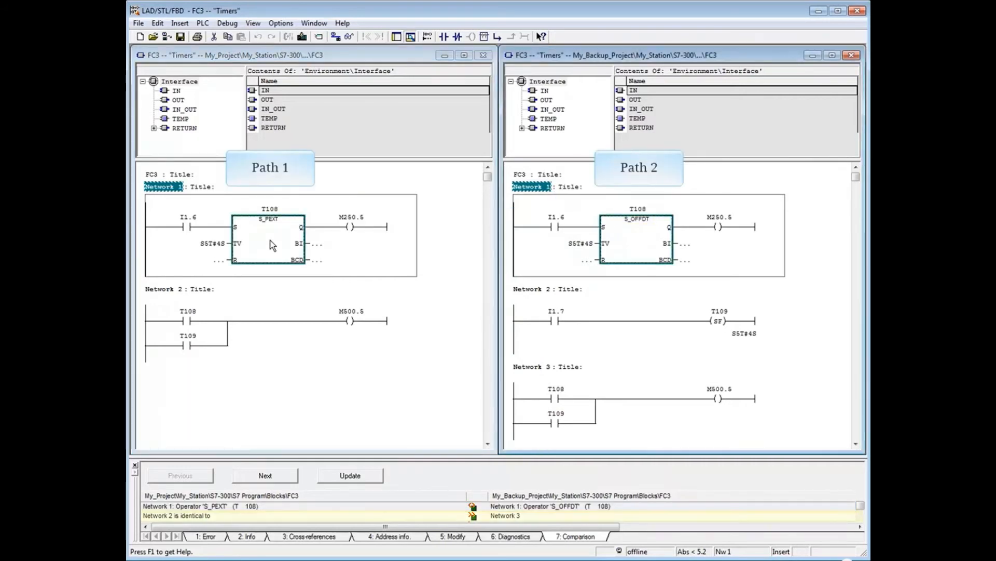
click(592, 515)
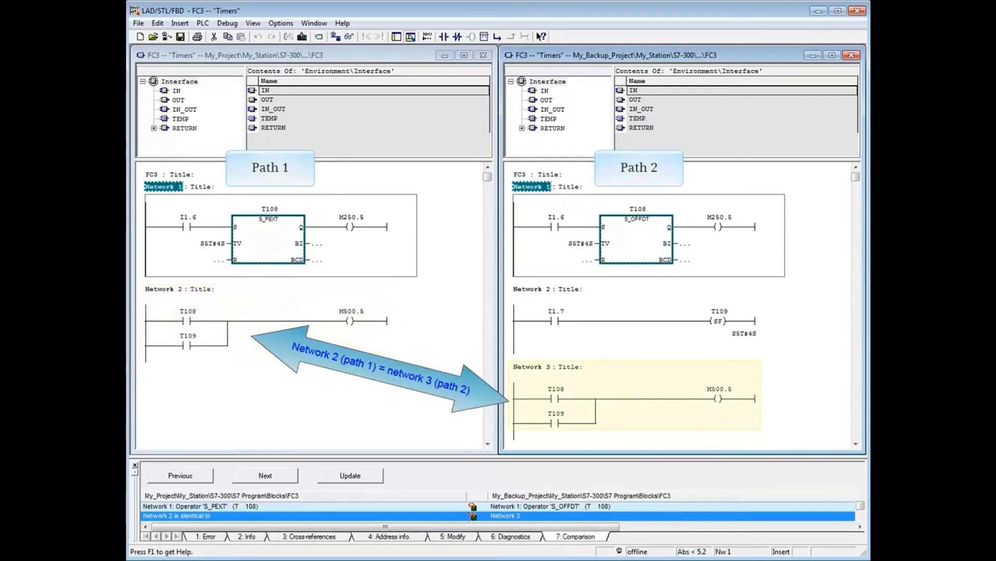
double_click(593, 516)
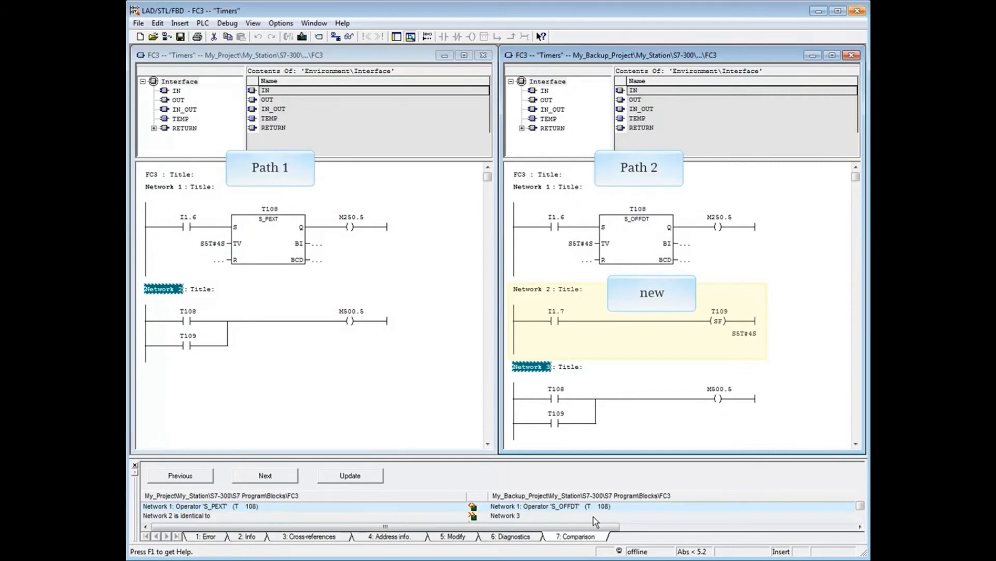
Close the FC3 editor, the two-project comparison results and the Compare Blocks dialog.
click(857, 10)
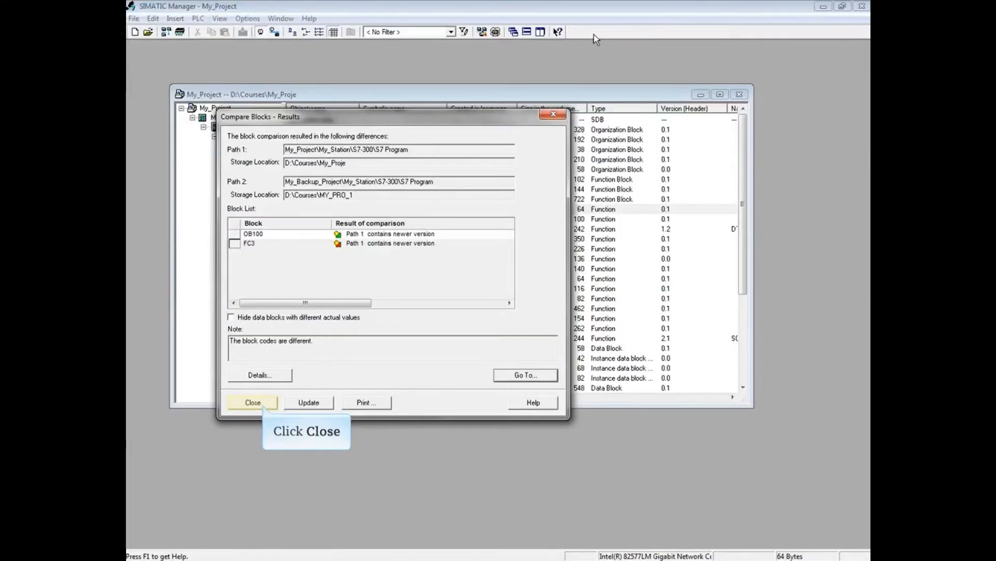
click(253, 403)
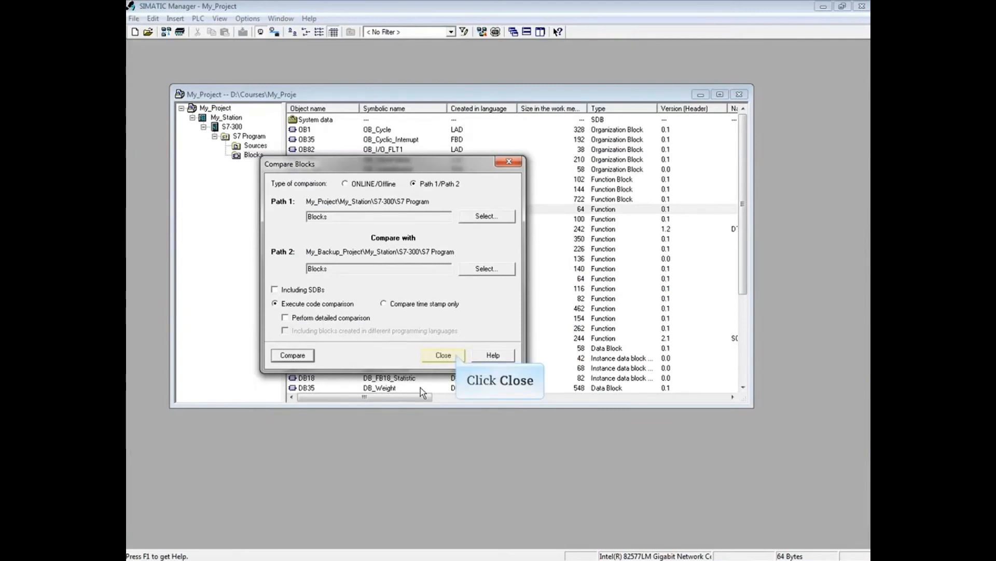
click(457, 357)
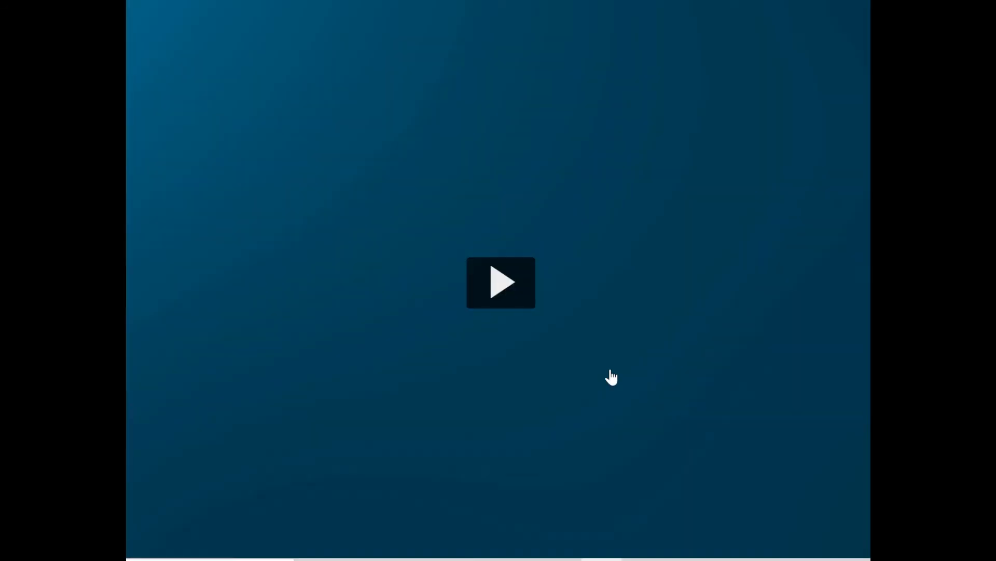
click(514, 291)
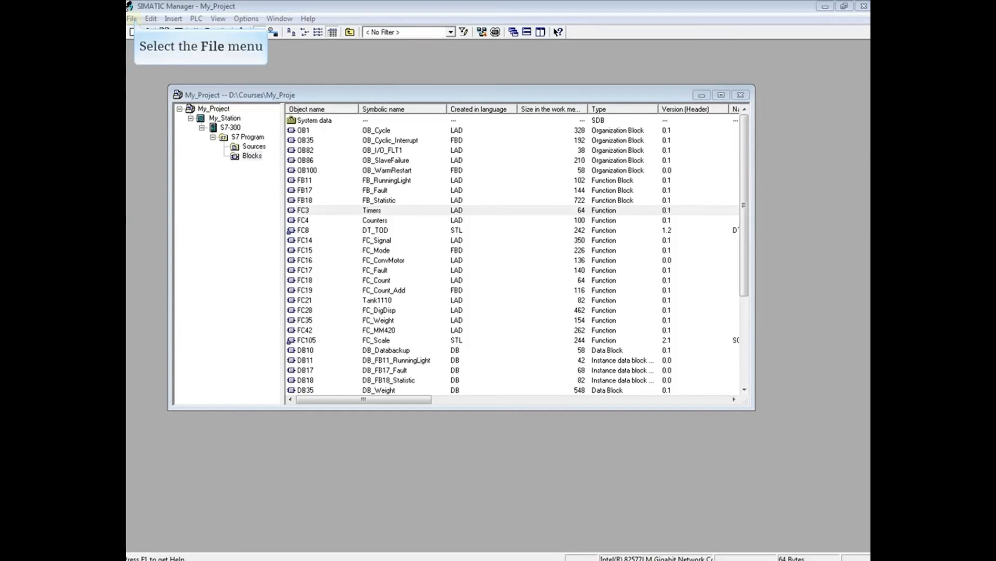
Create a new project named UploadProj in the D:\Courses storage location.
click(133, 18)
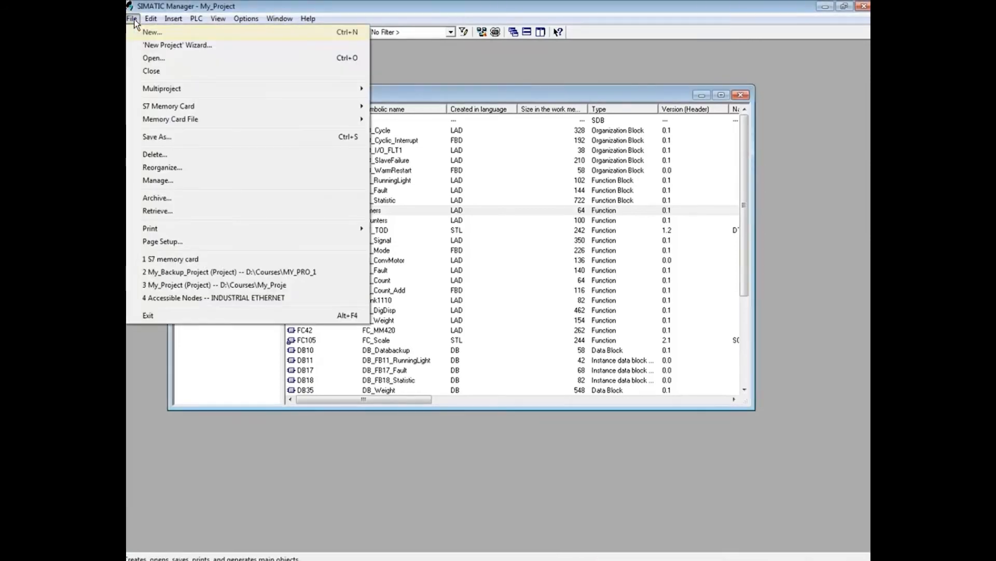
click(177, 36)
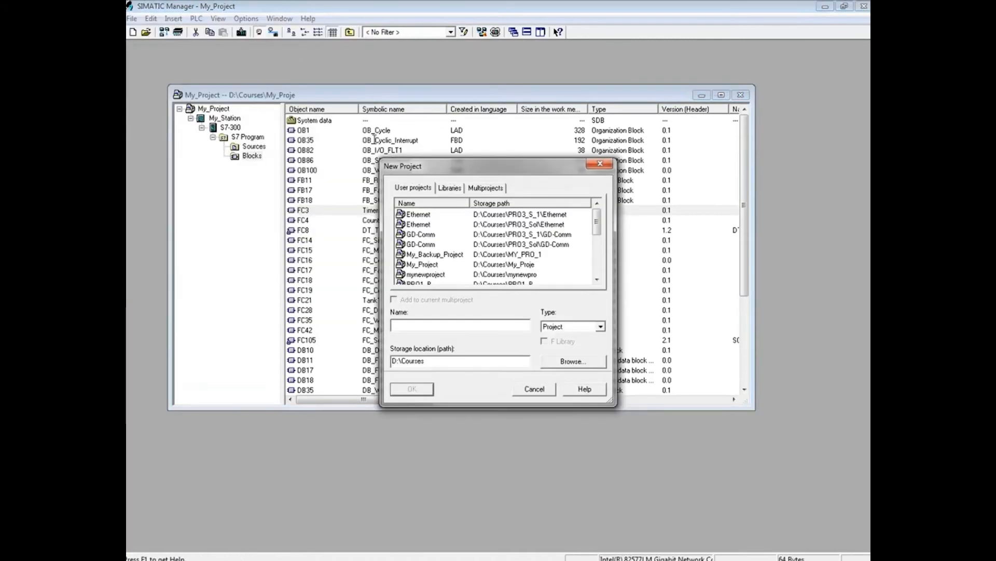
text(UpoadPl)
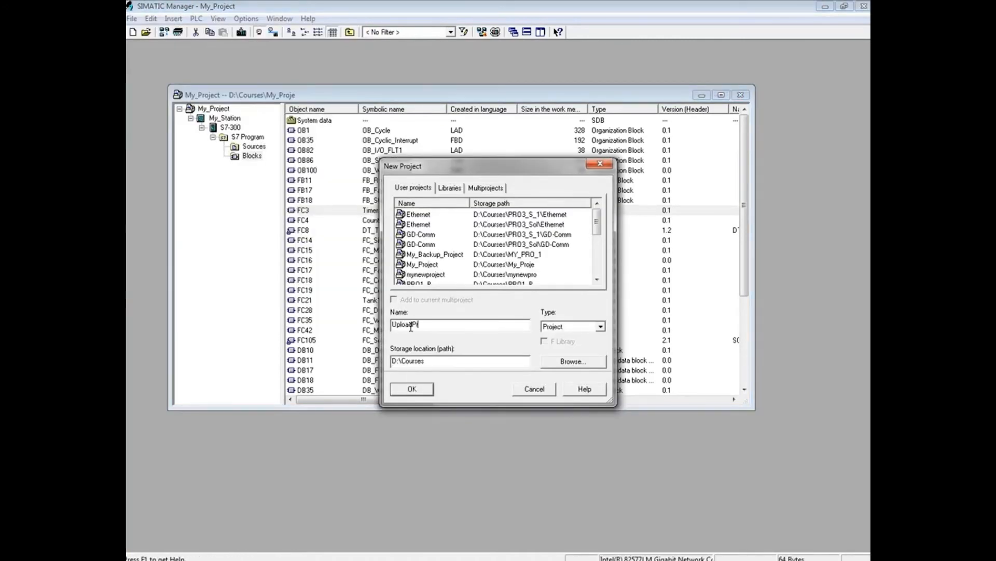
text(oj)
click(422, 388)
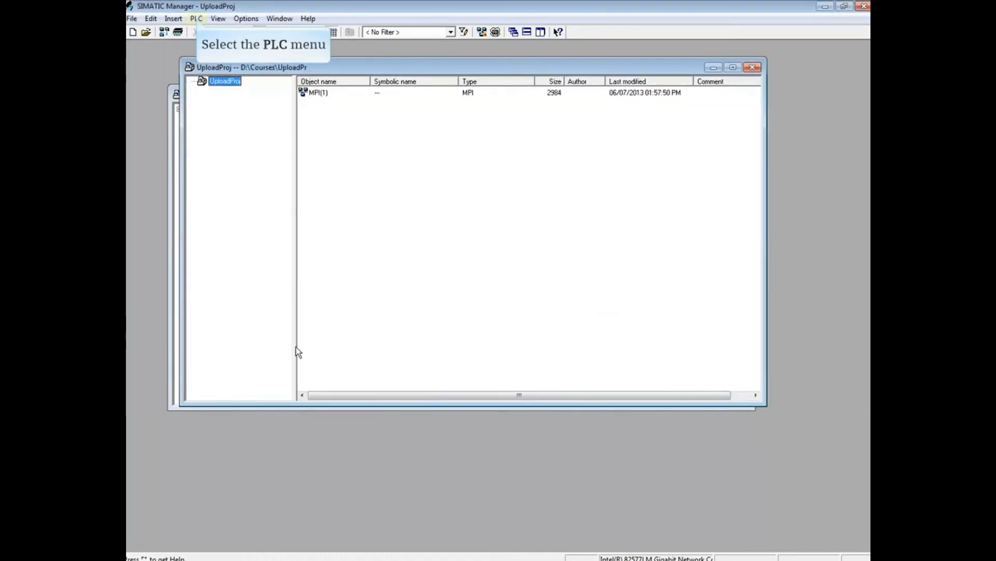
Upload the station to the PG from the accessible node My_Station, using rack 0 and slot 2.
click(197, 19)
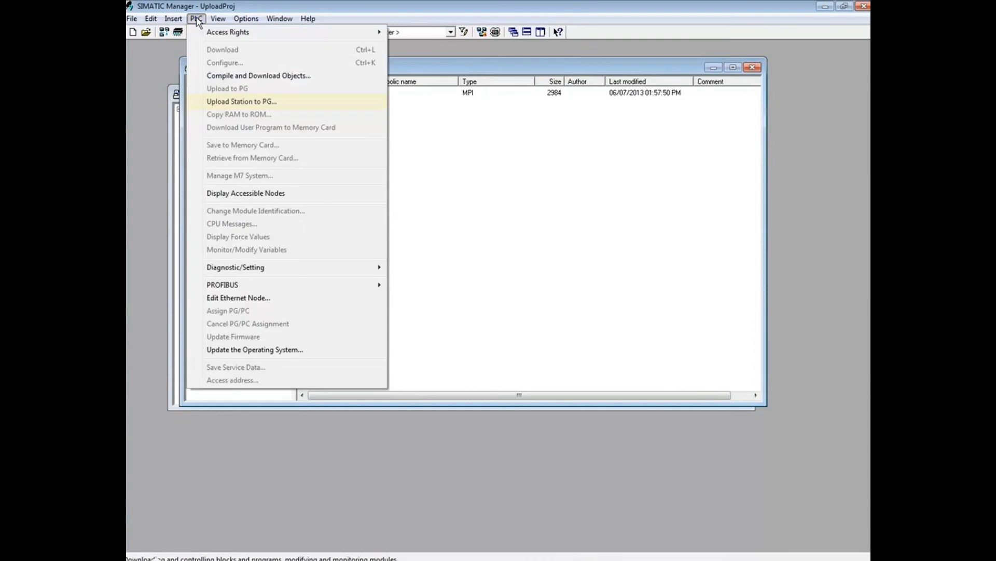
click(282, 101)
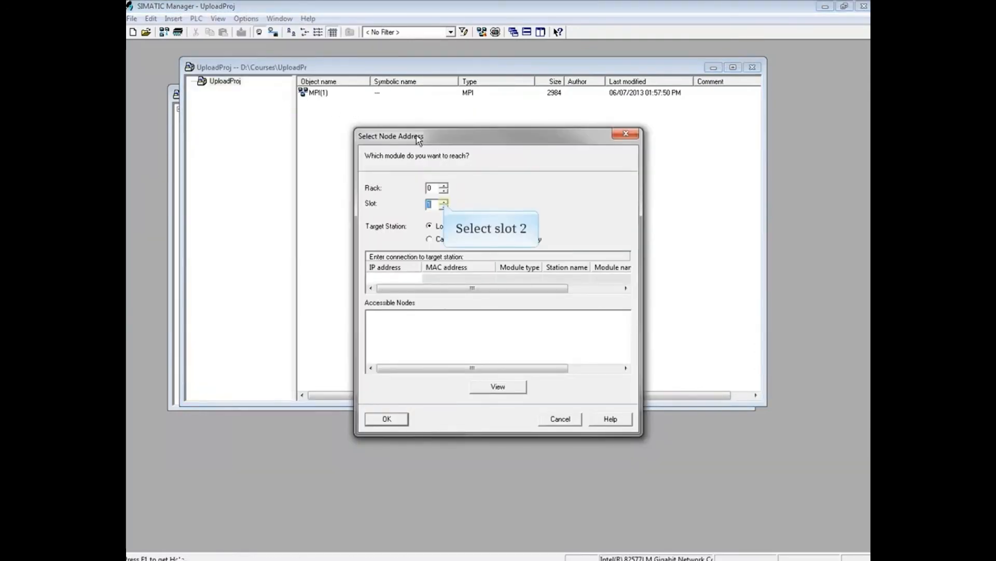
click(445, 201)
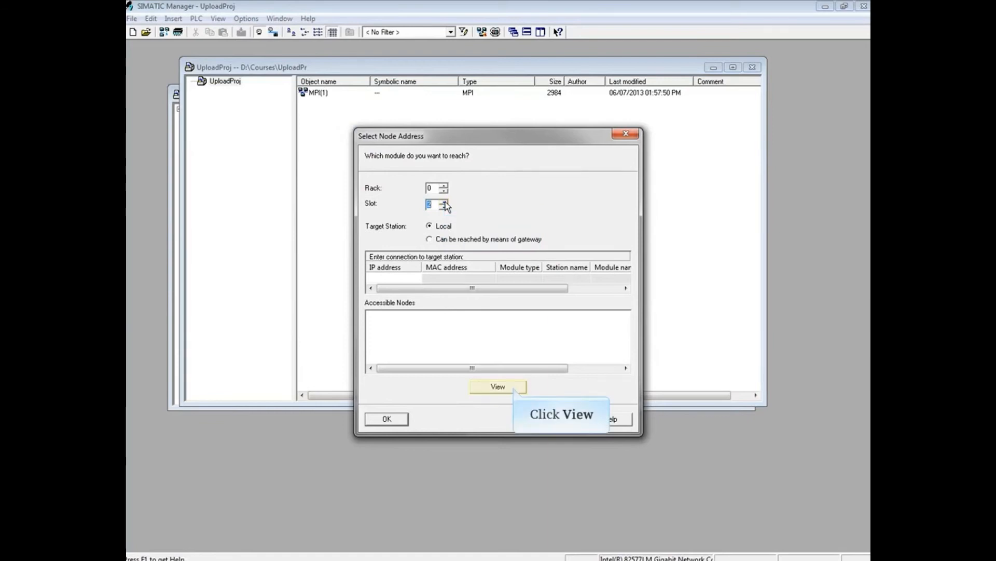
click(513, 387)
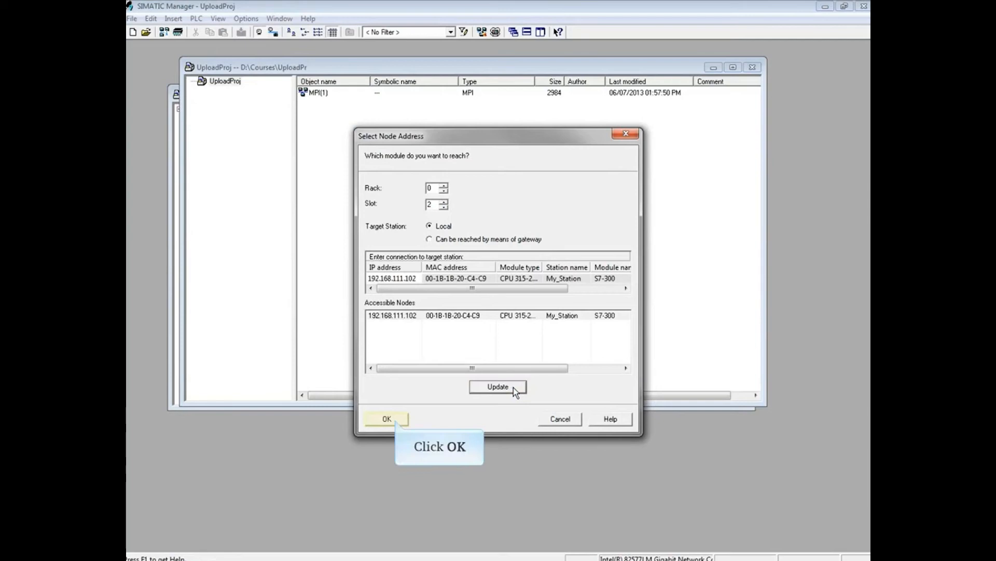
click(397, 420)
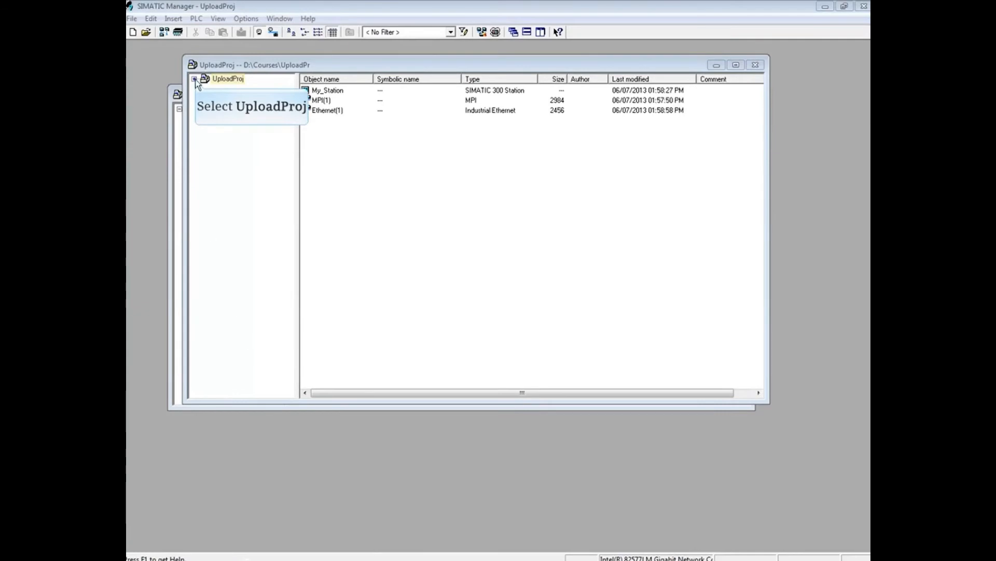
Expand UploadProj down to S7 Program(1) and show the contents of its Blocks folder.
click(194, 80)
click(206, 88)
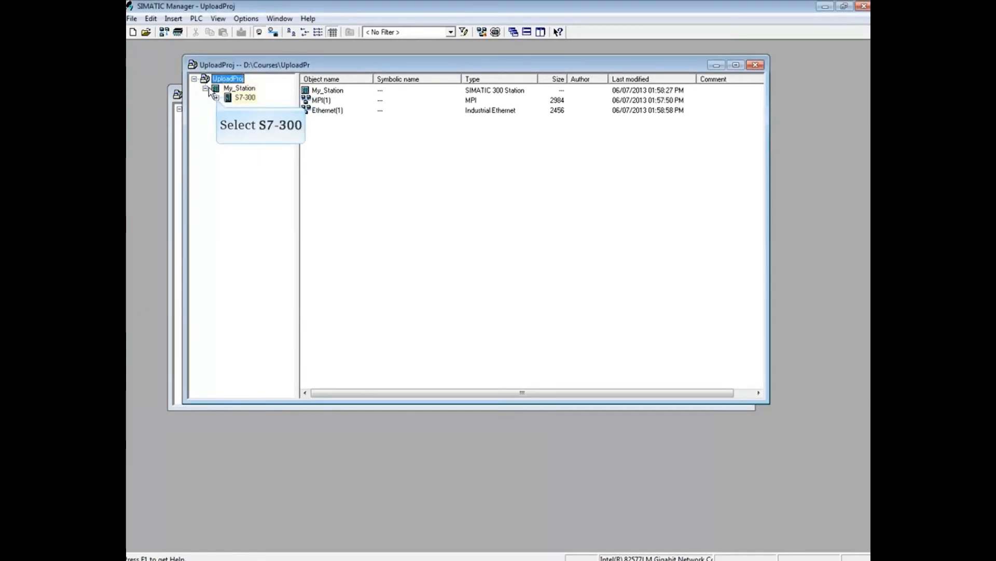
click(217, 97)
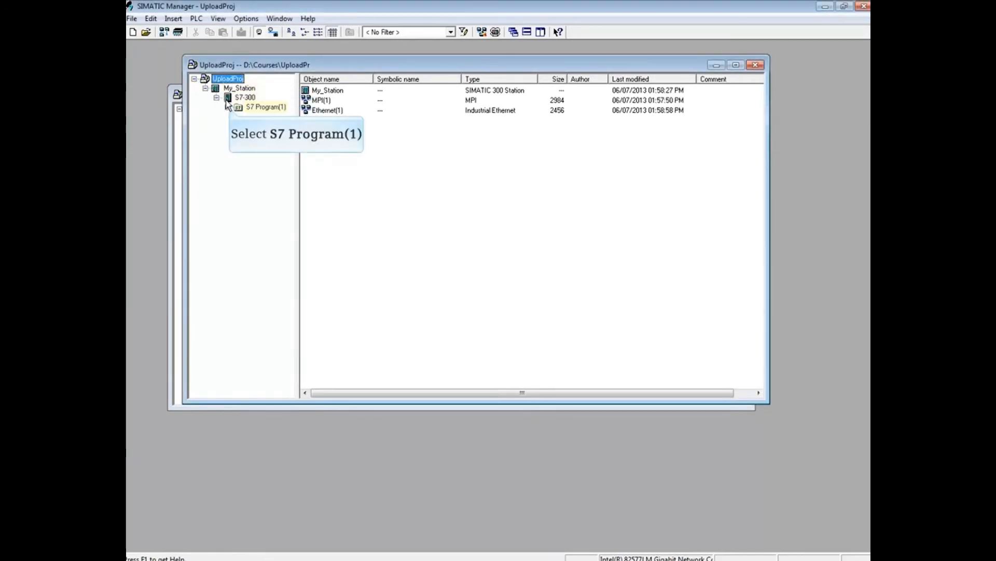
click(228, 107)
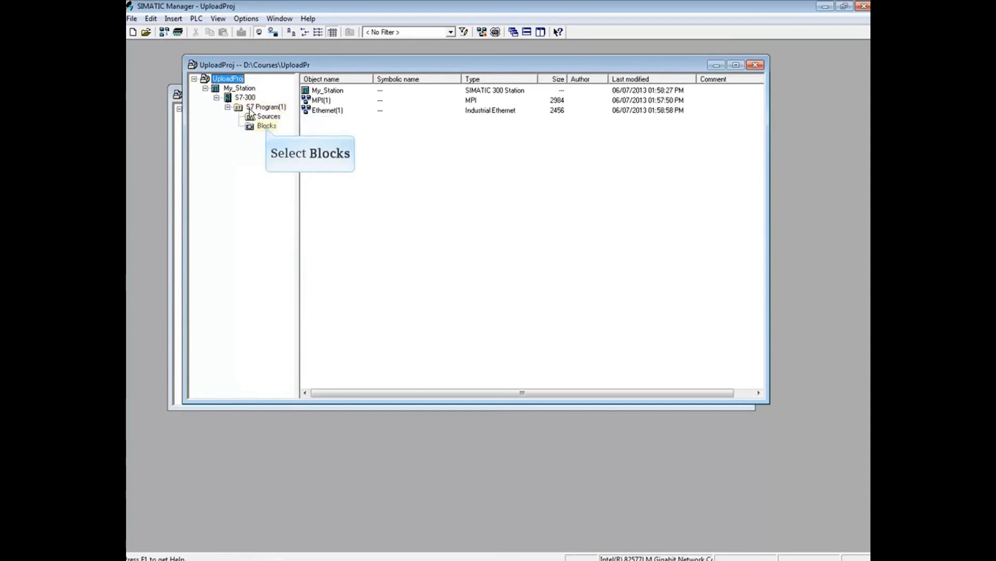
click(266, 127)
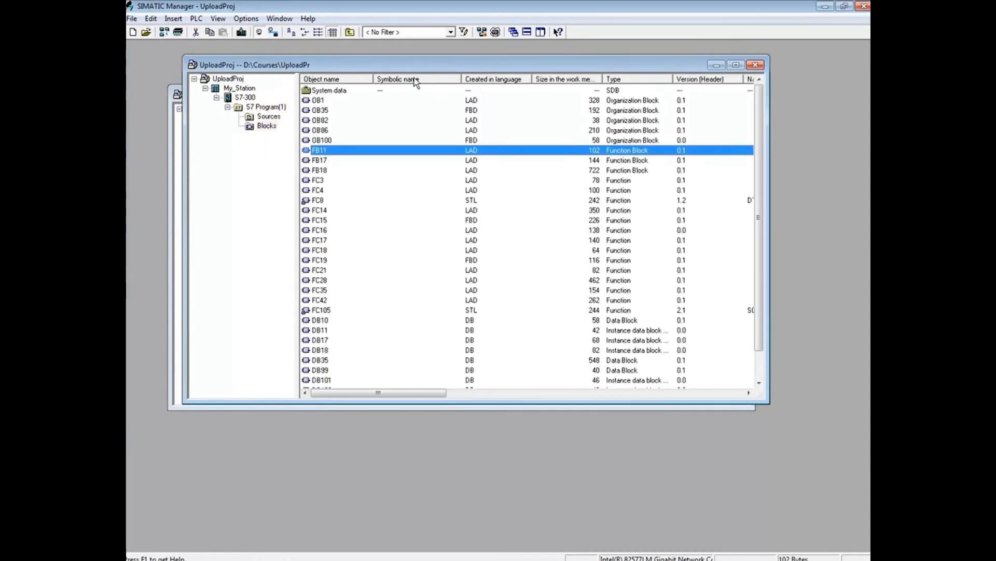
Copy the Symbols table from My_Project's S7 Program into UploadProj's S7 Program(1), replacing the existing symbol table.
drag(416, 64, 488, 234)
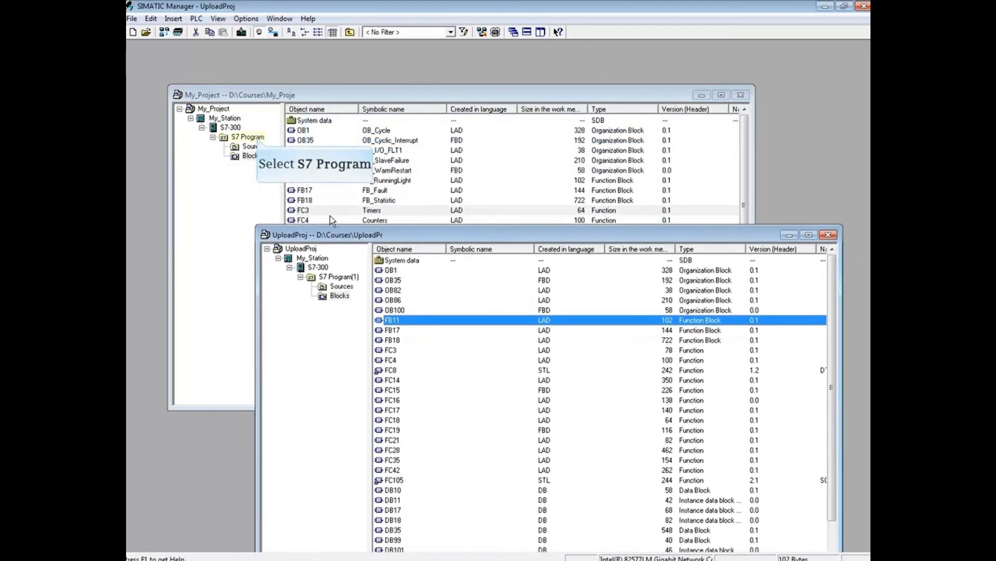
click(257, 137)
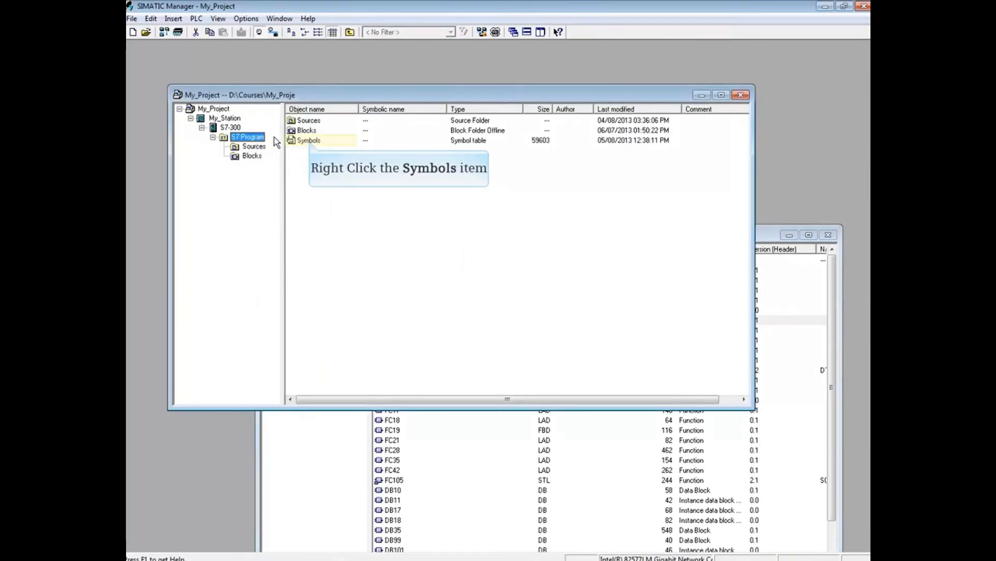
right_click(310, 141)
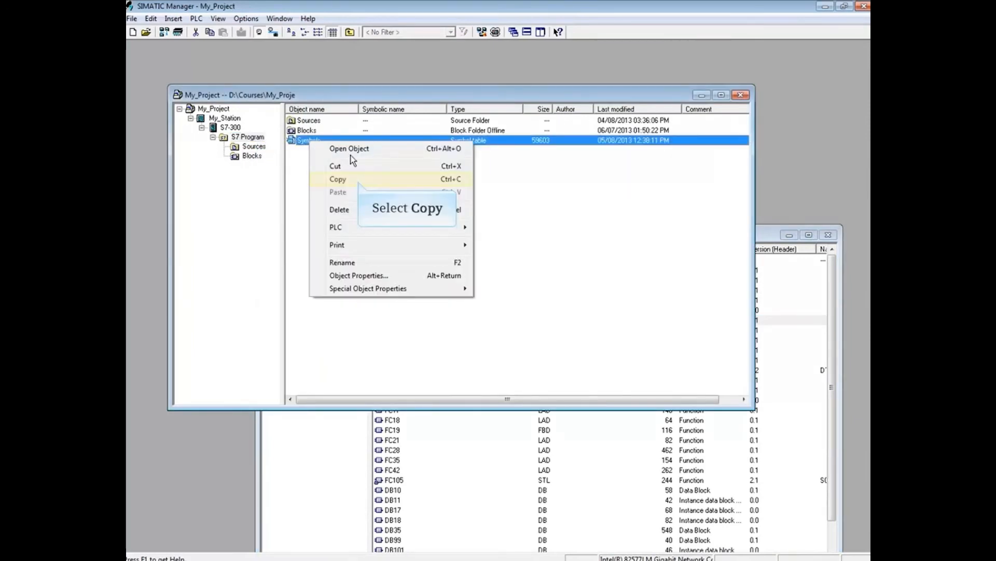
click(358, 180)
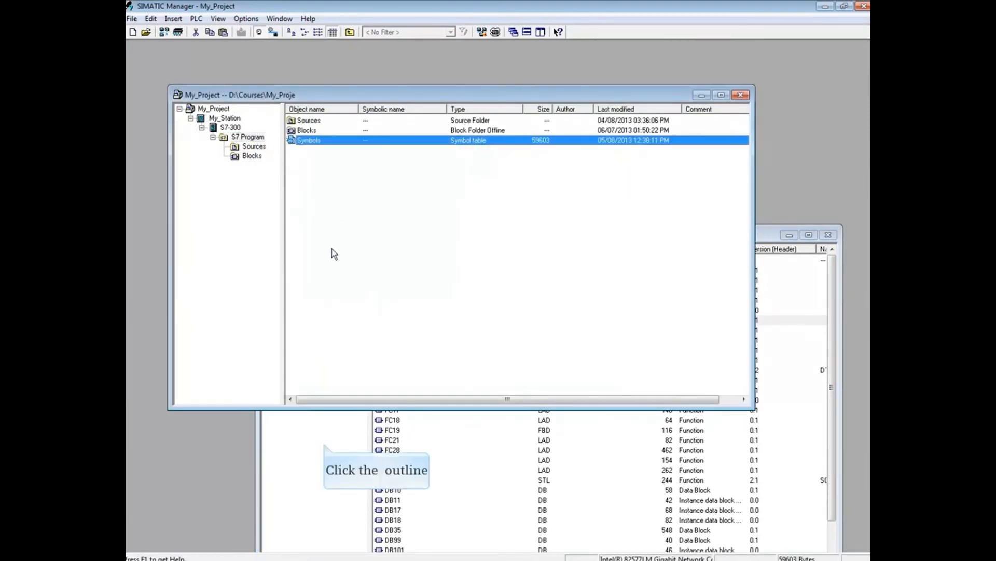
click(327, 448)
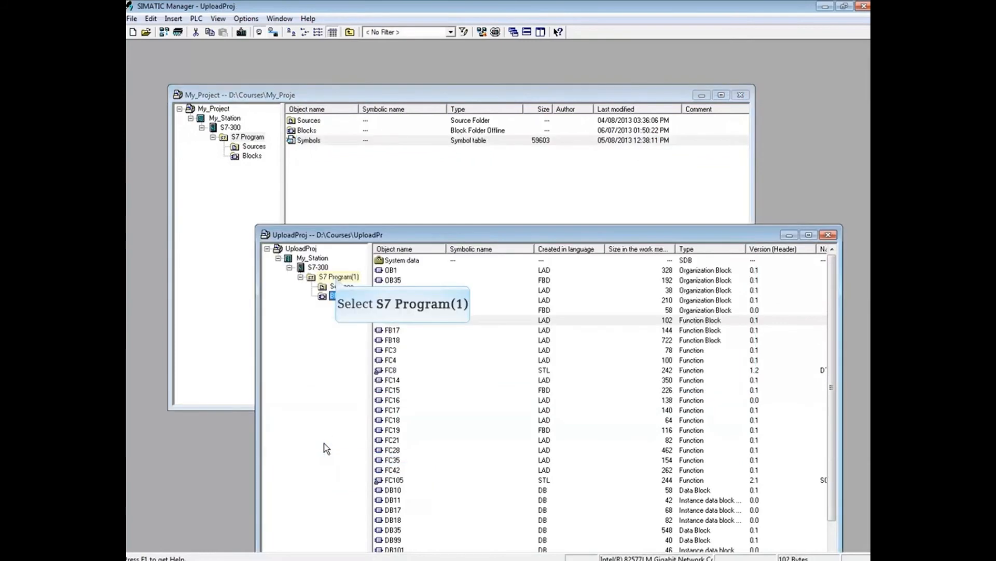
click(338, 278)
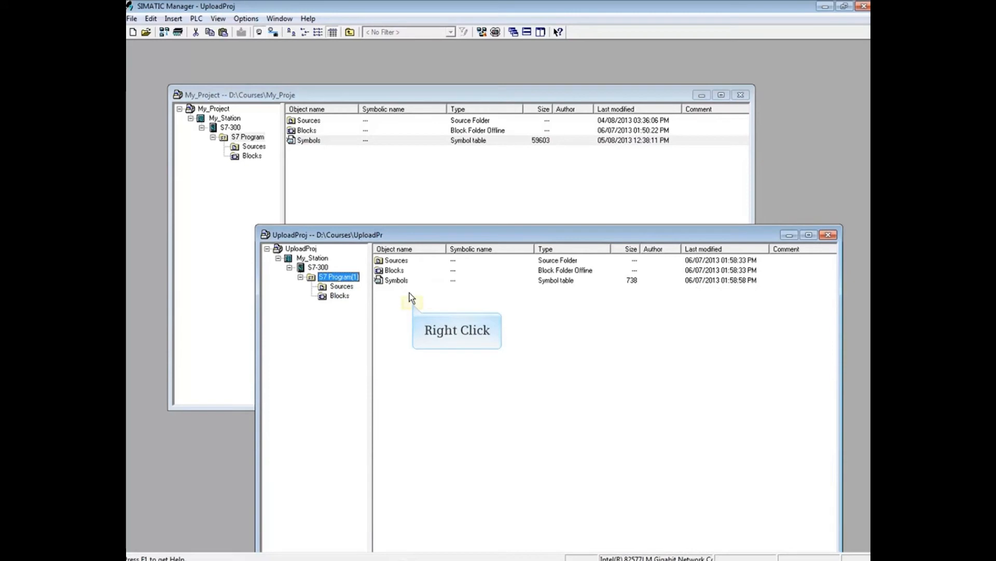
right_click(413, 304)
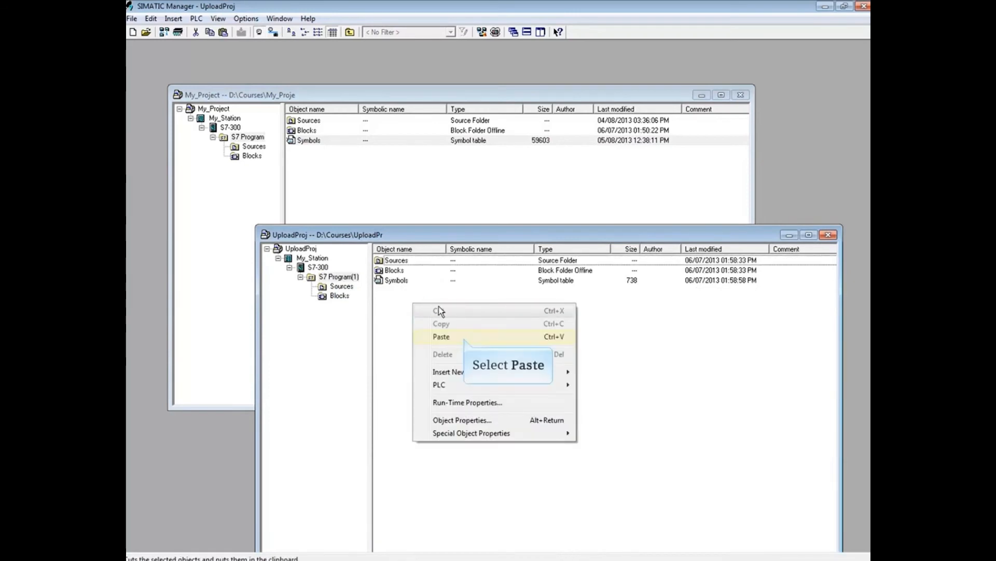
click(464, 336)
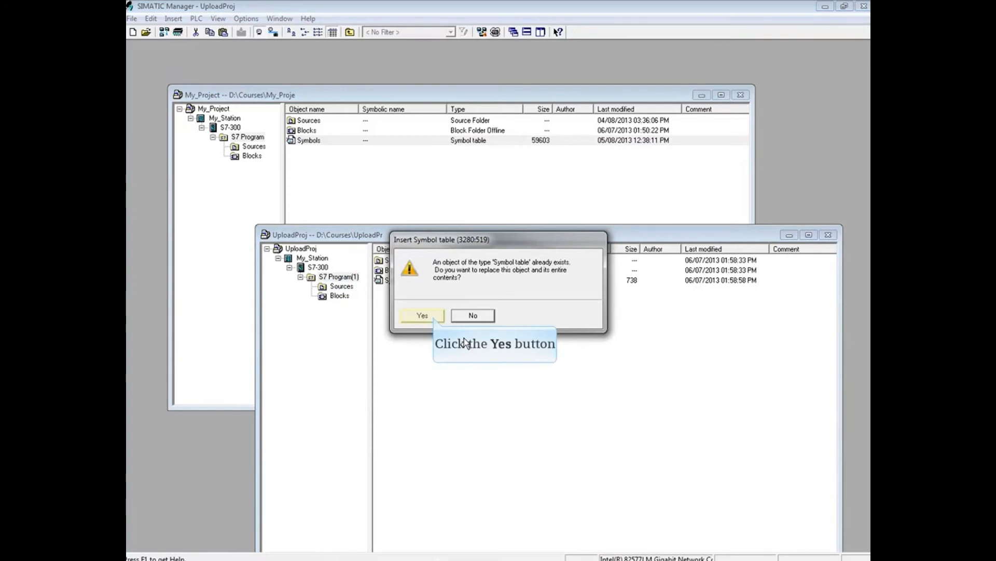
click(434, 316)
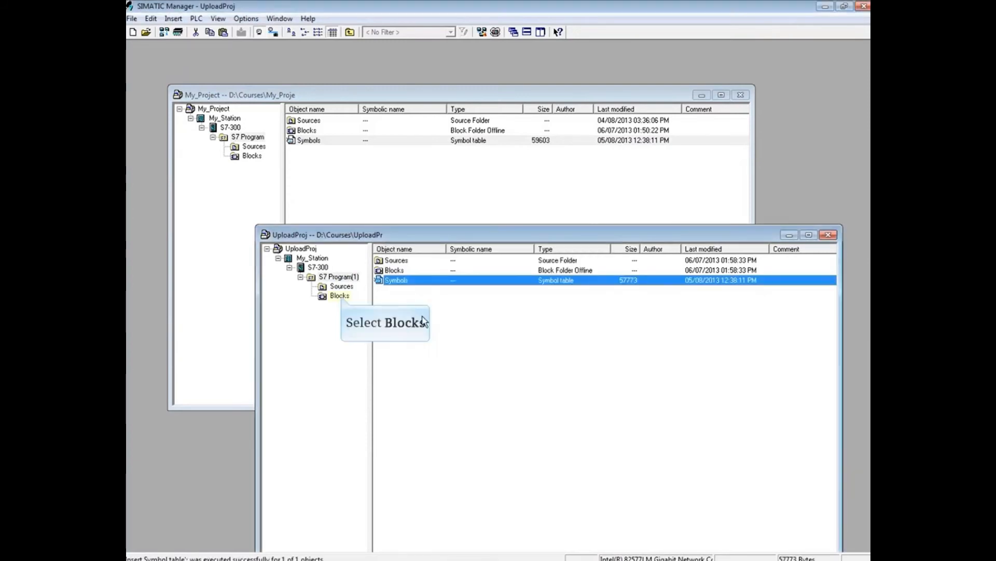
Open FB11 from UploadProj's Blocks folder, examine its IN local variables and close the editor.
click(339, 296)
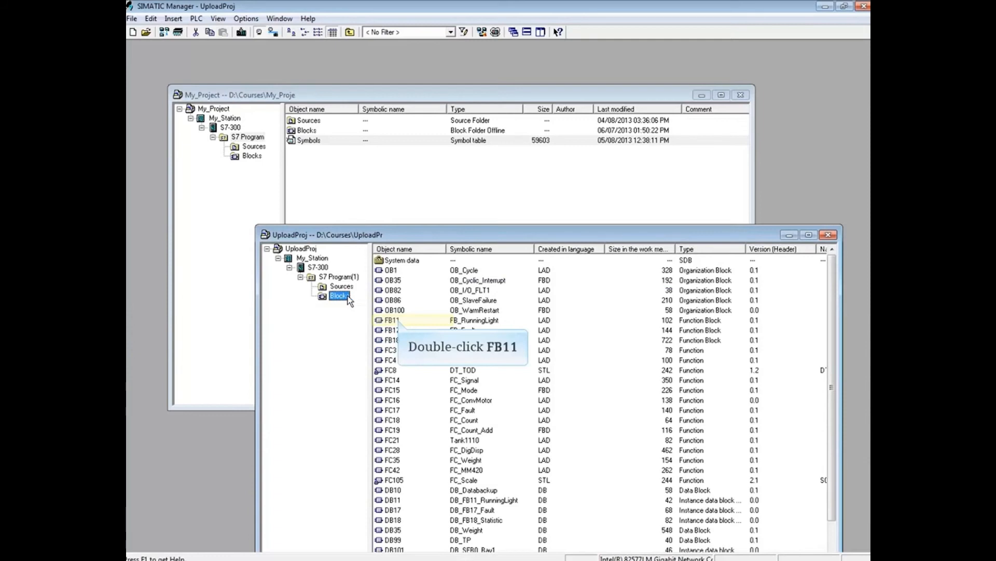
double_click(398, 320)
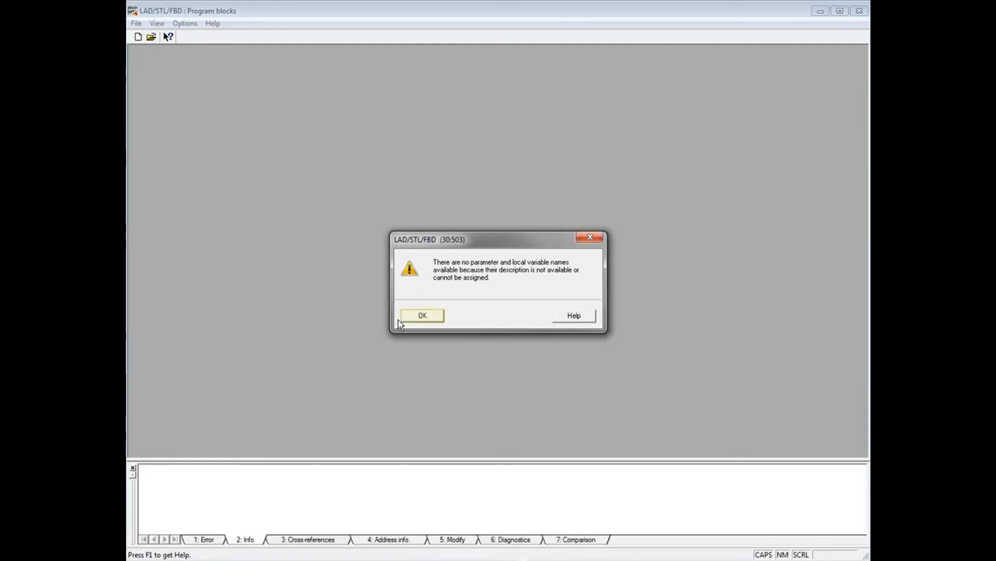
click(434, 316)
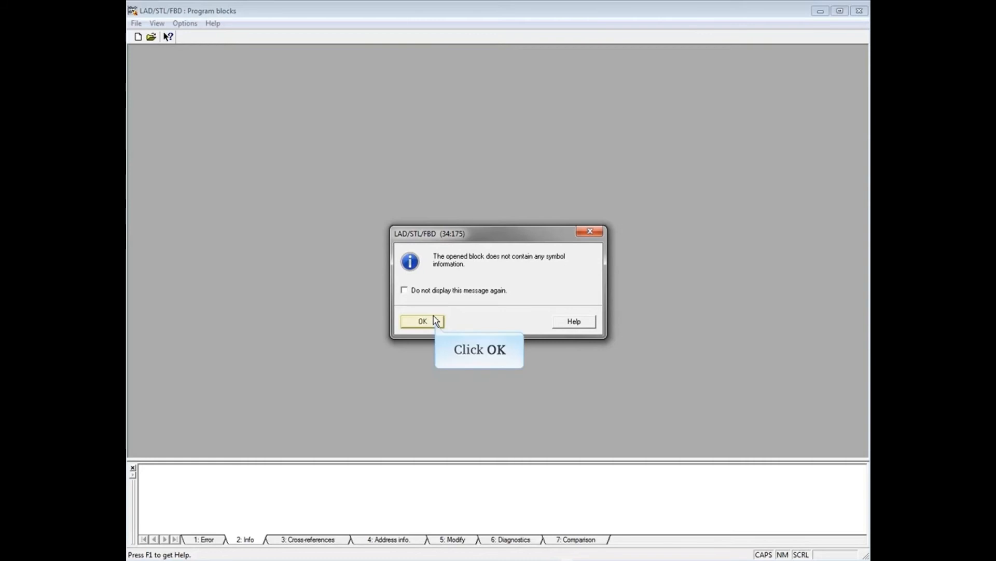
click(435, 323)
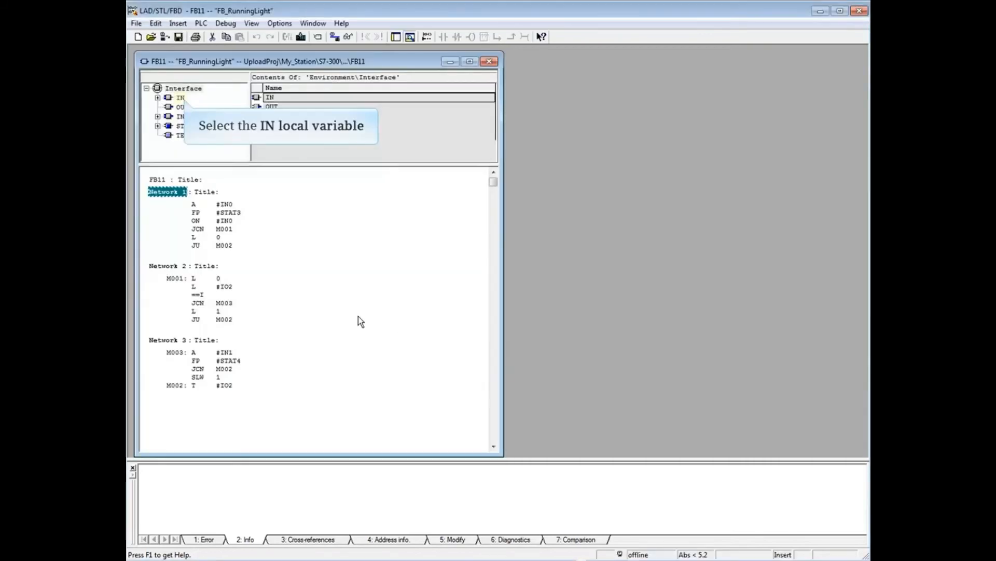
click(181, 98)
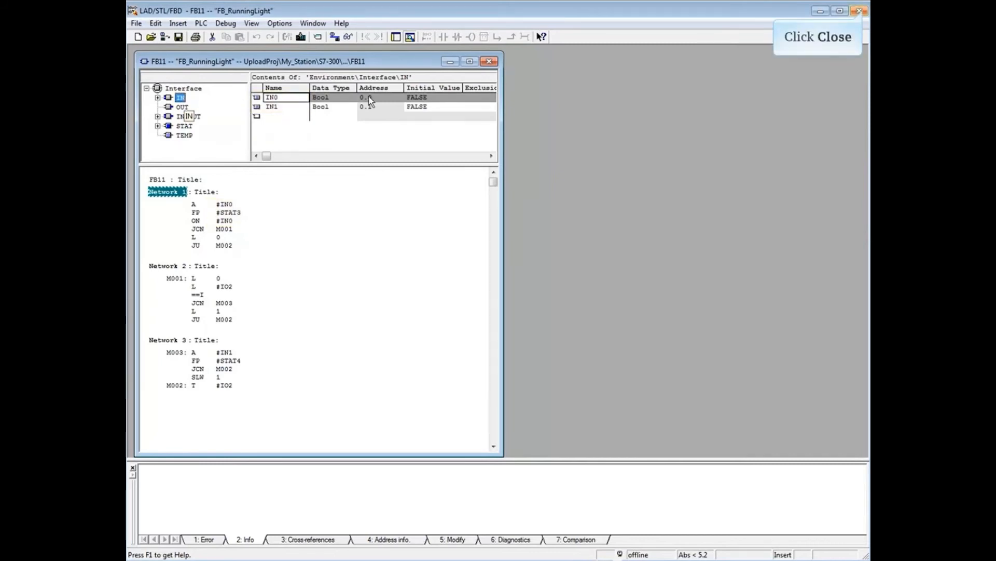
click(861, 12)
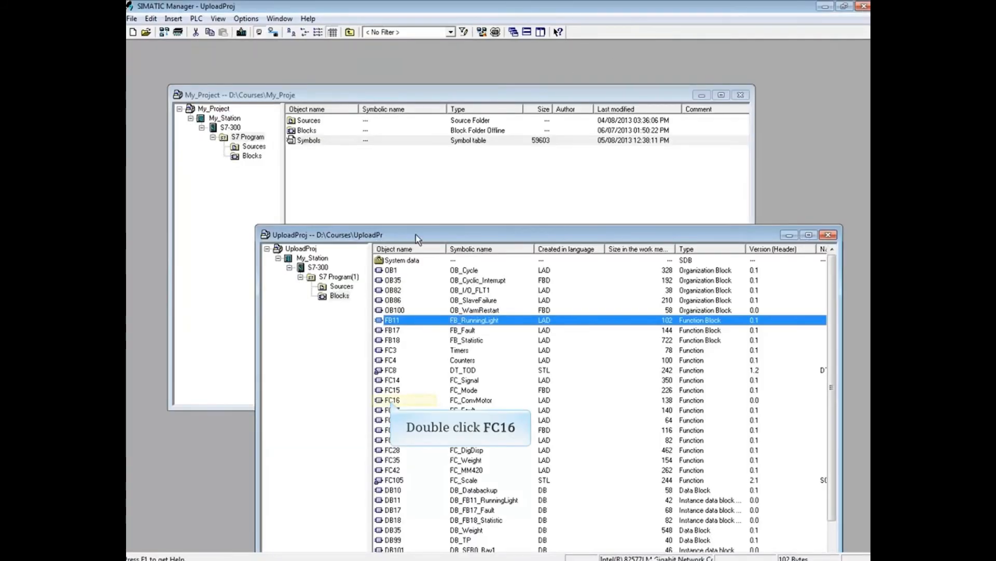
Open FC16 from UploadProj, examine the operand symbols in its networks and close the editor.
double_click(390, 400)
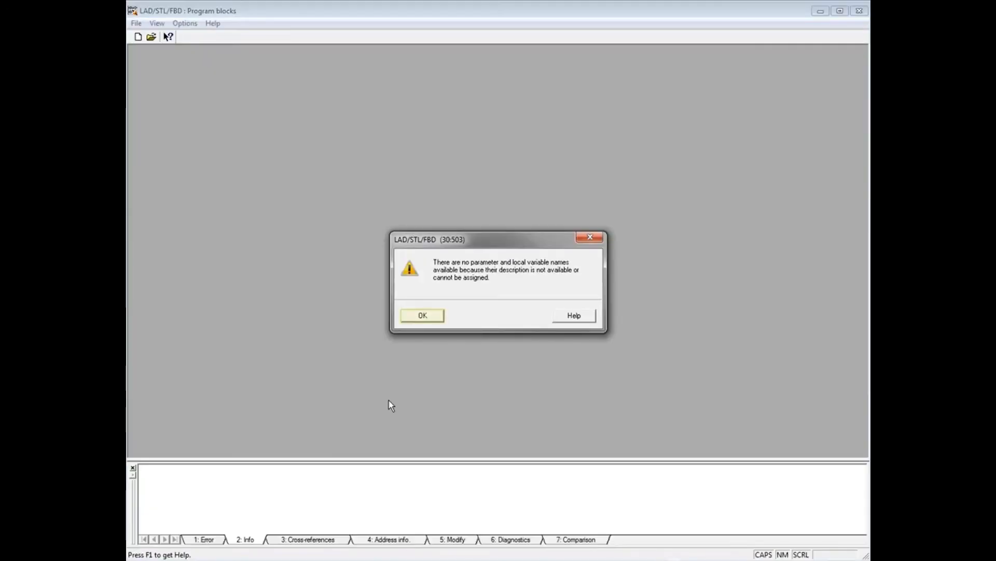
click(435, 318)
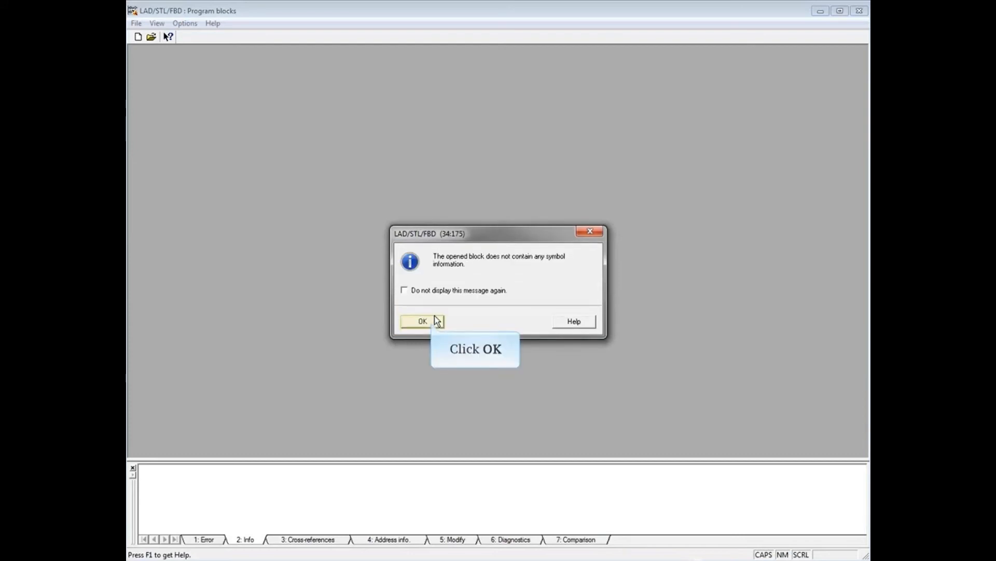
click(434, 321)
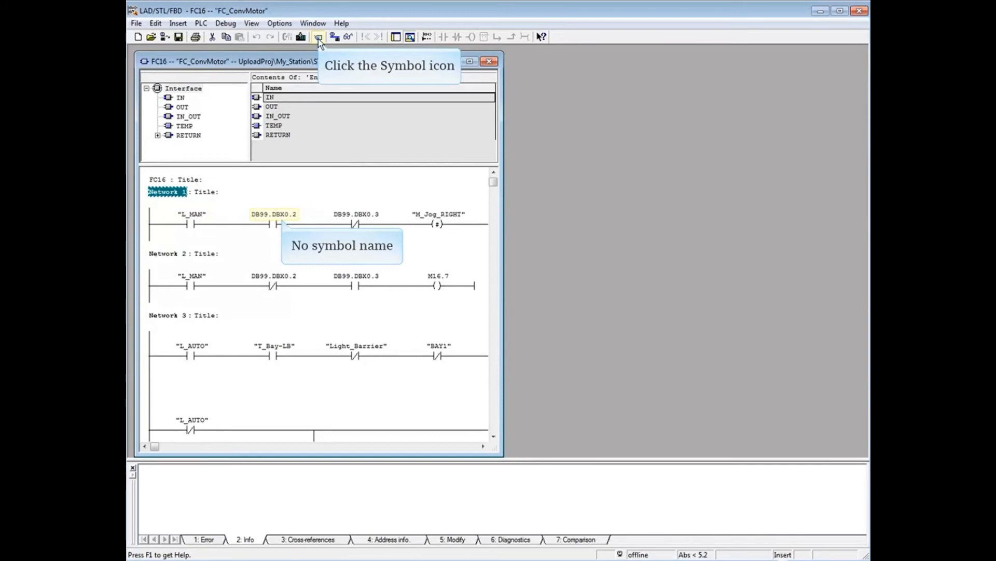
click(859, 10)
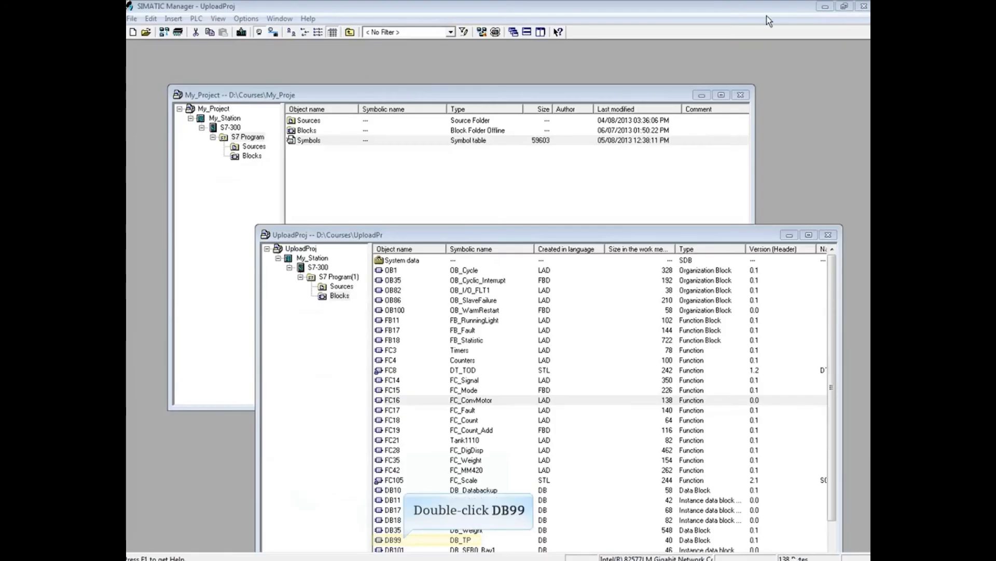
Open data block DB99 from UploadProj, examine its variable names and close the editor.
double_click(404, 540)
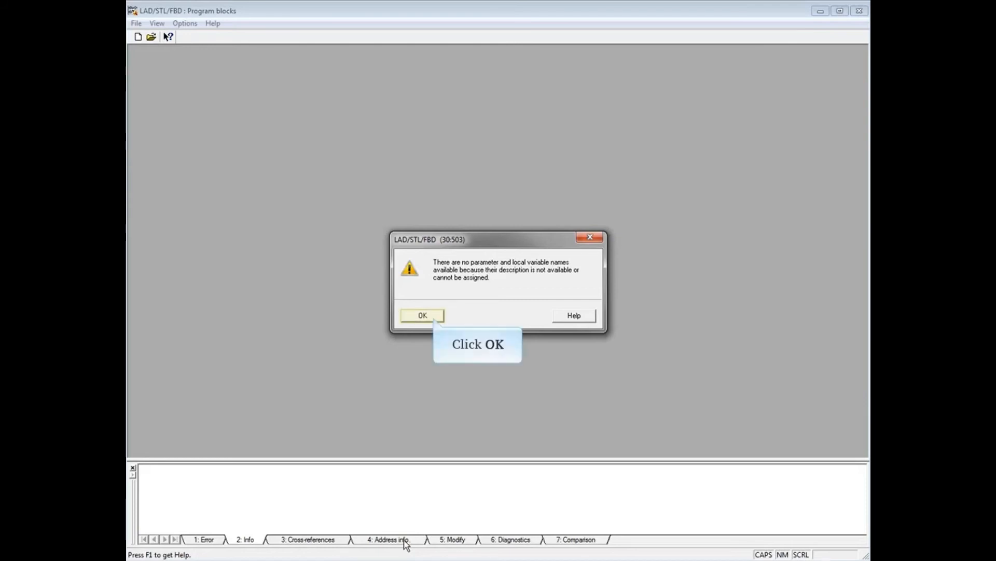
click(433, 315)
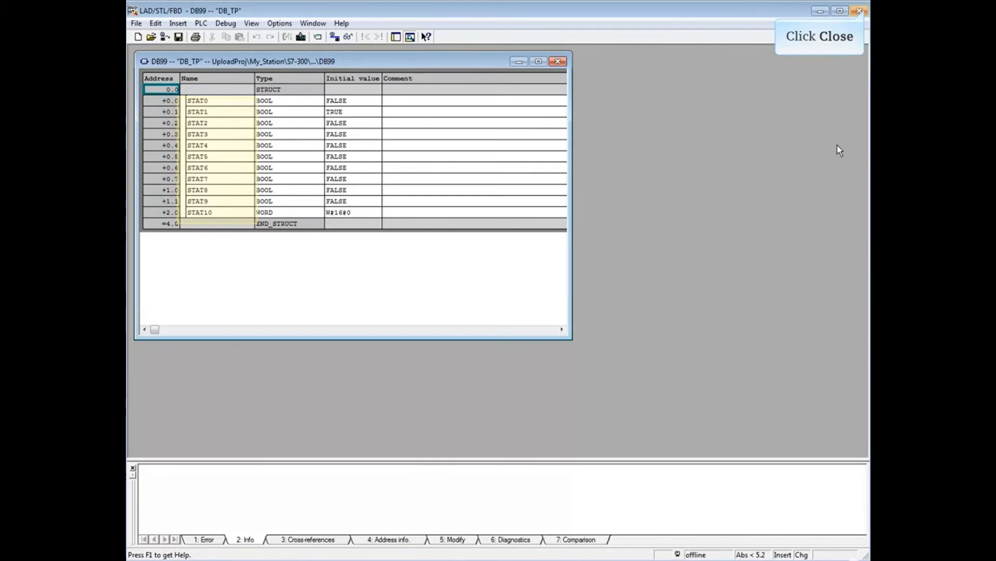
click(860, 10)
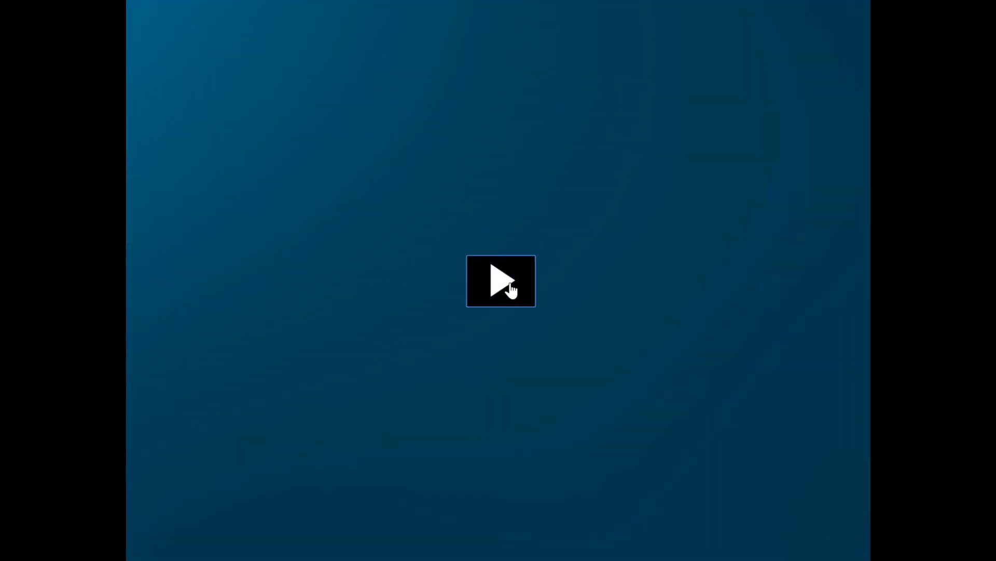
click(512, 289)
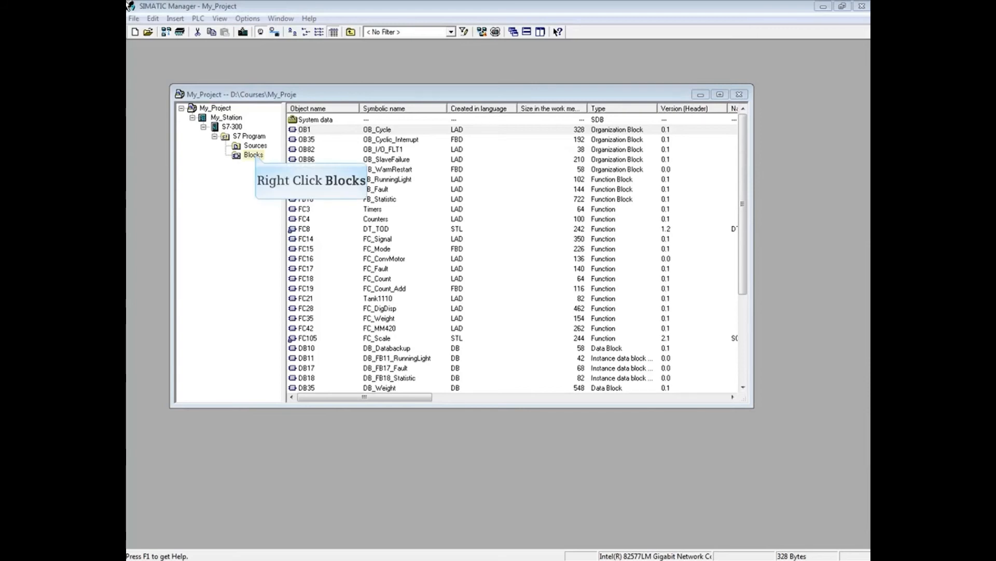
Run Check Block Consistency on My_Project's Blocks folder and examine the call tree references through OB100.
right_click(255, 156)
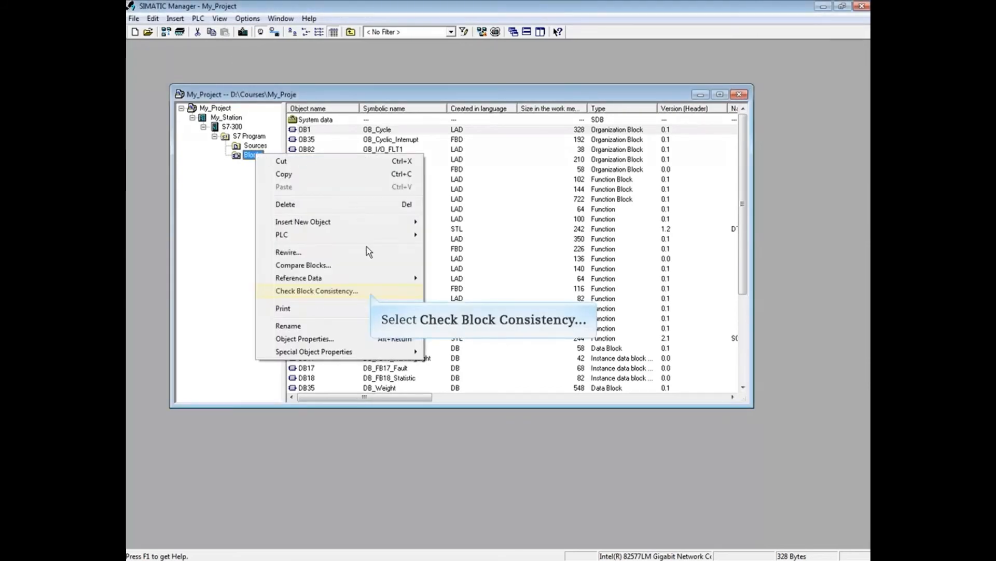
click(371, 292)
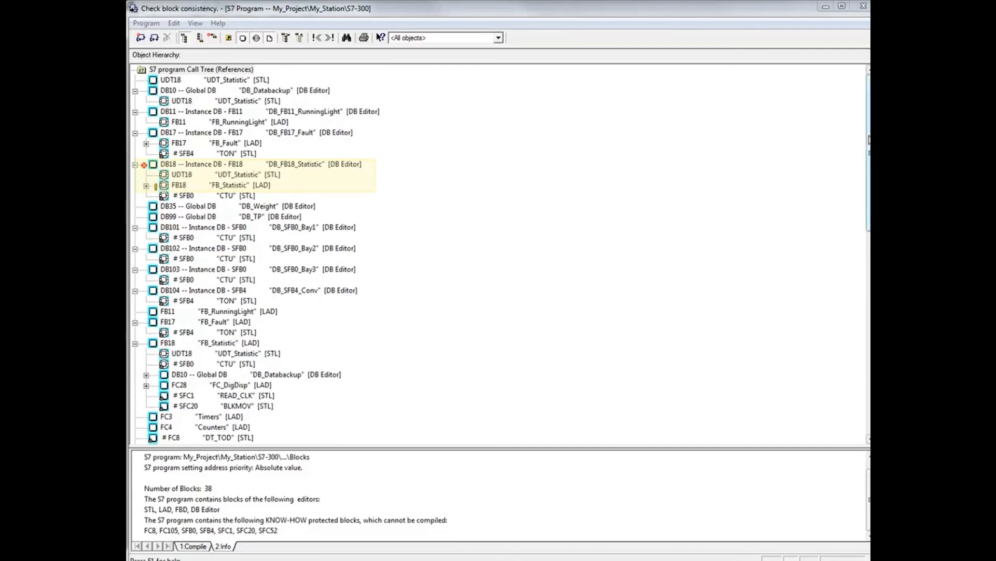
scroll(865, 171, down, 3)
drag(866, 178, 869, 354)
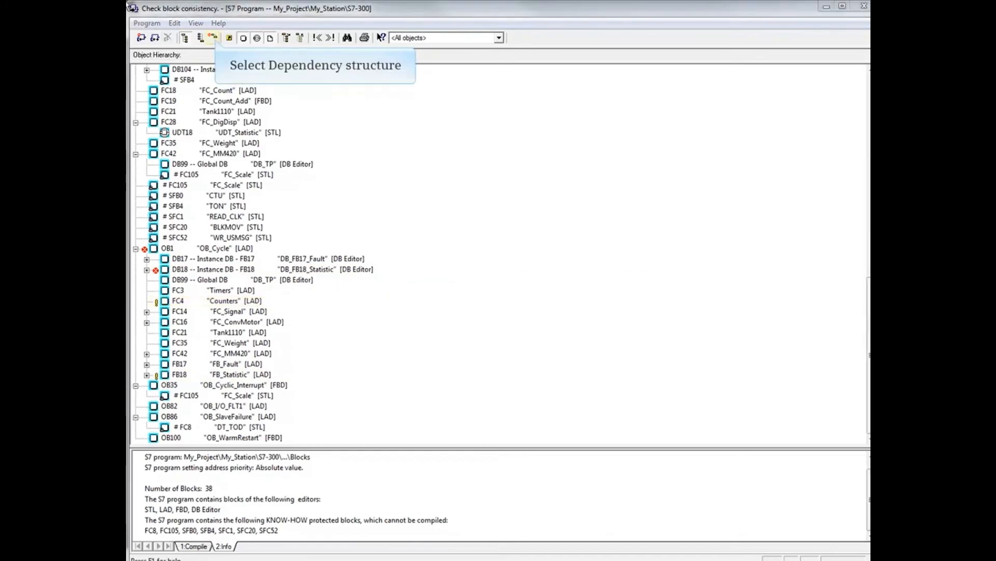
Show the dependency tree with only conflicts, consult the Tree View help on Buttons in the Tree View, and close the help.
click(214, 38)
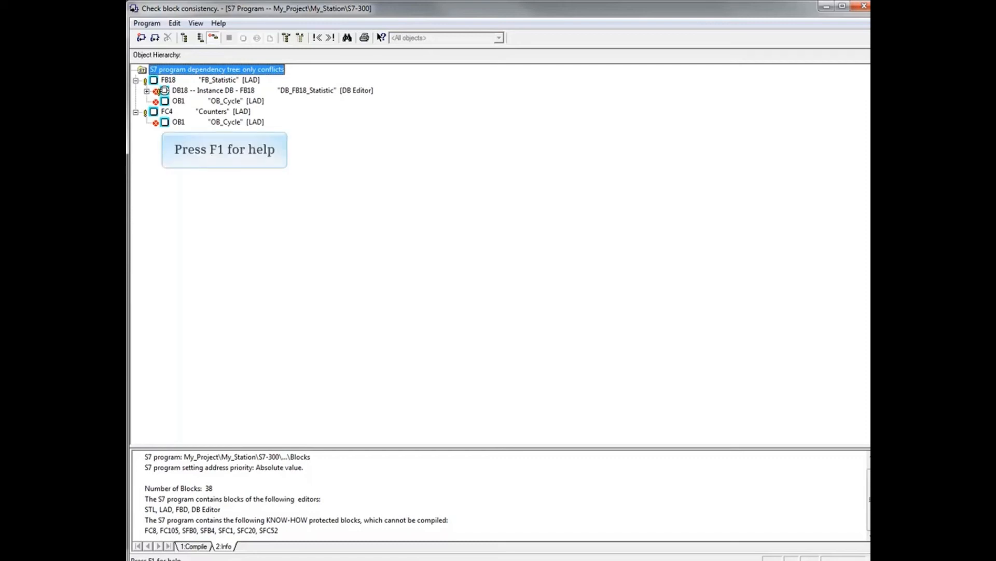
key(F1)
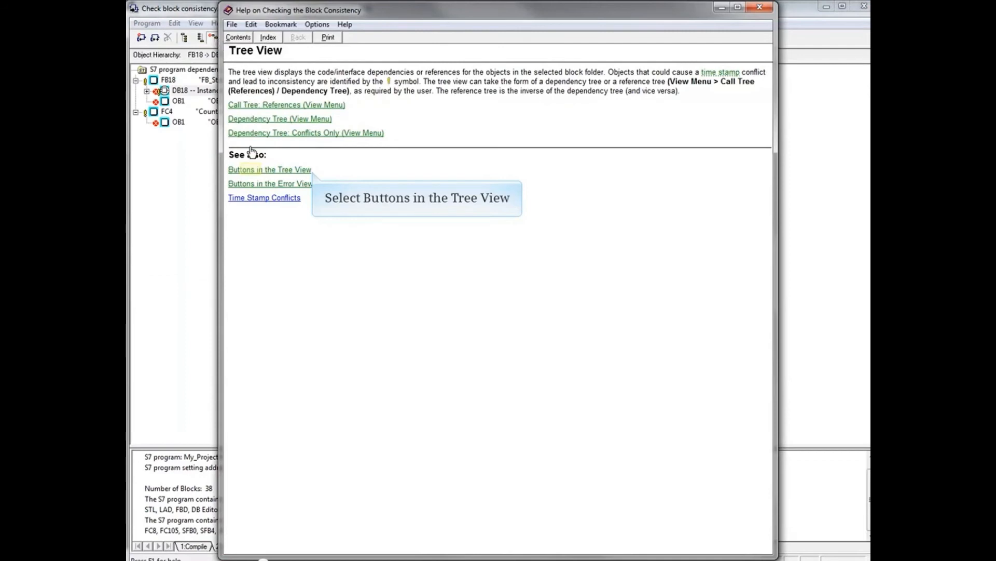
click(253, 173)
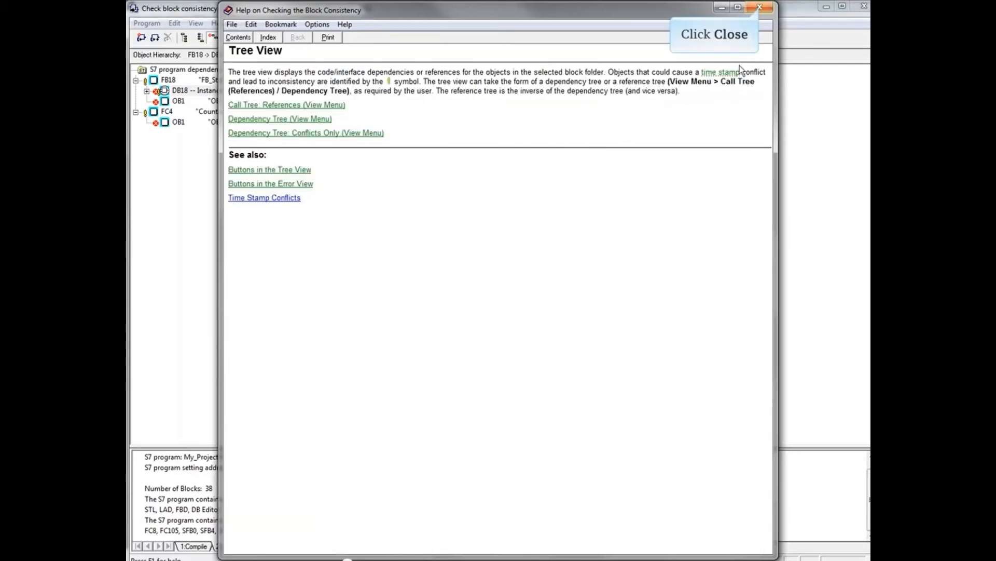
click(760, 8)
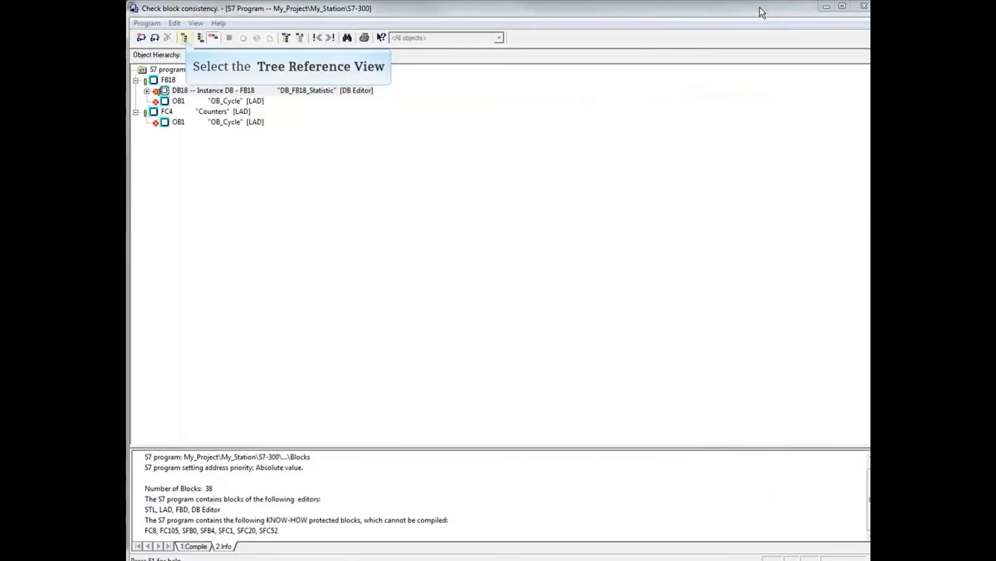
Return to the call tree reference view, compile the program's blocks, and close the consistency check.
click(185, 38)
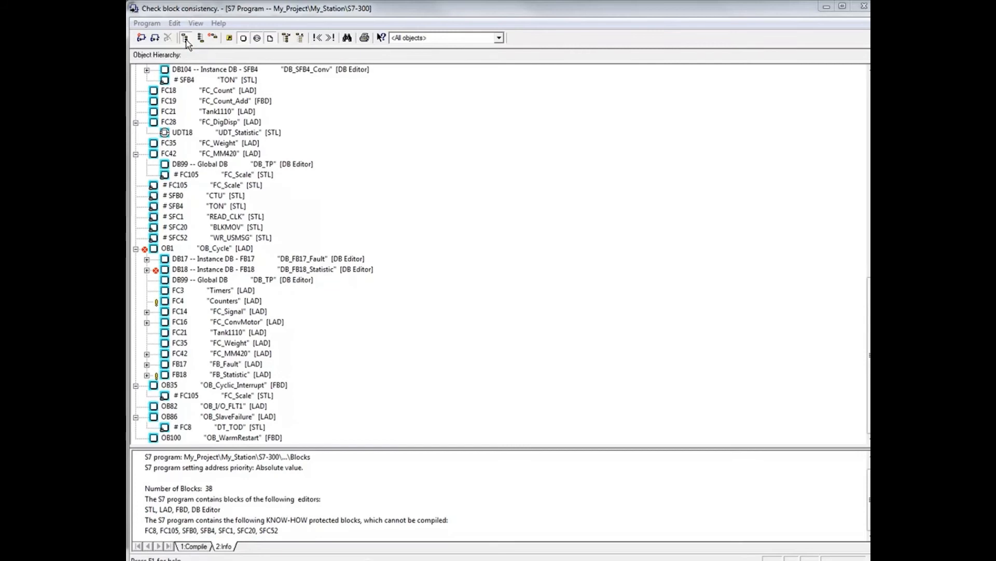
click(157, 39)
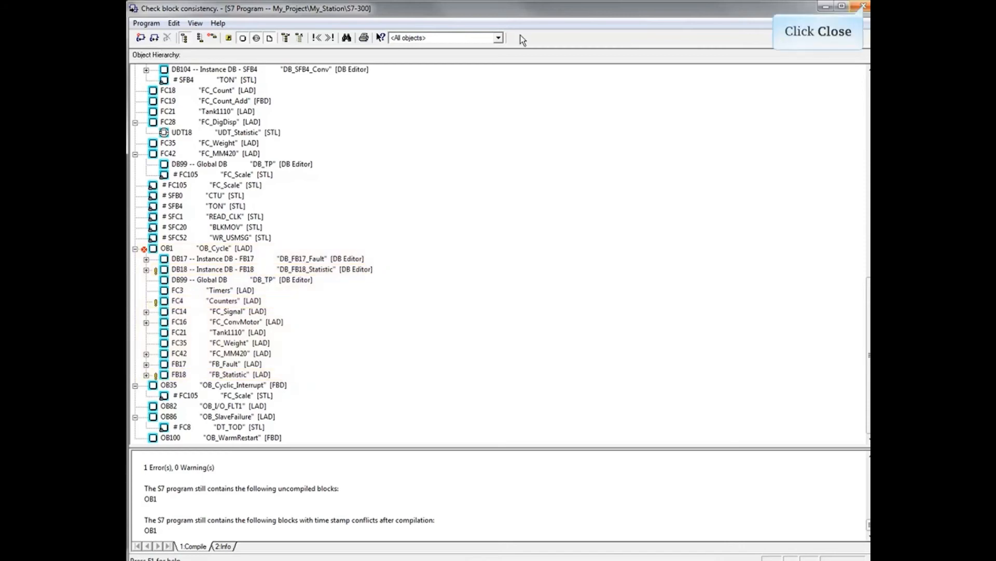
click(863, 6)
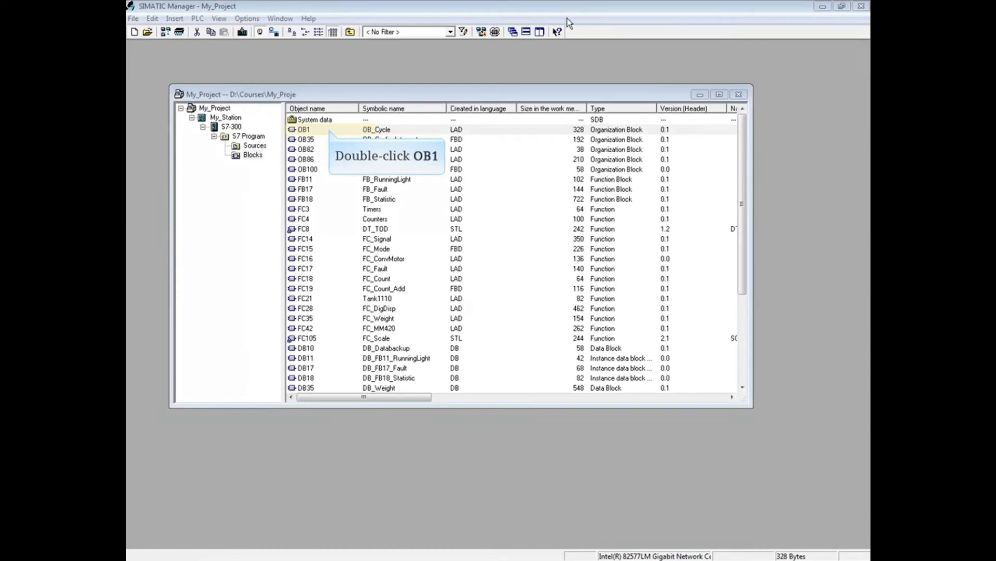
Open OB1 from My_Project's Blocks folder and update the invalid FC4 block call in Network 9.
double_click(331, 131)
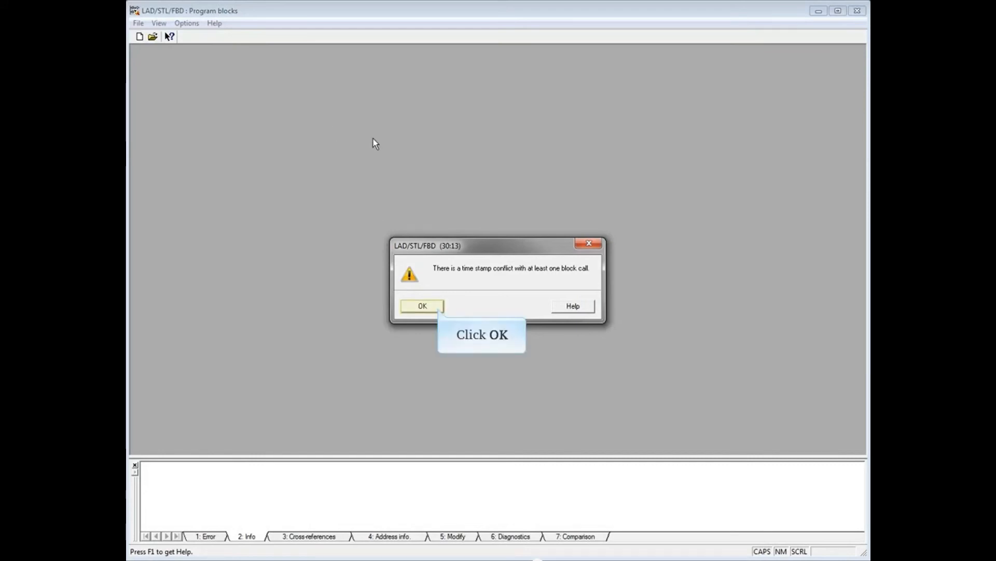
click(422, 306)
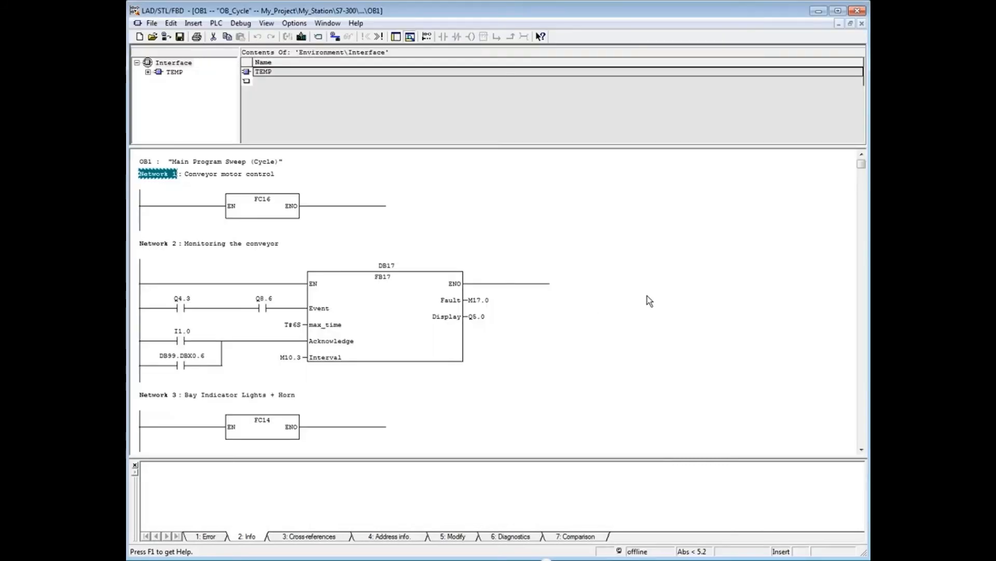
drag(861, 167, 867, 381)
mouse_move(278, 310)
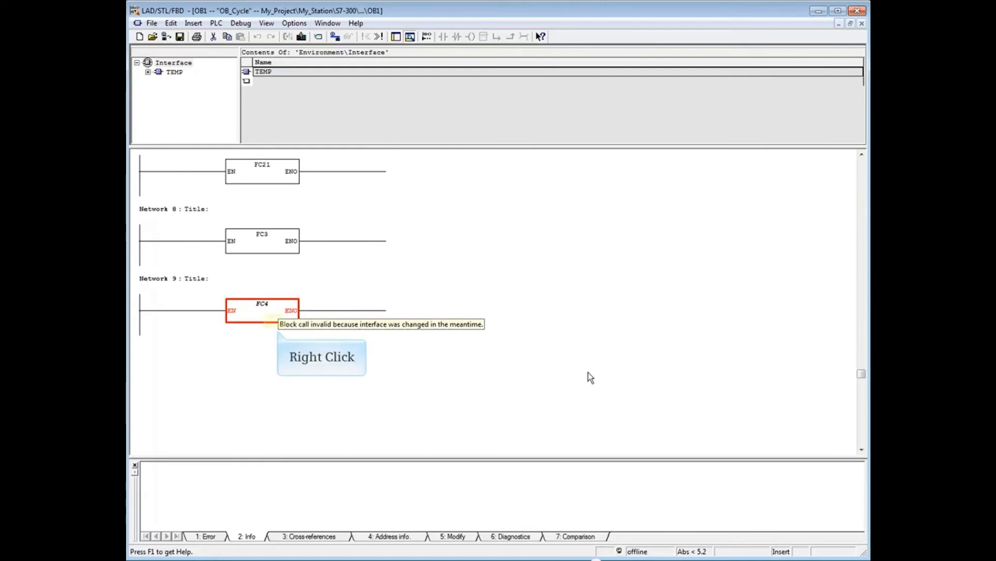
right_click(274, 321)
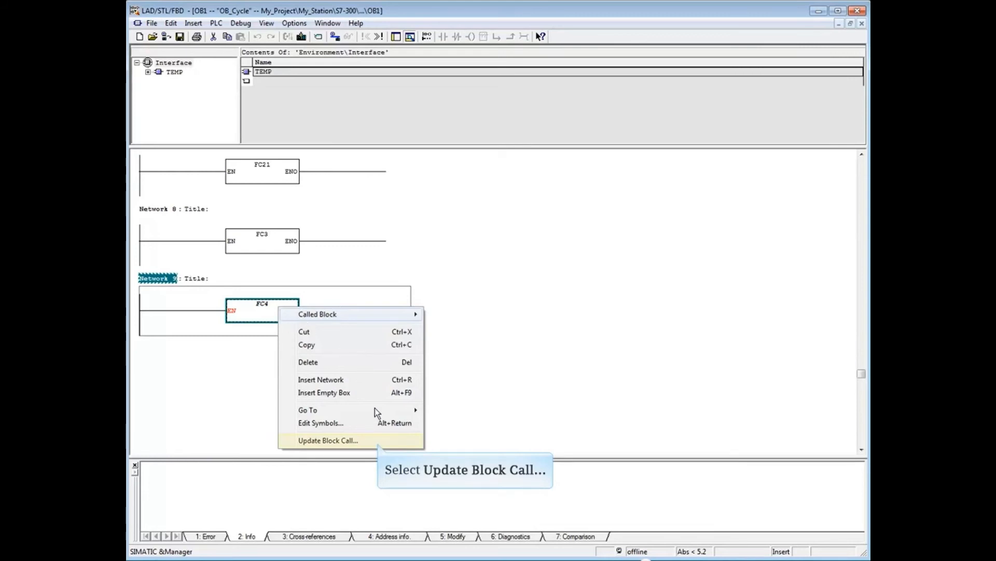
click(378, 442)
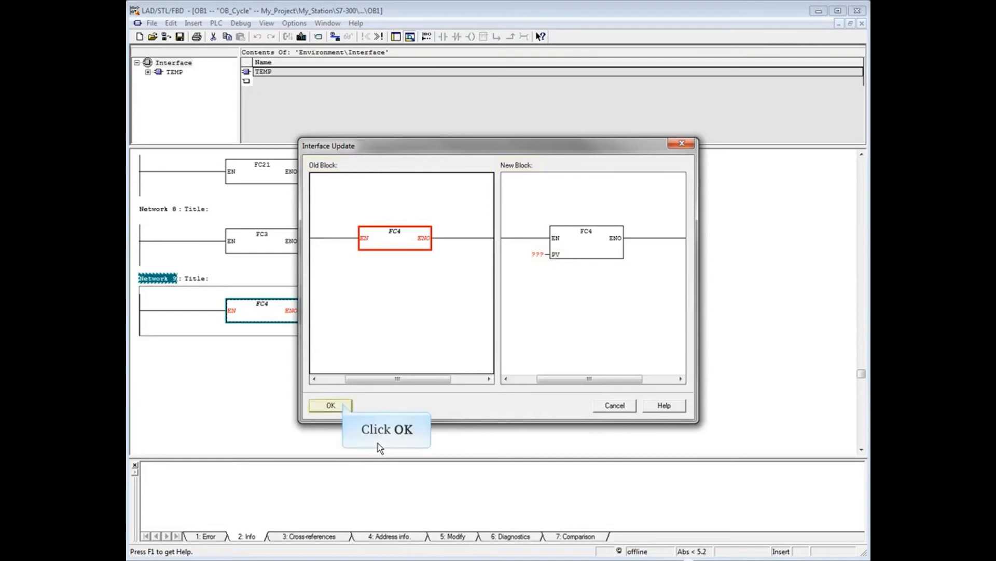
click(342, 404)
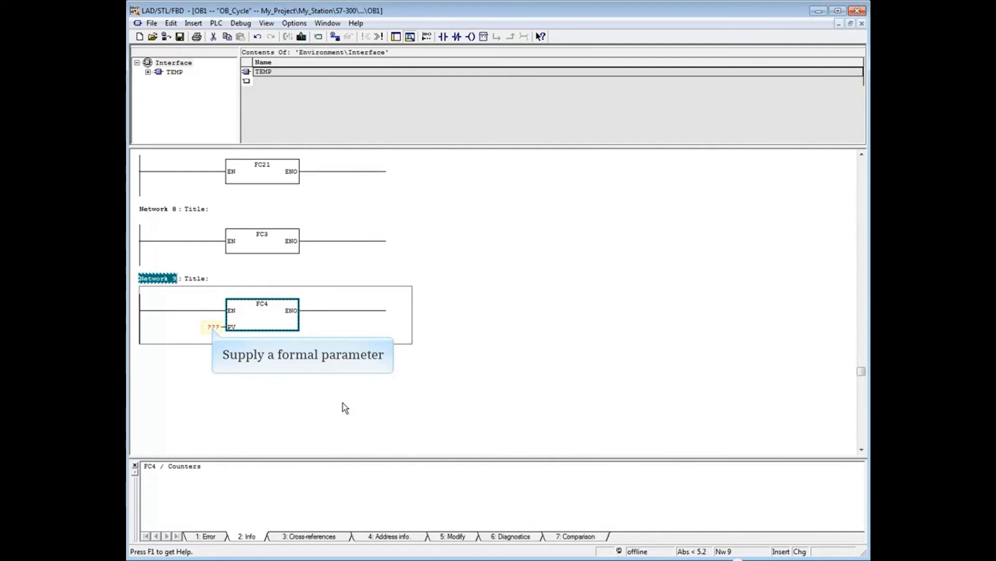
Supply 55 to the PV input of the FC4 call in Network 9, then save OB1 and close the editor.
click(213, 328)
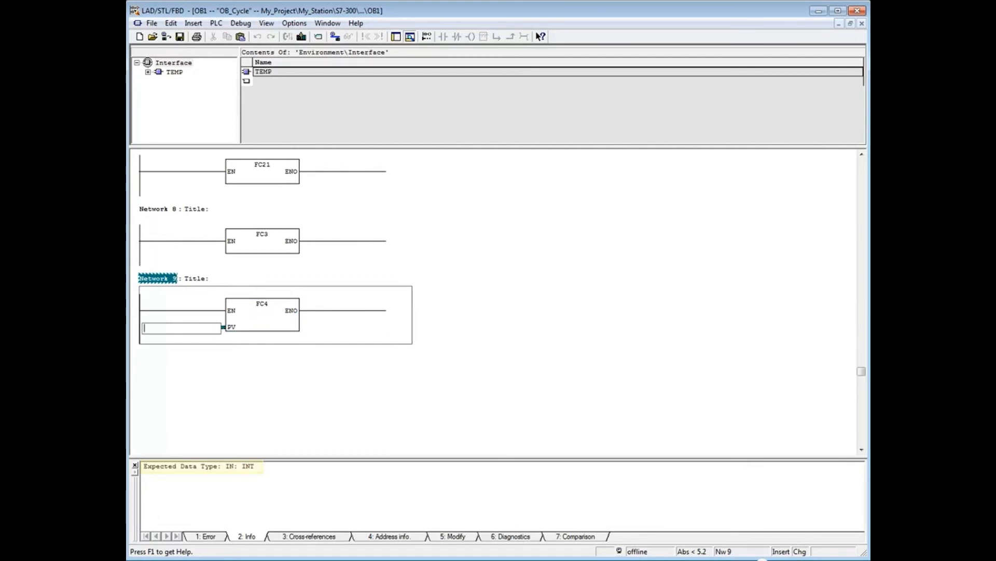
text(55)
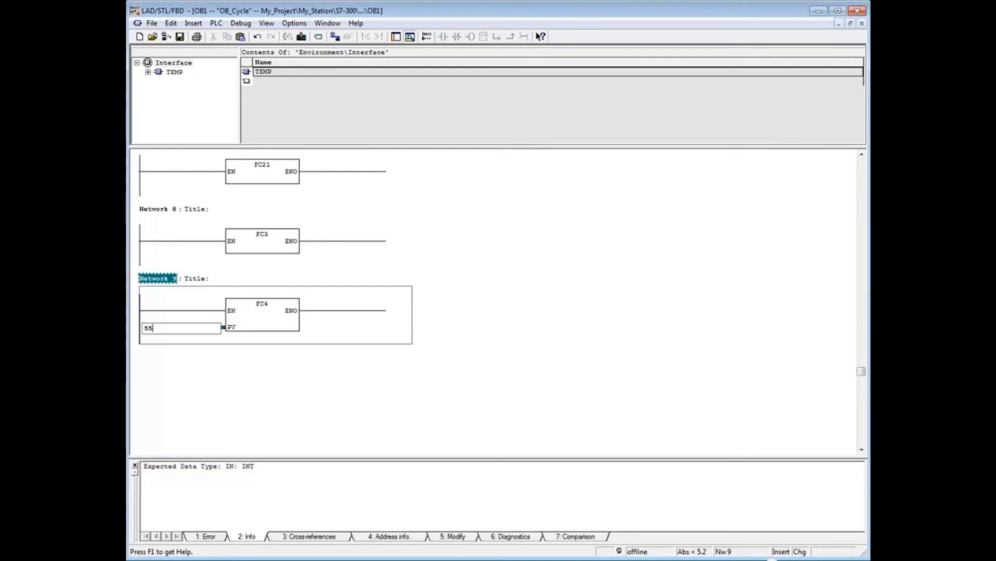
key(Return)
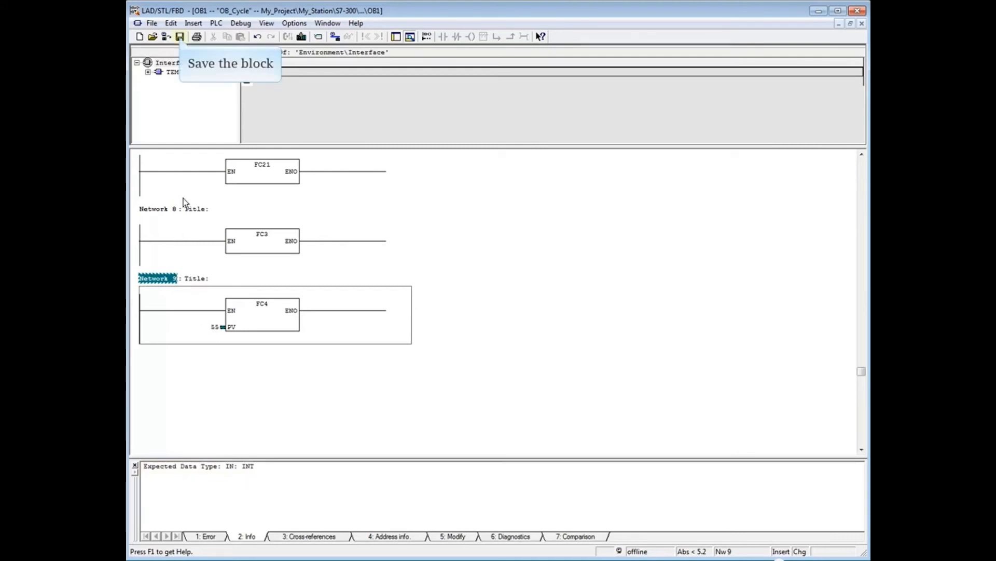
click(180, 37)
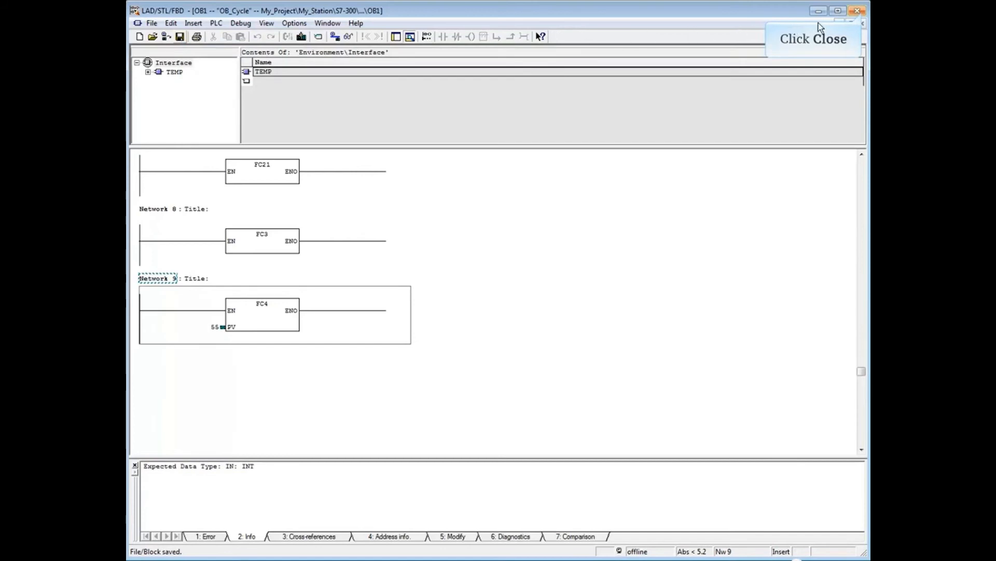
click(858, 12)
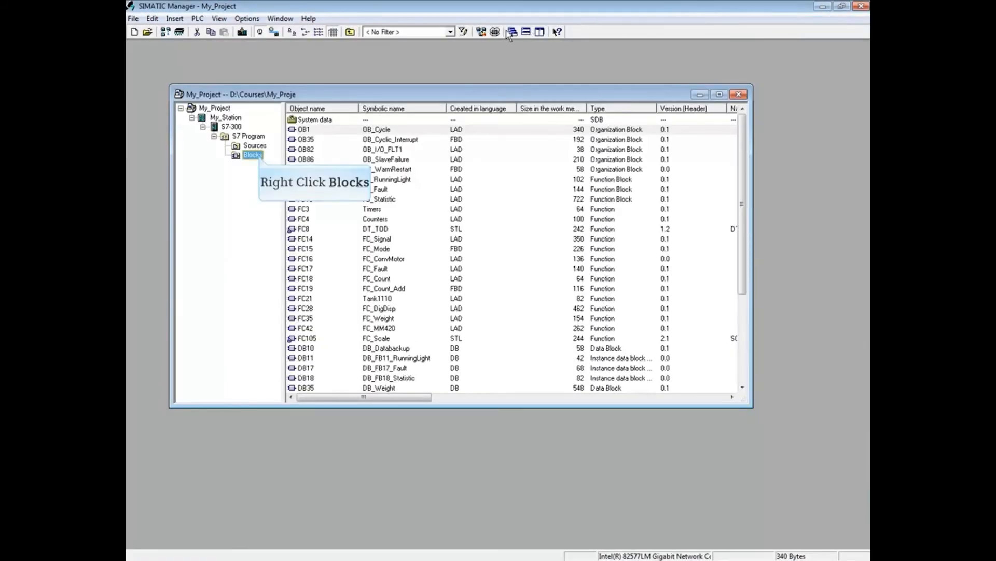
Run Check Block Consistency on the Blocks folder again, examine the call tree through OB100 and close the check.
right_click(260, 157)
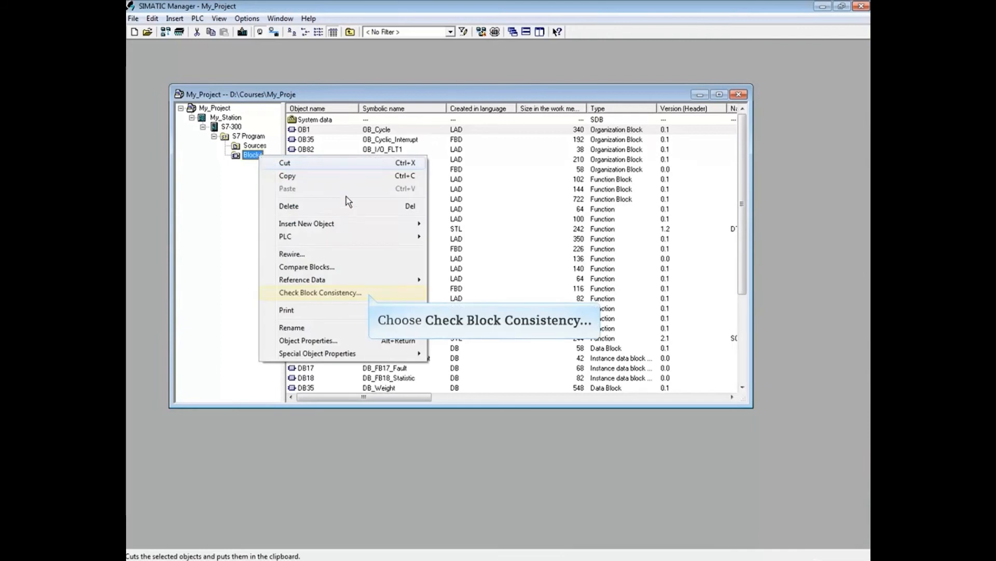
click(320, 293)
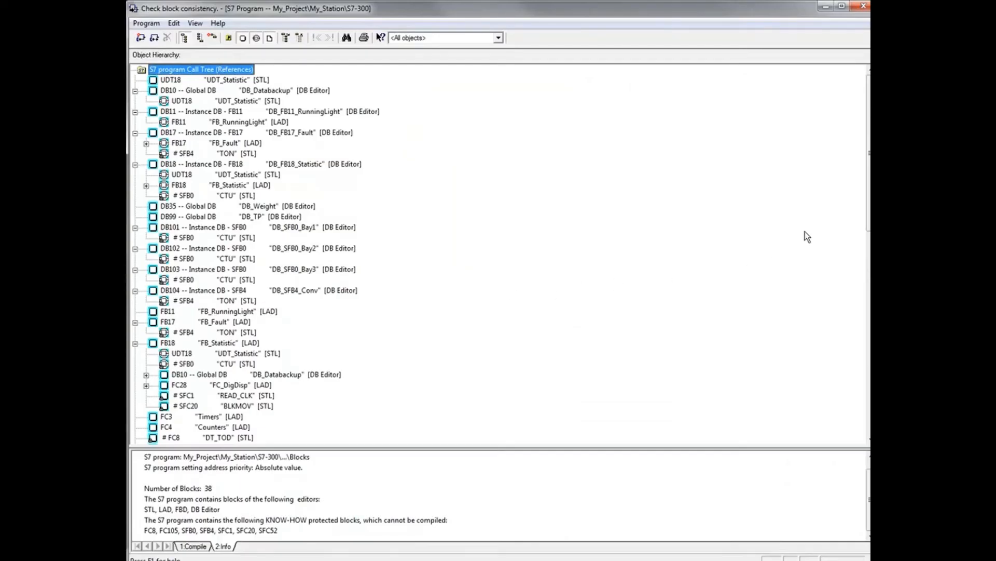
drag(868, 175, 868, 387)
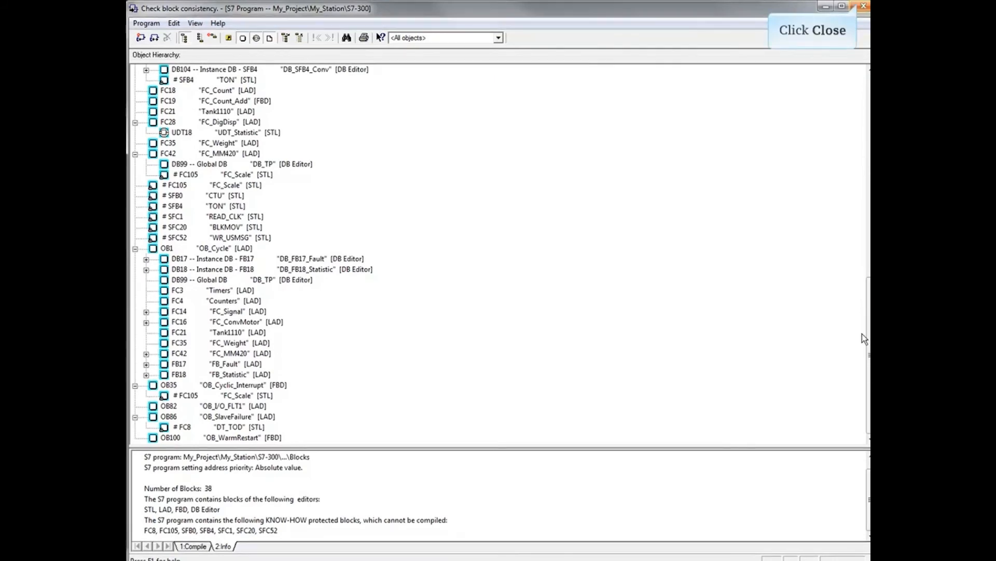
click(864, 6)
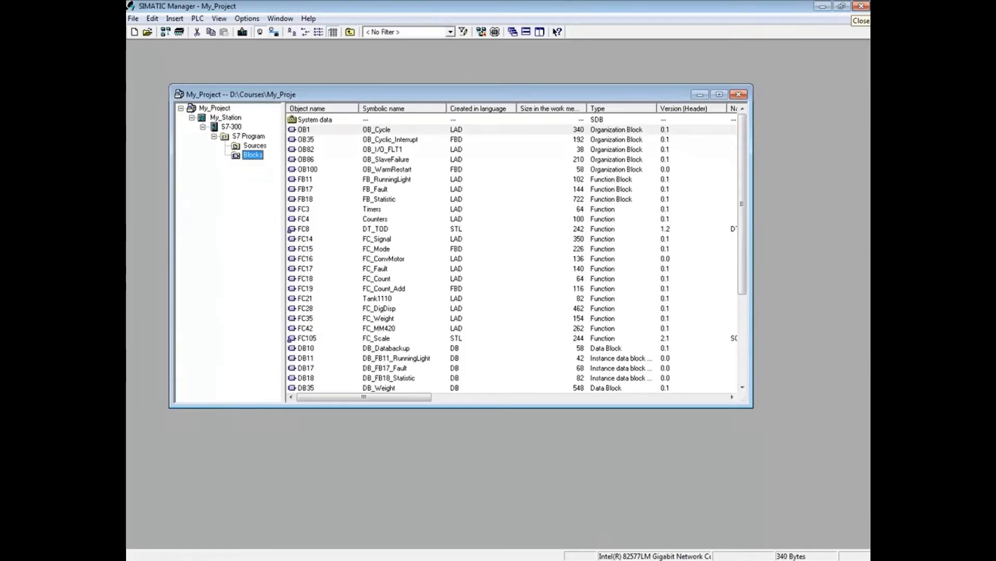
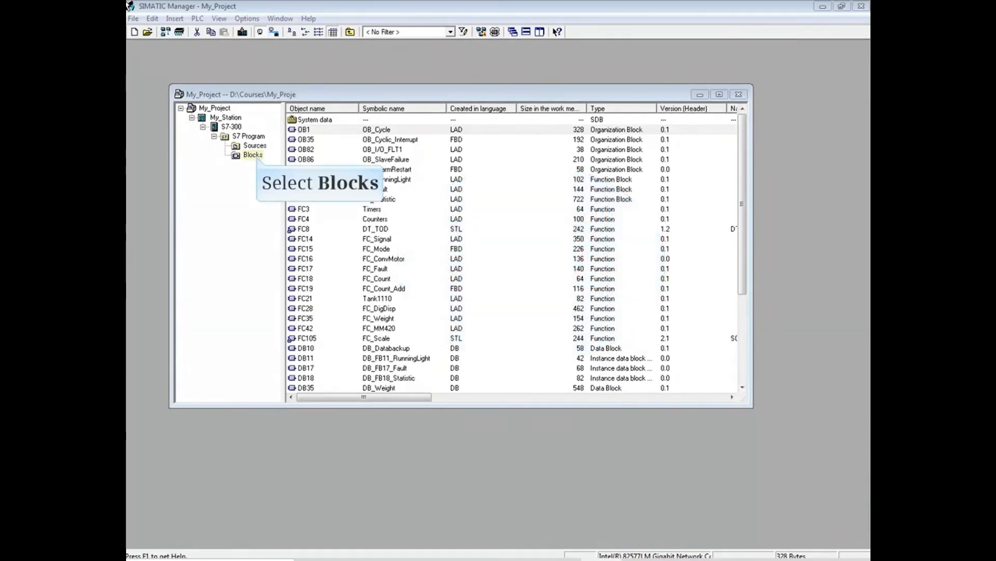
click(257, 156)
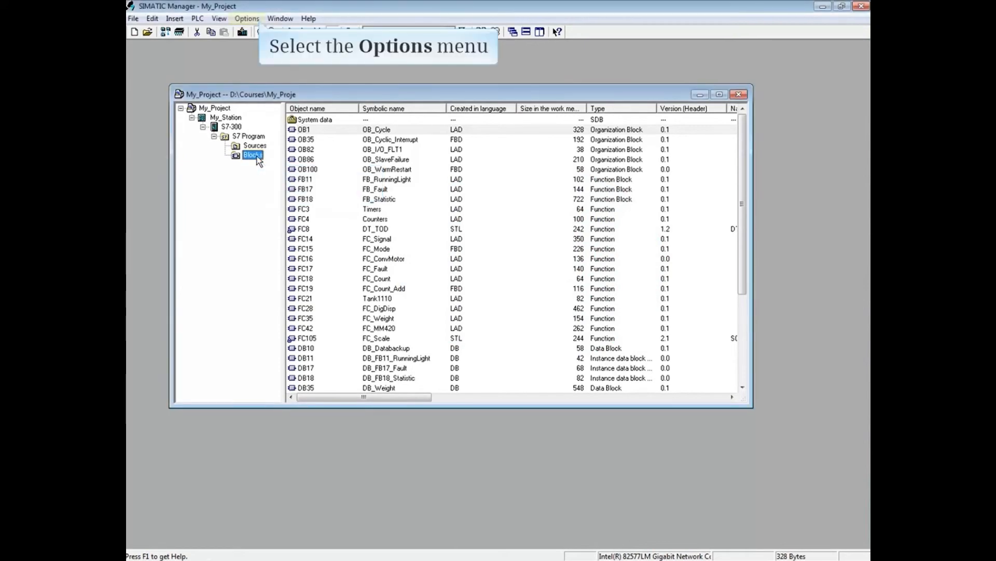
click(247, 19)
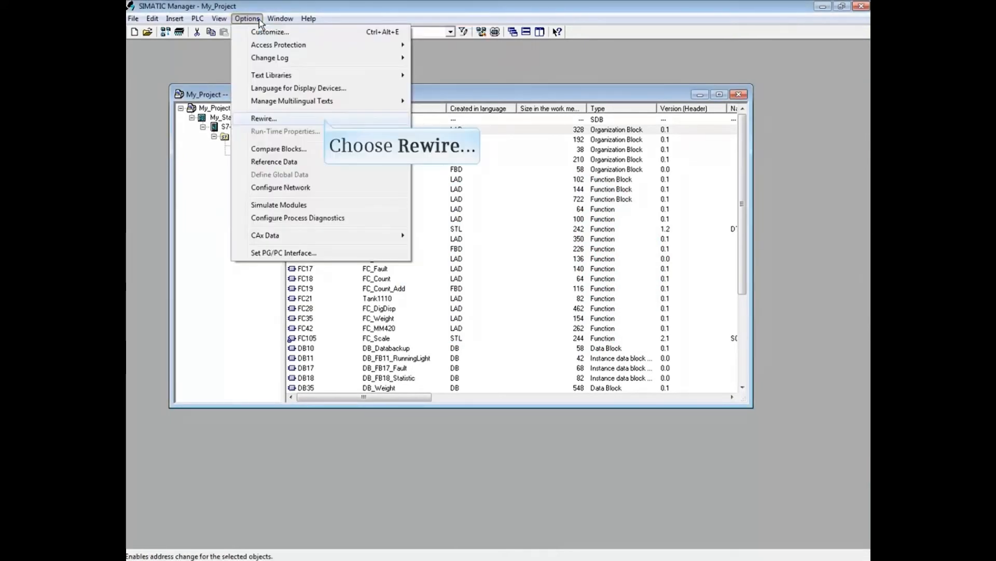
click(291, 118)
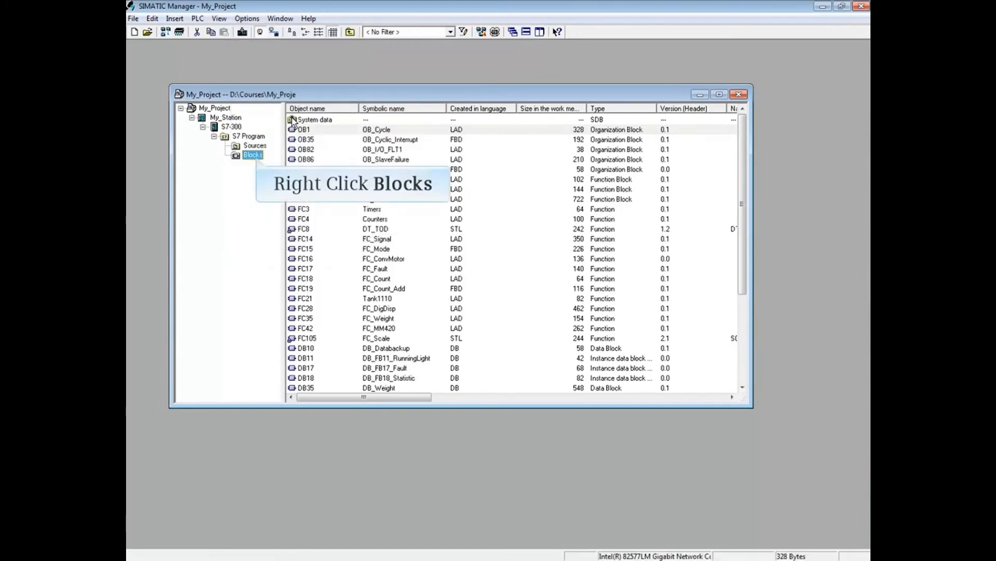
Start rewiring My_Project's Blocks folder and enter replacements Q8.5 to Q9.5 and Q8.6 to Q9.6.
right_click(257, 157)
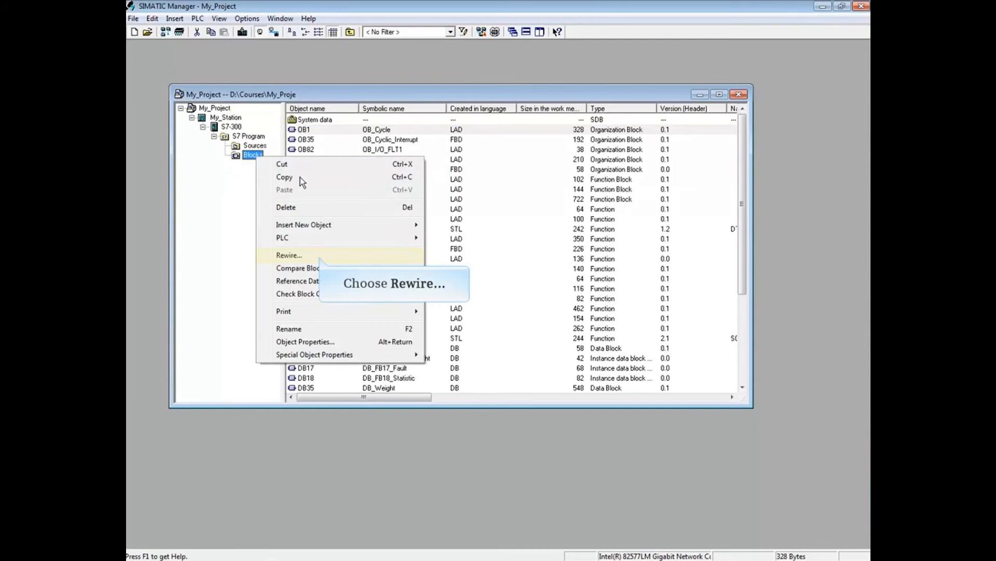
click(289, 255)
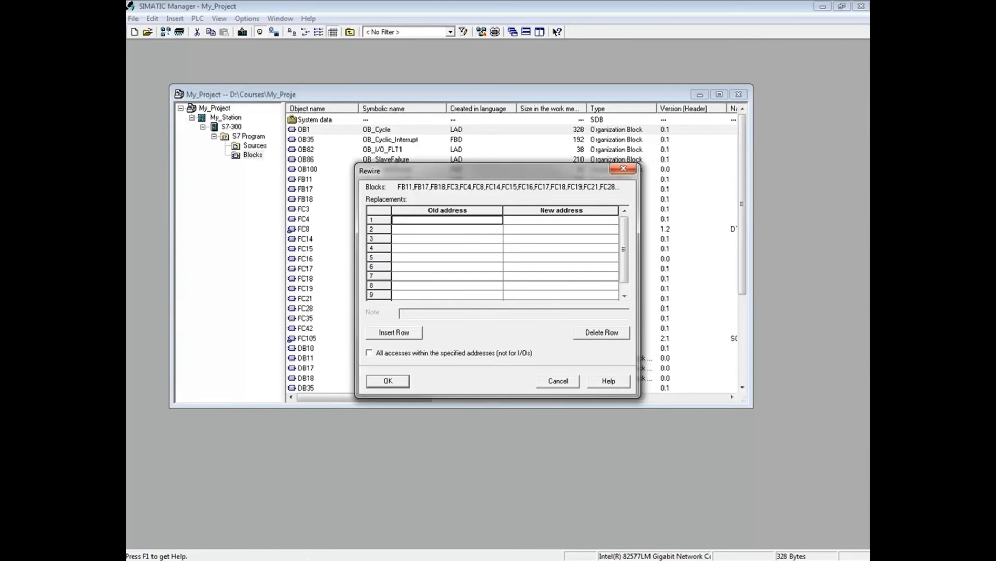
text(q8.5)
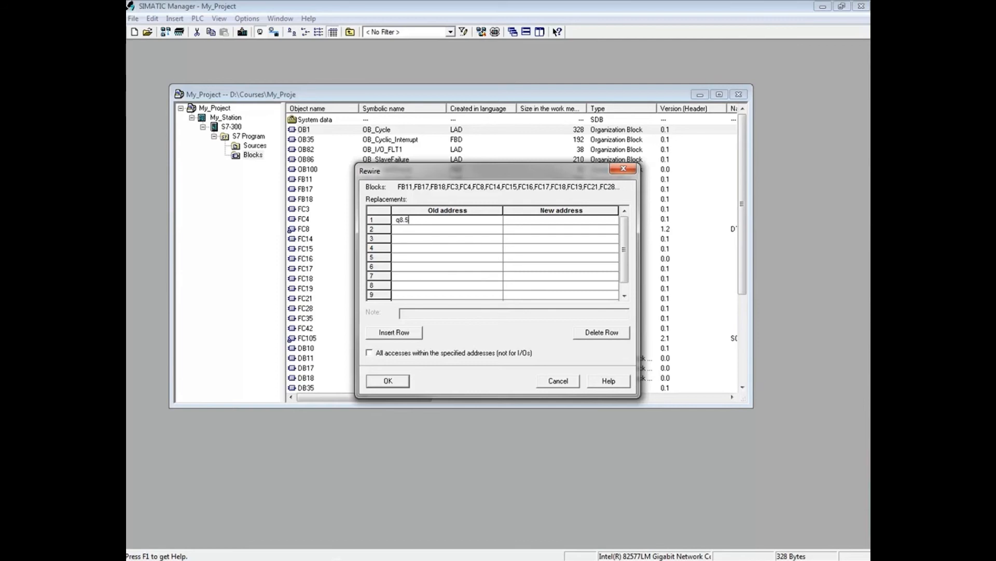
key(Tab)
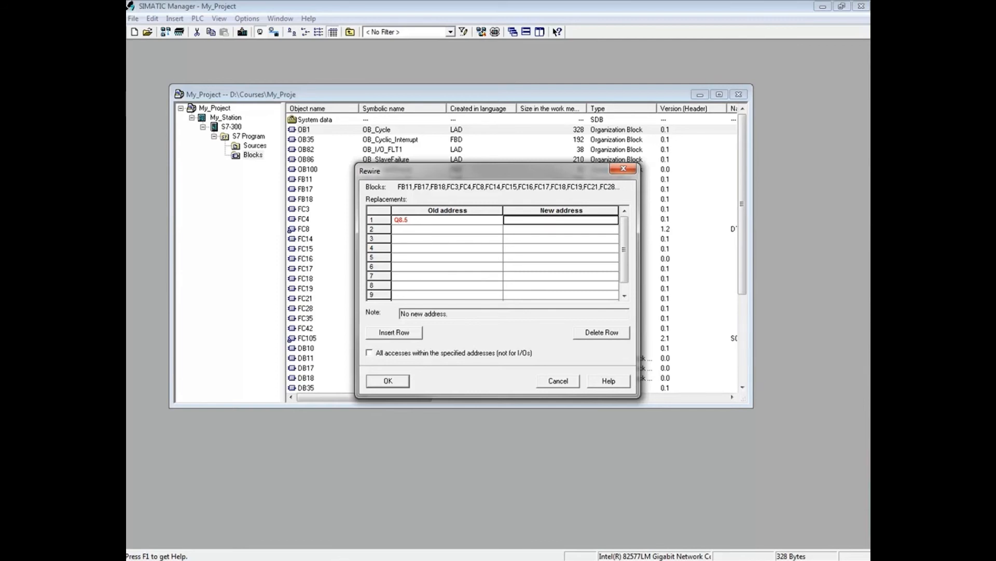
text(q9.5)
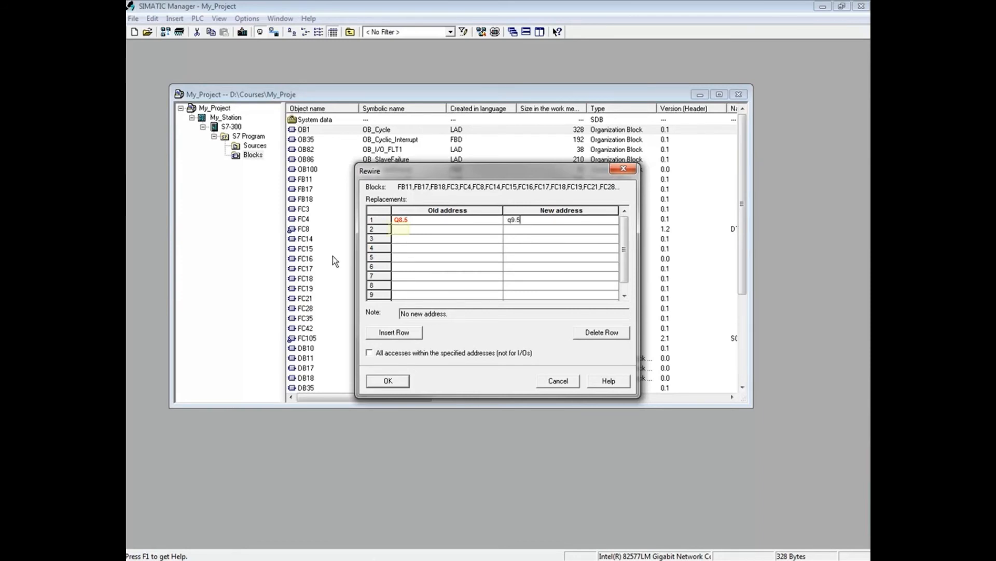
click(401, 232)
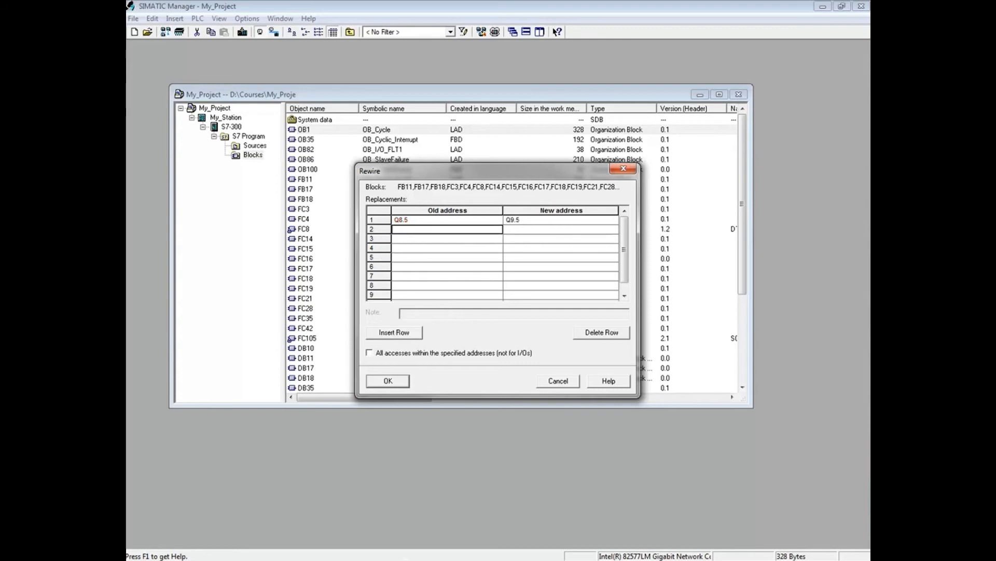
text(q8.6)
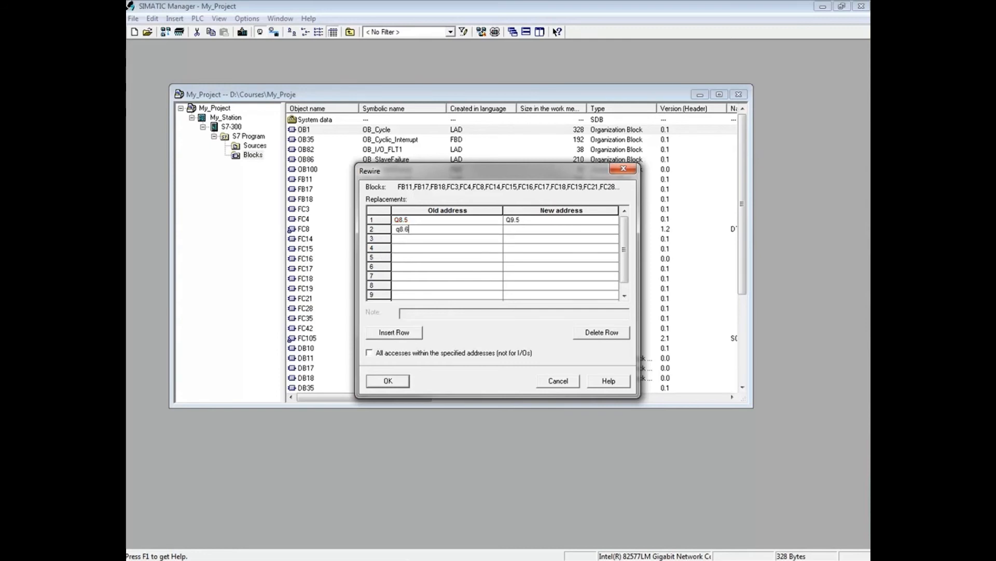
key(Tab)
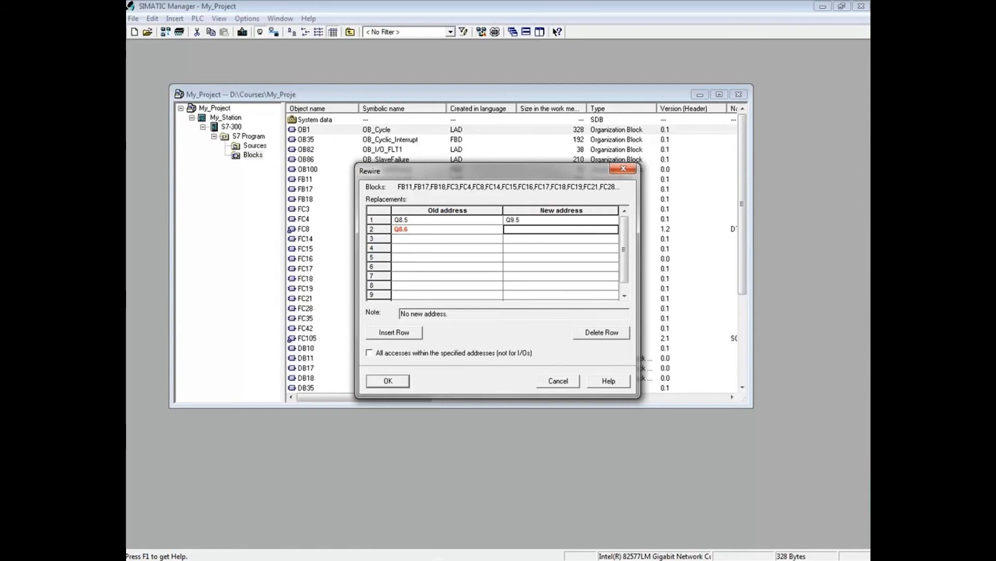
text(q9.6)
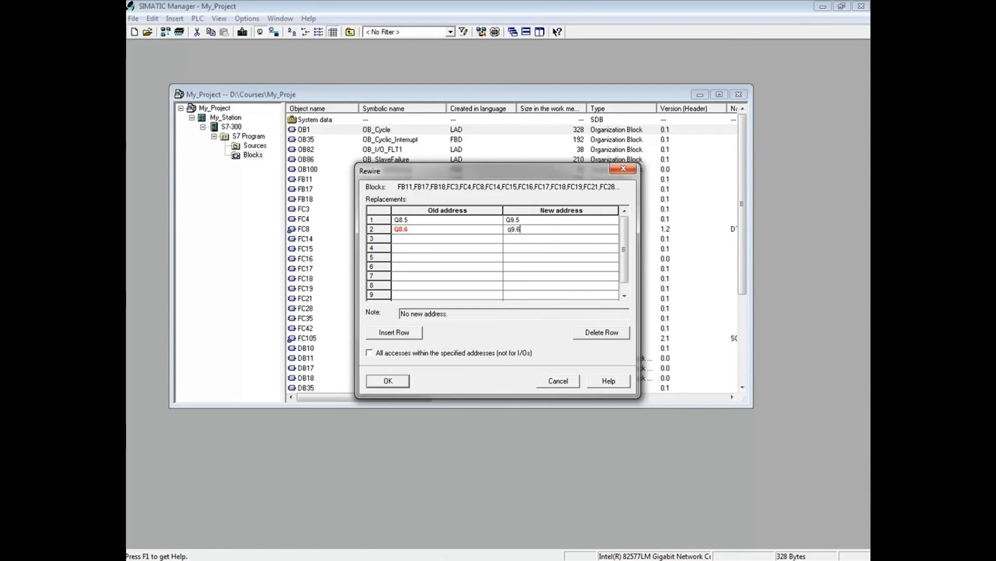
Add rewiring replacements I0.0 to I10.0 and I0.1 to I10.1, and run the rewiring.
click(400, 239)
text(i0.0)
key(Tab)
text(i10.0)
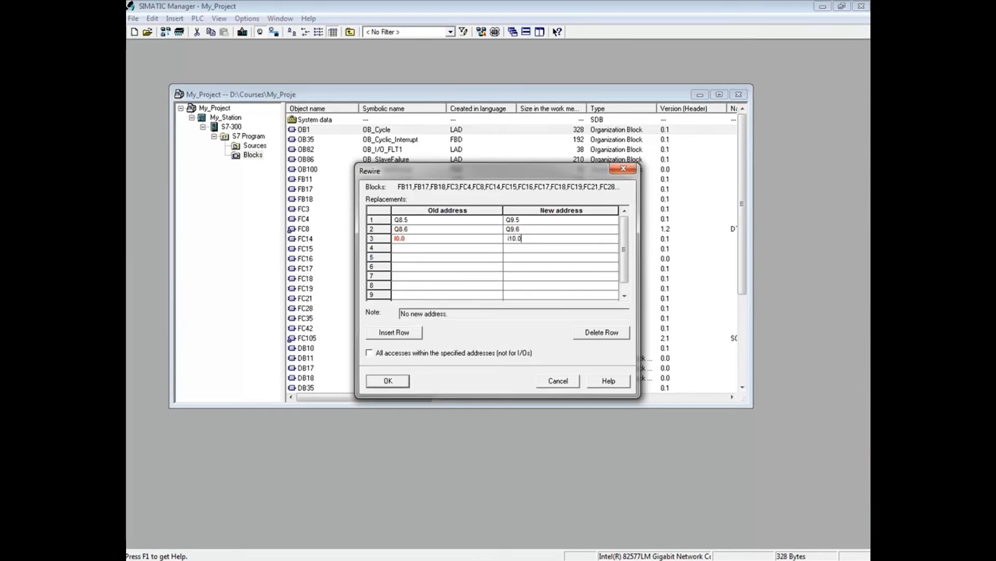
key(Tab)
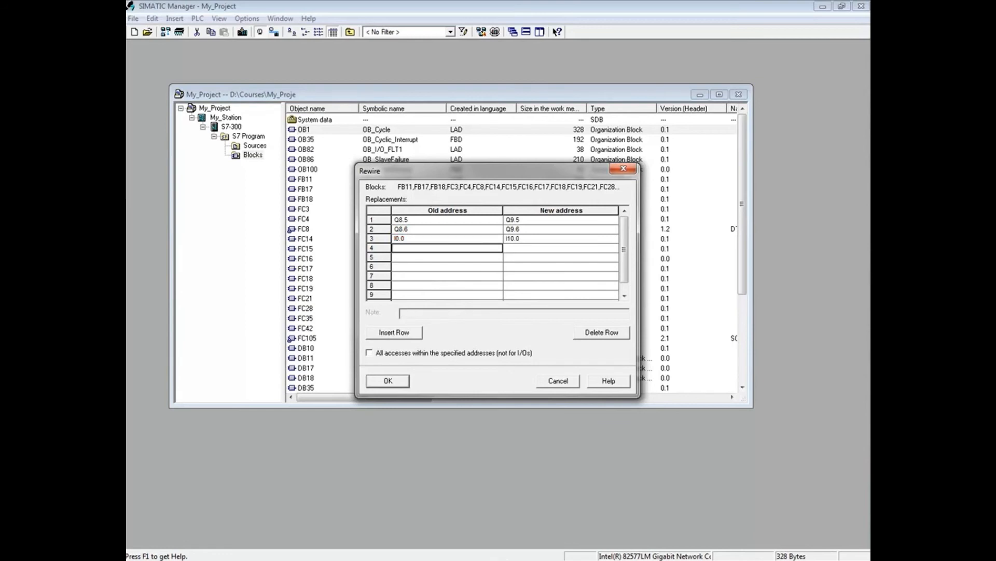
text(i0.1)
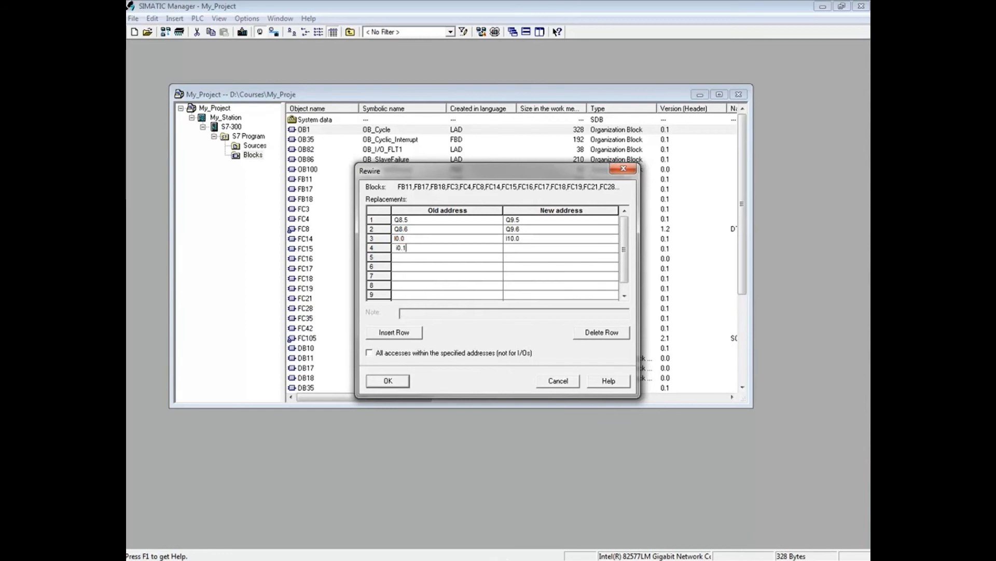
key(Tab)
text(i10.1)
key(Return)
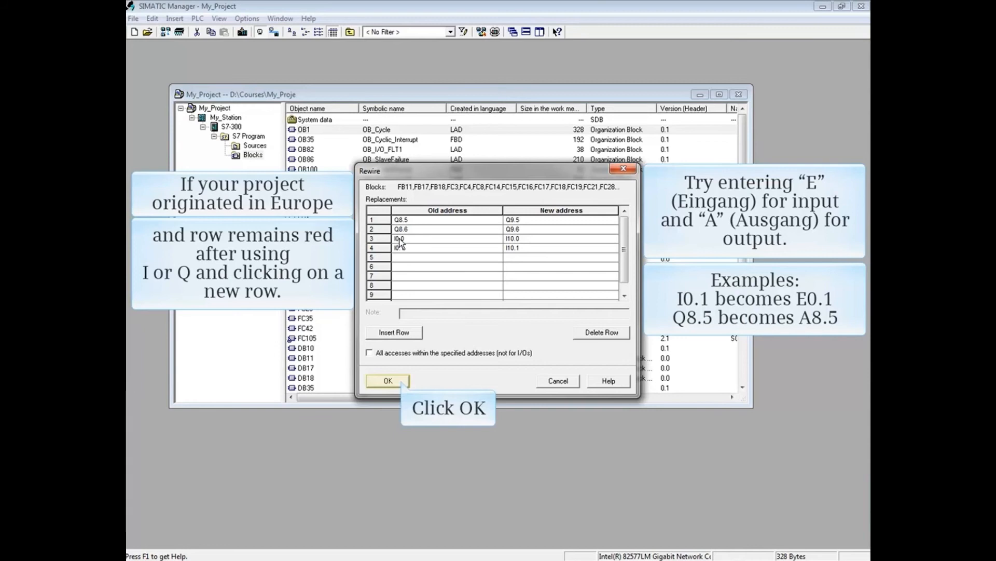
click(400, 381)
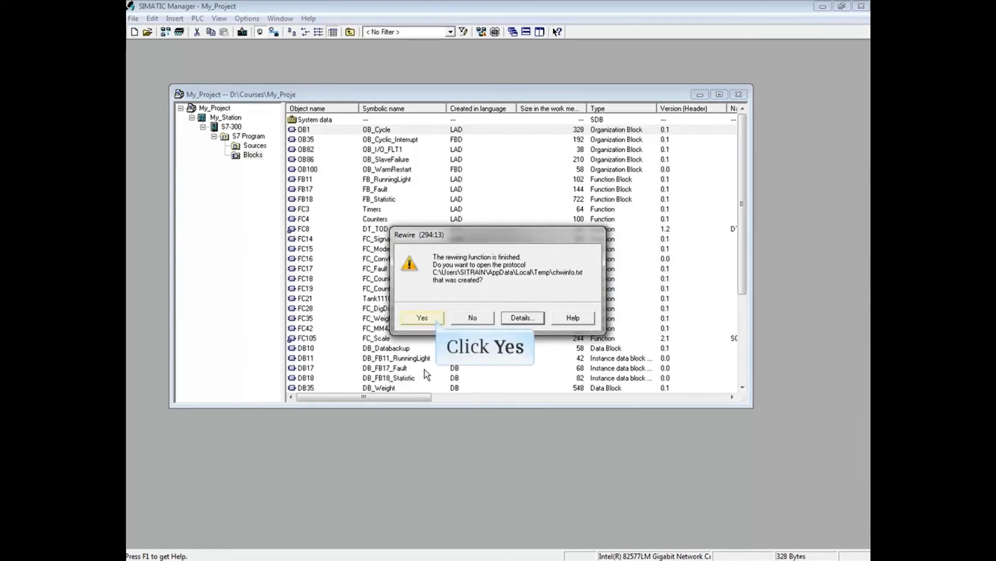
Review FC14's entry in the rewiring protocol, close the protocol and open FC14 from the Blocks folder.
click(423, 318)
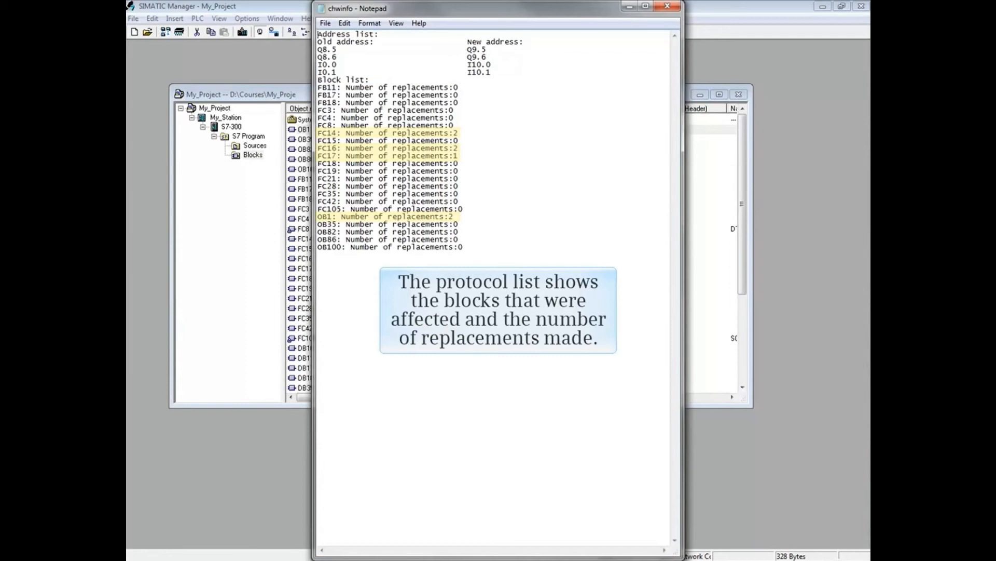
drag(319, 133, 465, 133)
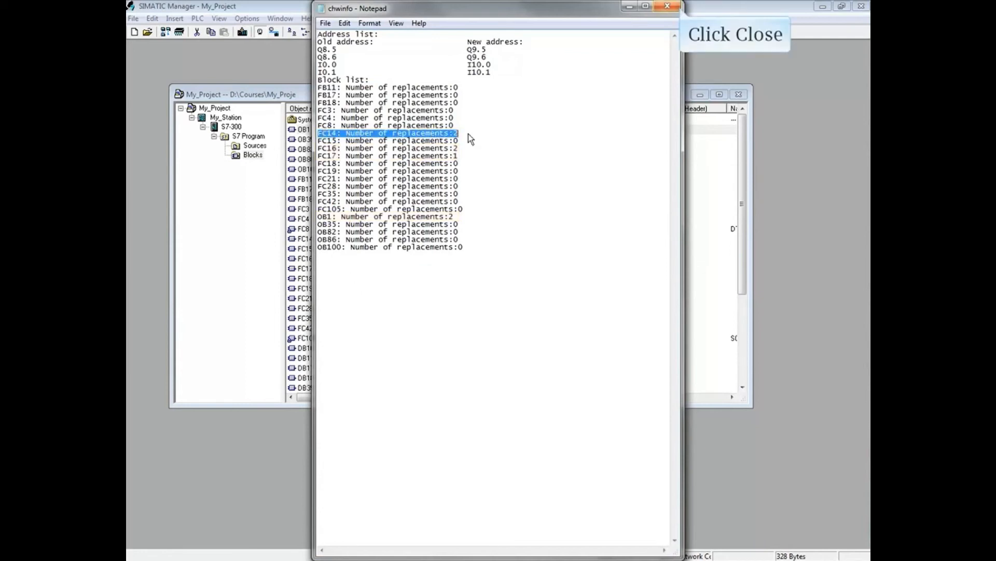
click(673, 7)
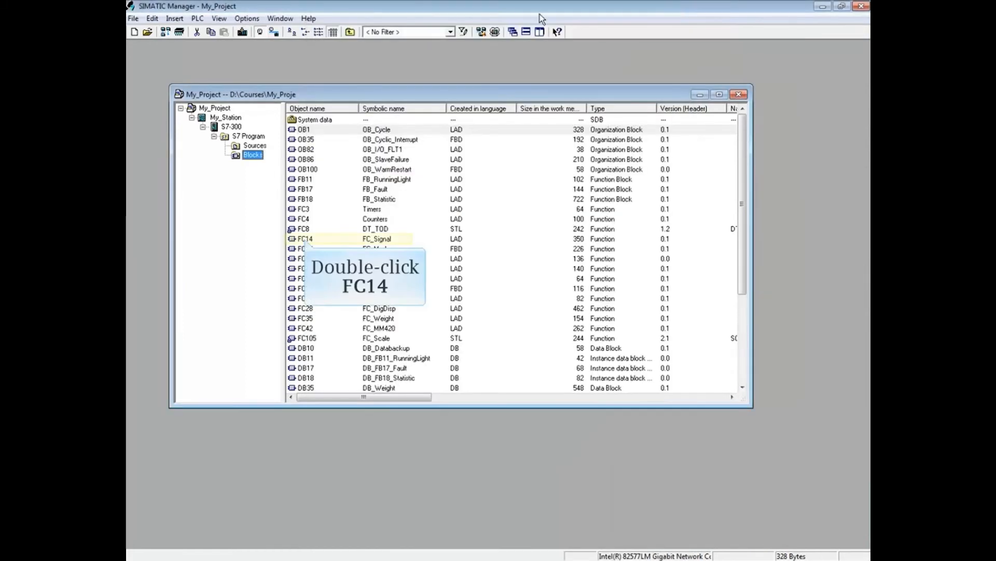
double_click(305, 239)
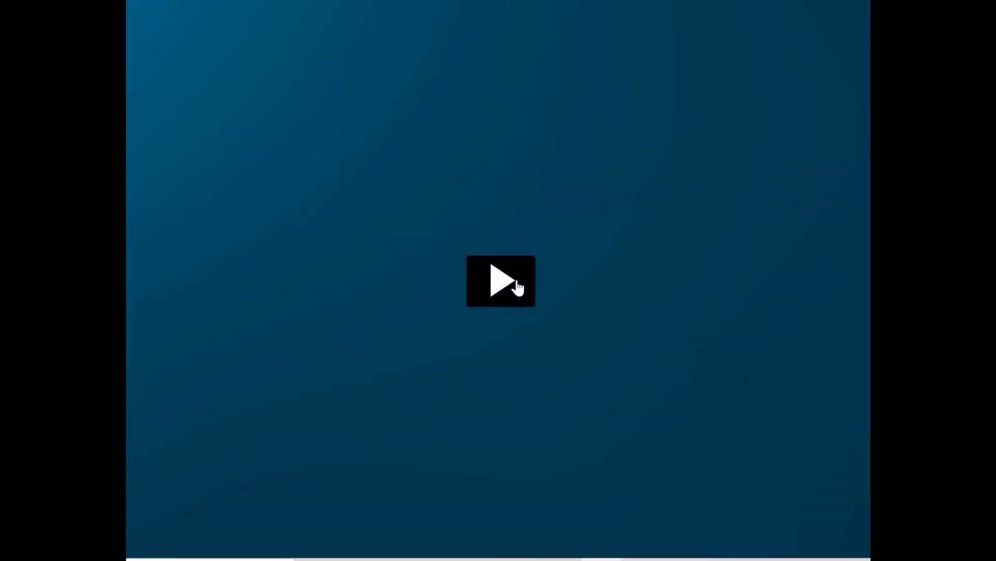
click(506, 281)
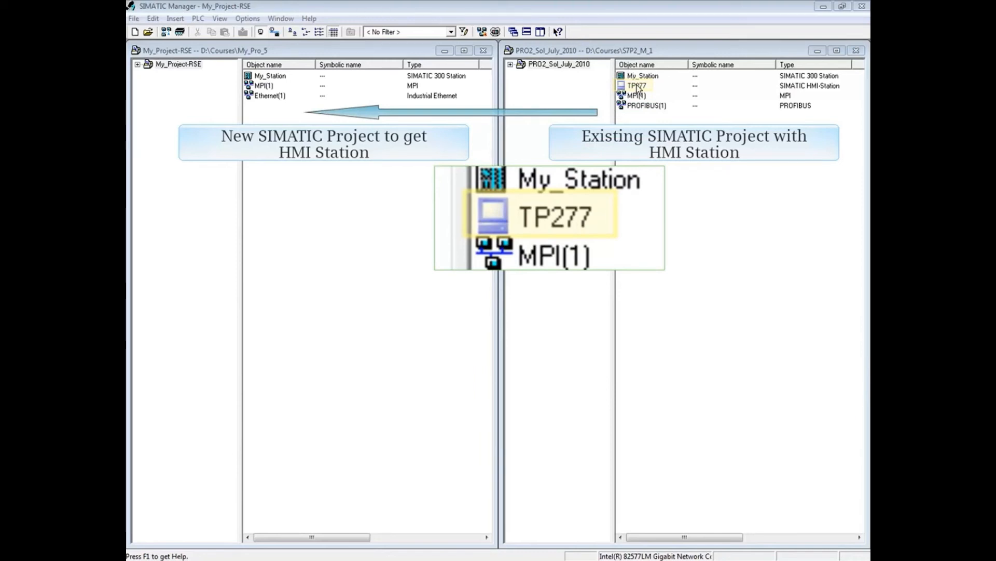
Copy the TP277 HMI station from PRO2_Sol_July_2010 into My_Project-RSE and open the copy's hardware configuration.
drag(638, 88, 278, 125)
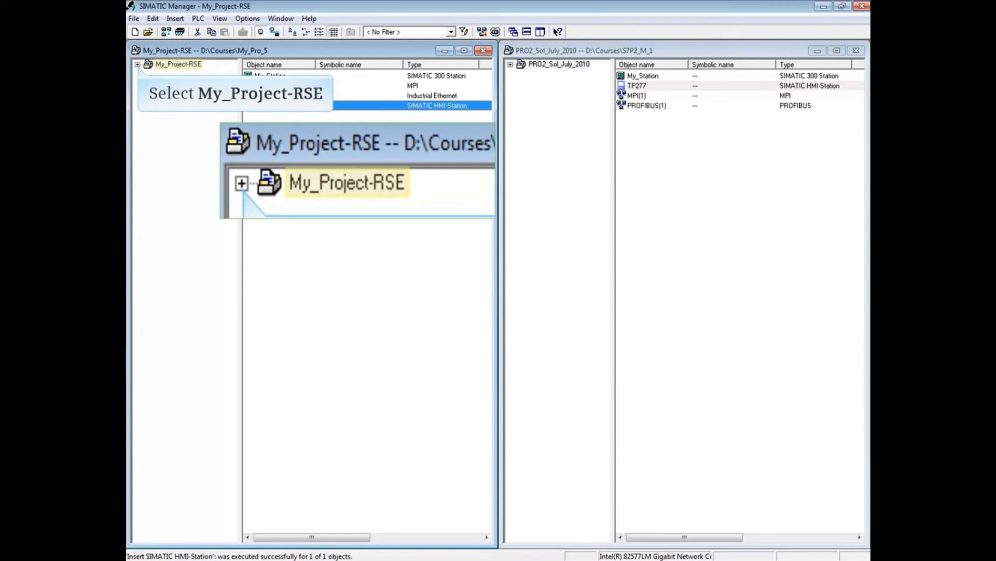
click(138, 66)
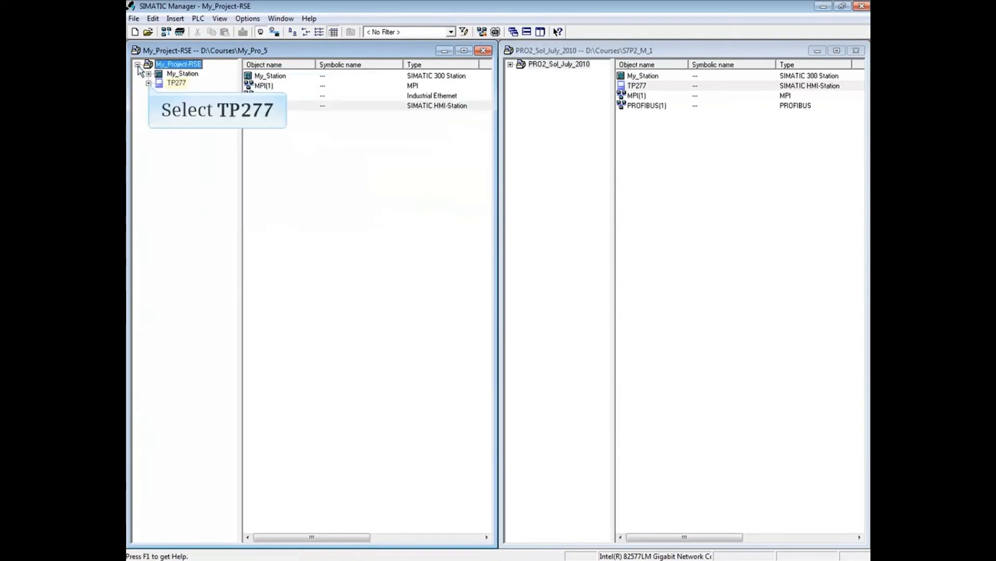
click(149, 84)
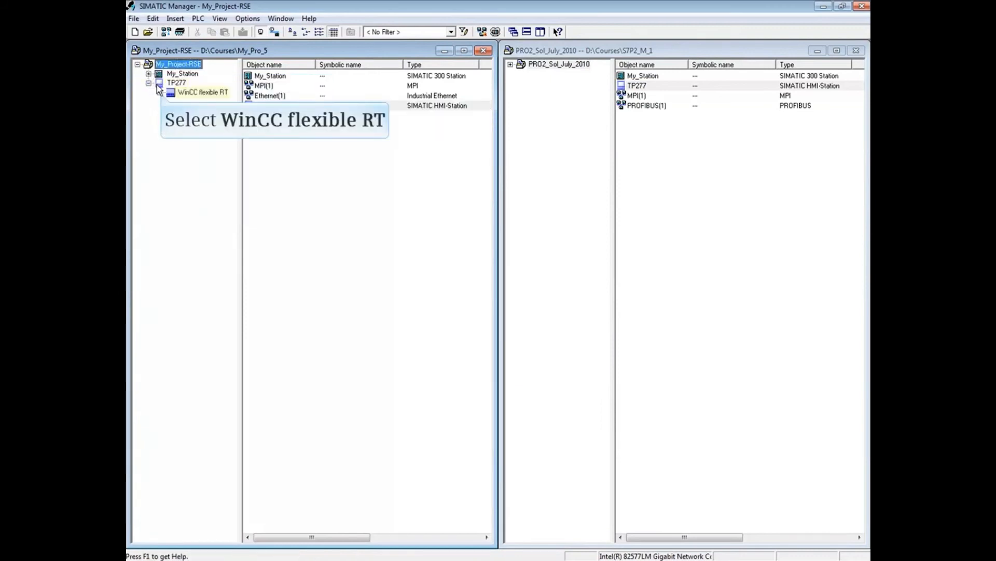
click(160, 92)
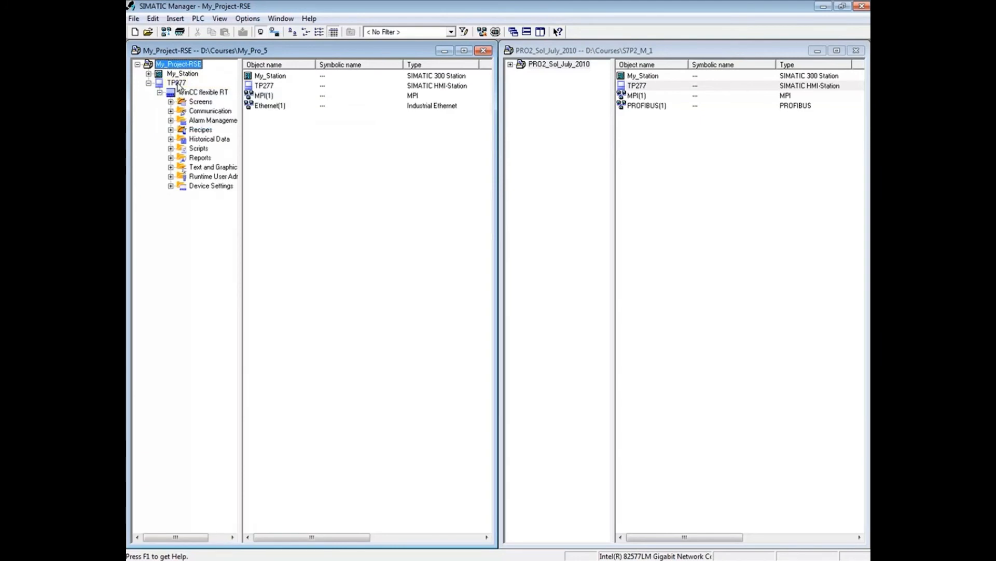
click(177, 83)
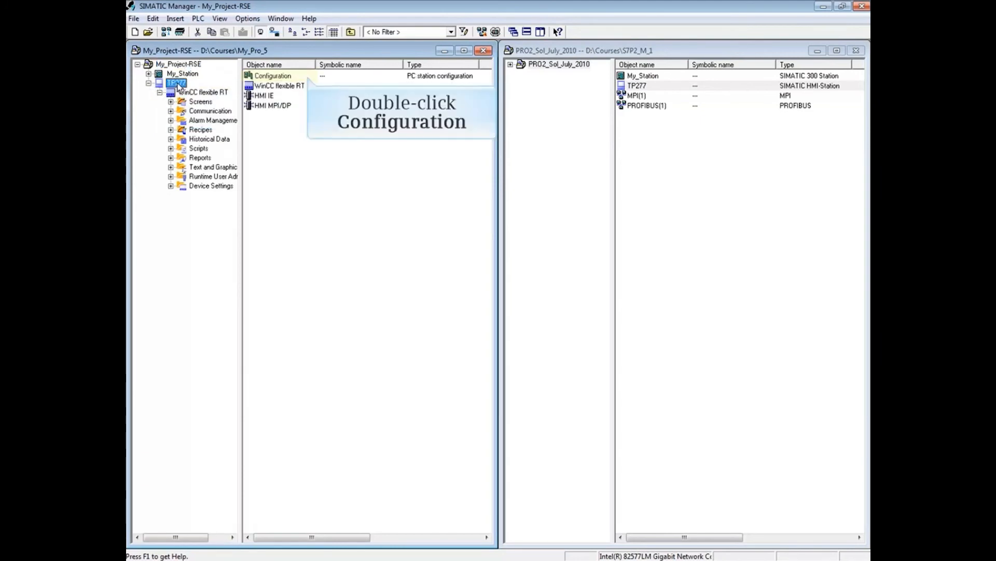
double_click(281, 78)
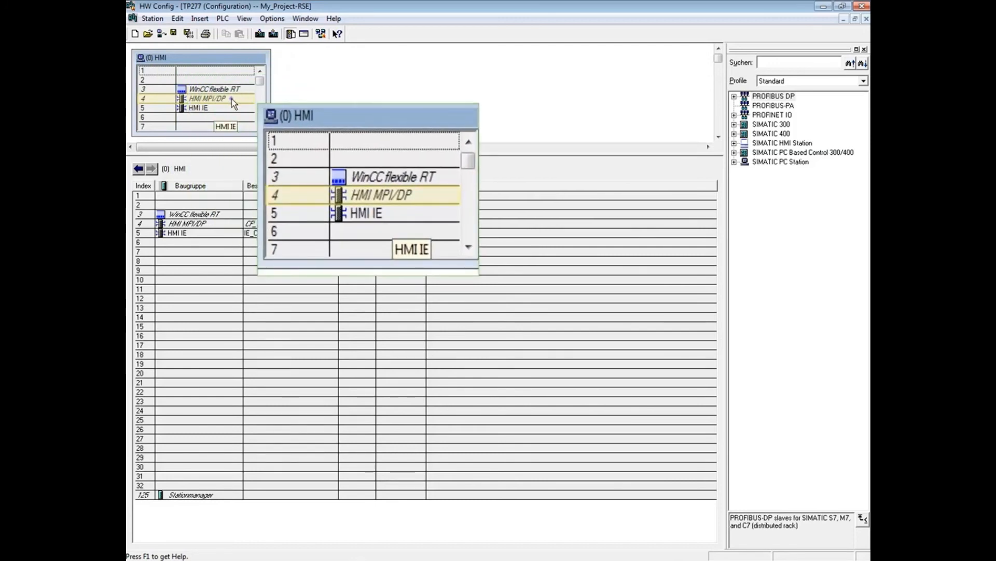
Check the interface types offered in the HMI MPI/DP module's properties and cancel the dialog.
double_click(231, 98)
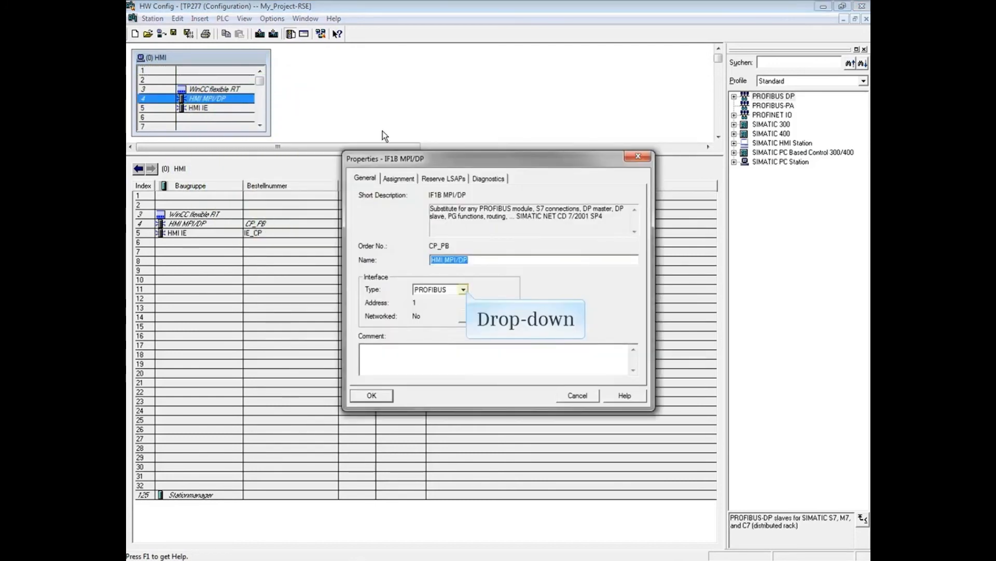
click(463, 290)
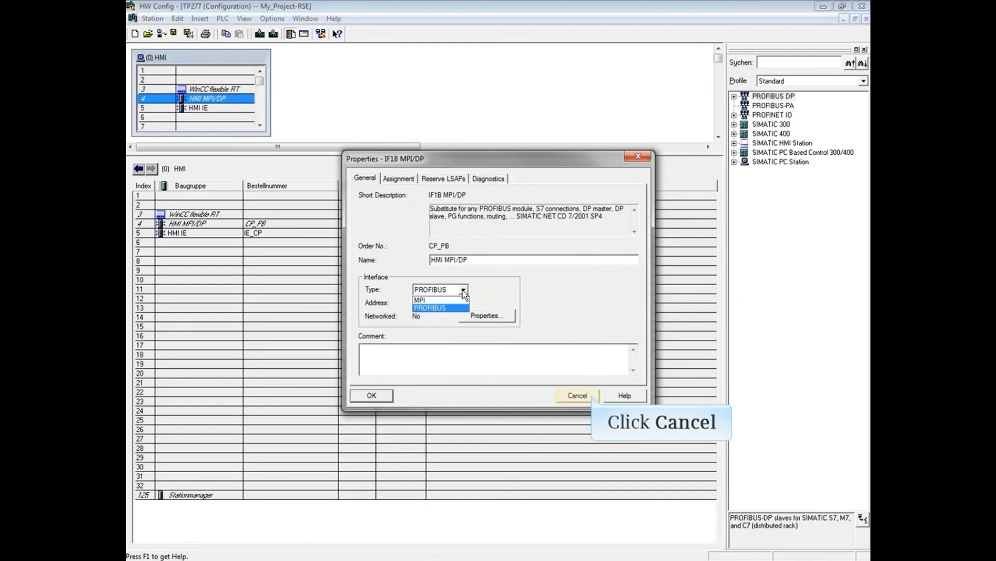
click(592, 394)
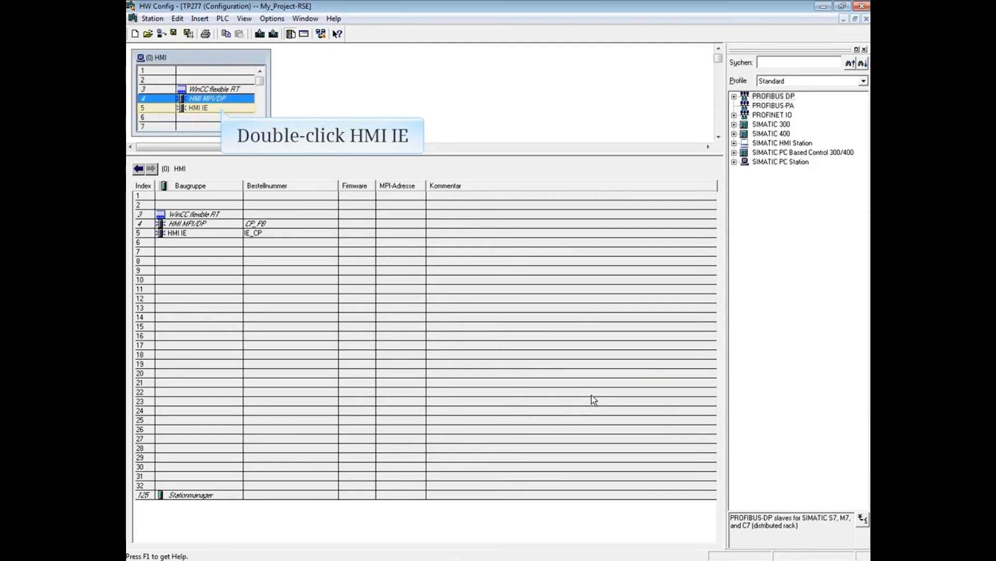
Connect the HMI IE module to the Ethernet(1) subnet with IP address 192.168.111.101 and close the hardware configuration.
double_click(221, 108)
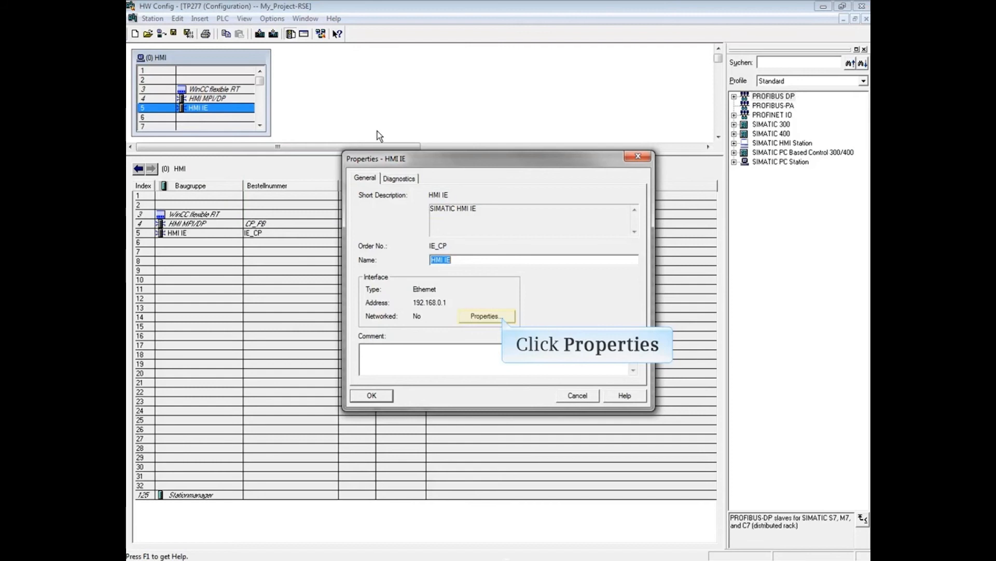
click(502, 317)
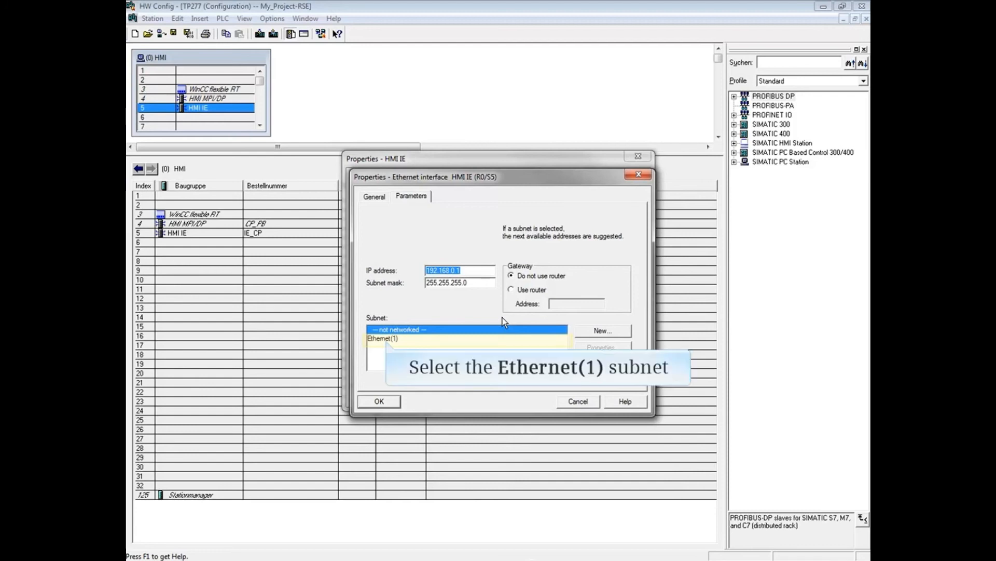
click(386, 339)
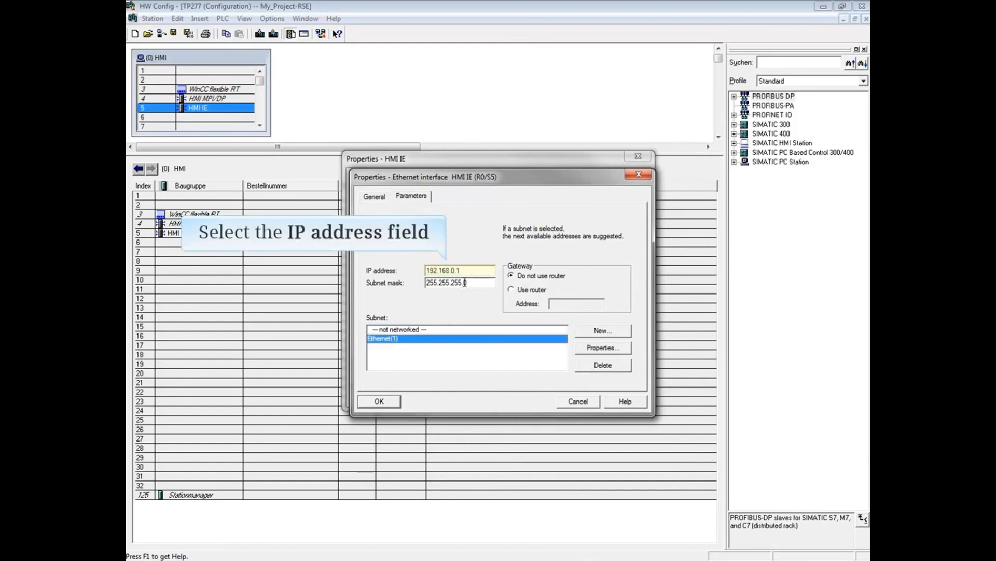
click(465, 271)
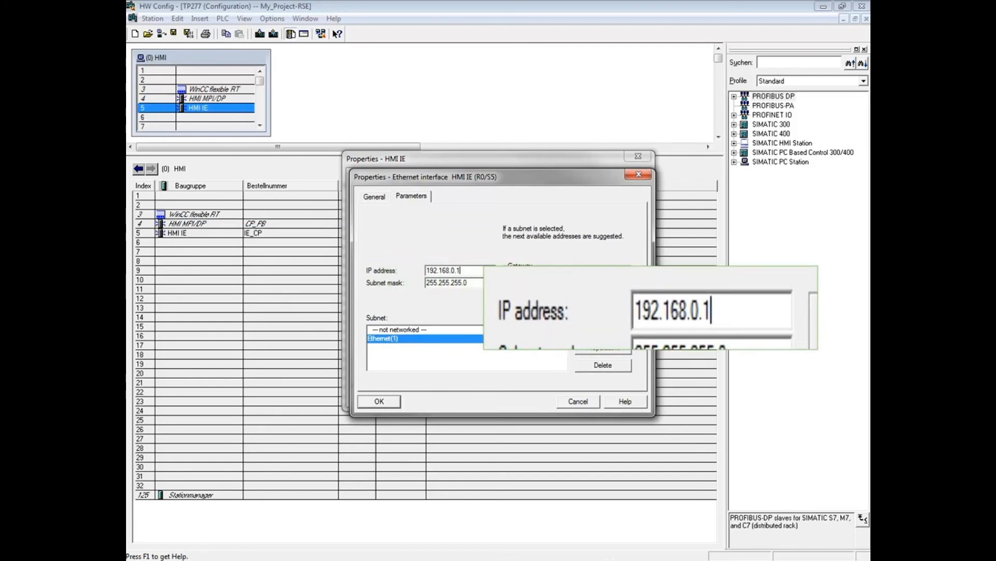
key(BackSpace)
key(BackSpace)
key(BackSpace)
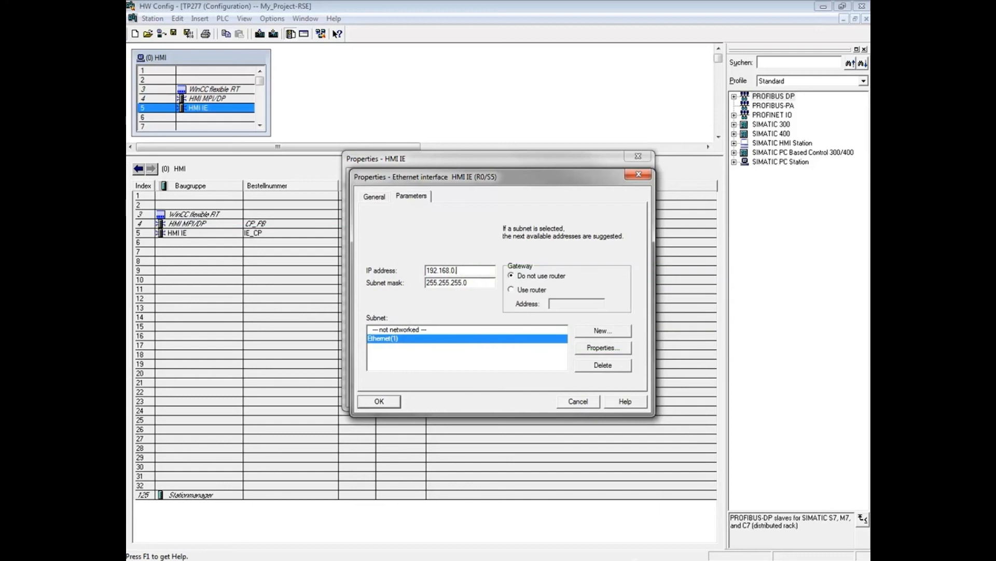
text(111.101)
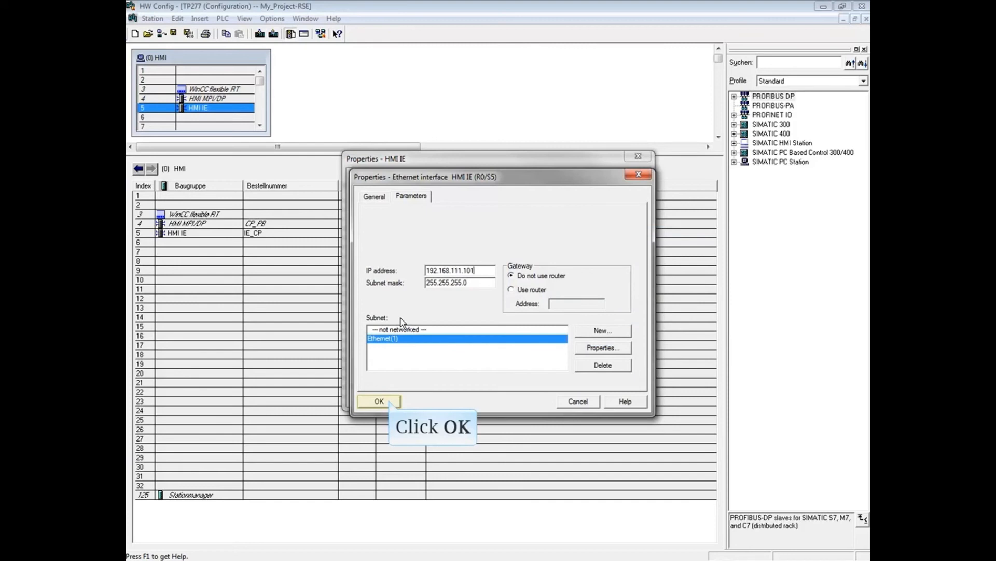
click(379, 401)
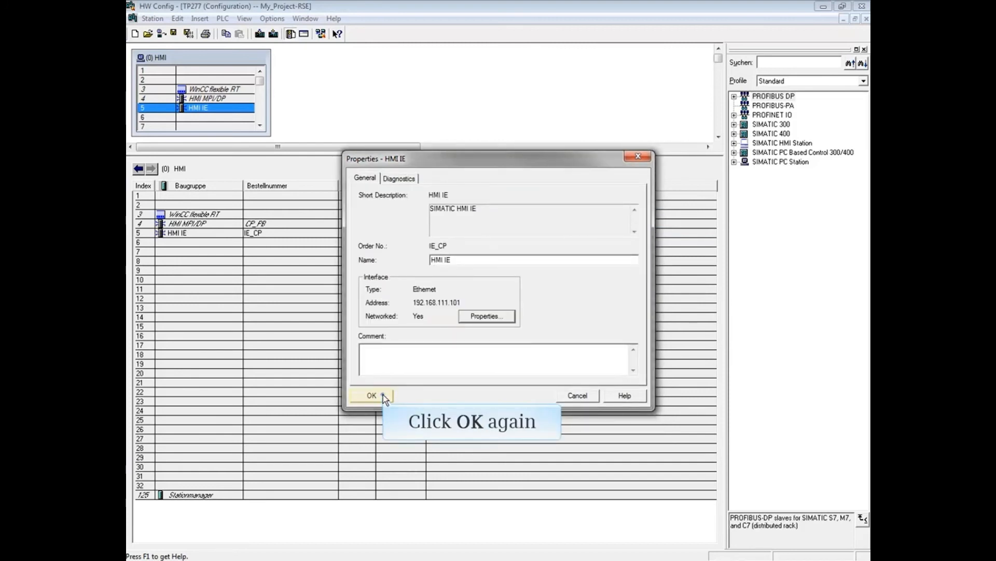
click(383, 394)
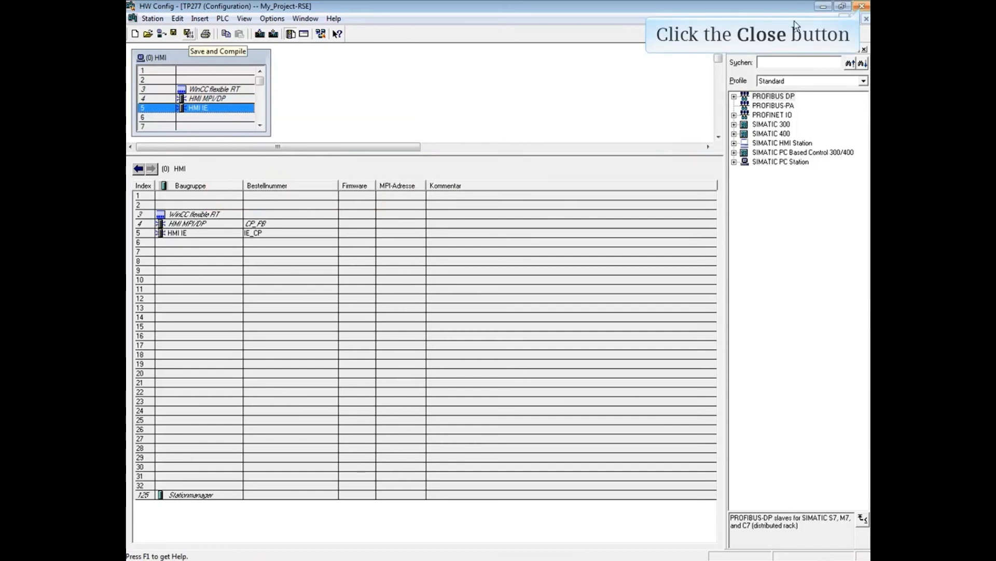
click(861, 5)
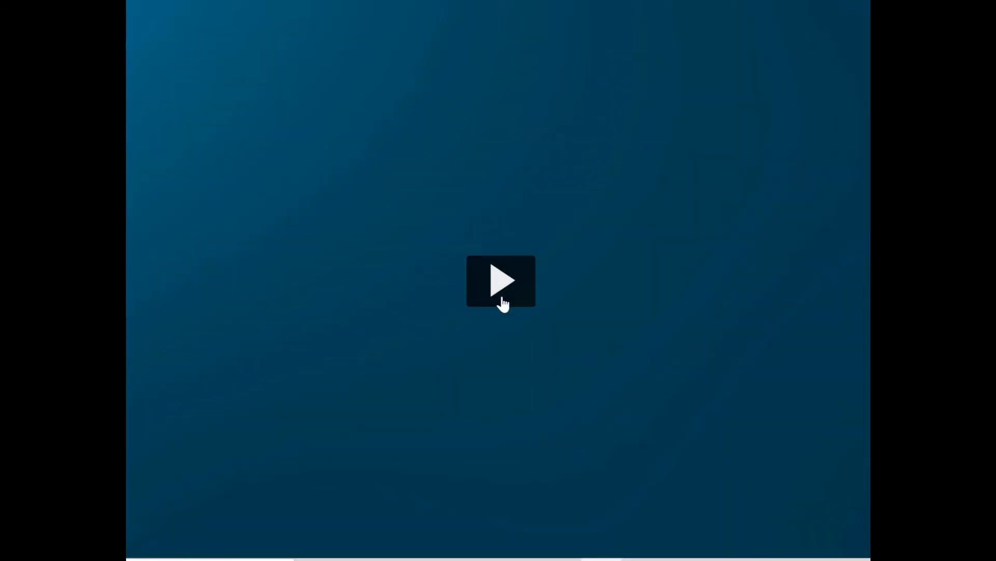
click(504, 304)
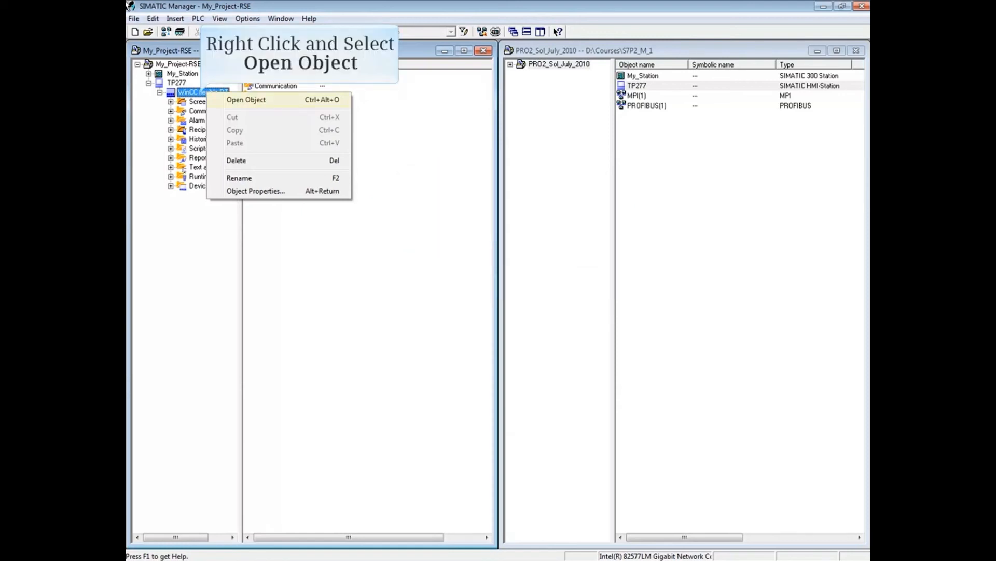
Open My_Project-RSE's WinCC flexible RT object in WinCC flexible and confirm the device type TP 277 6" with device version 1.1.4.0.
click(276, 106)
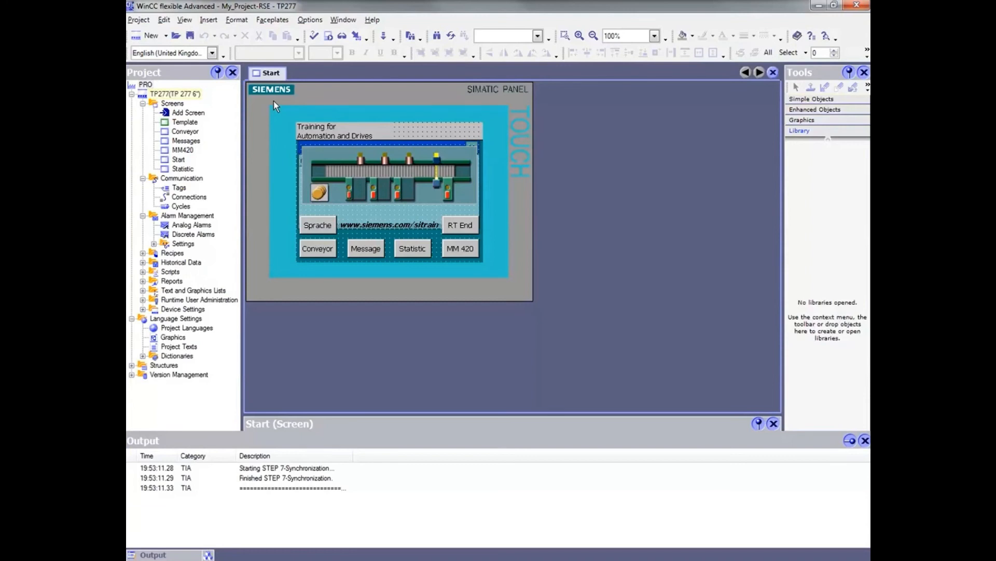
right_click(171, 96)
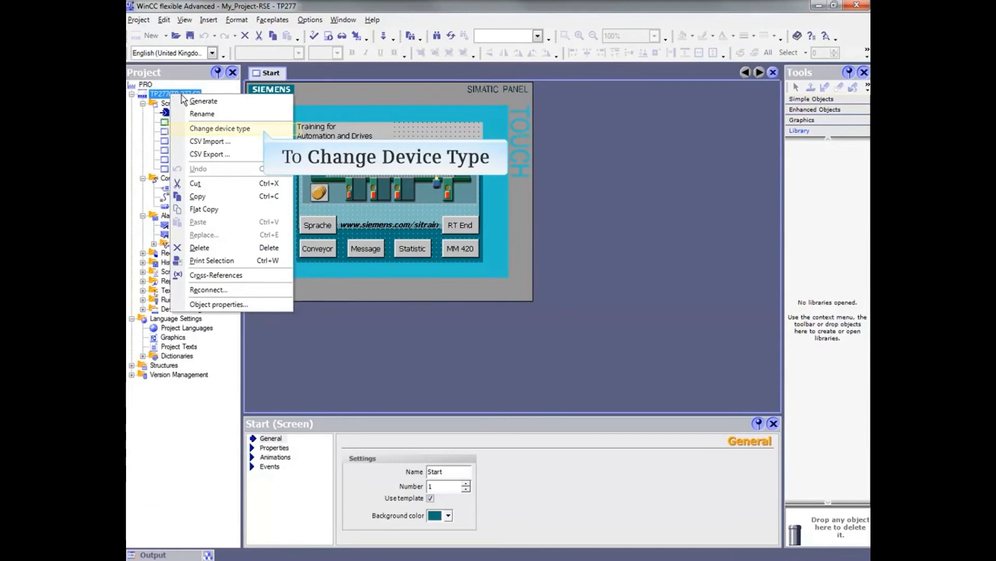
click(263, 129)
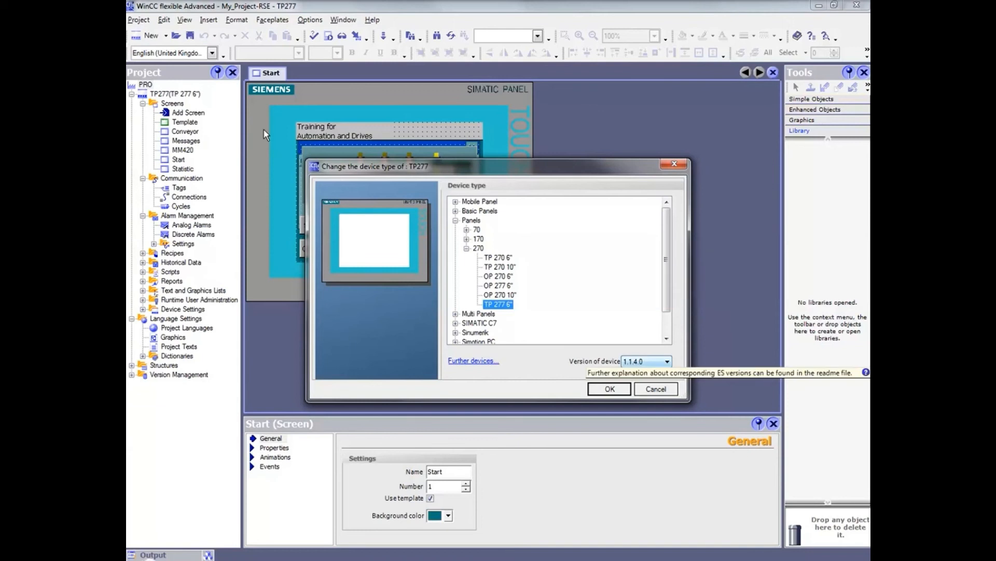
click(623, 391)
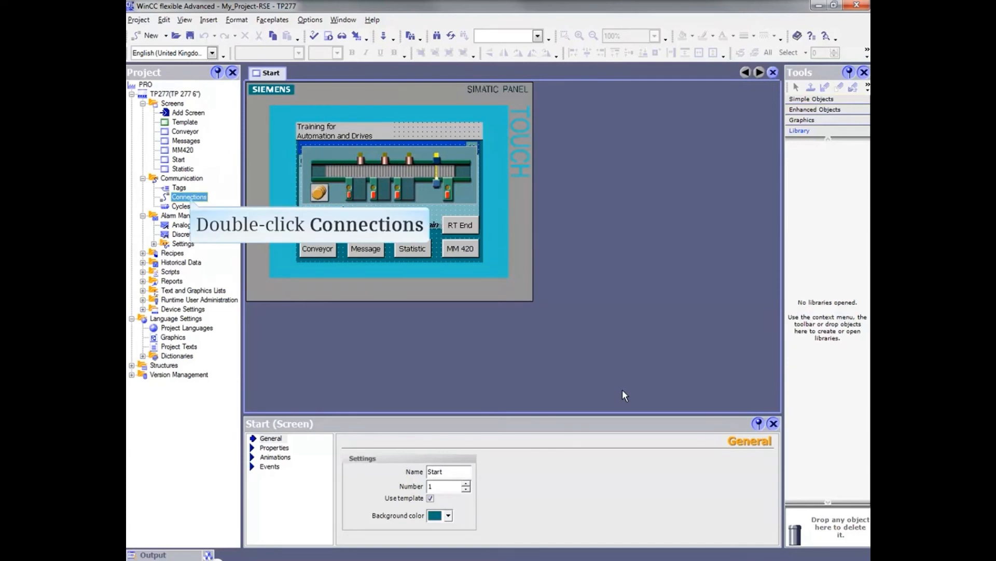
Open the HMI connections and delete Connection_1, Connection_2 and Connection_3.
double_click(190, 198)
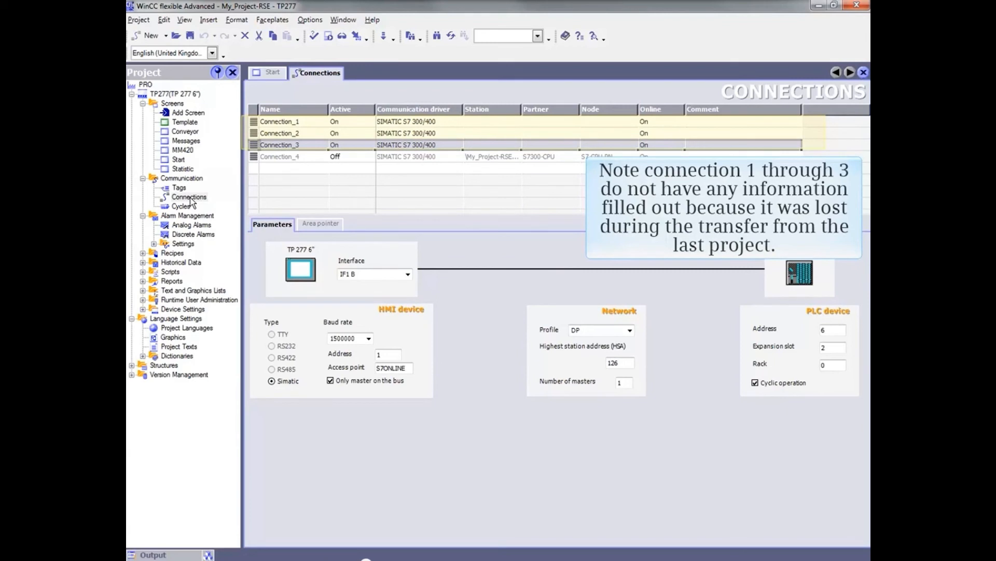
right_click(254, 122)
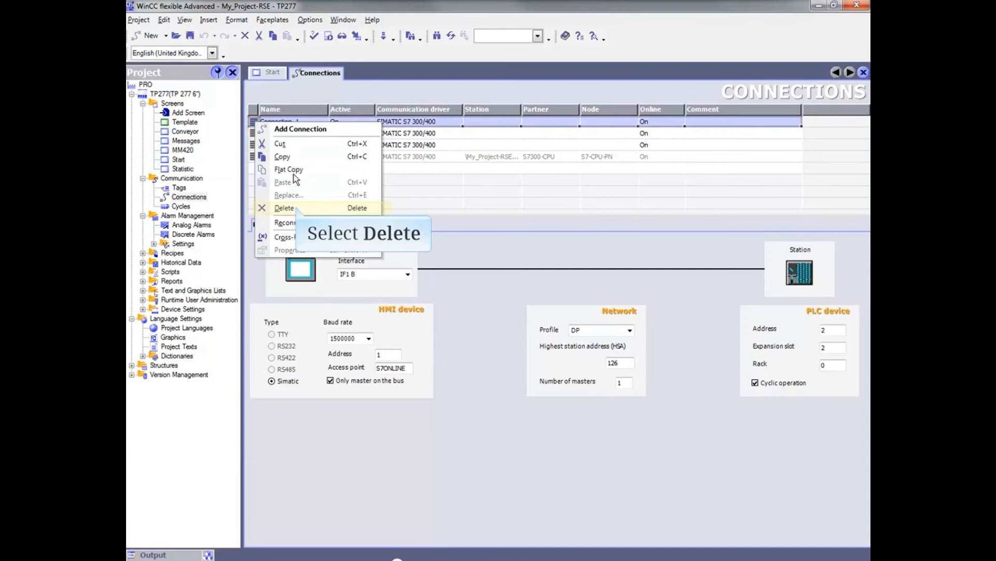
click(296, 207)
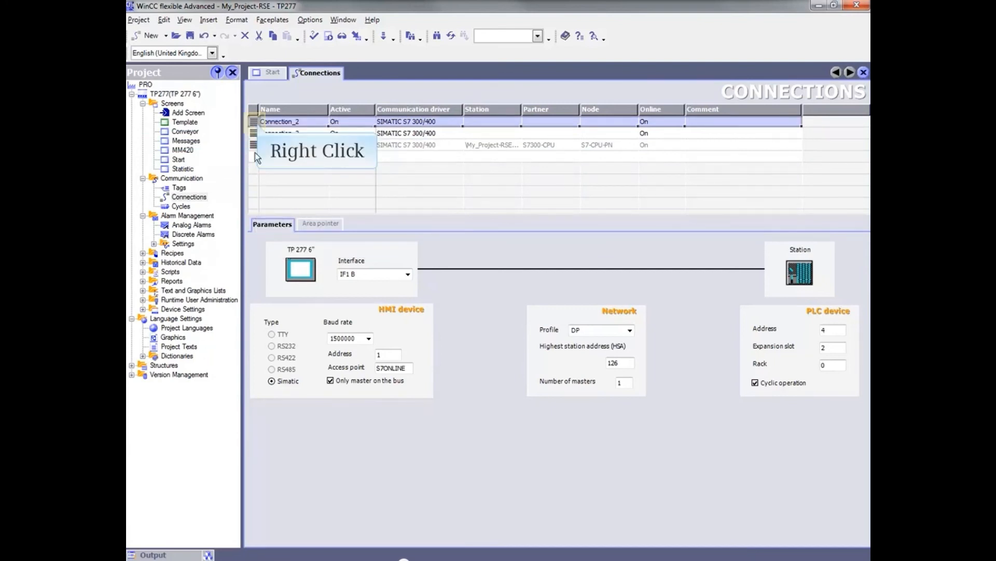
right_click(254, 122)
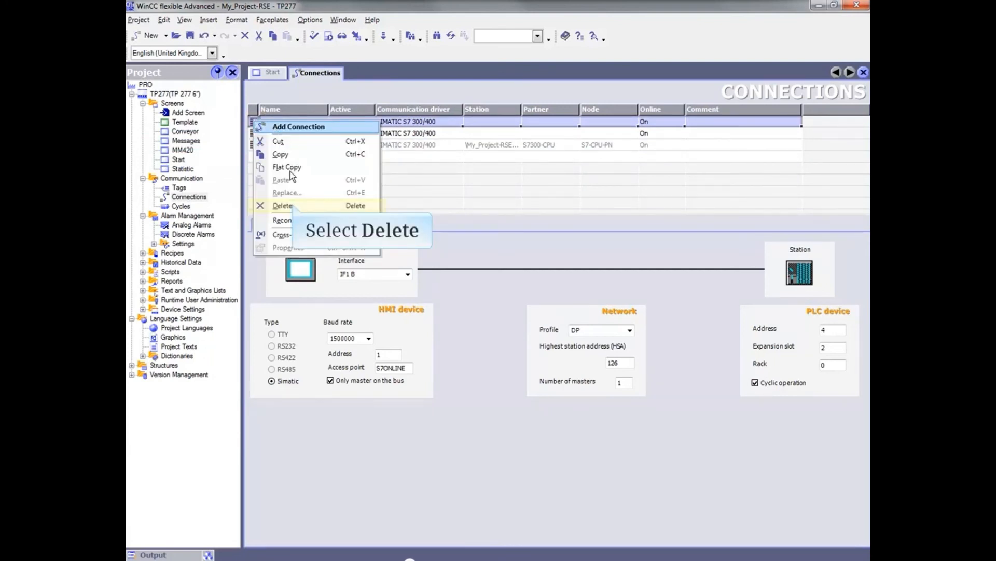
click(294, 206)
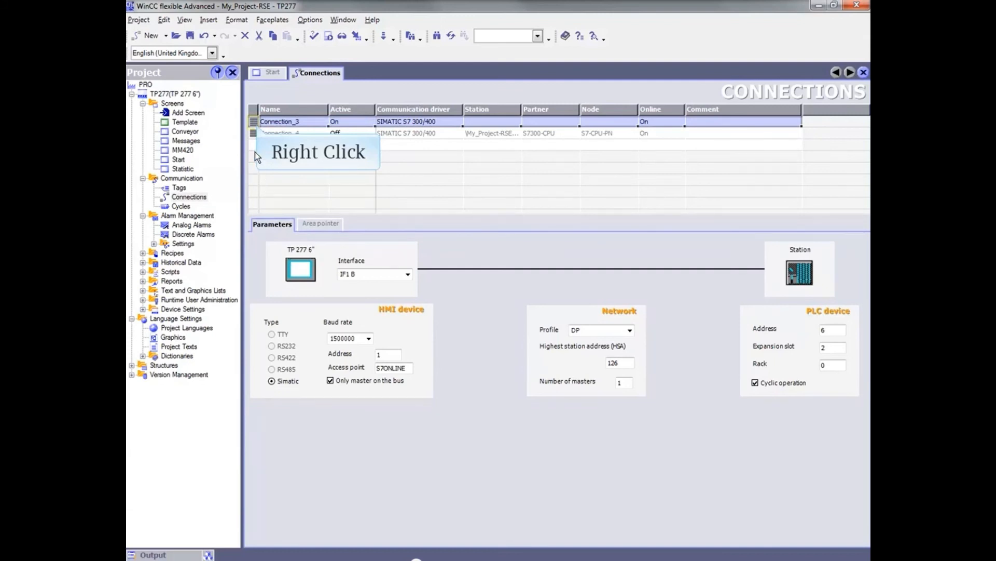
right_click(255, 122)
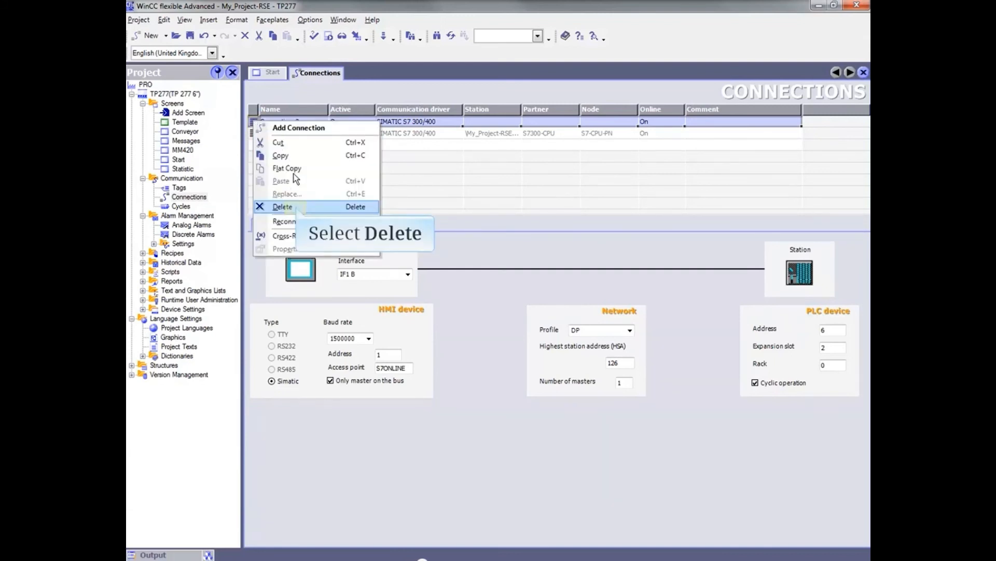
click(294, 206)
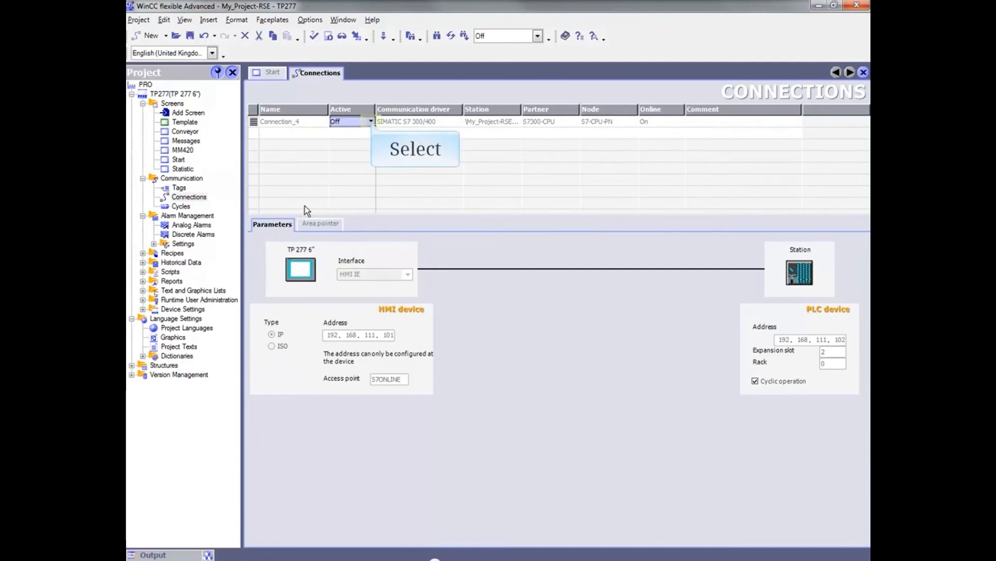
Set Connection_4 to active and rename it Connection_1, the connection name used by the tags.
click(371, 122)
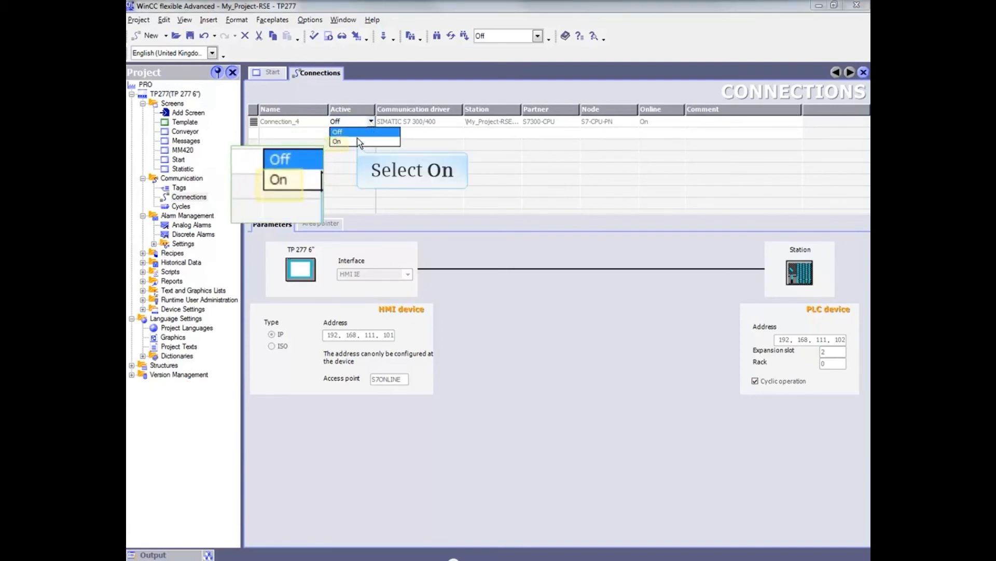
click(358, 143)
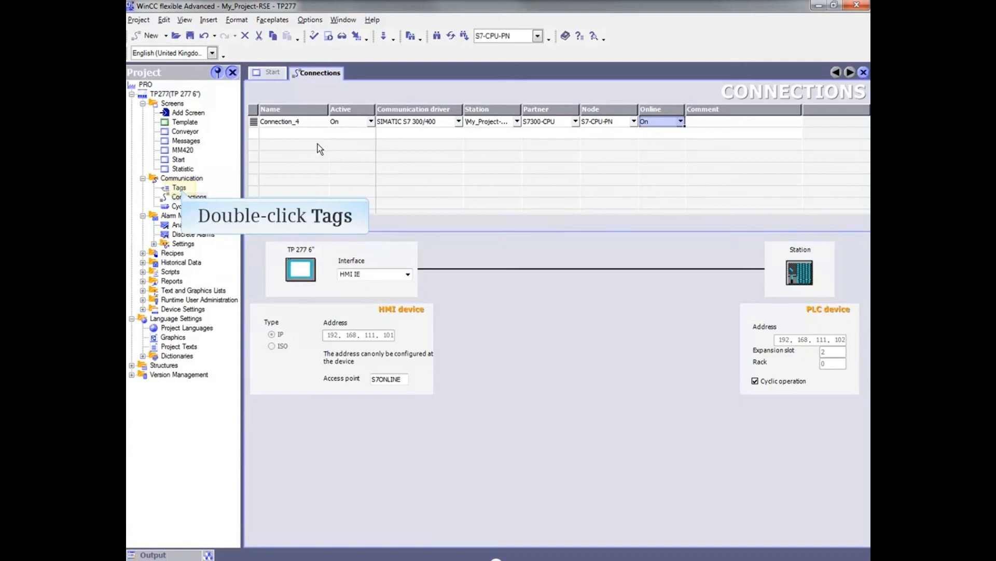
double_click(179, 187)
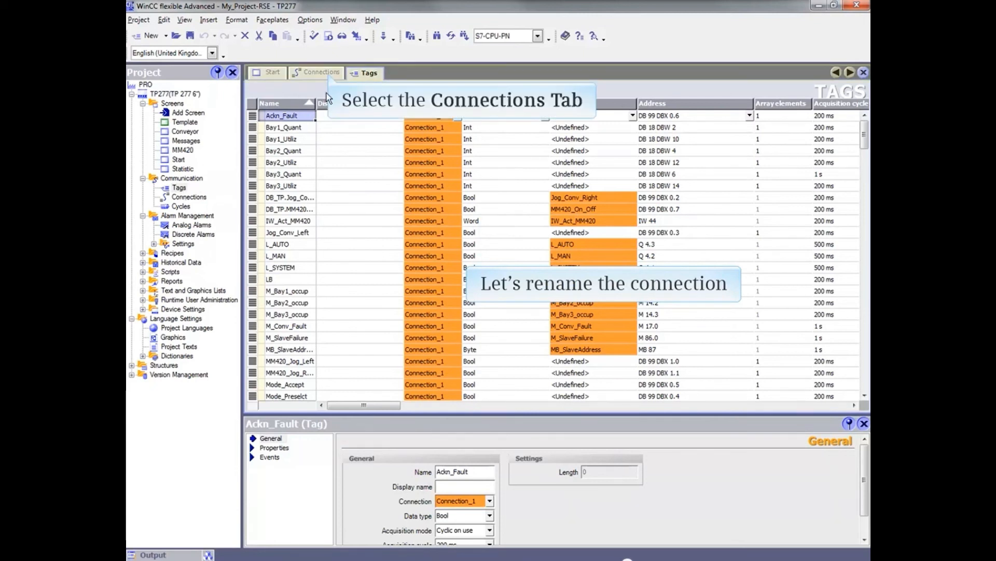
click(328, 73)
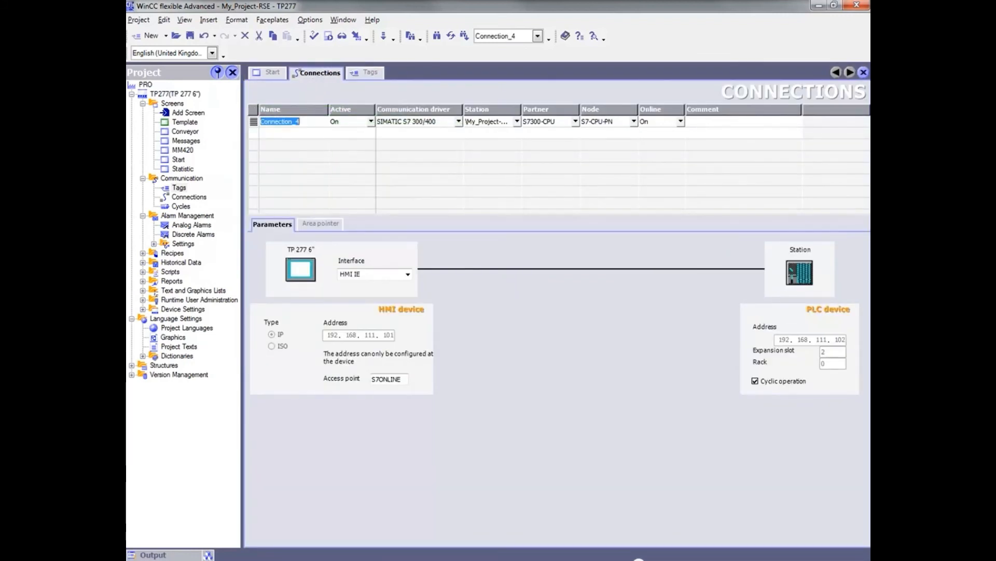
text(Connection_1)
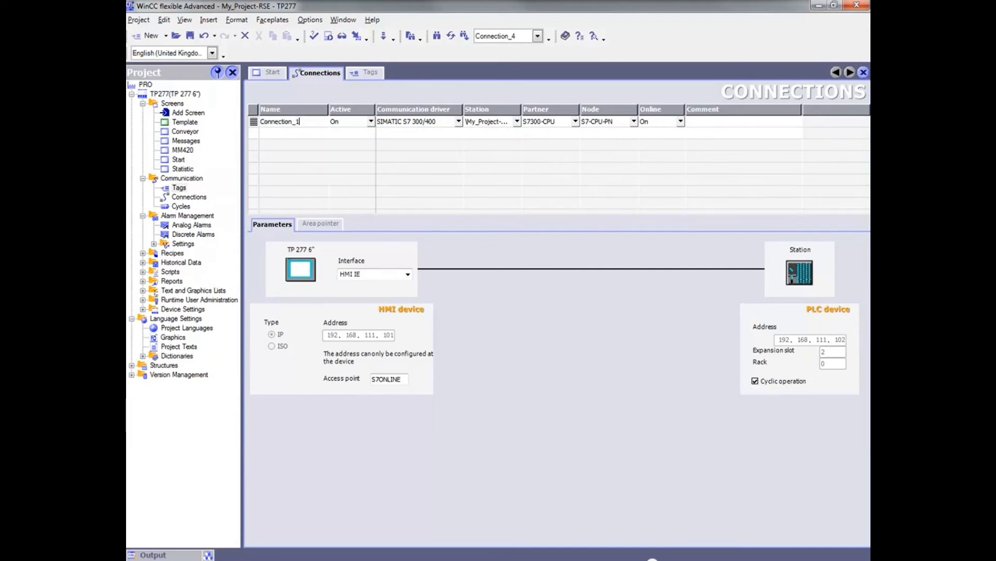
key(Return)
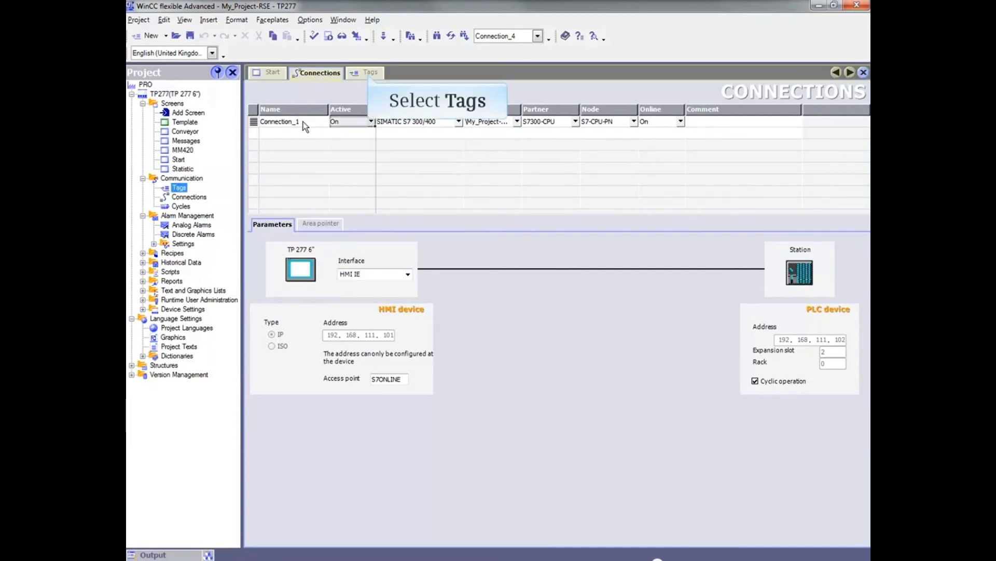
Reconnect the symbols of the tags IW_Act_MM420 through QW_Setp_MM420, accepting matches by symbol name or by address and data type.
click(368, 74)
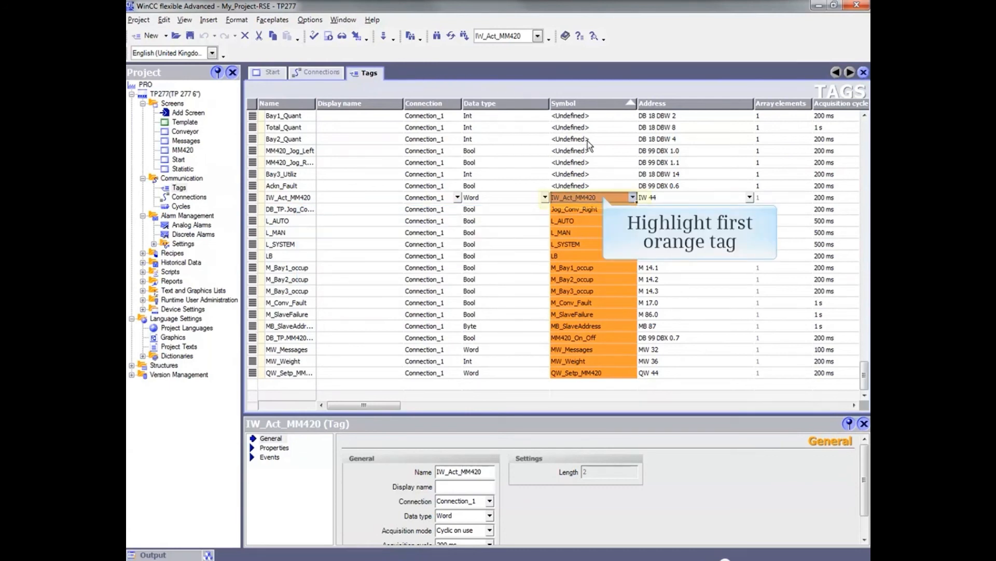
double_click(603, 201)
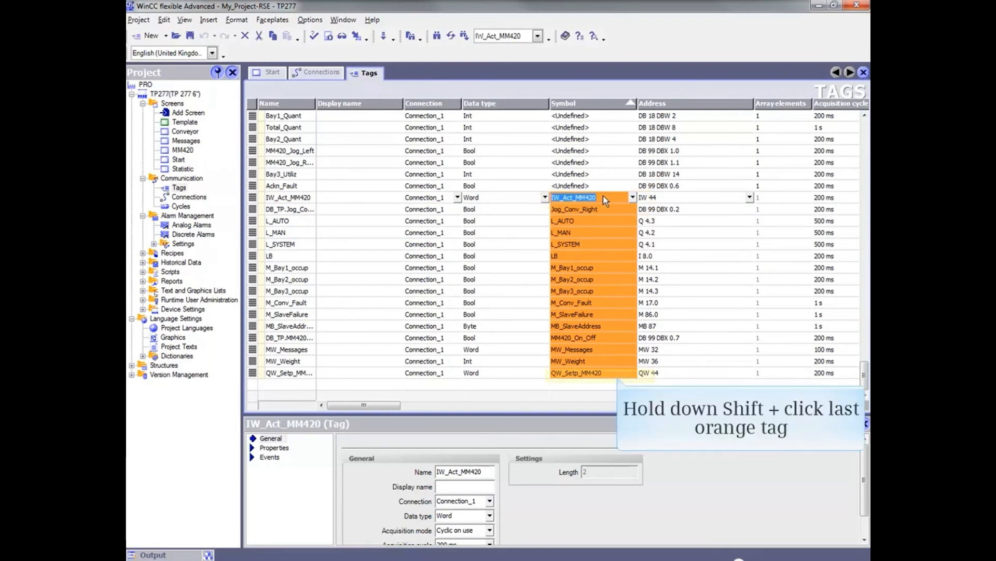
shift+click(618, 377)
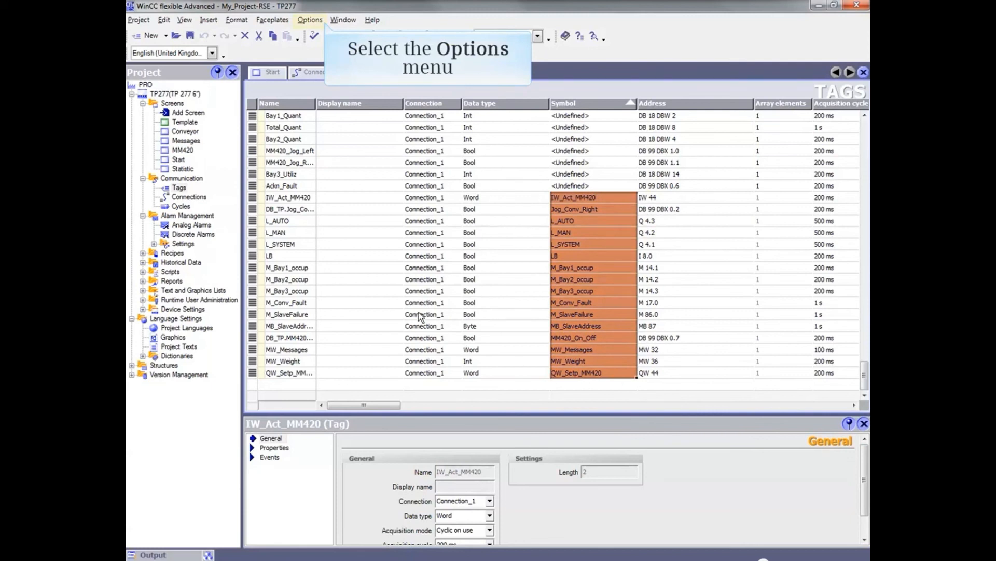
click(310, 20)
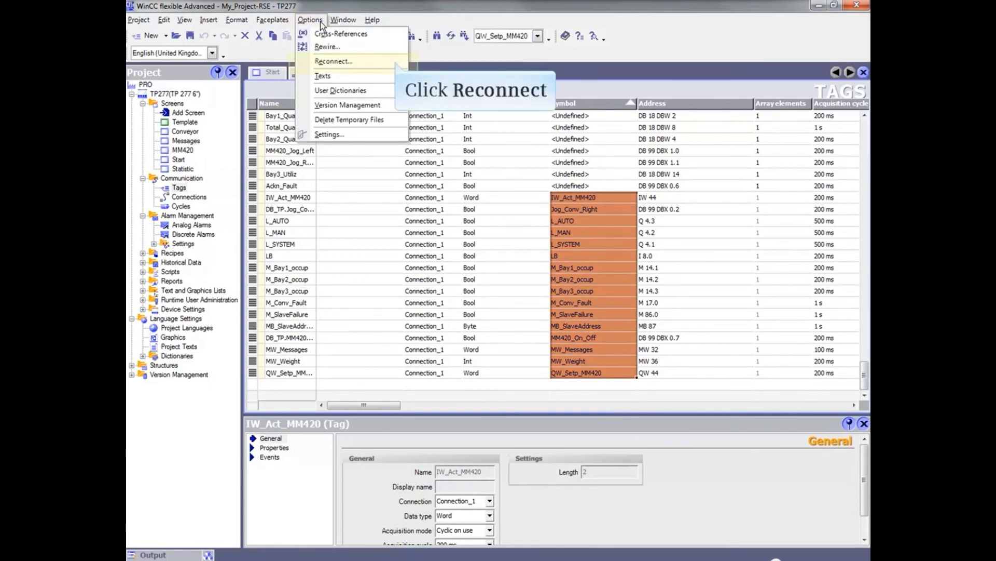
click(371, 63)
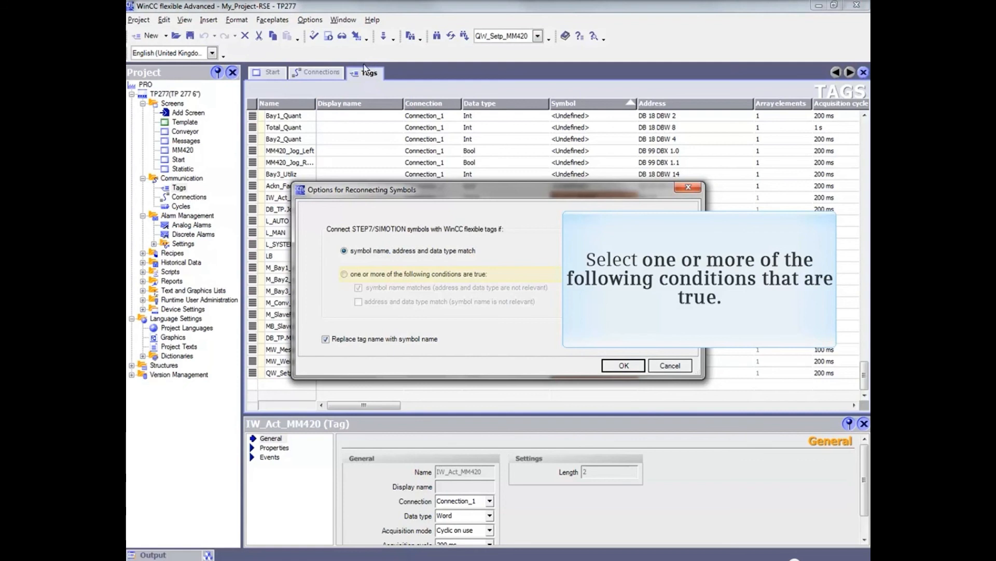
click(344, 274)
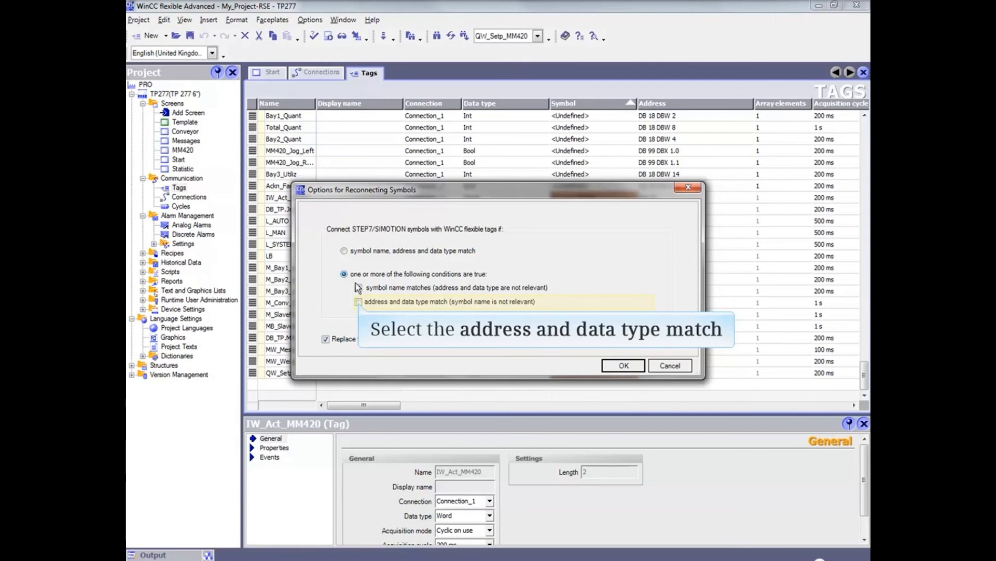
click(358, 302)
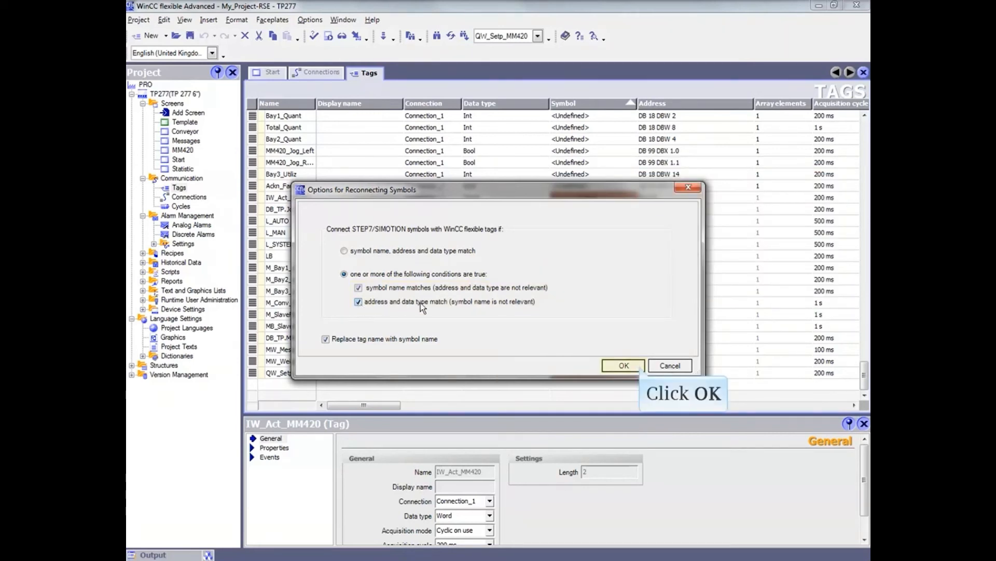
click(640, 369)
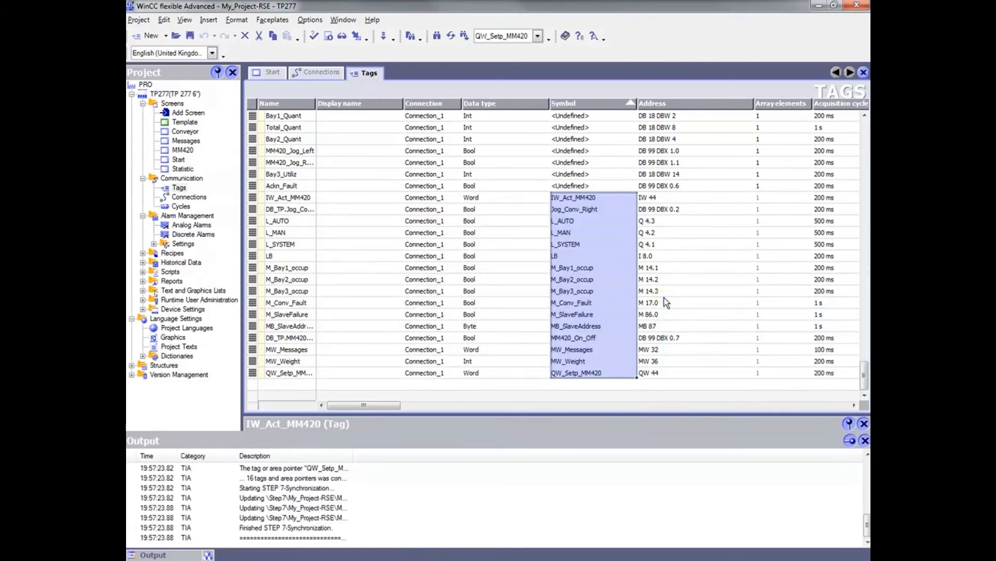
click(666, 302)
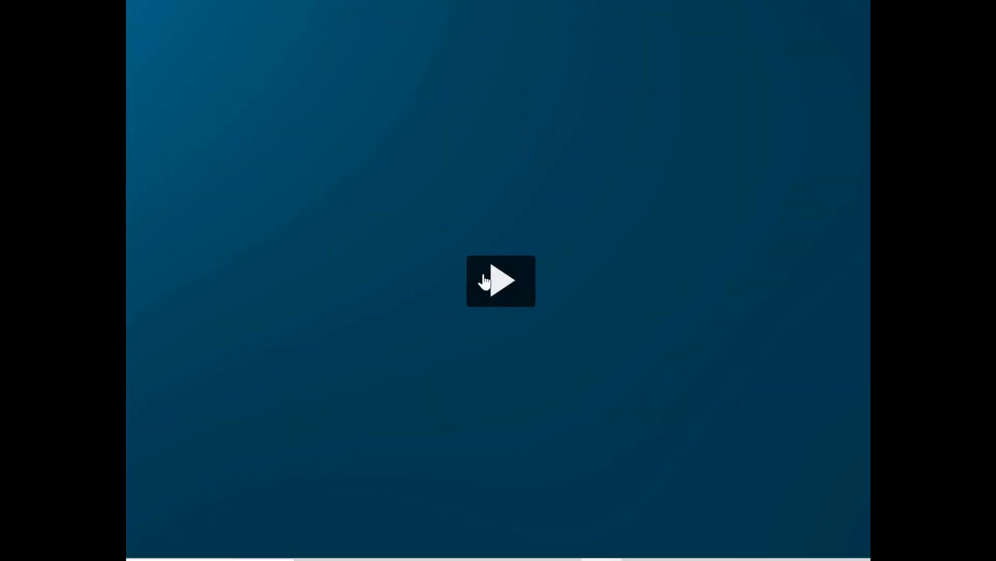
click(482, 277)
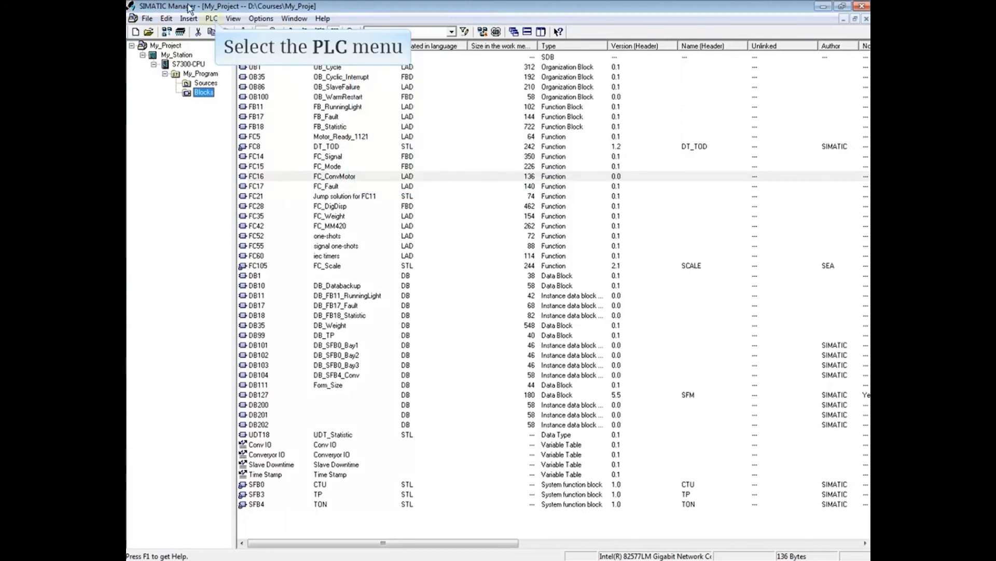
In SIMATIC Manager, transfer the operating system update CPU_HD.UPD from the folder 315-2pndp 2EH14 FW update 3.2.8 to the S7 memory card.
click(214, 20)
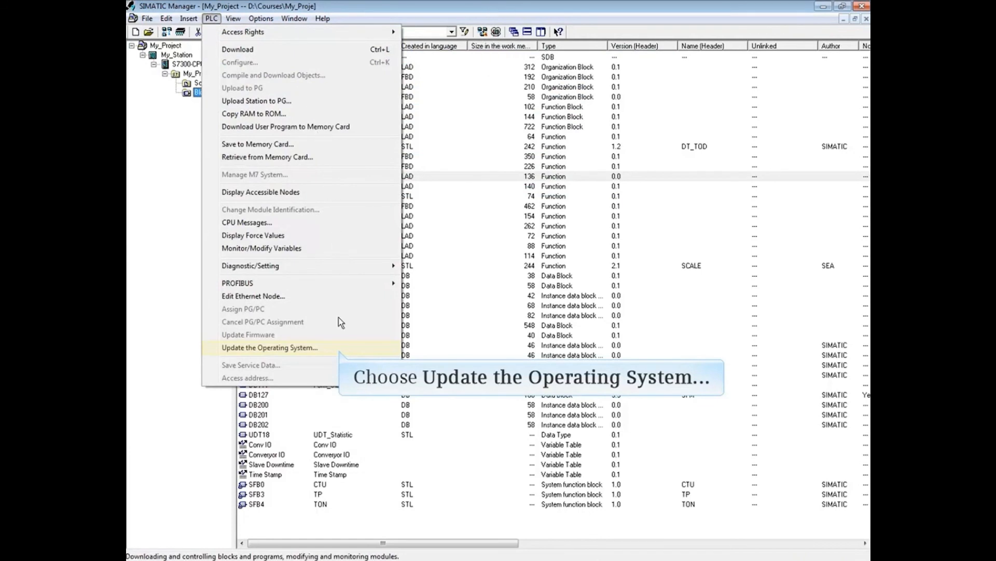
click(338, 349)
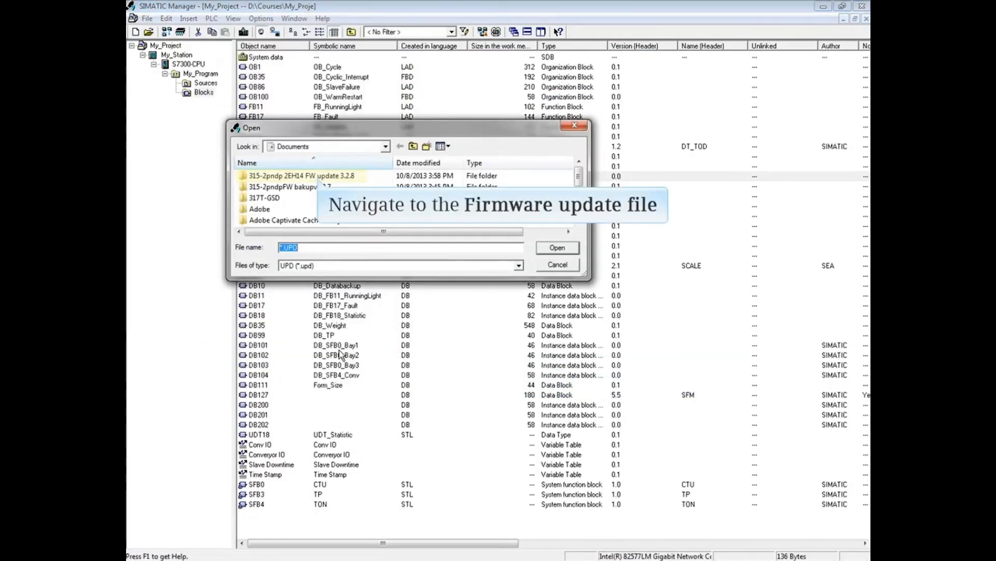
double_click(318, 177)
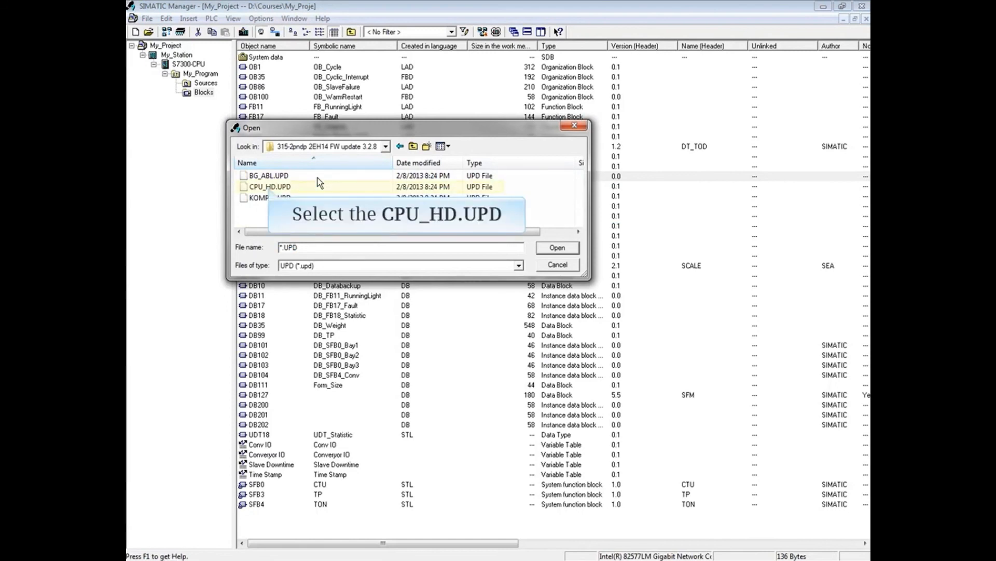
click(268, 188)
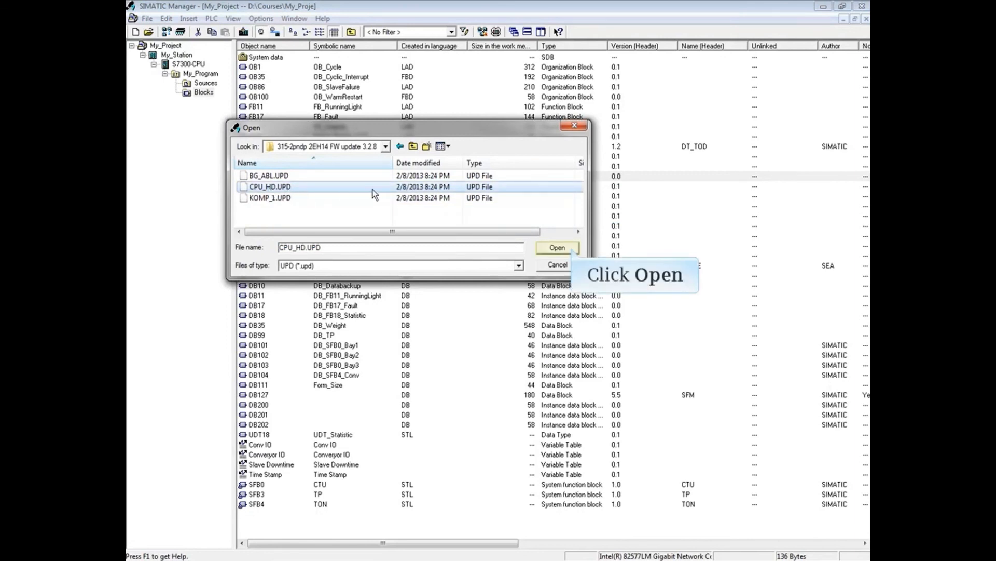
click(571, 249)
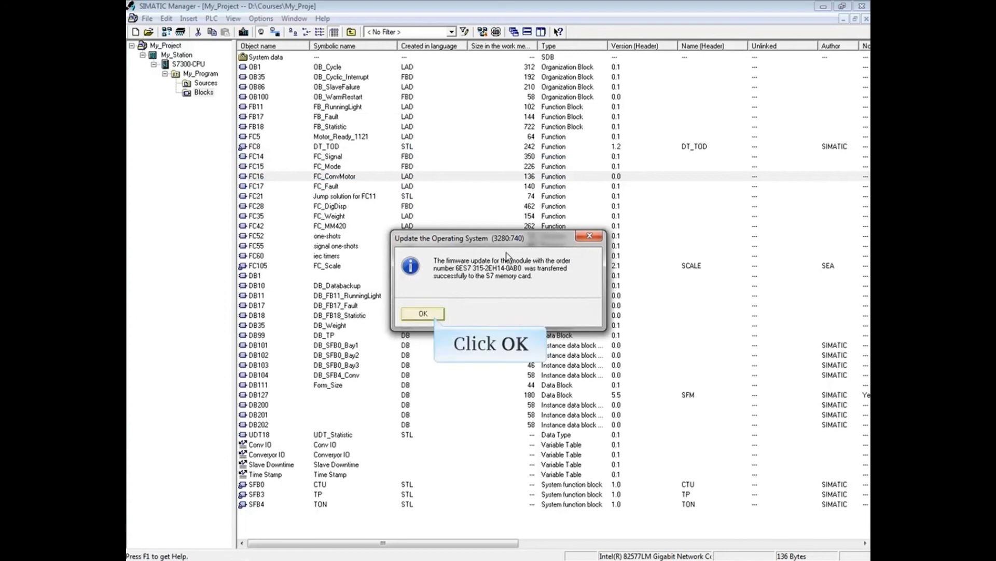
click(423, 313)
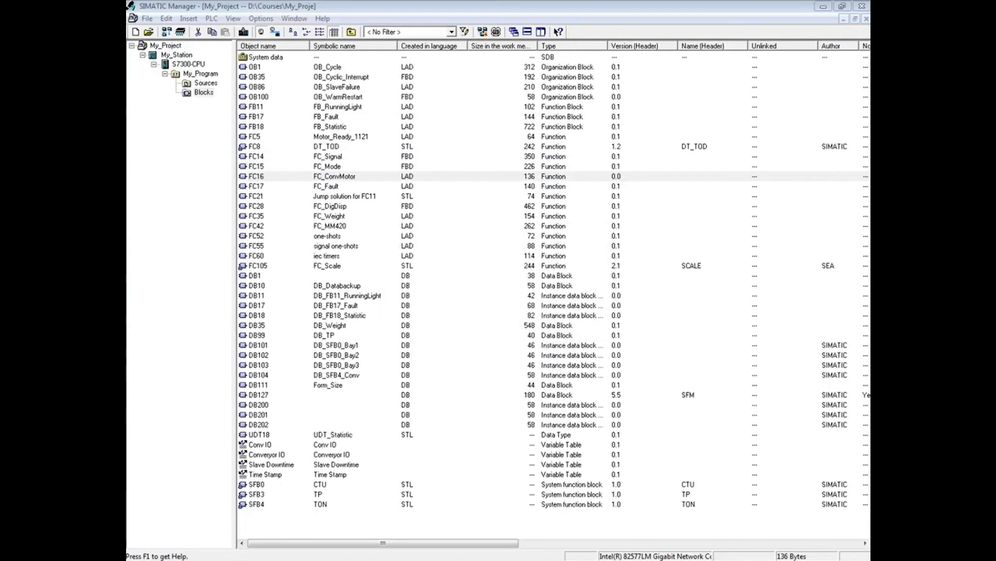